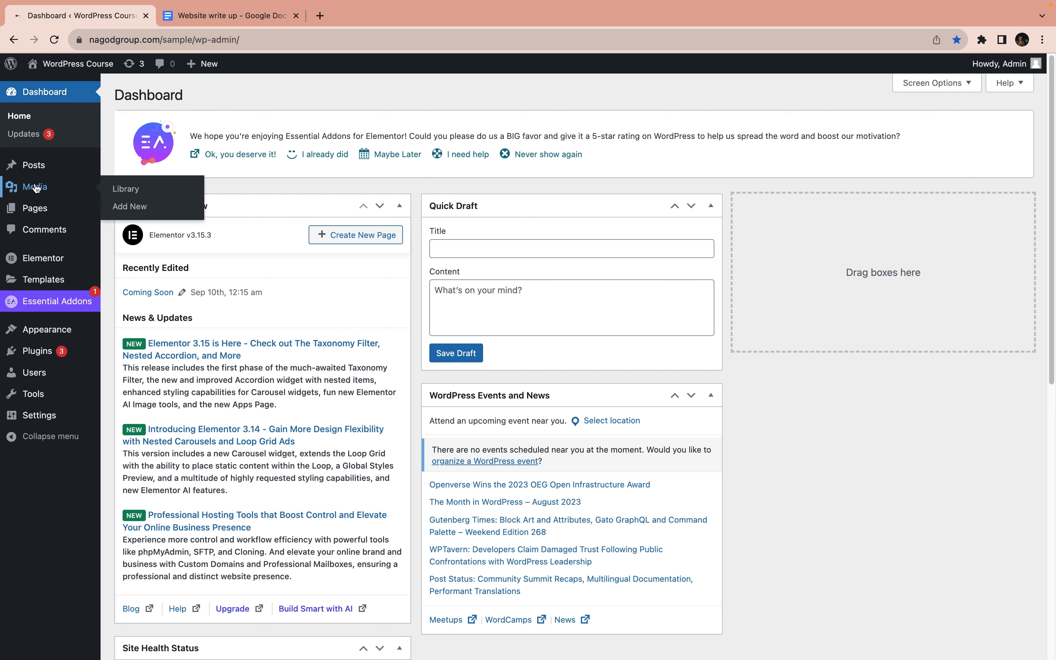
Move the Privacy Policy and Sample Page pages to the trash with a bulk action
{"action": "mouse_move", "coordinate": [45, 216]}
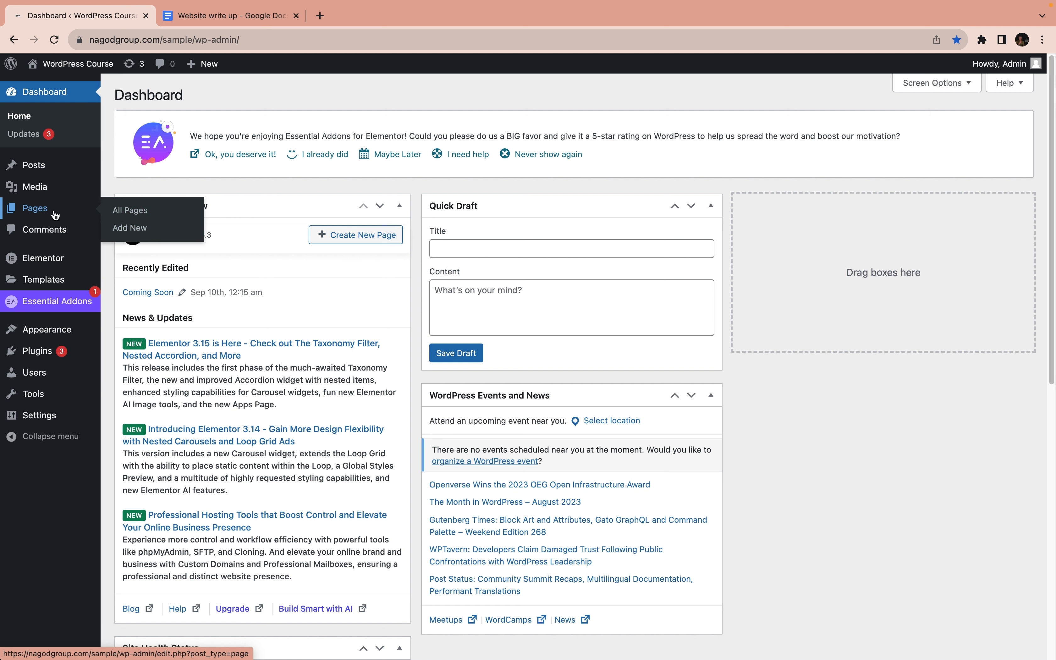
{"action": "left_click", "coordinate": [44, 211]}
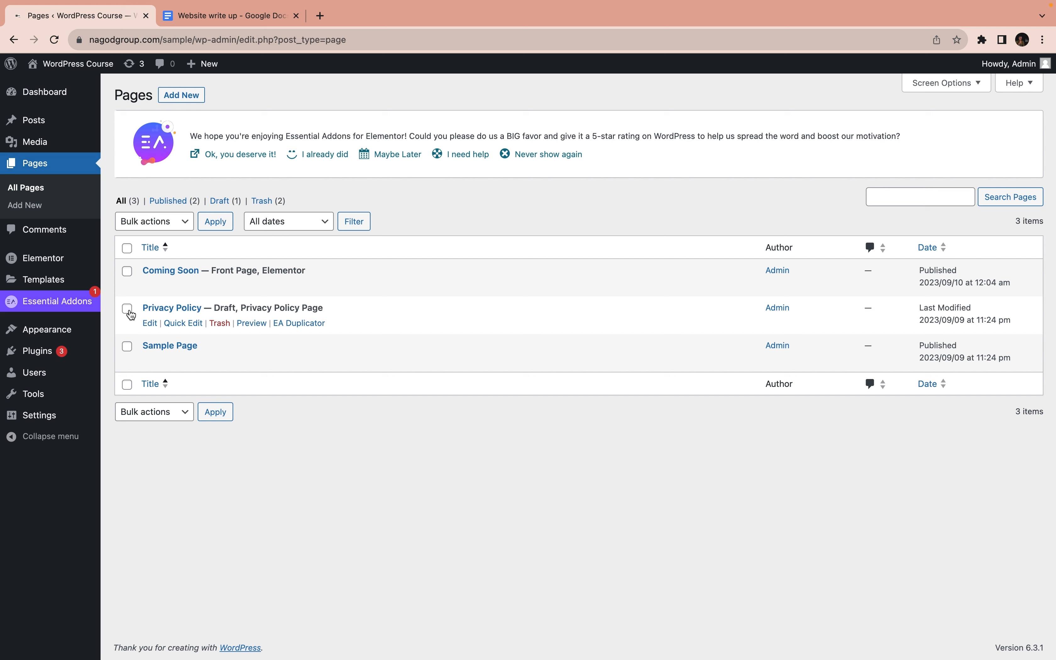
{"action": "left_click", "coordinate": [130, 313]}
{"action": "left_click", "coordinate": [129, 351]}
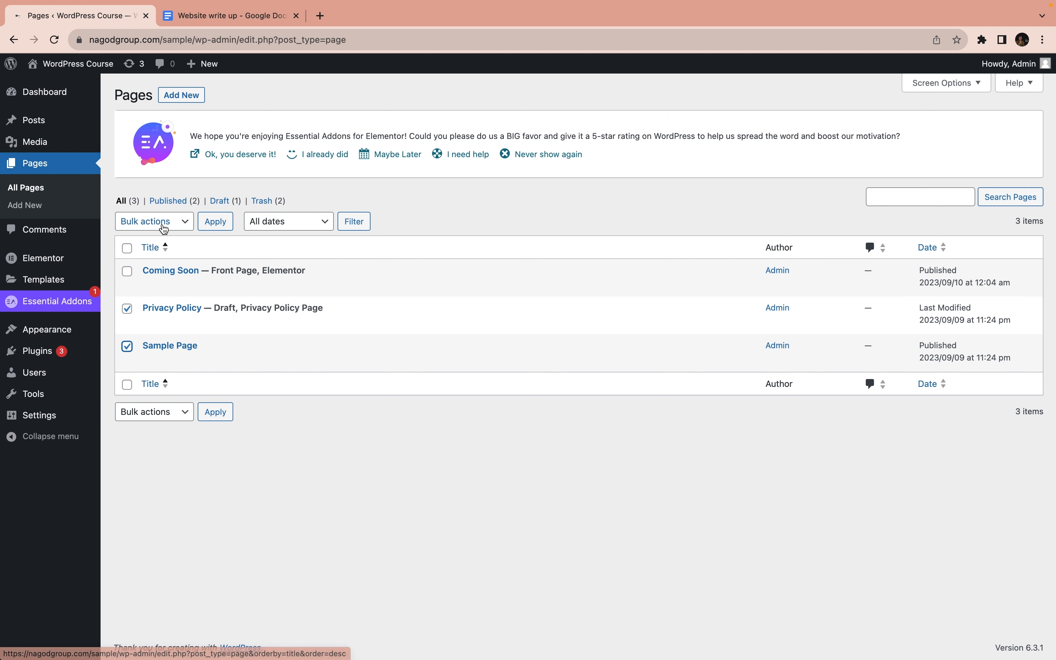
{"action": "left_click", "coordinate": [164, 228]}
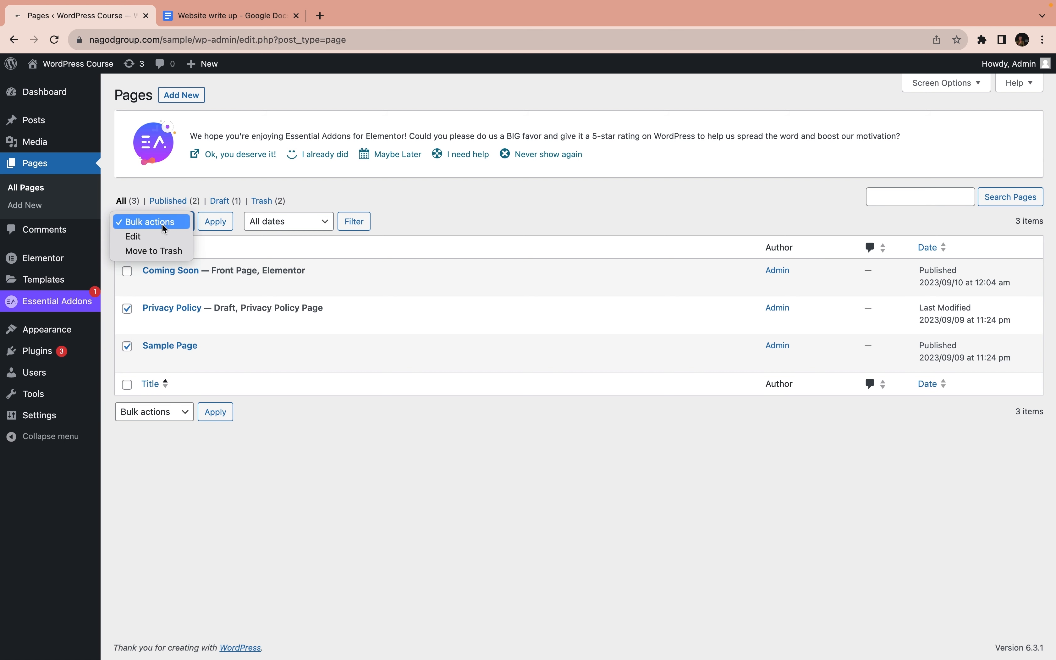
{"action": "left_click", "coordinate": [164, 251]}
{"action": "left_click", "coordinate": [215, 222]}
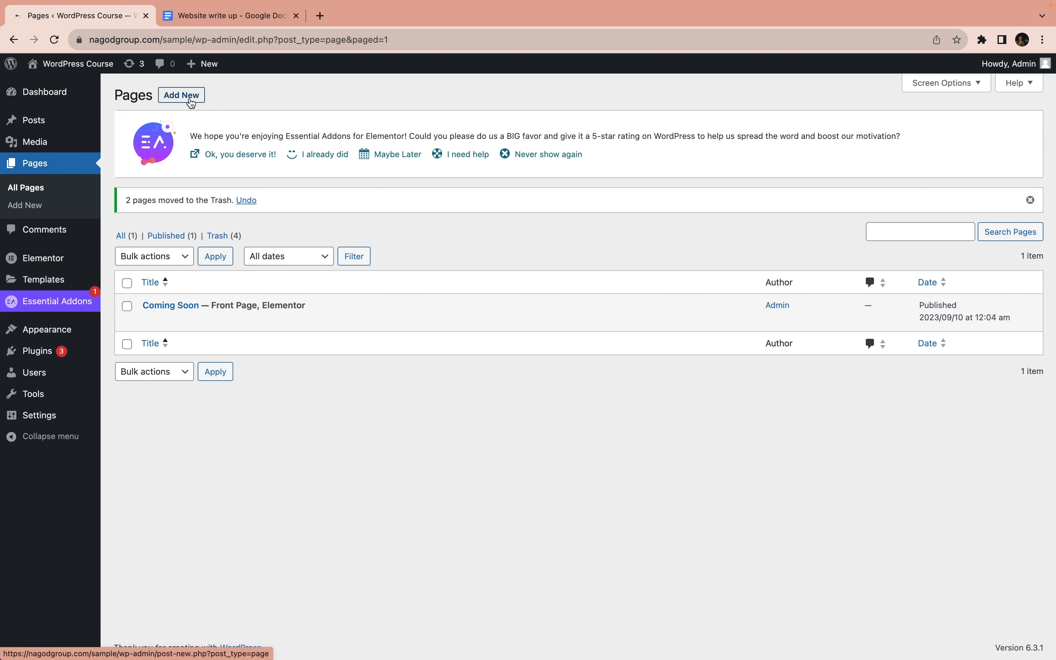
Create a new page in a separate browser tab, title it Home, and open it for editing with Elementor
{"action": "right_click", "coordinate": [186, 98]}
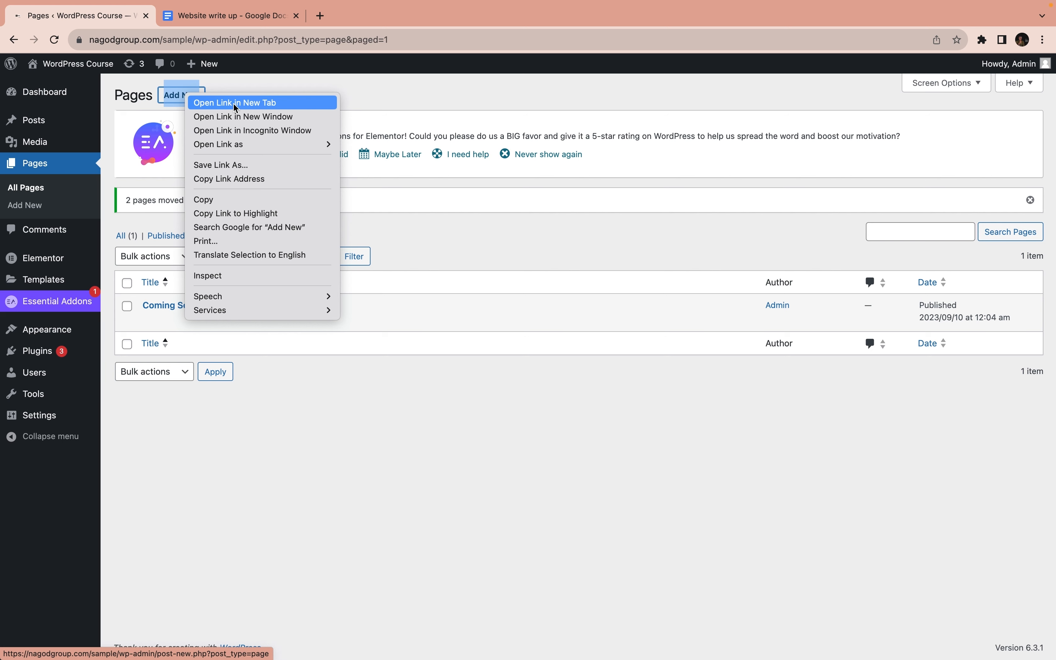
{"action": "left_click", "coordinate": [236, 105]}
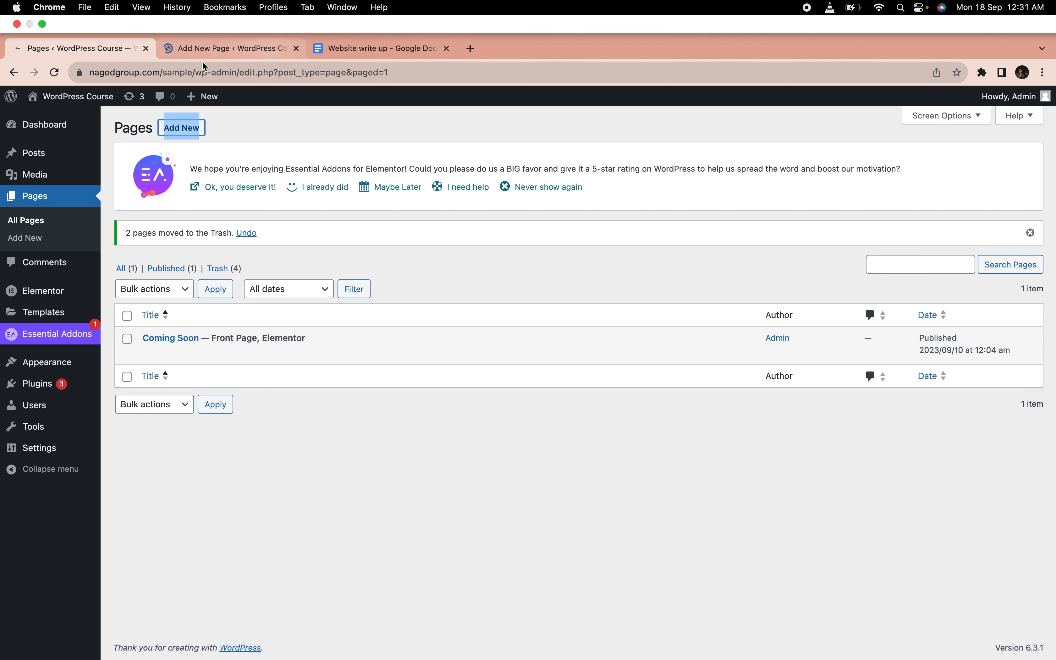
{"action": "left_click", "coordinate": [224, 52]}
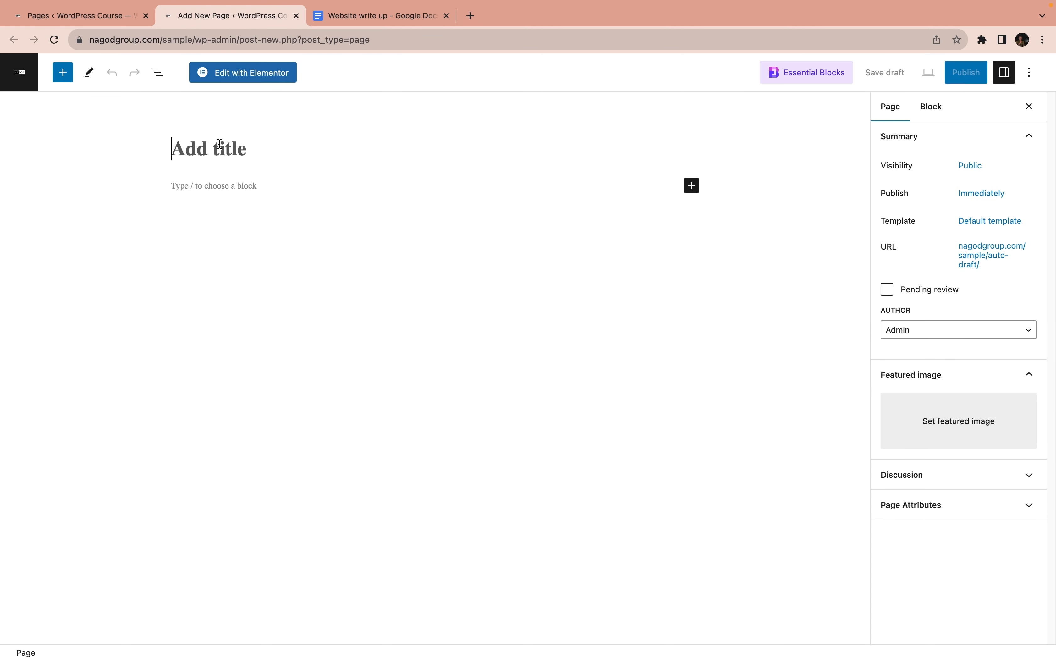
{"action": "type", "text": "Ho"}
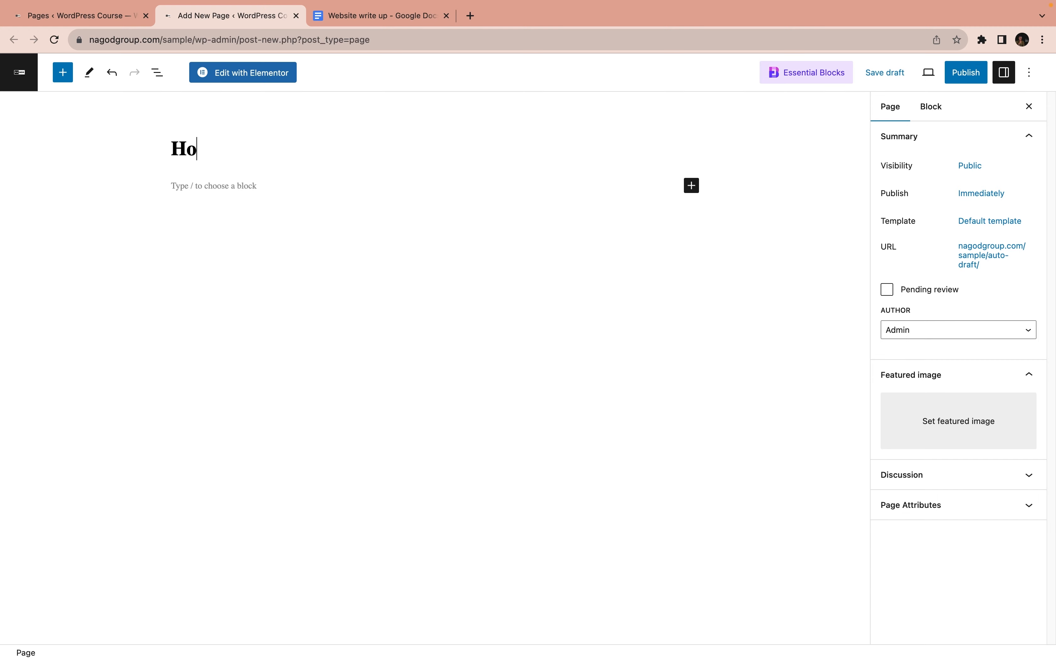
{"action": "type", "text": "me"}
{"action": "left_click", "coordinate": [234, 77]}
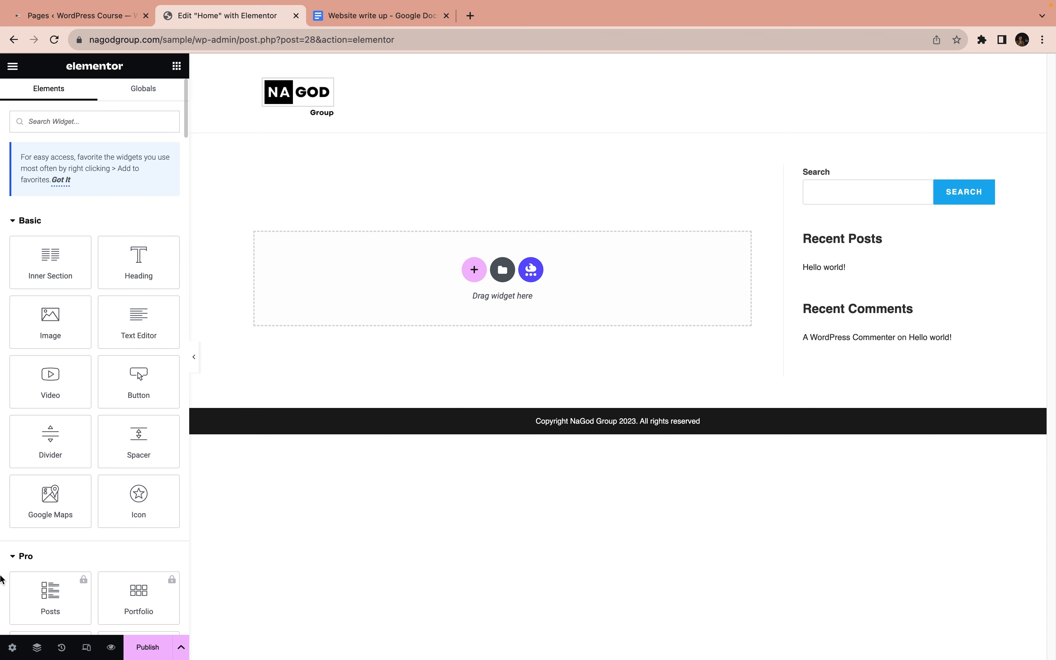
Set the Home page's layout to Elementor Full Width in the page settings
{"action": "left_click", "coordinate": [13, 648]}
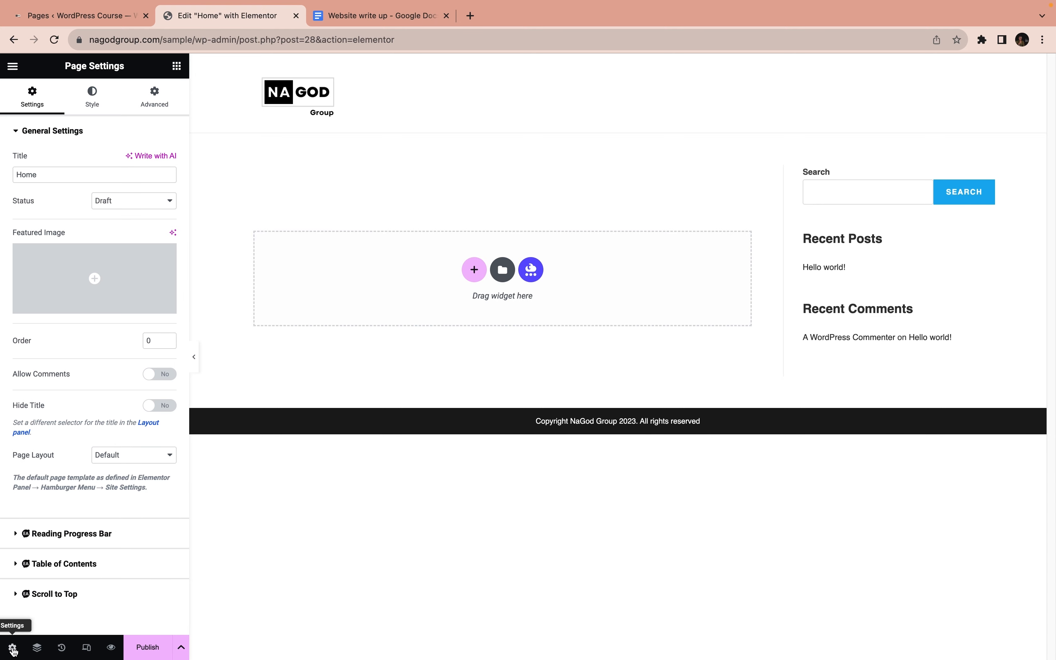
{"action": "left_click", "coordinate": [124, 455]}
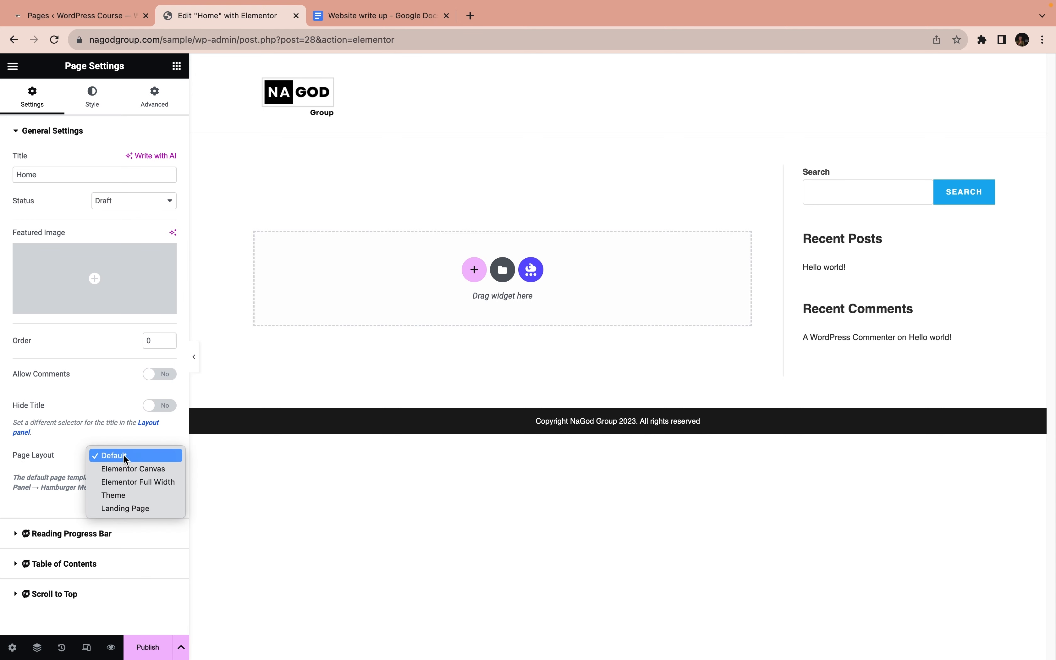
{"action": "left_click", "coordinate": [138, 481]}
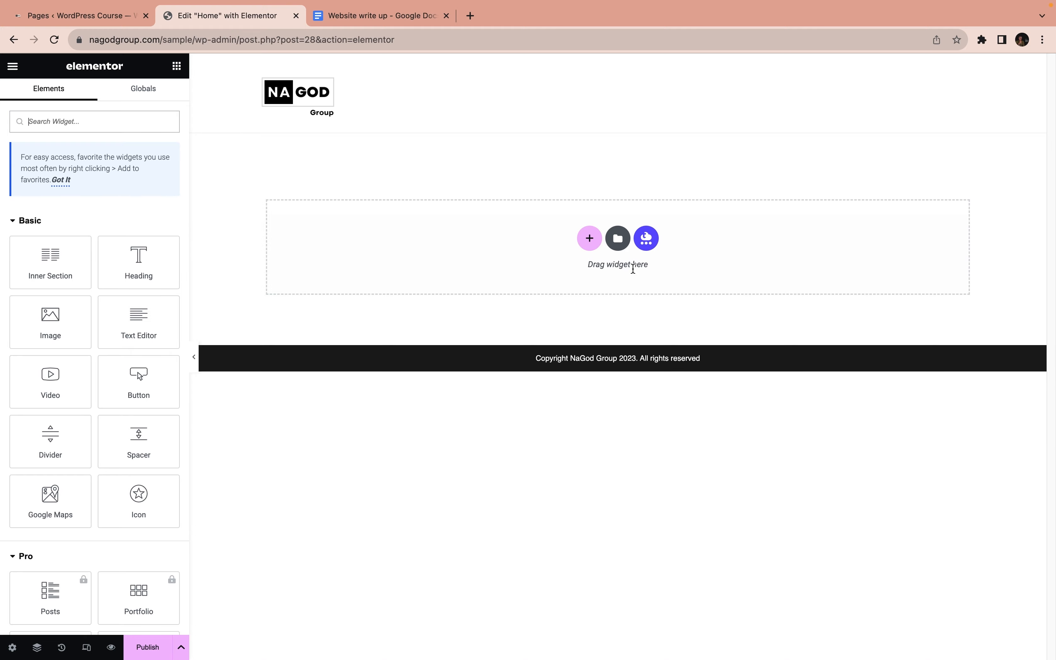
Review the HOME text in the Google Docs website write-up, and add a single-column section to the Home page in Elementor
{"action": "mouse_move", "coordinate": [389, 4]}
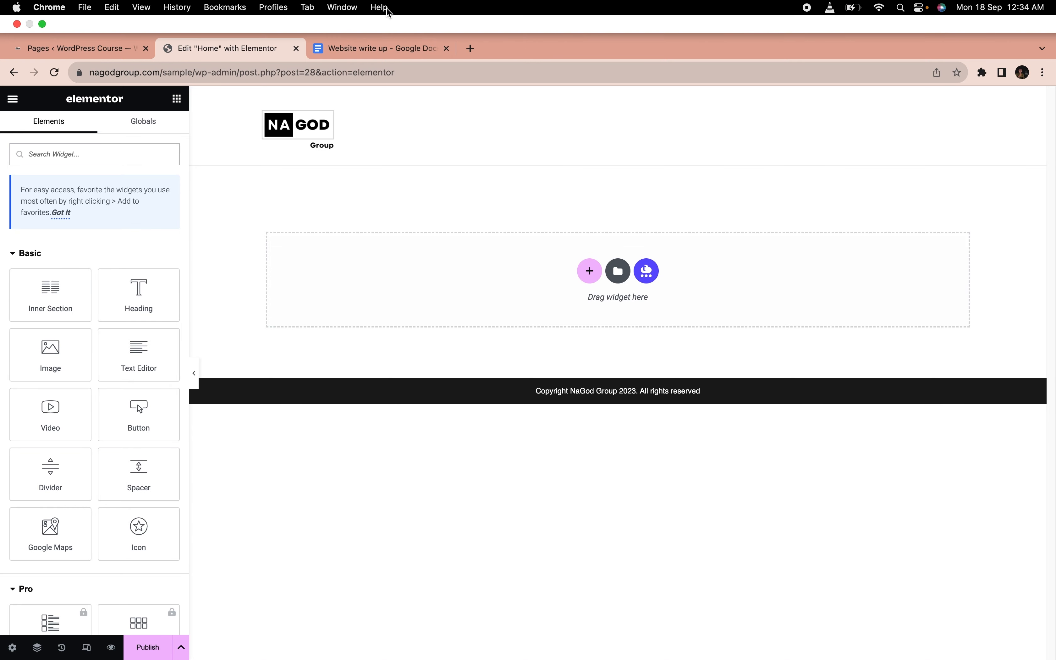
{"action": "left_click", "coordinate": [385, 49]}
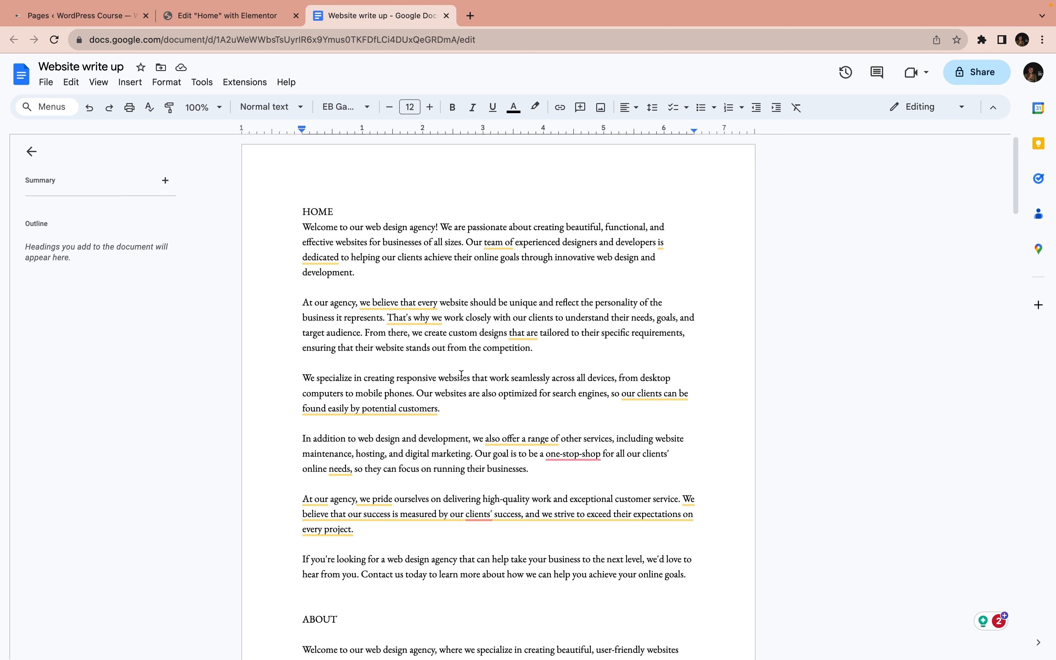
{"action": "scroll", "coordinate": [459, 375], "scroll_direction": "down", "scroll_amount": 1}
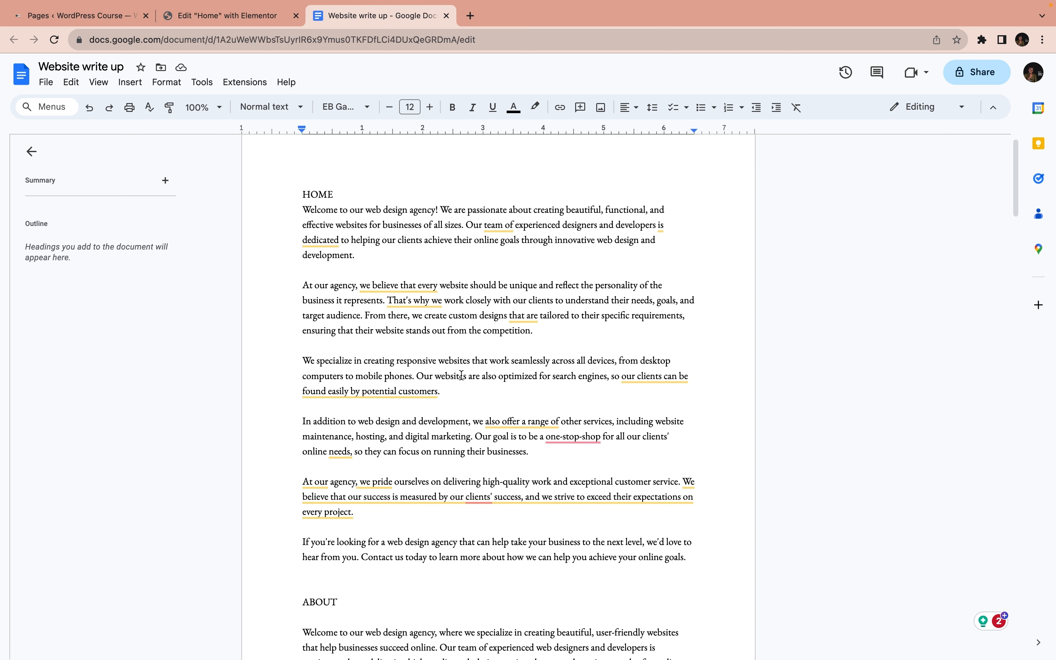
{"action": "left_click", "coordinate": [217, 18]}
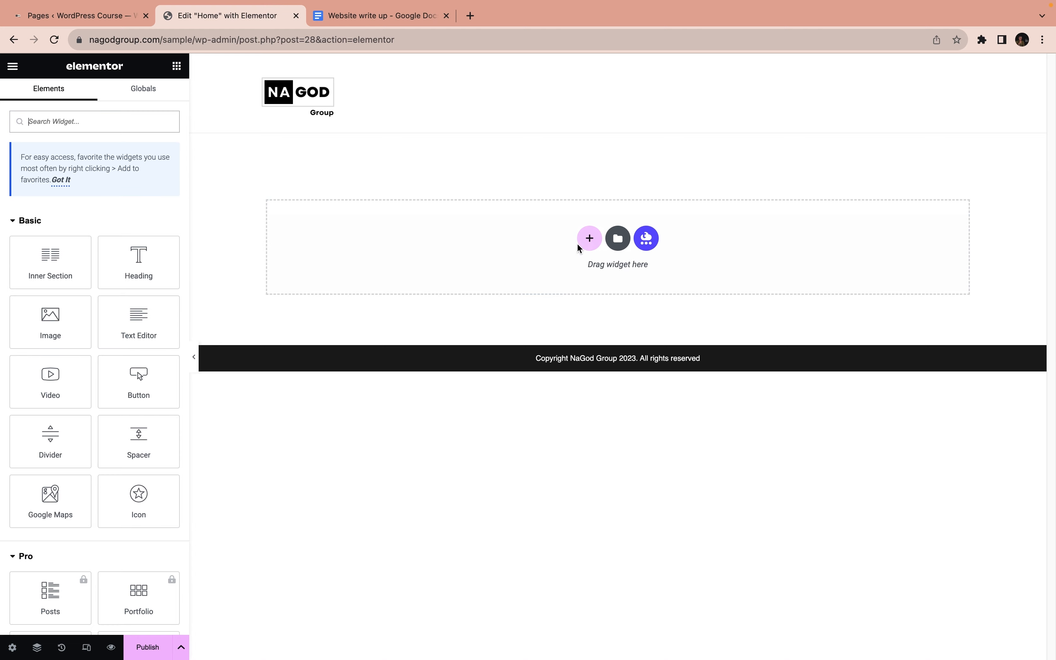
{"action": "left_click", "coordinate": [589, 239]}
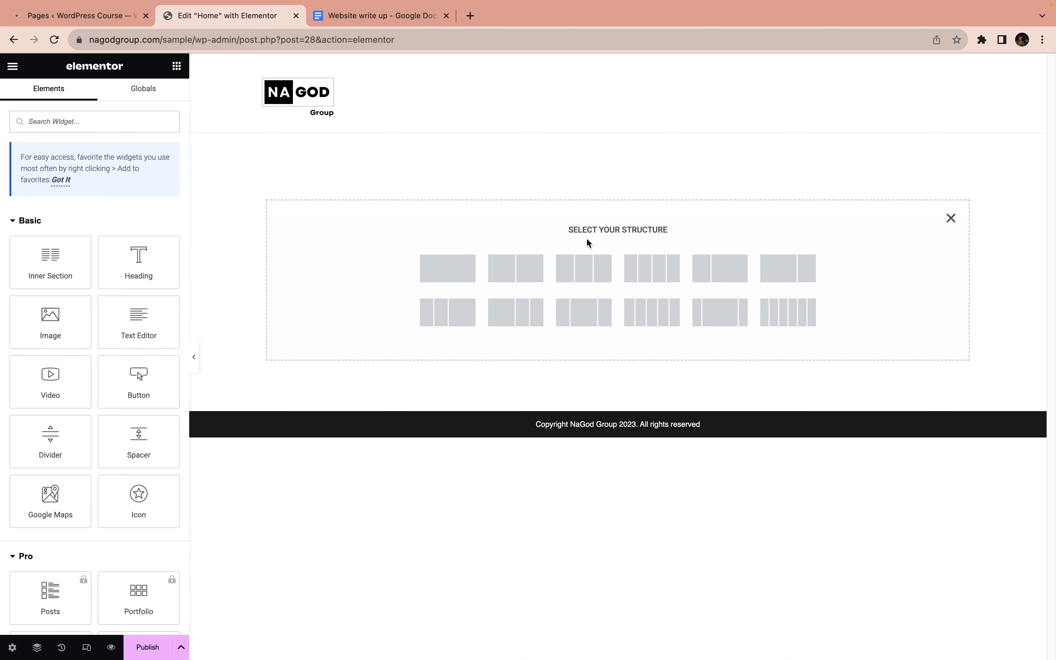
{"action": "left_click", "coordinate": [443, 271]}
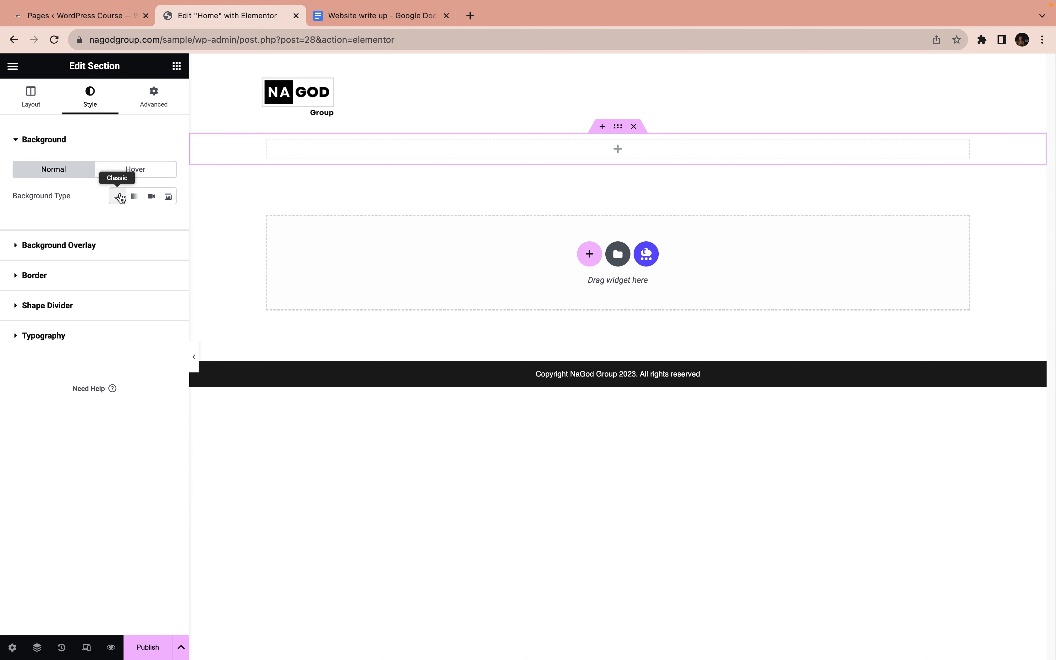
Give the new section a Classic background using the media library image of a partly open laptop glowing in the dark
{"action": "left_click", "coordinate": [118, 196]}
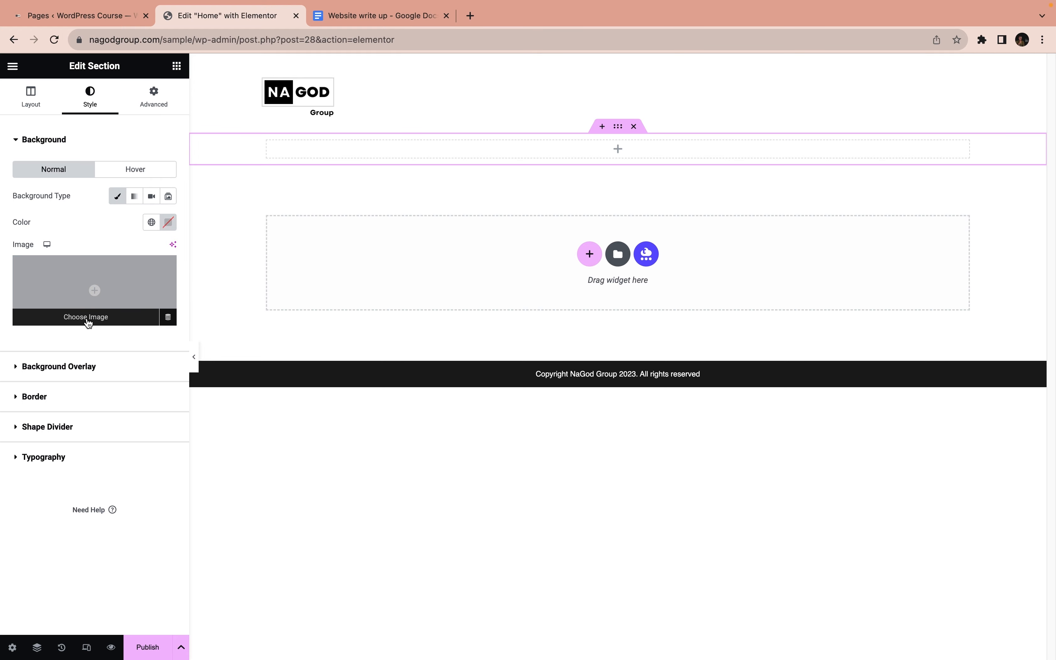
{"action": "left_click", "coordinate": [87, 319]}
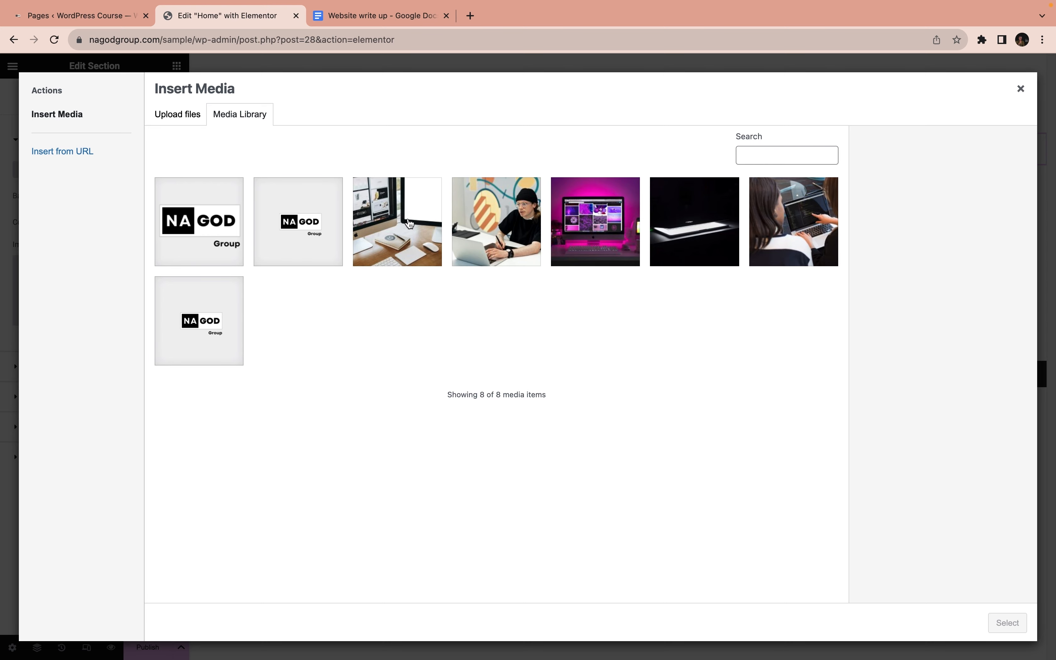
{"action": "left_click", "coordinate": [581, 228]}
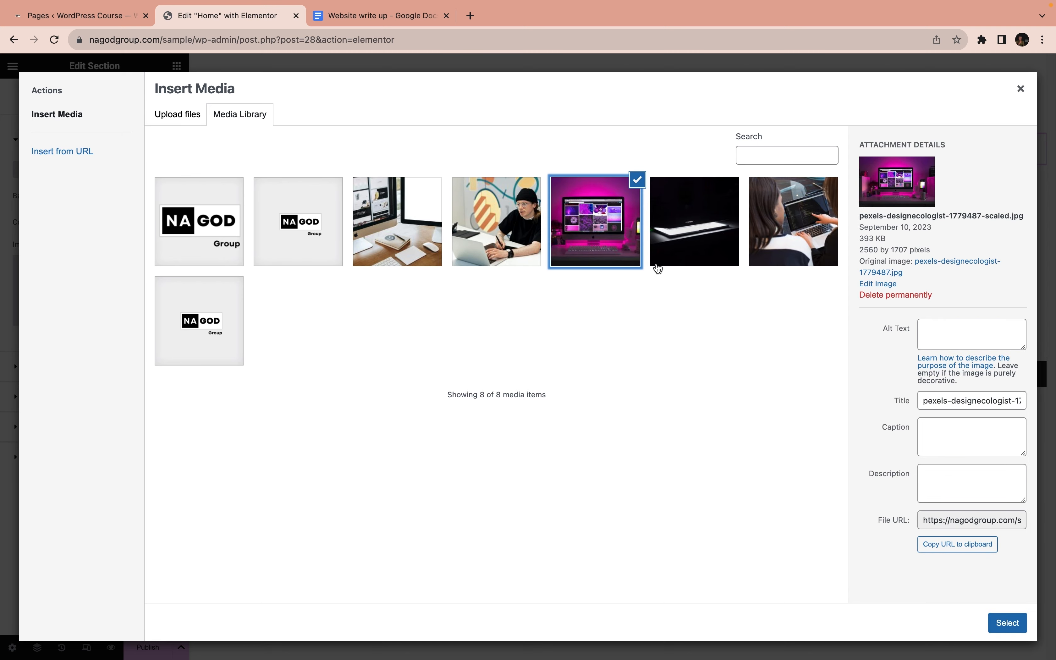
{"action": "left_click", "coordinate": [694, 222]}
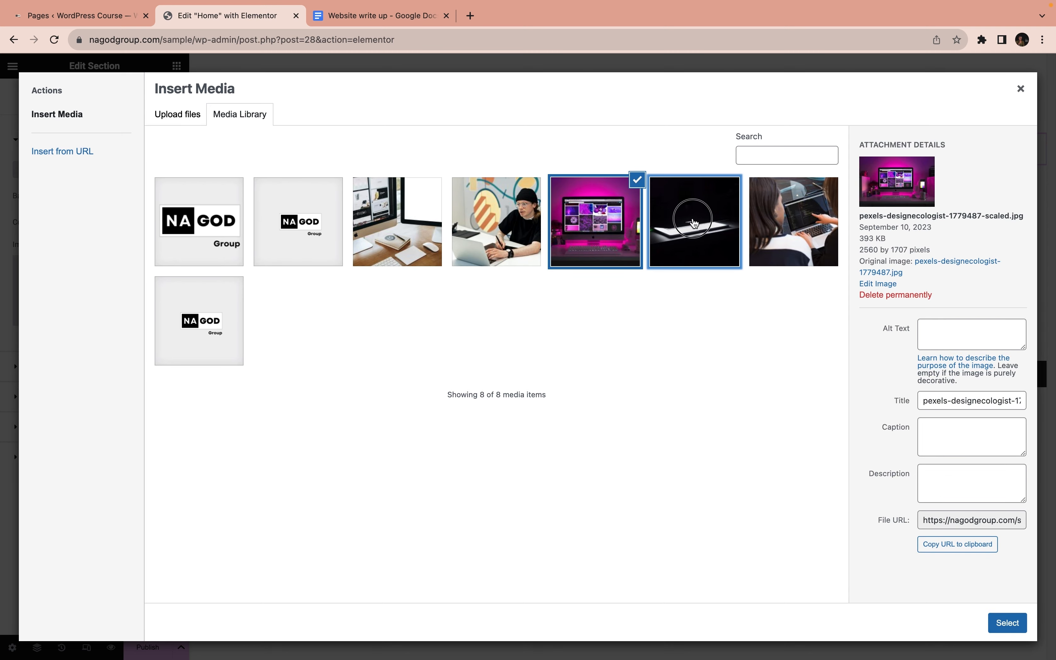
{"action": "left_click", "coordinate": [1006, 626]}
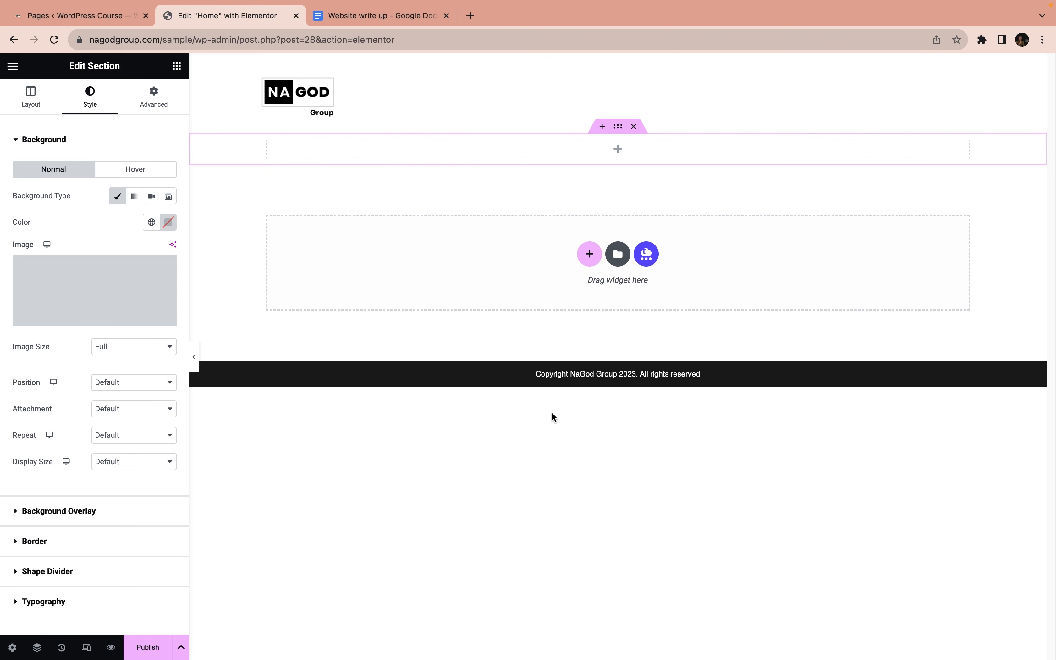
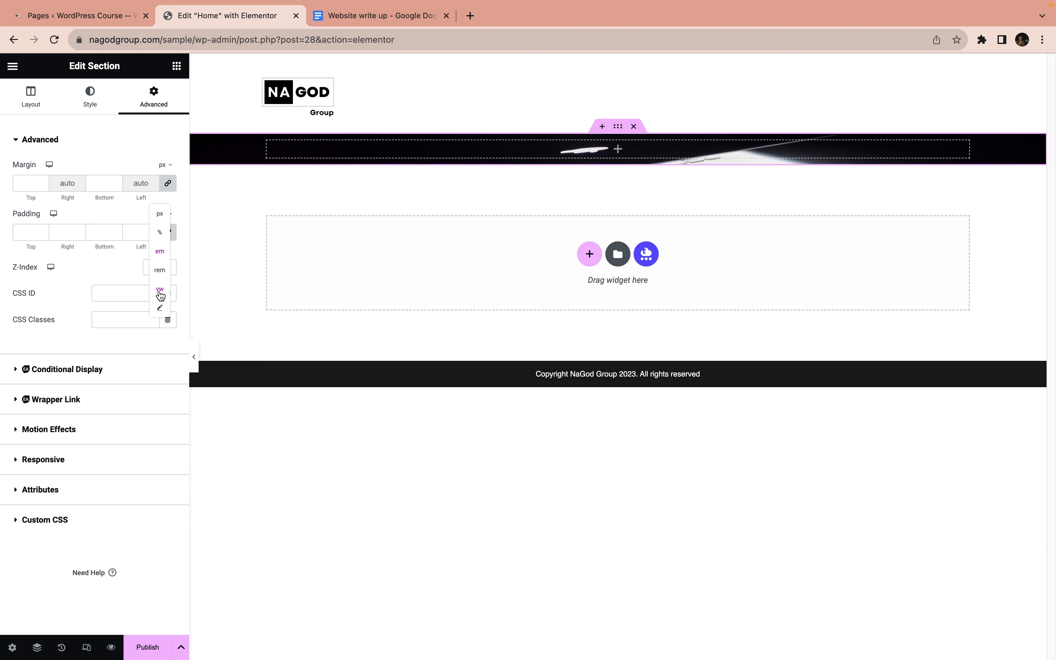
Switch the section's padding unit to em, unlink the sides, and set both top and bottom padding to 23
{"action": "left_click", "coordinate": [160, 252]}
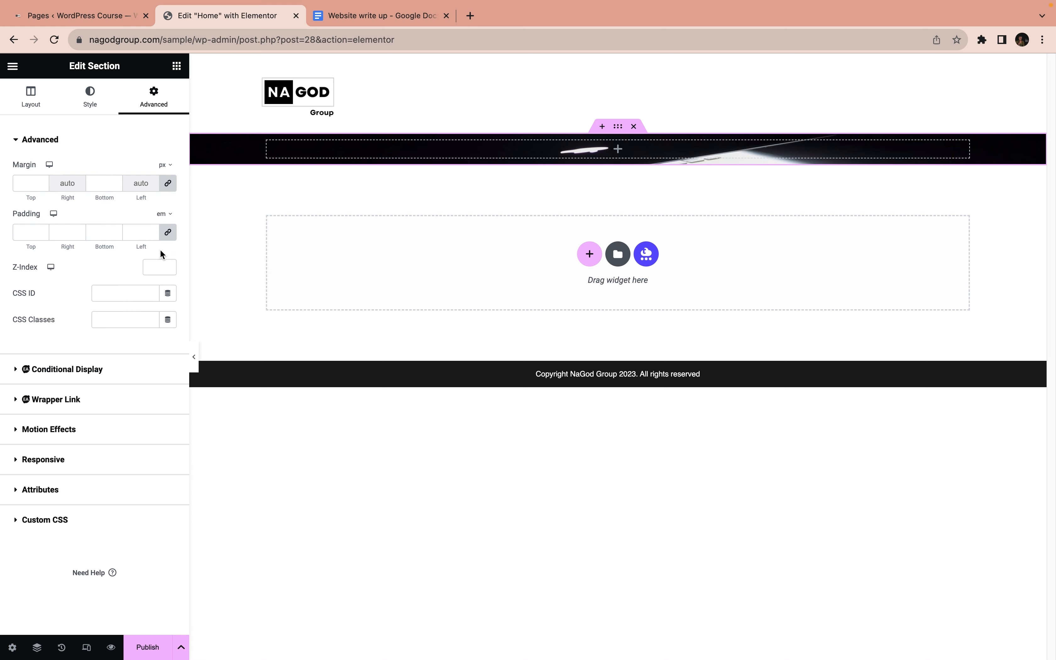
{"action": "left_click", "coordinate": [168, 233]}
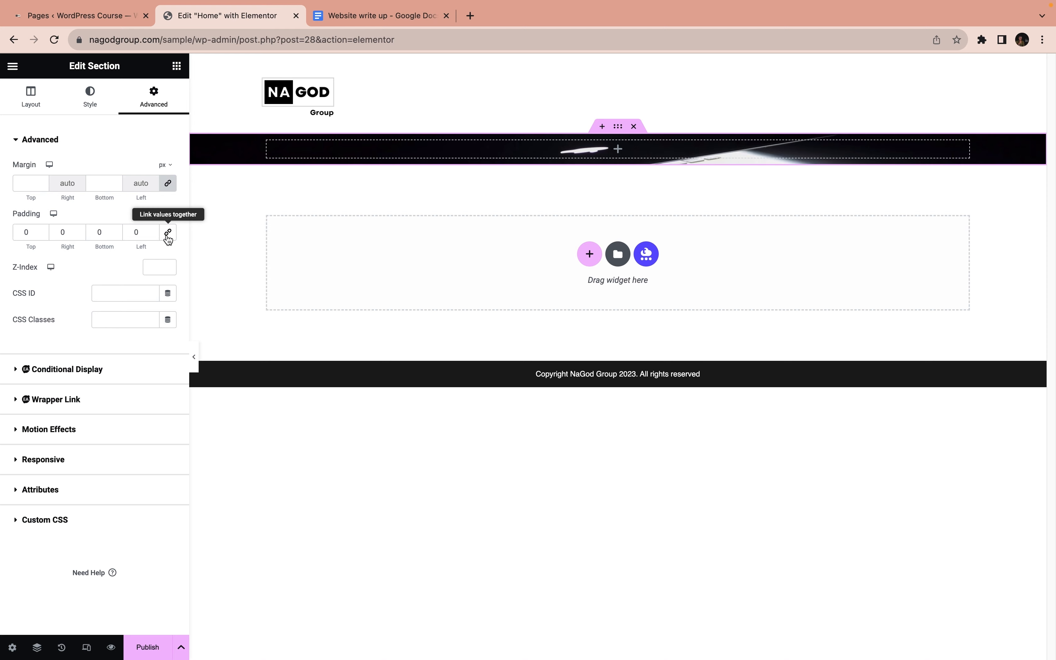
{"action": "left_click", "coordinate": [23, 231]}
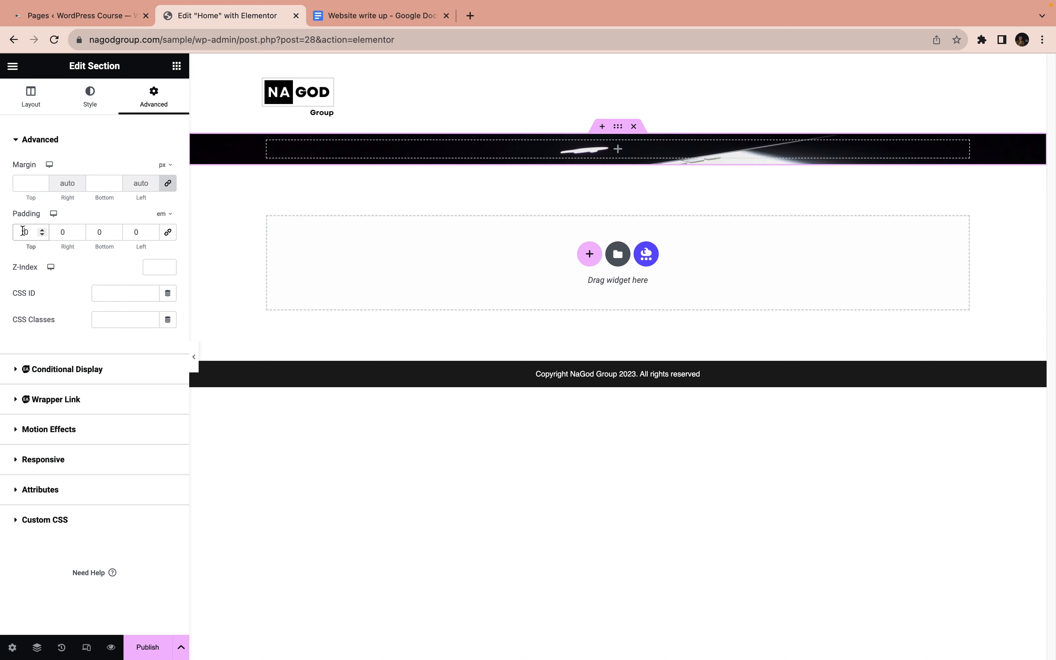
{"action": "type", "text": "1"}
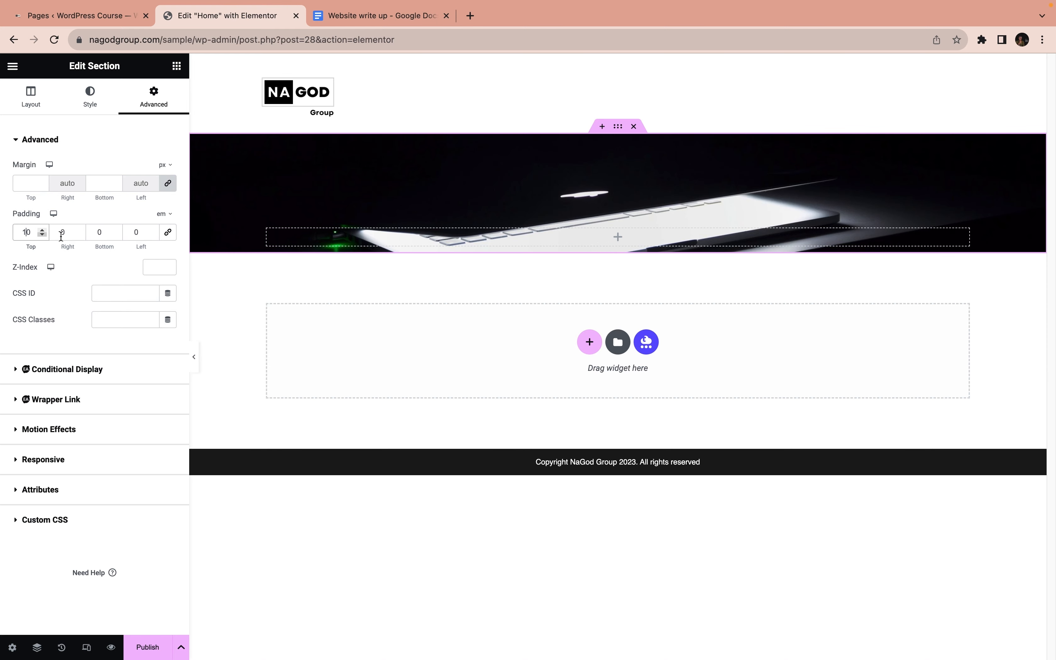
{"action": "left_click_drag", "start_coordinate": [31, 234], "coordinate": [9, 235]}
{"action": "type", "text": "2"}
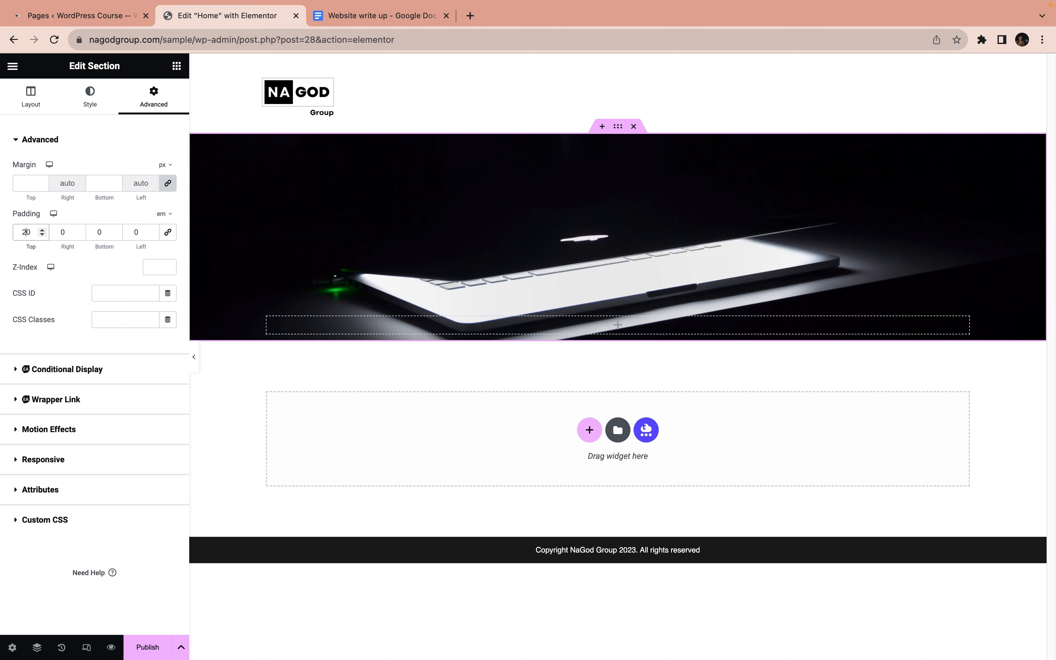
{"action": "left_click", "coordinate": [97, 232]}
{"action": "type", "text": "2"}
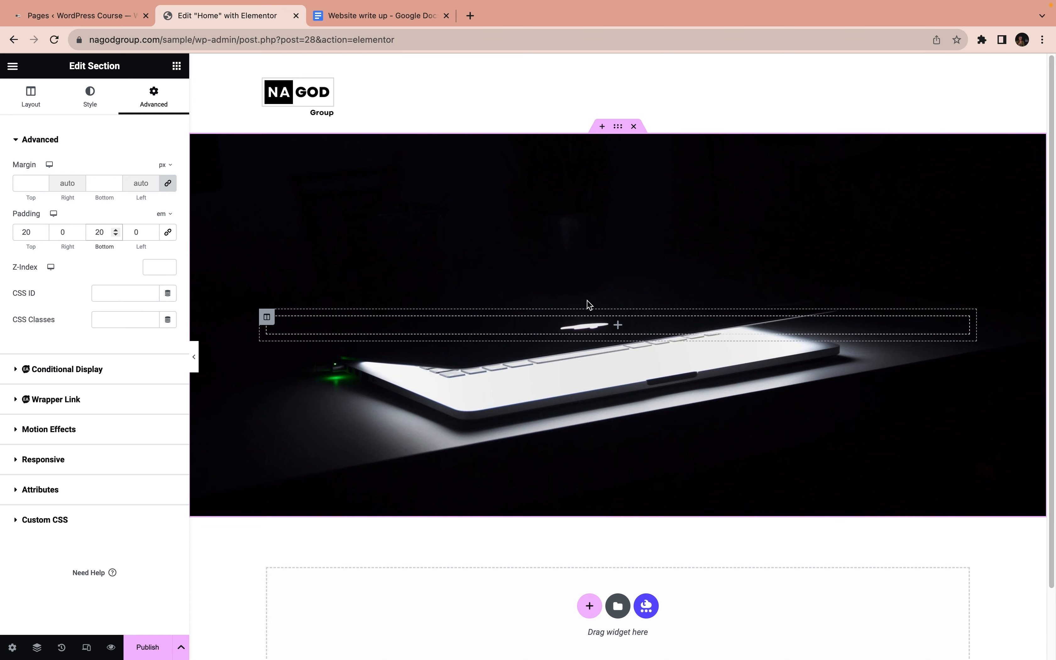
{"action": "left_click_drag", "start_coordinate": [27, 231], "coordinate": [104, 232]}
{"action": "type", "text": "33"}
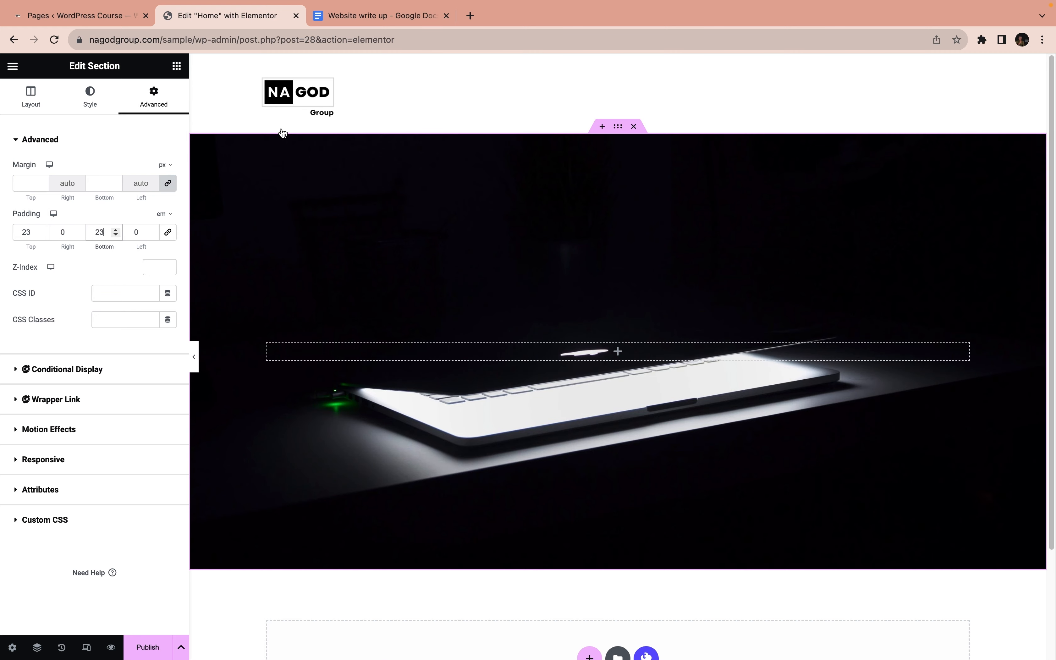
Try the Top Center position for the section's background image, and return it to Center Center
{"action": "left_click", "coordinate": [107, 111]}
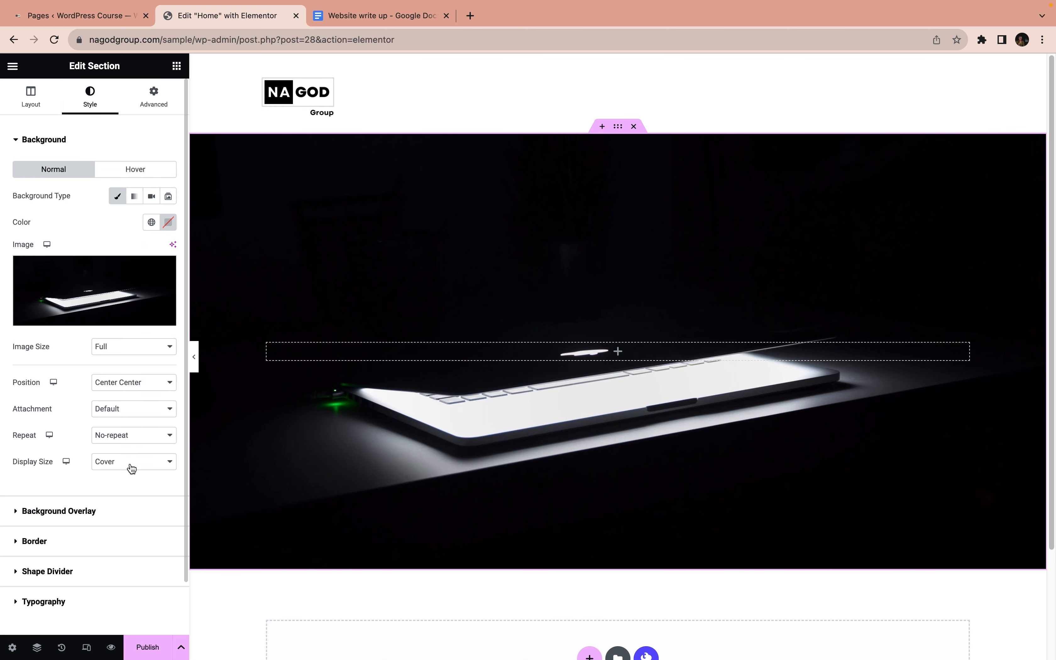
{"action": "left_click", "coordinate": [132, 387]}
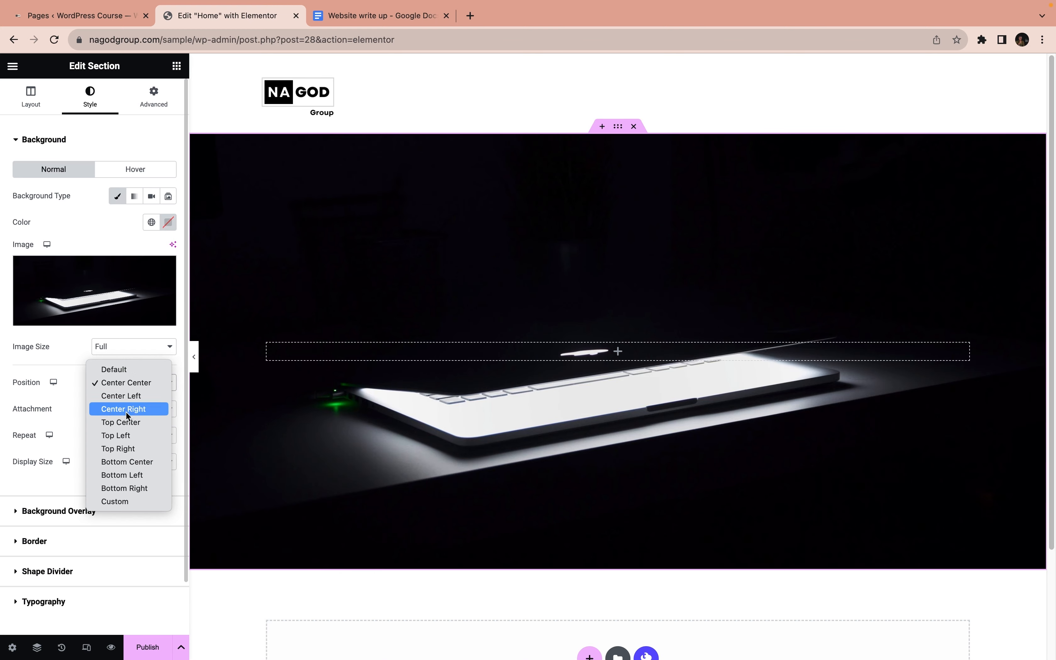
{"action": "left_click", "coordinate": [128, 422]}
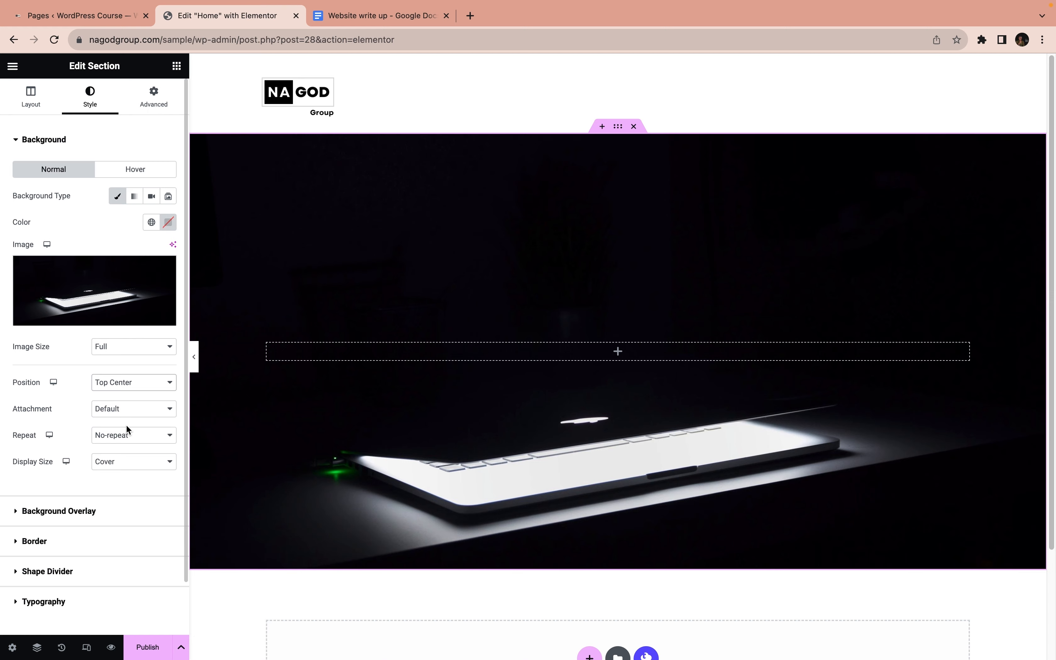
{"action": "left_click", "coordinate": [119, 382]}
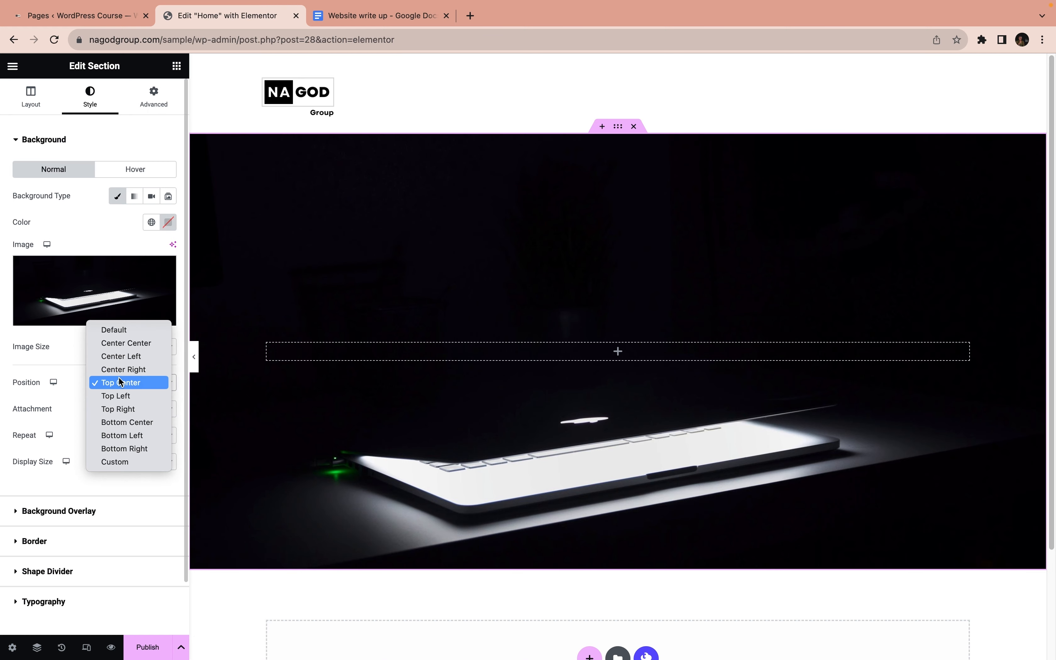
{"action": "left_click", "coordinate": [129, 342]}
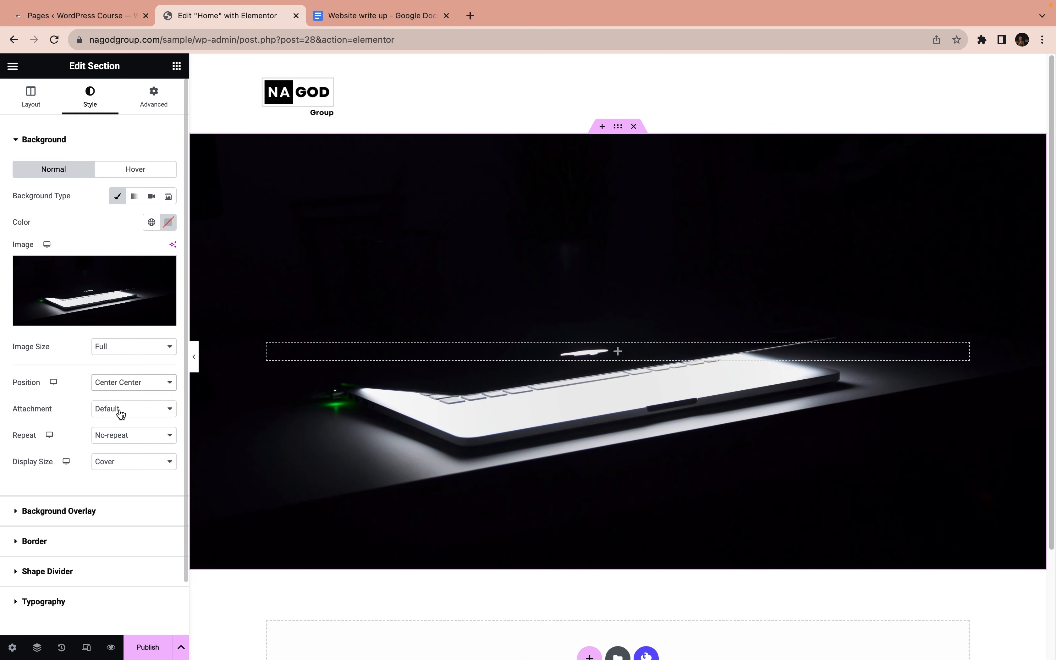
Set the background image's attachment to Fixed and preview how it behaves as the page scrolls
{"action": "scroll", "coordinate": [337, 419], "scroll_direction": "down", "scroll_amount": 3}
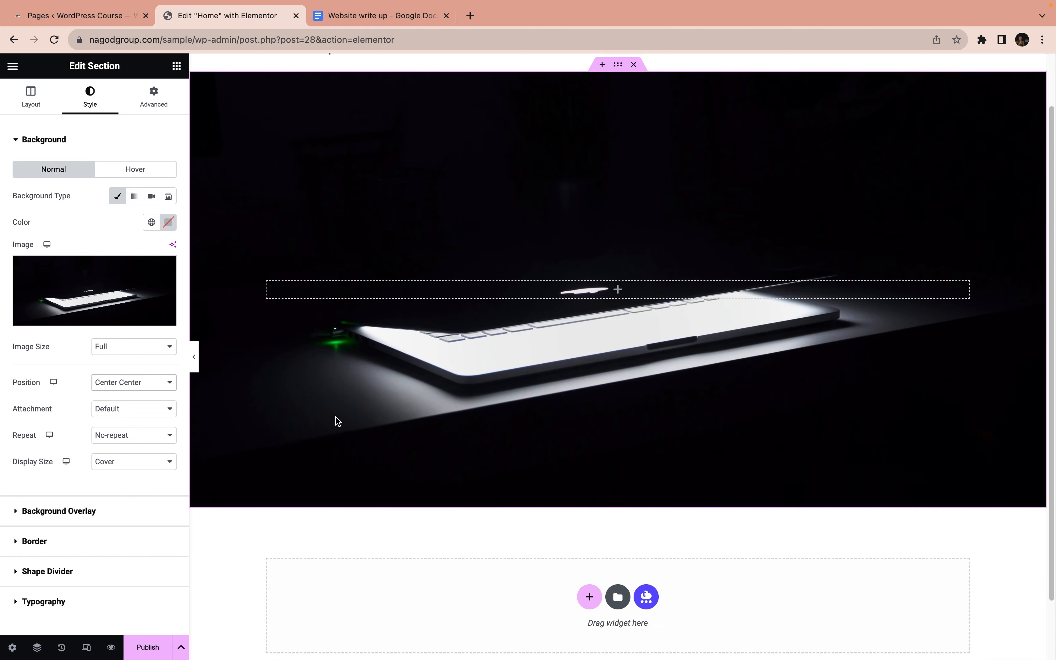
{"action": "scroll", "coordinate": [337, 421], "scroll_direction": "up", "scroll_amount": 1}
{"action": "scroll", "coordinate": [337, 419], "scroll_direction": "up", "scroll_amount": 1}
{"action": "left_click", "coordinate": [110, 410]}
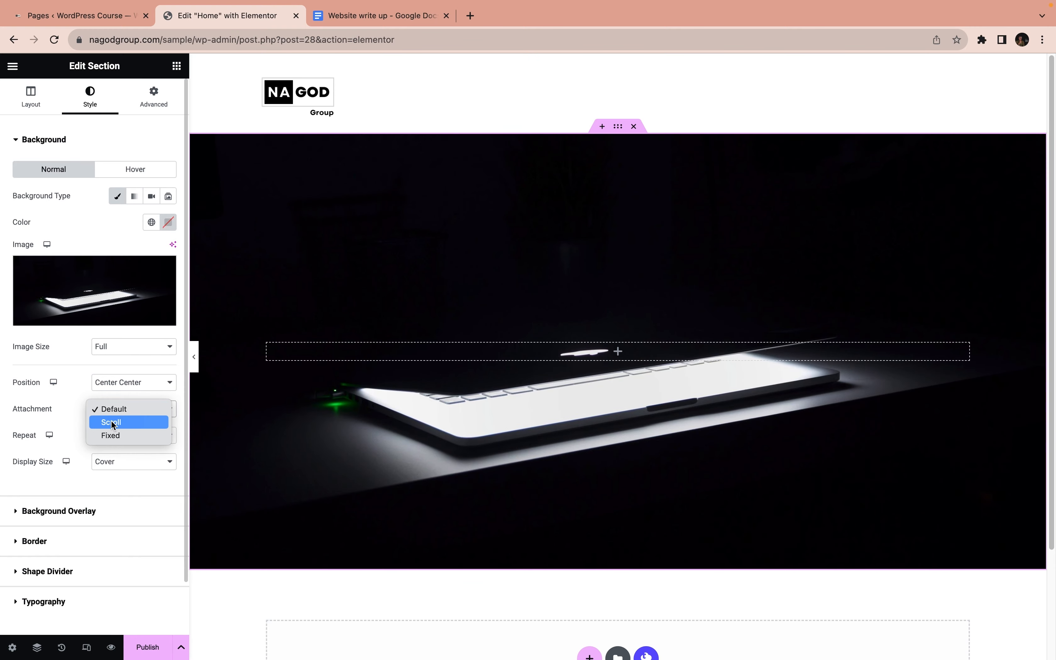
{"action": "left_click", "coordinate": [114, 435]}
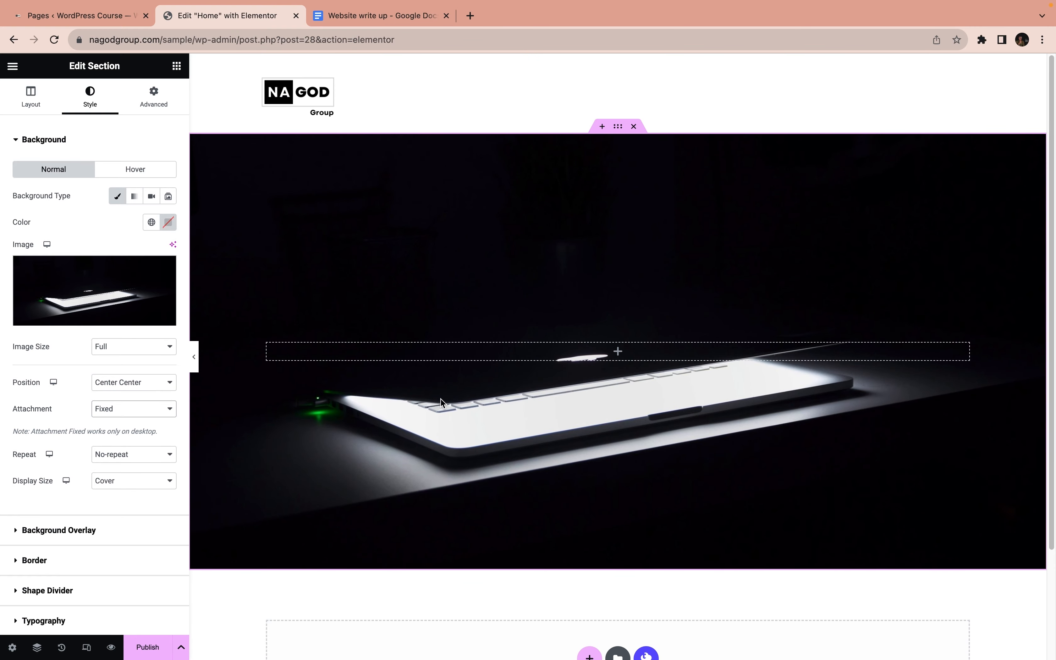
{"action": "scroll", "coordinate": [441, 398], "scroll_direction": "down", "scroll_amount": 3}
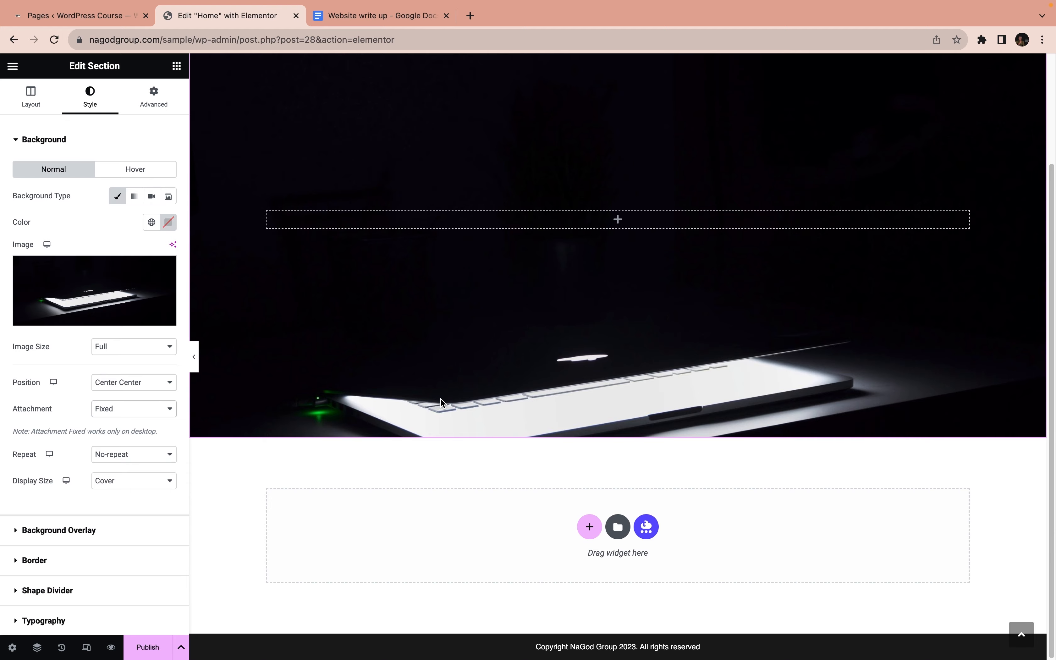
{"action": "scroll", "coordinate": [441, 397], "scroll_direction": "up", "scroll_amount": 3}
Preview the Scroll attachment on the background image, and return the attachment to Default
{"action": "left_click", "coordinate": [132, 409]}
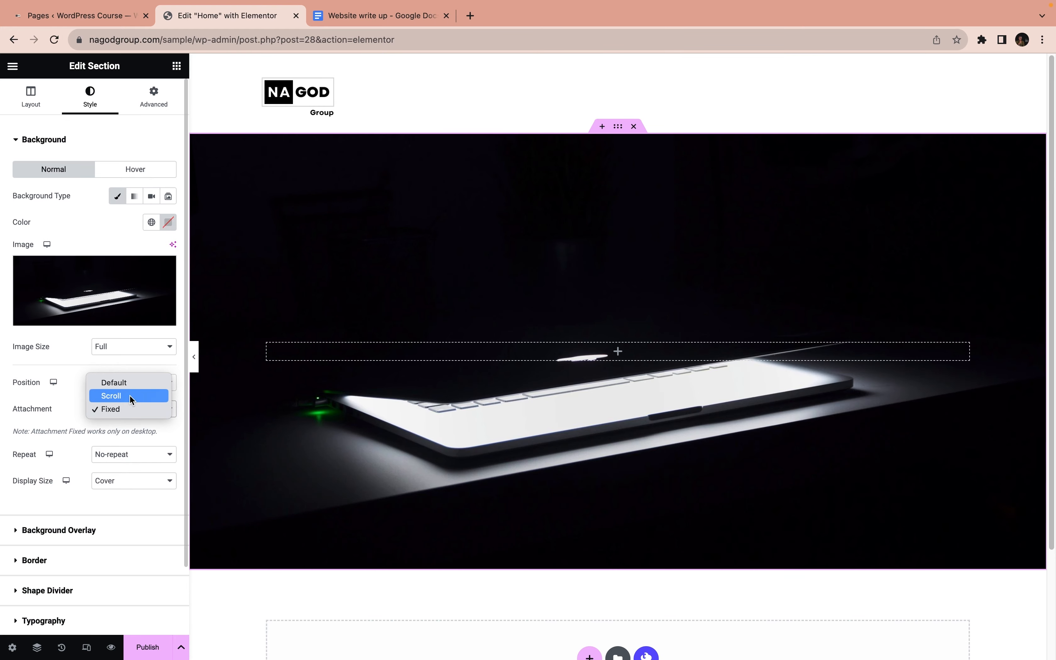
{"action": "left_click", "coordinate": [129, 396]}
{"action": "scroll", "coordinate": [457, 396], "scroll_direction": "down", "scroll_amount": 3}
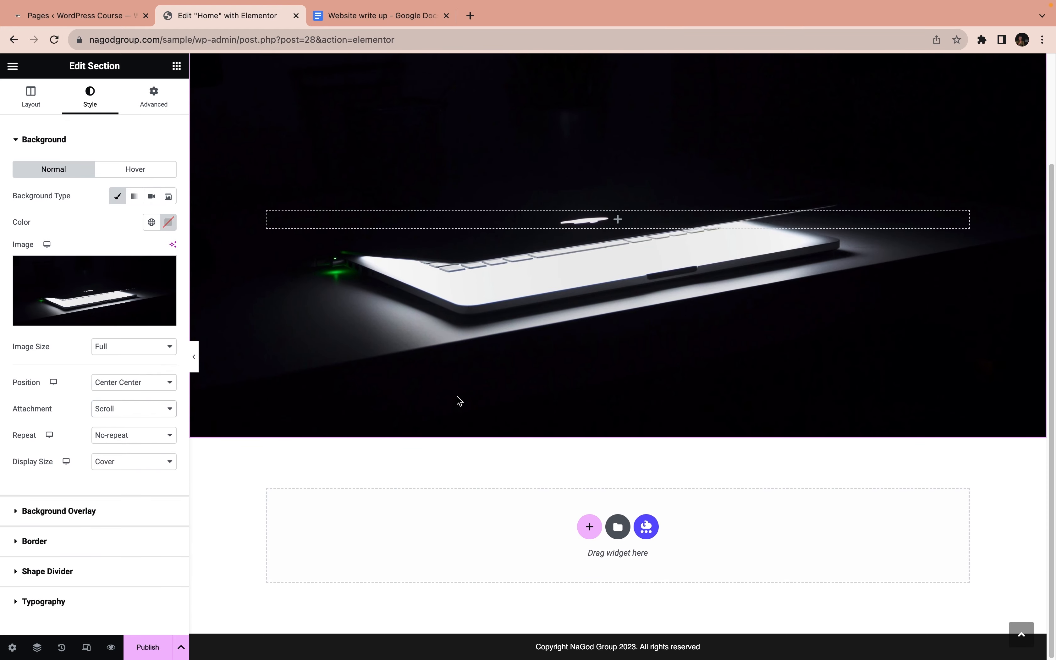
{"action": "scroll", "coordinate": [456, 396], "scroll_direction": "up", "scroll_amount": 3}
{"action": "scroll", "coordinate": [457, 397], "scroll_direction": "down", "scroll_amount": 3}
{"action": "scroll", "coordinate": [457, 396], "scroll_direction": "up", "scroll_amount": 3}
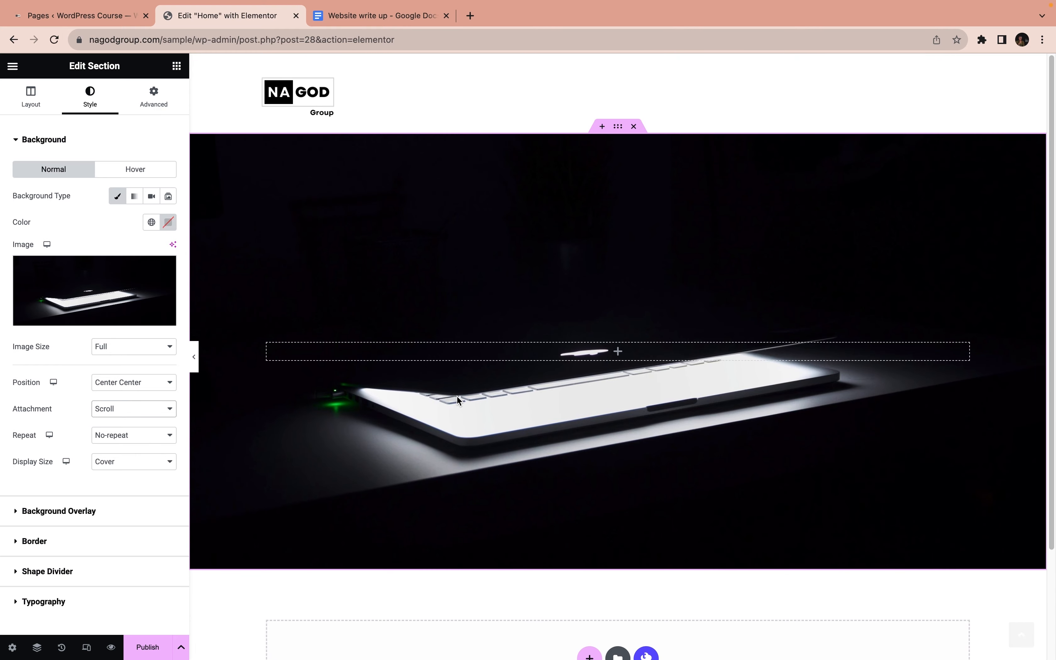
{"action": "scroll", "coordinate": [457, 396], "scroll_direction": "down", "scroll_amount": 3}
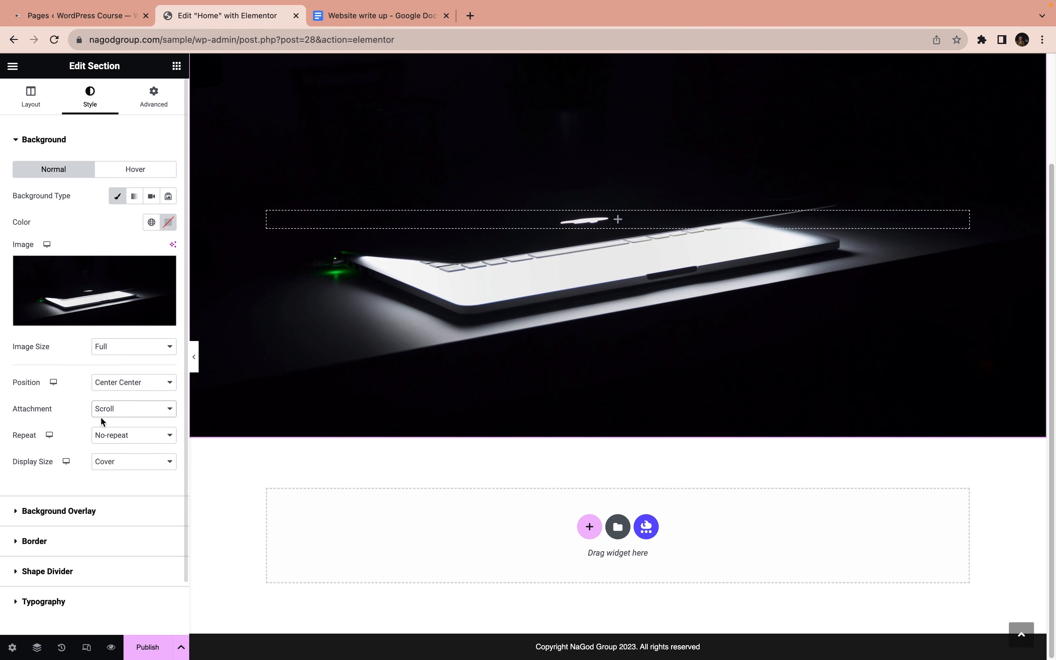
{"action": "left_click", "coordinate": [104, 412]}
{"action": "left_click", "coordinate": [111, 393]}
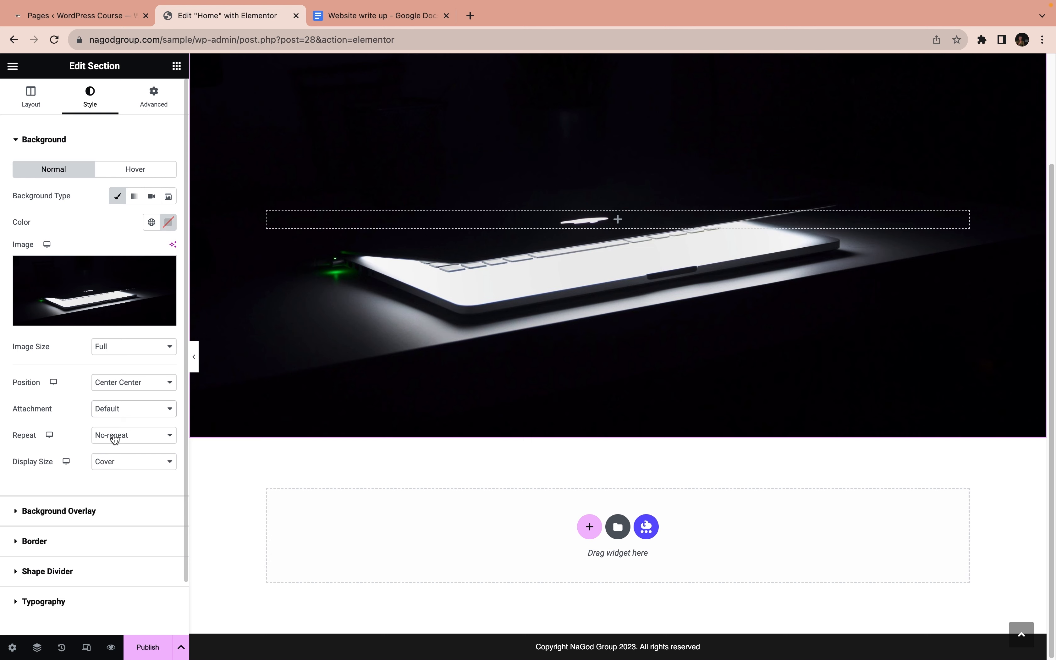
{"action": "left_click", "coordinate": [114, 437]}
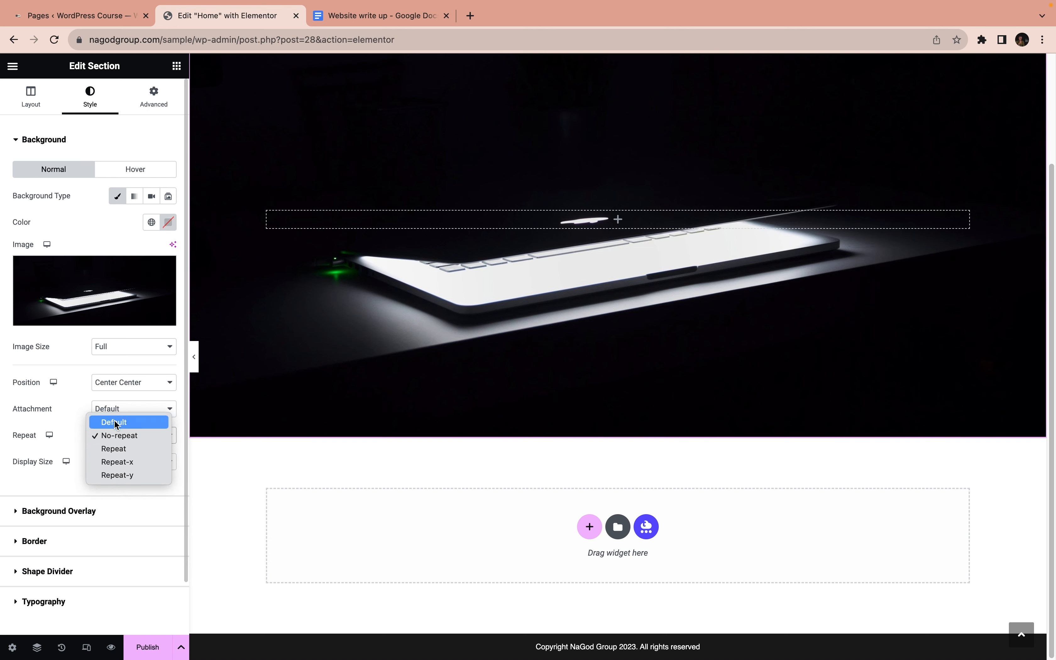
{"action": "left_click", "coordinate": [70, 438]}
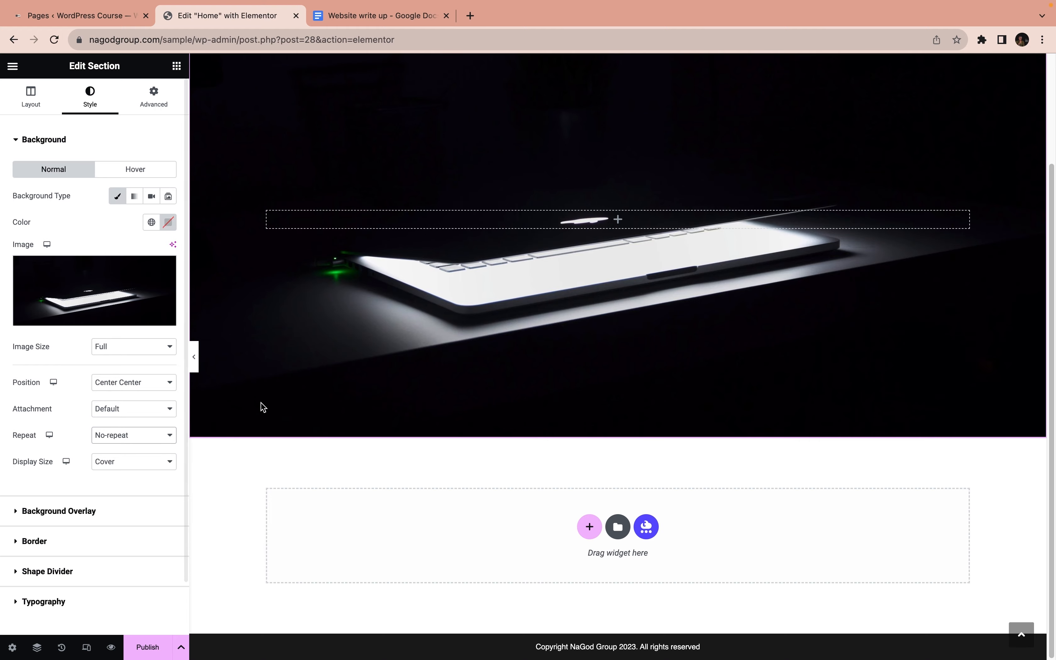
{"action": "scroll", "coordinate": [260, 405], "scroll_direction": "up", "scroll_amount": 3}
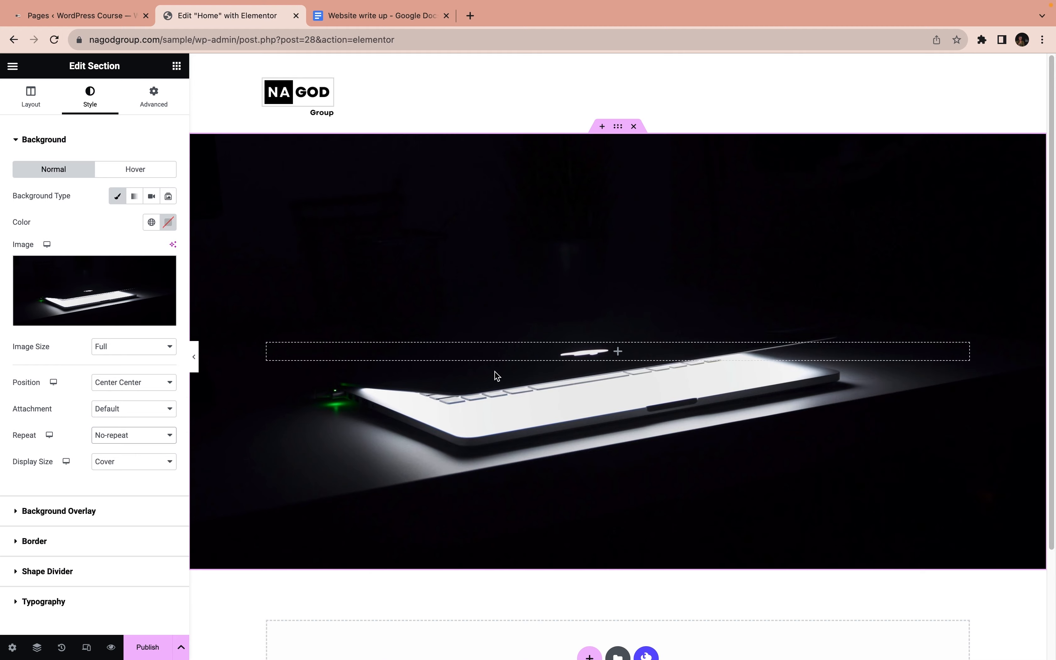
{"action": "scroll", "coordinate": [509, 370], "scroll_direction": "down", "scroll_amount": 2}
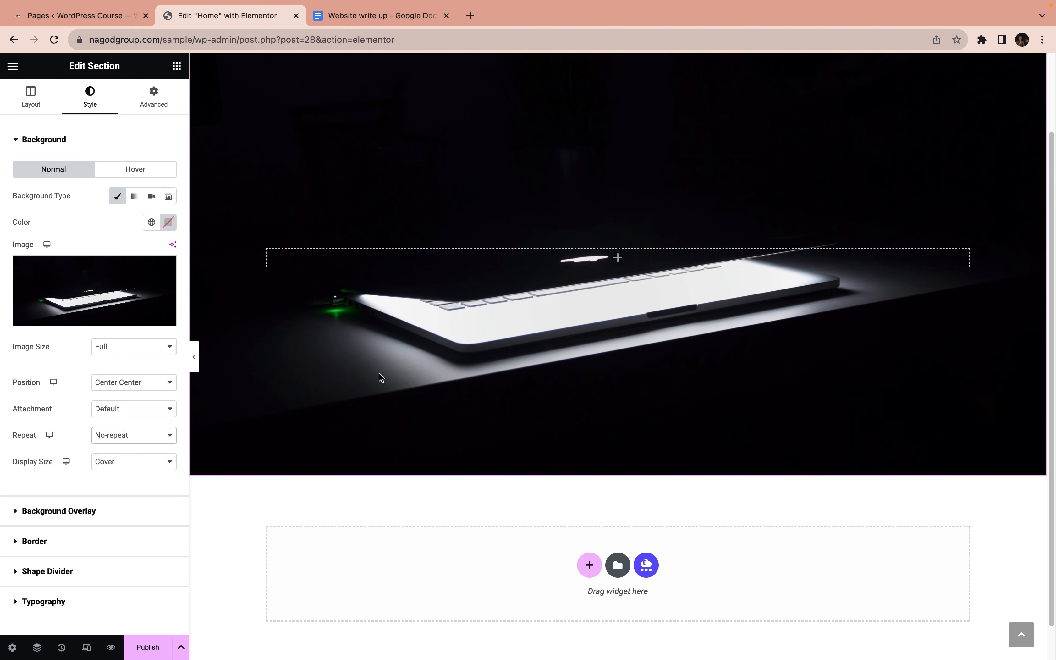
{"action": "scroll", "coordinate": [370, 365], "scroll_direction": "up", "scroll_amount": 2}
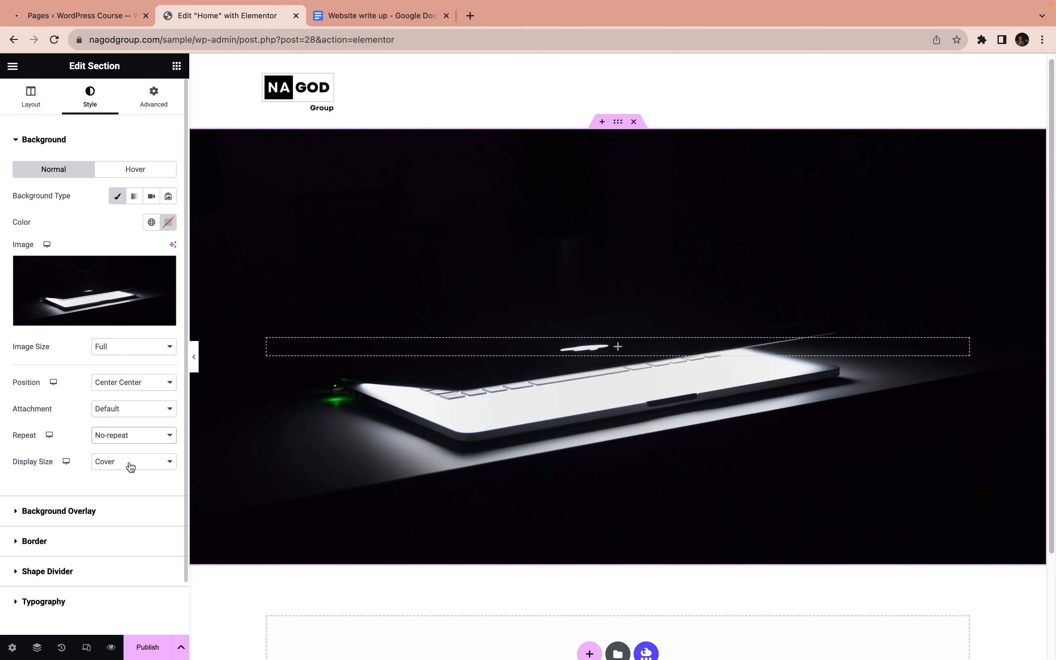
Try the Auto, Contain and Custom display sizes on the background image, and return it to Cover
{"action": "left_click", "coordinate": [117, 464]}
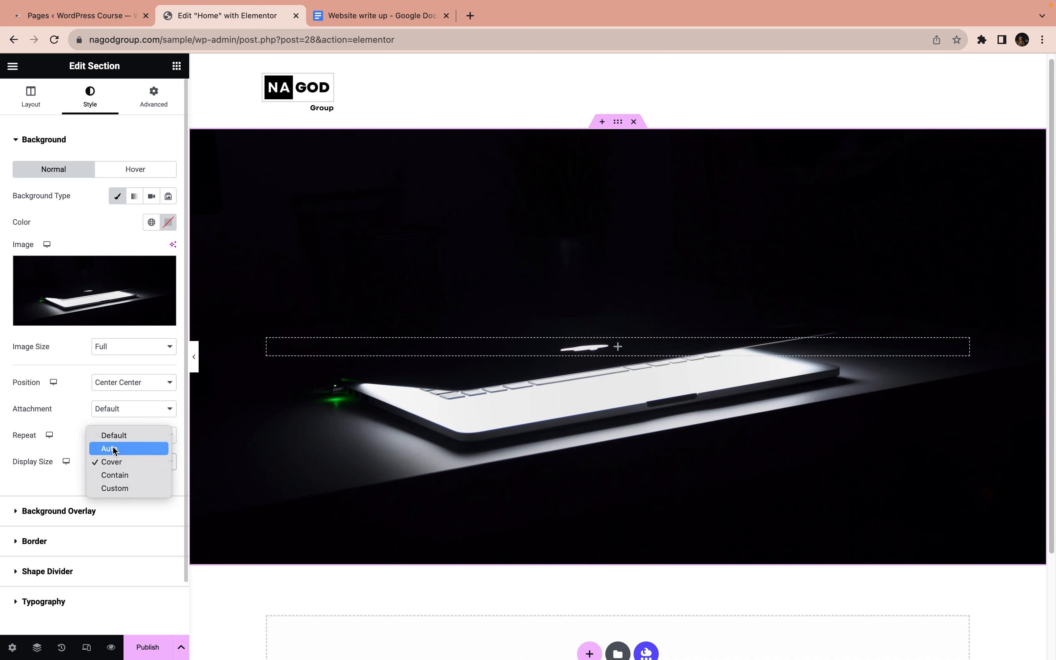
{"action": "left_click", "coordinate": [114, 450]}
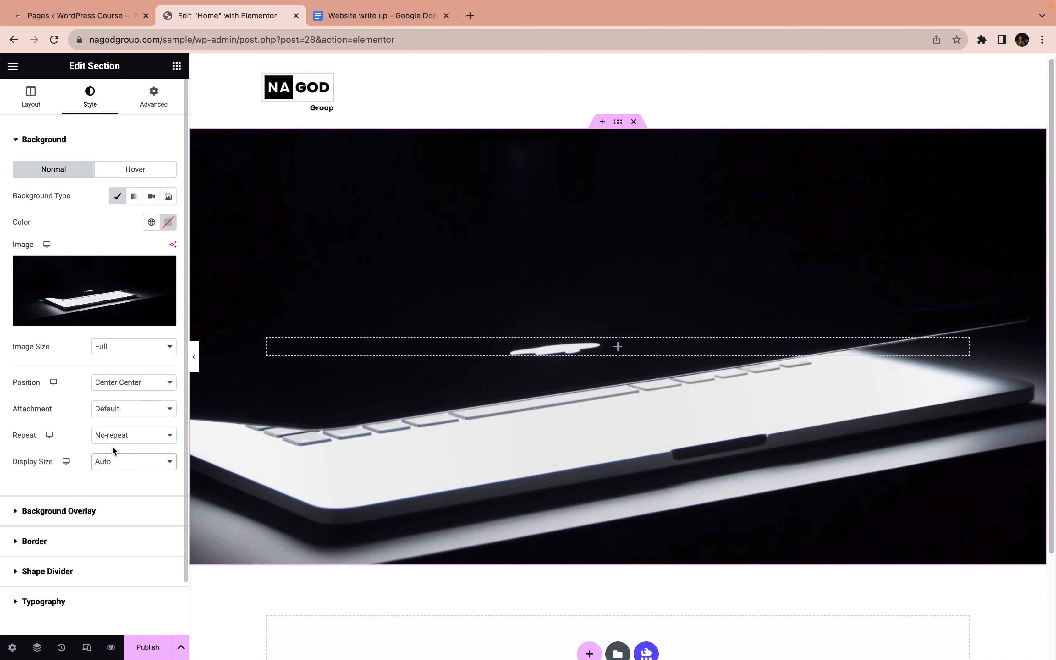
{"action": "left_click", "coordinate": [107, 459]}
{"action": "left_click", "coordinate": [116, 487]}
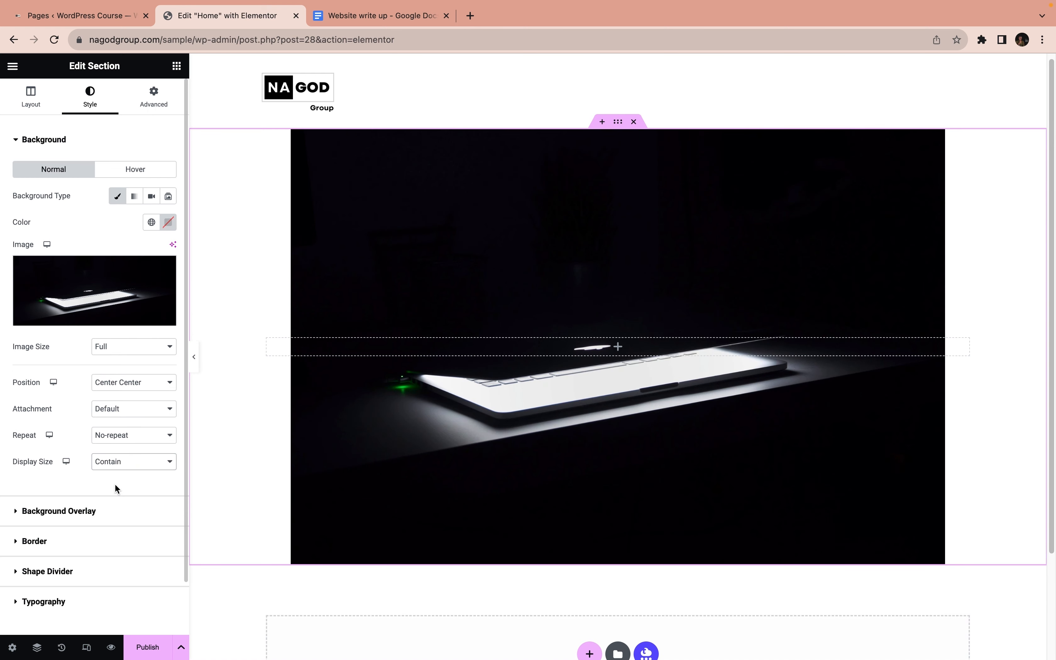
{"action": "left_click", "coordinate": [111, 463]}
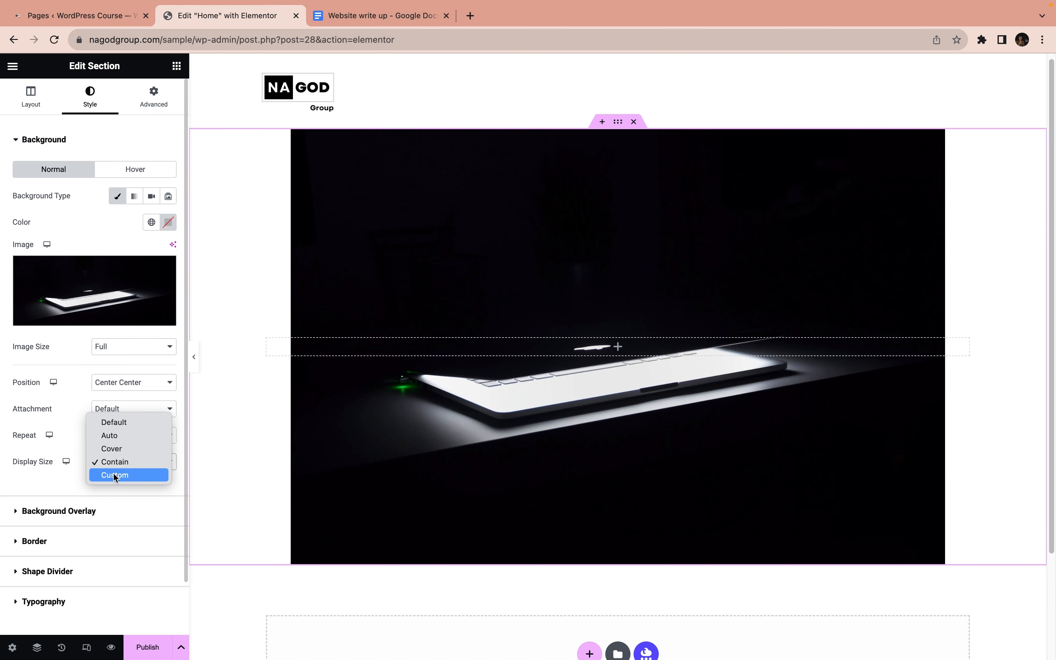
{"action": "left_click", "coordinate": [115, 476]}
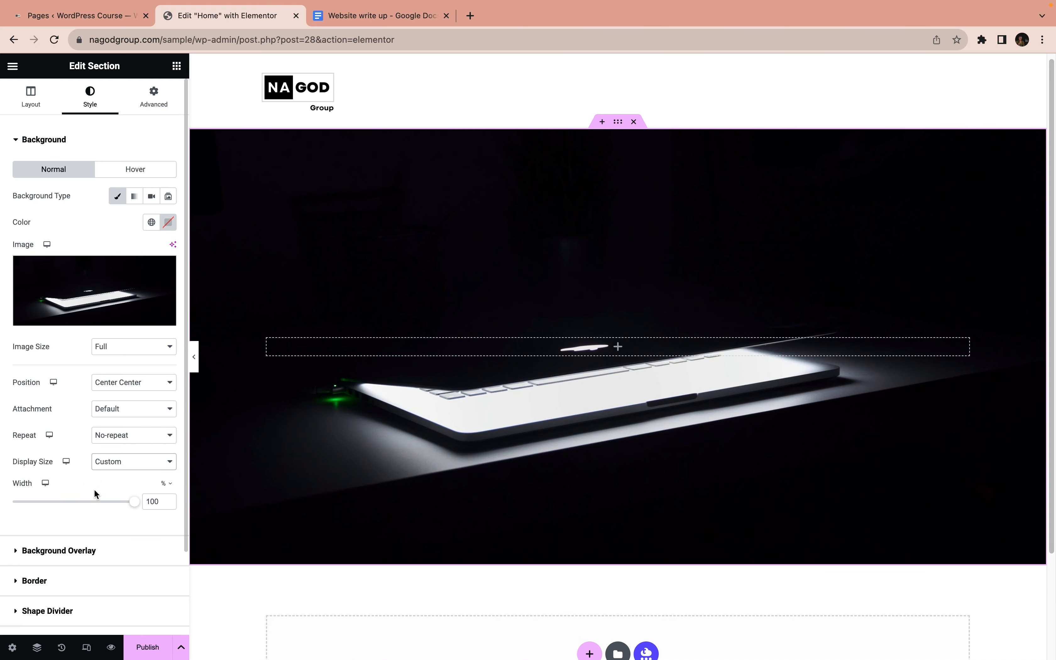
{"action": "mouse_move", "coordinate": [123, 506]}
{"action": "left_mouse_down"}
{"action": "mouse_move", "coordinate": [24, 500]}
{"action": "mouse_move", "coordinate": [141, 505]}
{"action": "left_mouse_up"}
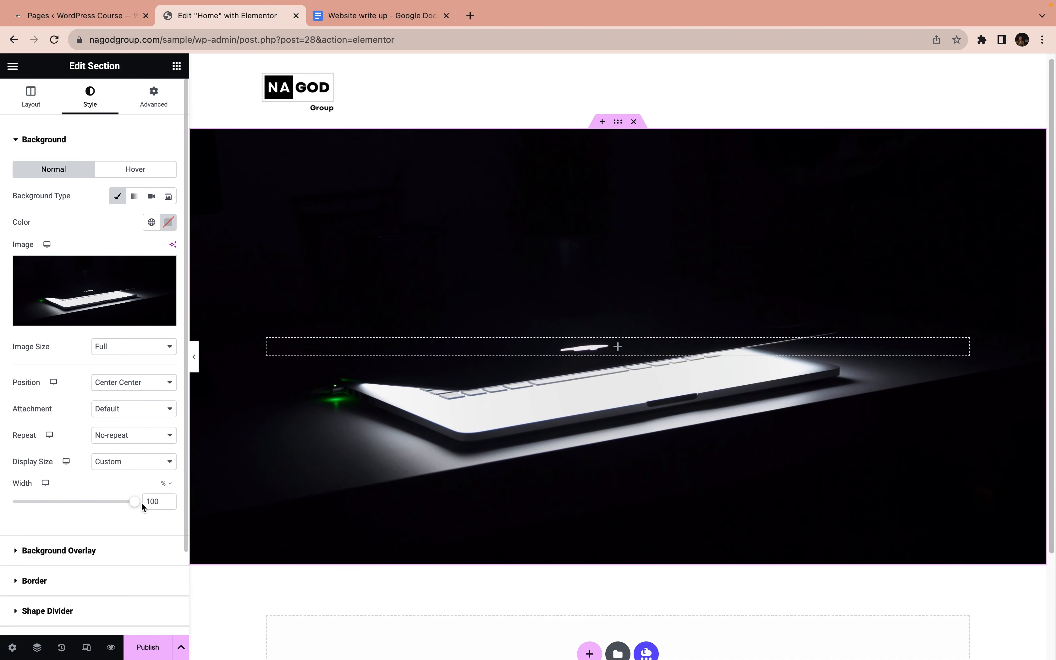
{"action": "left_click", "coordinate": [133, 463]}
{"action": "left_click", "coordinate": [125, 435]}
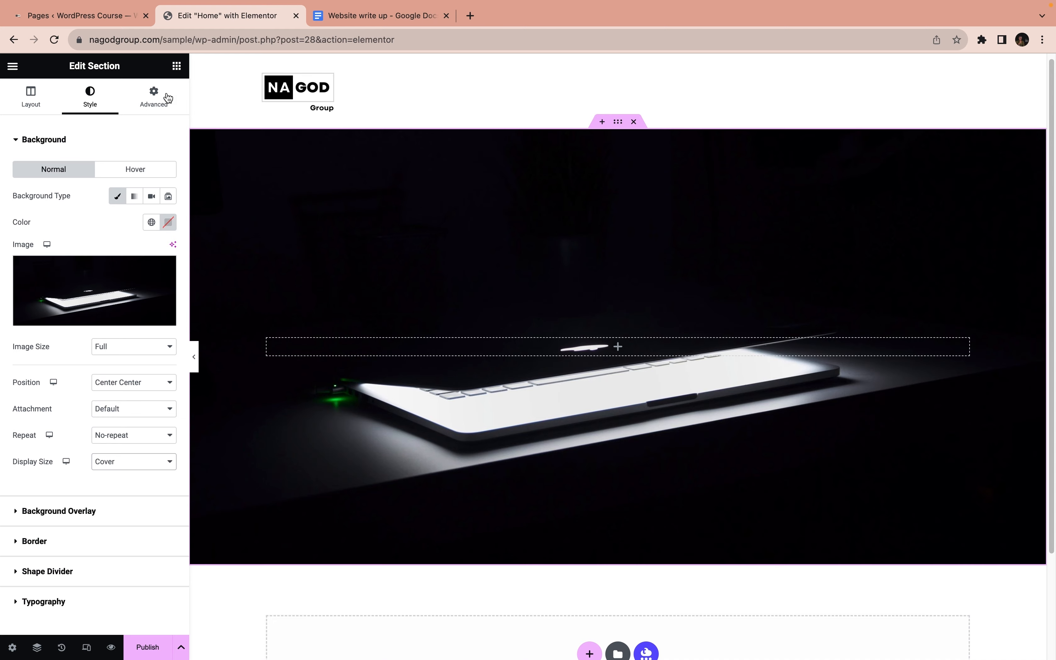
Add a Heading widget inside the hero section with the title "Welcome to NaGod Group"
{"action": "left_click", "coordinate": [177, 66]}
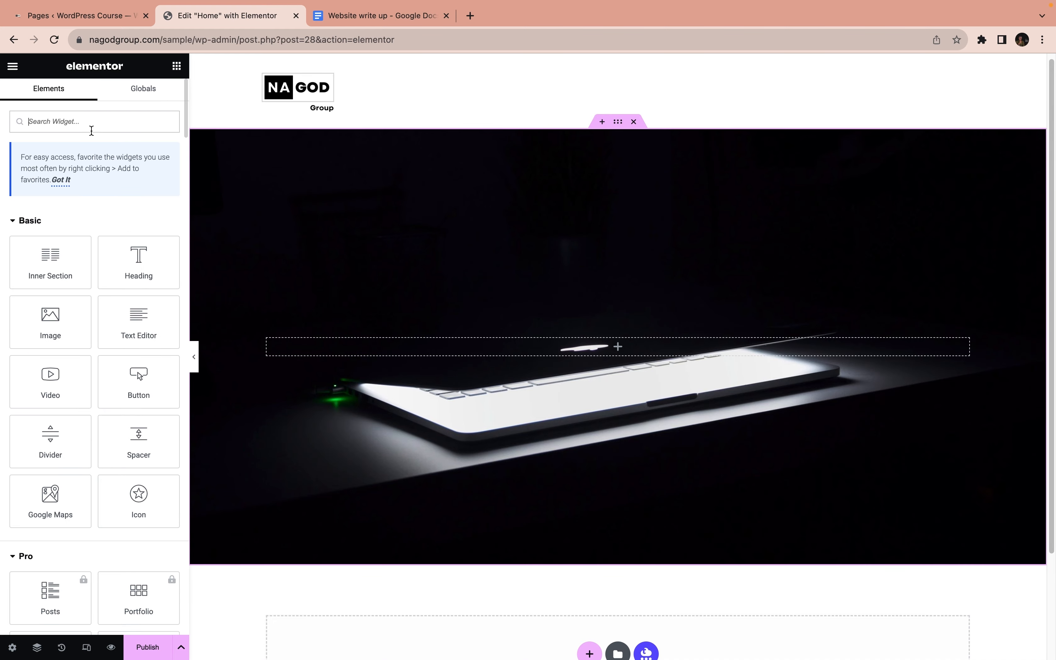
{"action": "left_click_drag", "start_coordinate": [139, 262], "coordinate": [327, 345]}
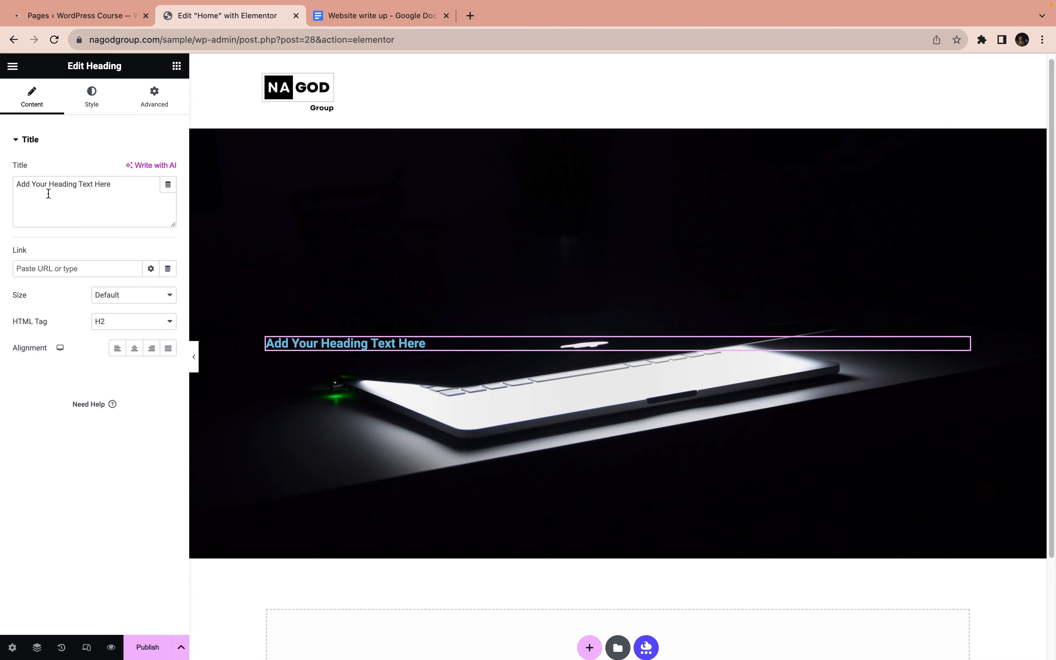
{"action": "left_click_drag", "start_coordinate": [121, 192], "coordinate": [13, 188]}
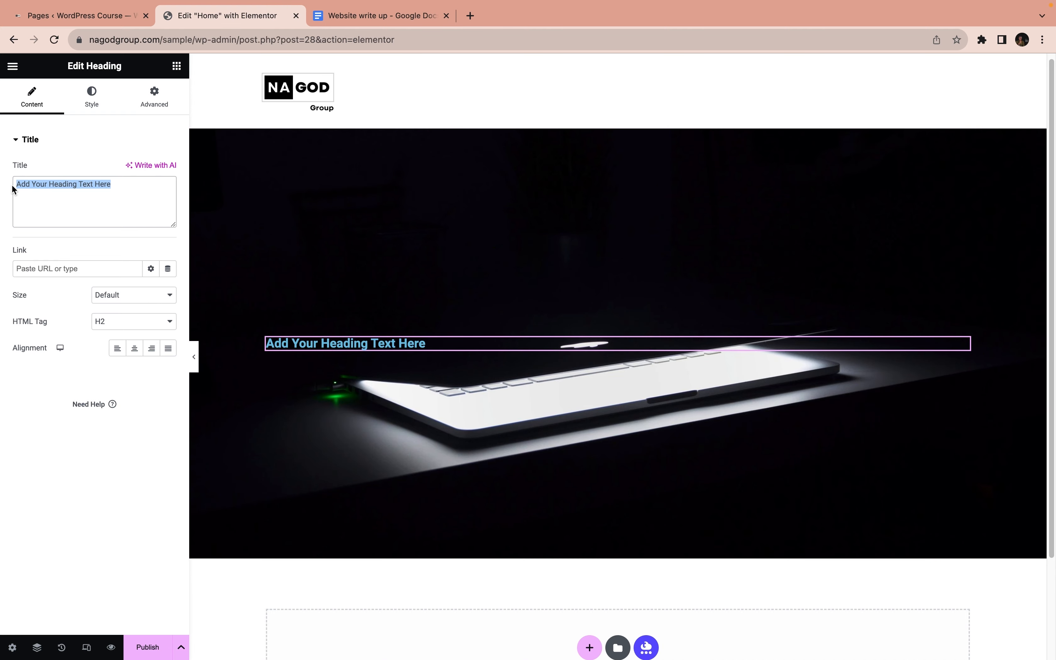
{"action": "type", "text": "Welcome "}
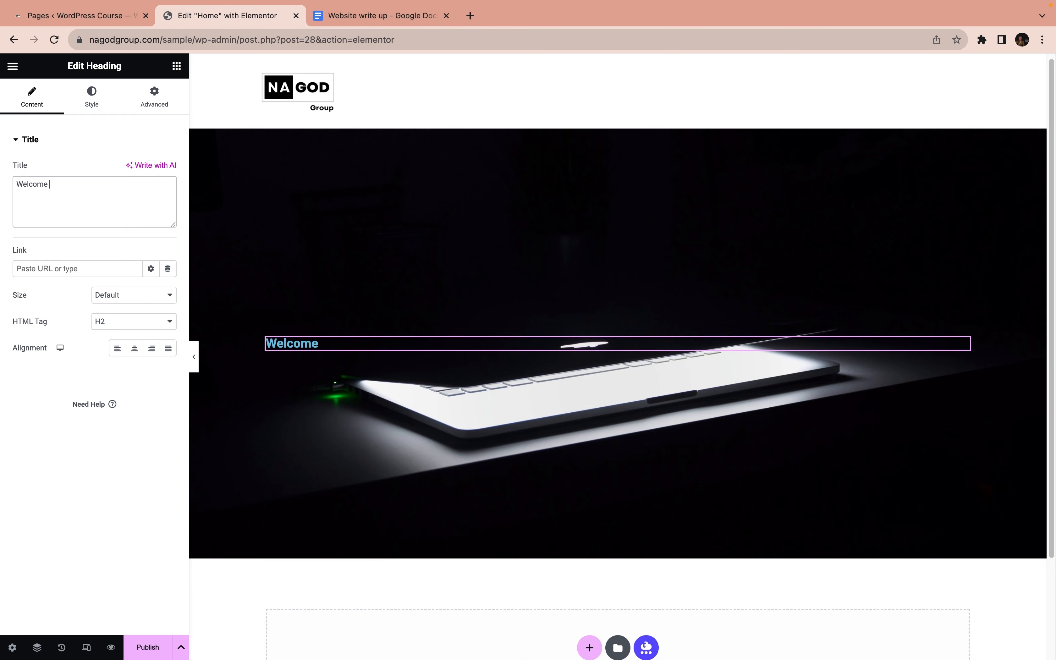
{"action": "type", "text": "to NaGod G"}
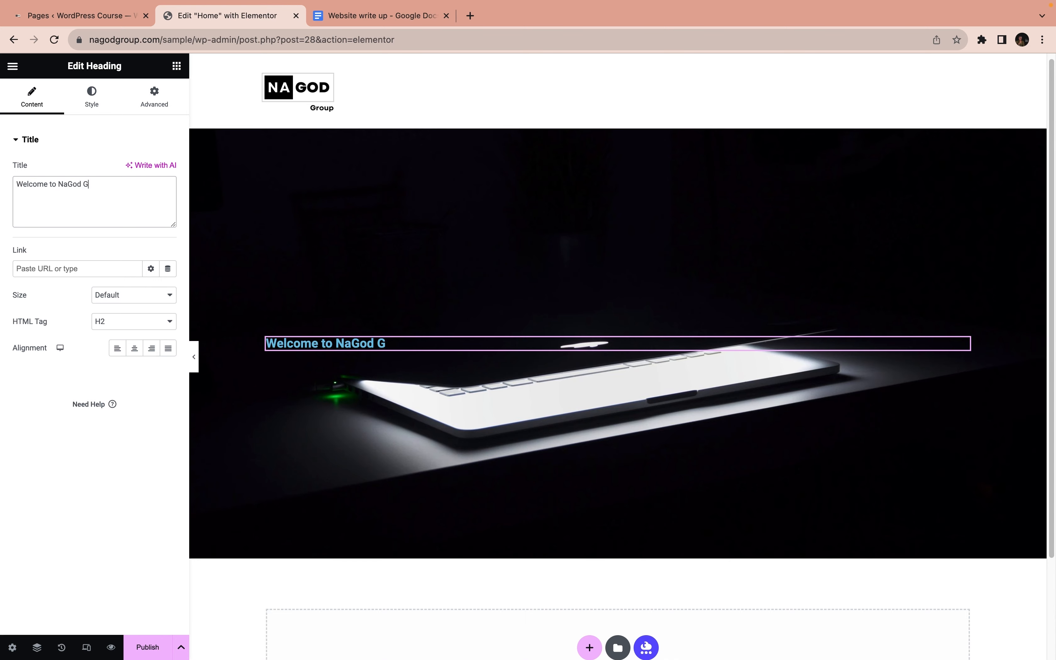
{"action": "type", "text": "roup"}
Set the hero heading's text color to white
{"action": "left_click", "coordinate": [93, 97]}
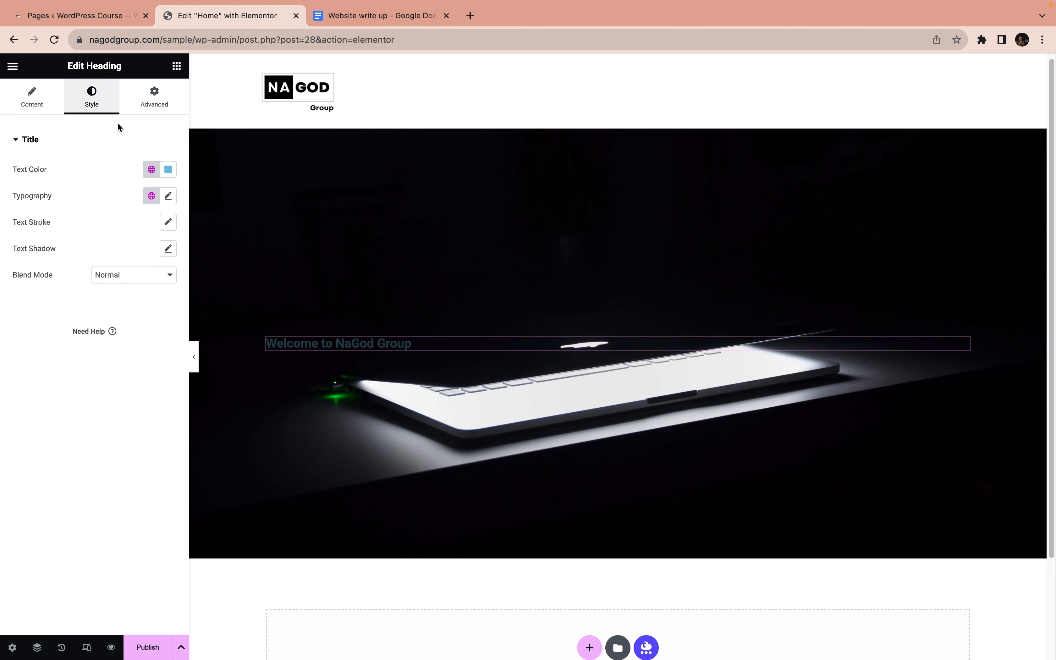
{"action": "left_click", "coordinate": [171, 171]}
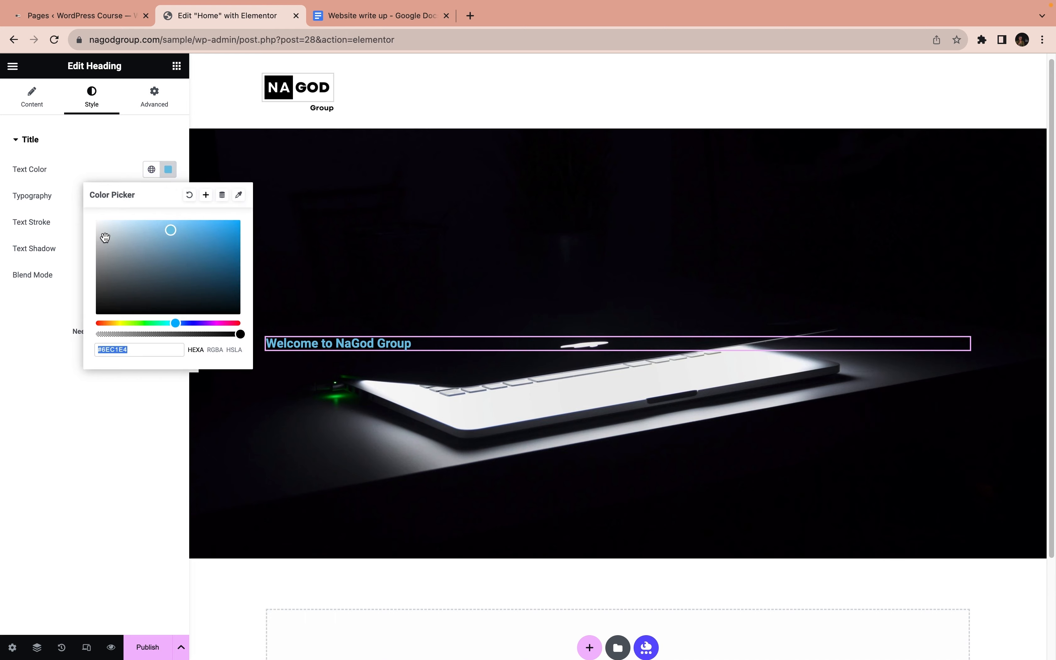
{"action": "left_click_drag", "start_coordinate": [97, 223], "coordinate": [80, 202]}
{"action": "left_click", "coordinate": [83, 167]}
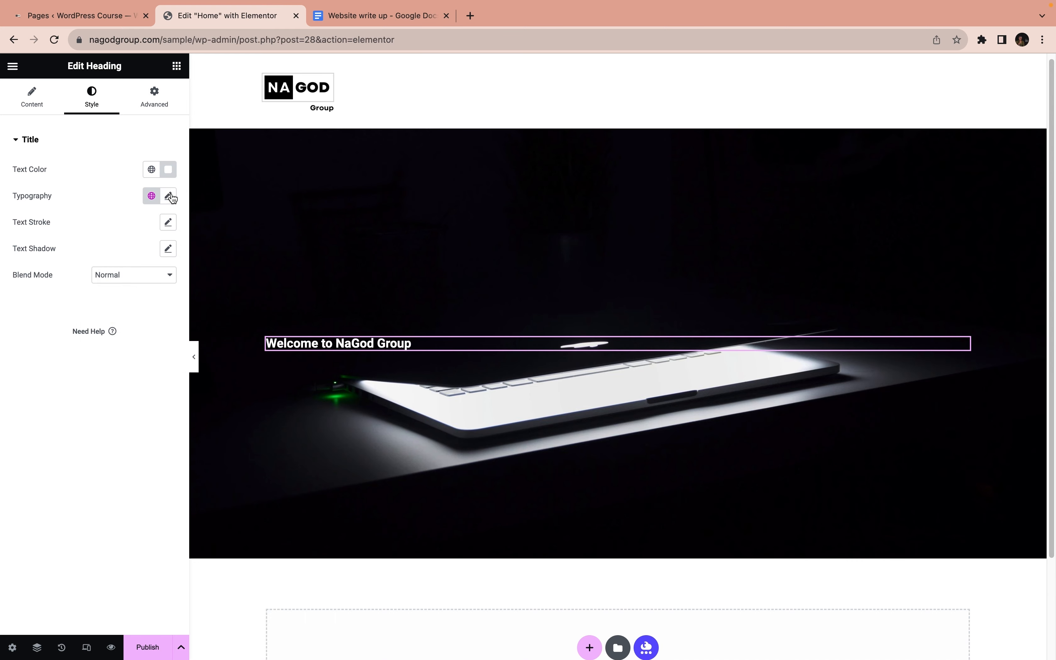
Set the hero heading's font family to Poppins
{"action": "left_click", "coordinate": [168, 195]}
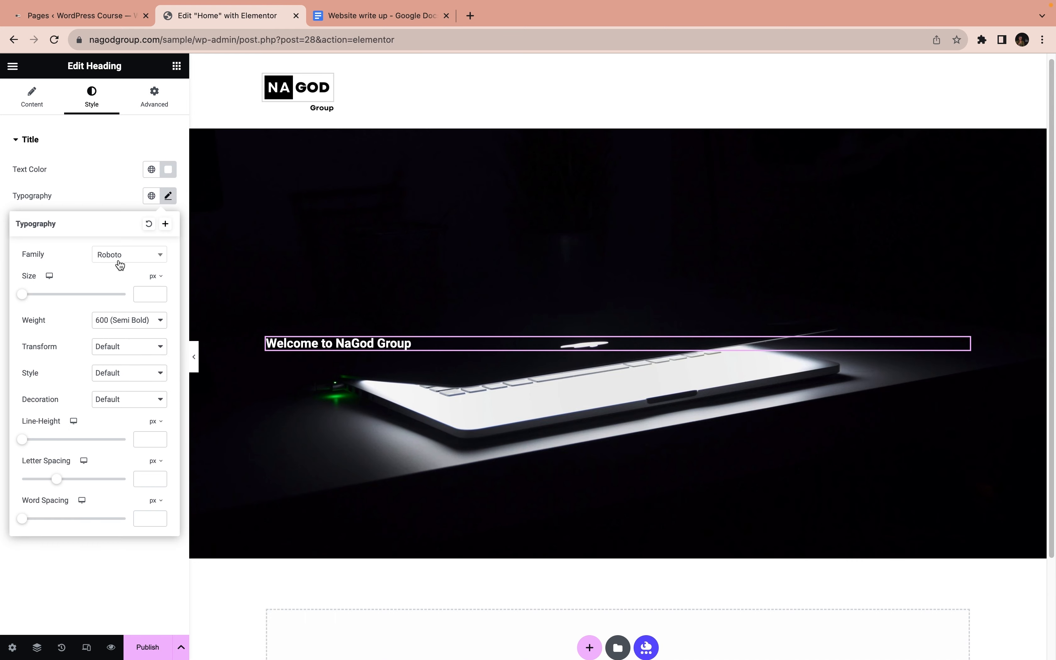
{"action": "left_click", "coordinate": [120, 264]}
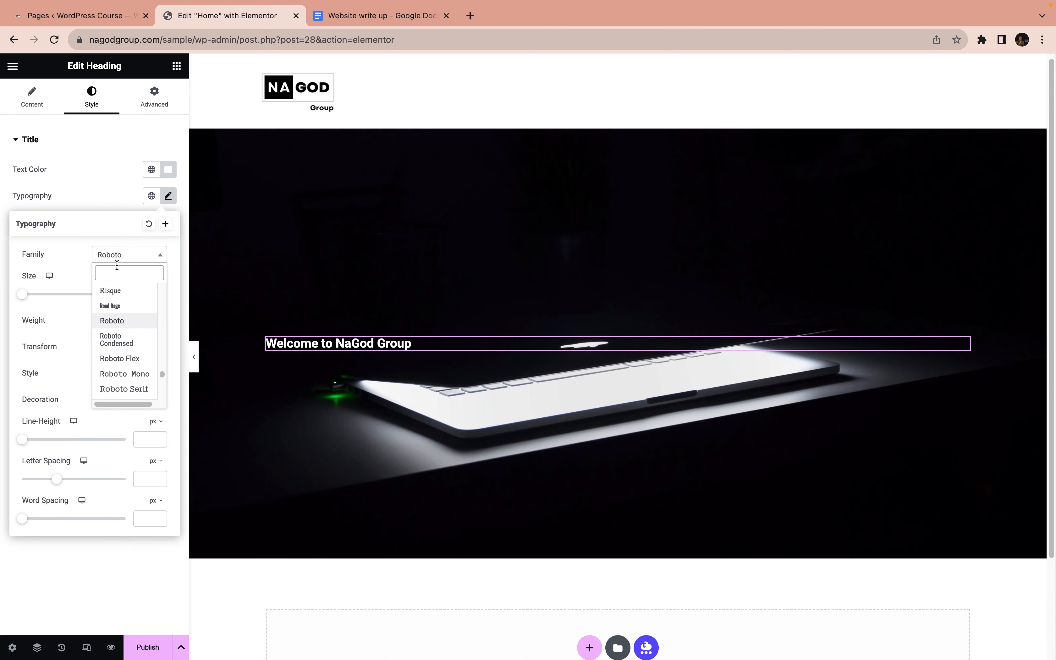
{"action": "type", "text": "popp"}
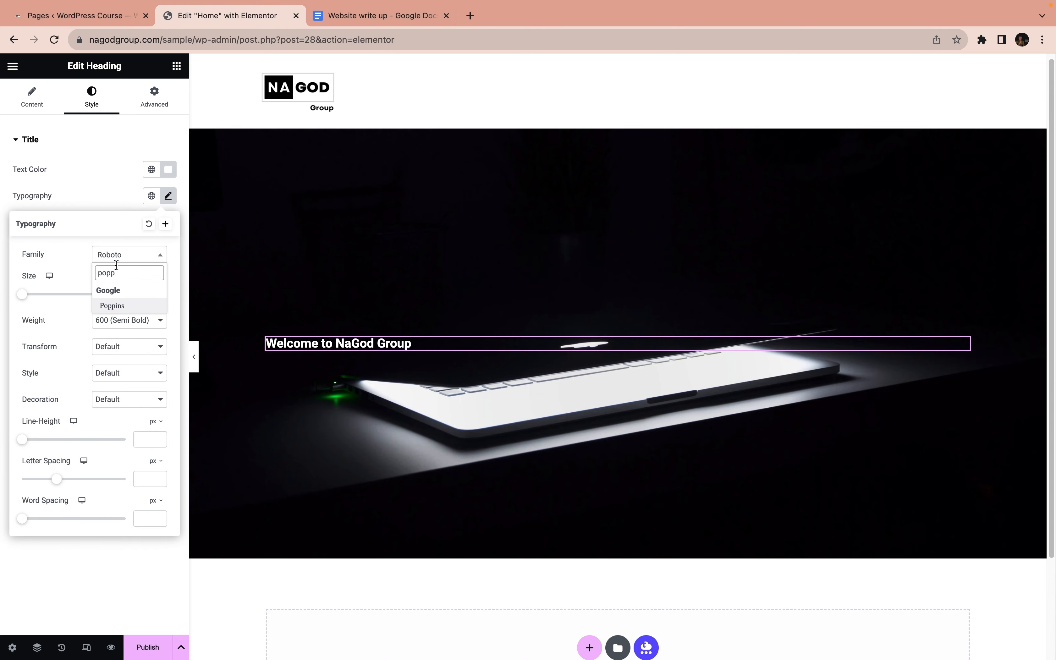
{"action": "left_click", "coordinate": [131, 305]}
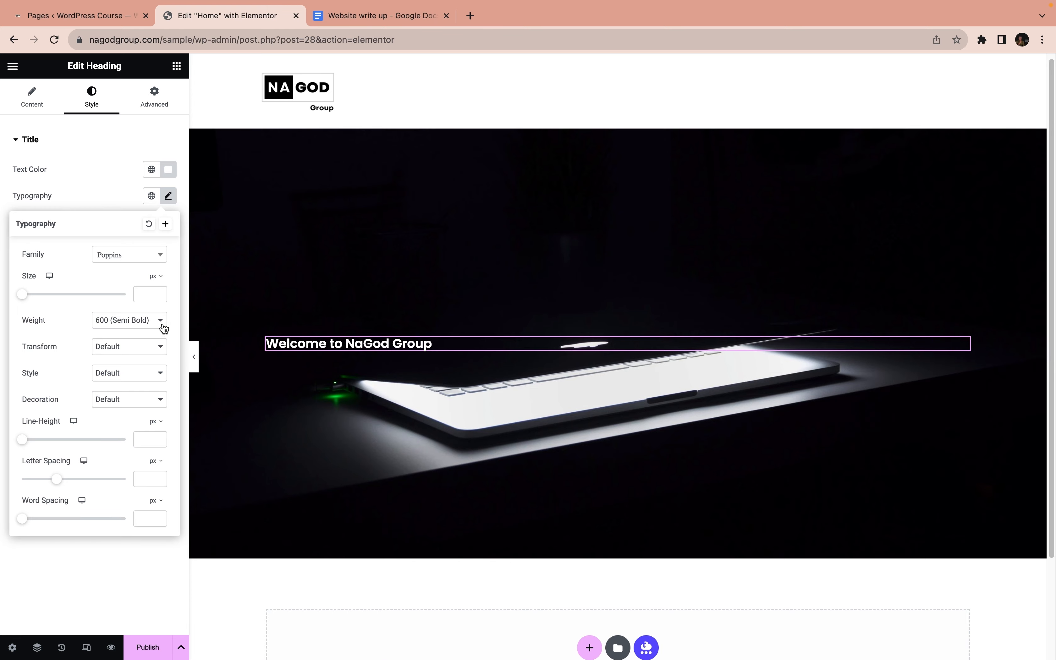
Switch the heading's font size unit to em and set the size to 4.5
{"action": "left_click", "coordinate": [155, 276]}
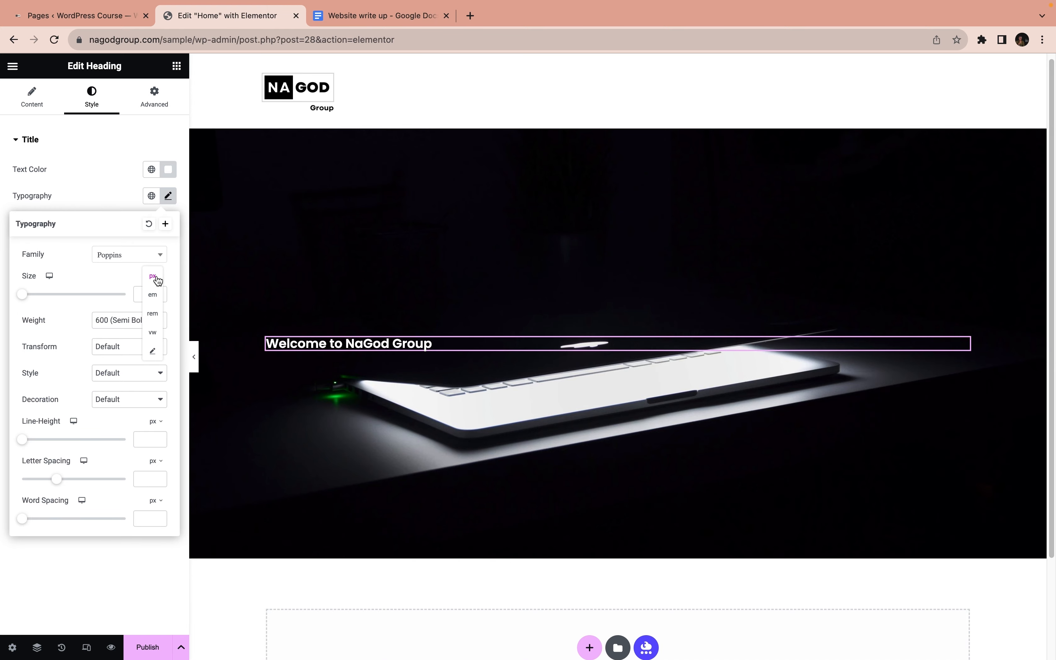
{"action": "left_click", "coordinate": [153, 296]}
{"action": "left_click", "coordinate": [149, 294]}
{"action": "type", "text": "4"}
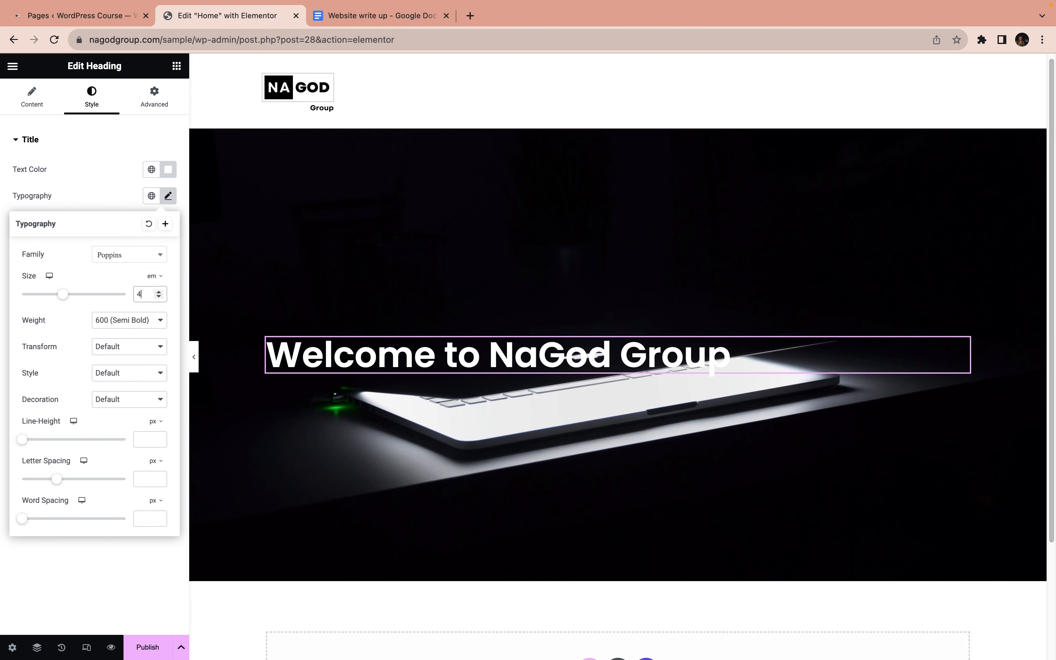
{"action": "left_click", "coordinate": [158, 291]}
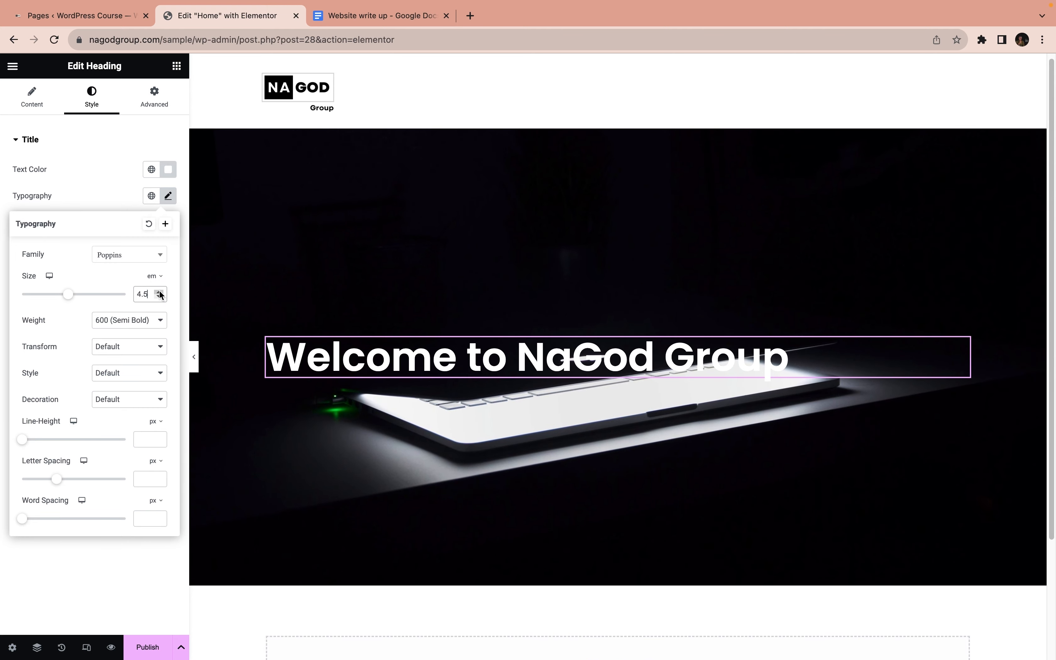
Insert a <br> line break before "NaGod Group" in the heading's title
{"action": "left_click", "coordinate": [32, 100]}
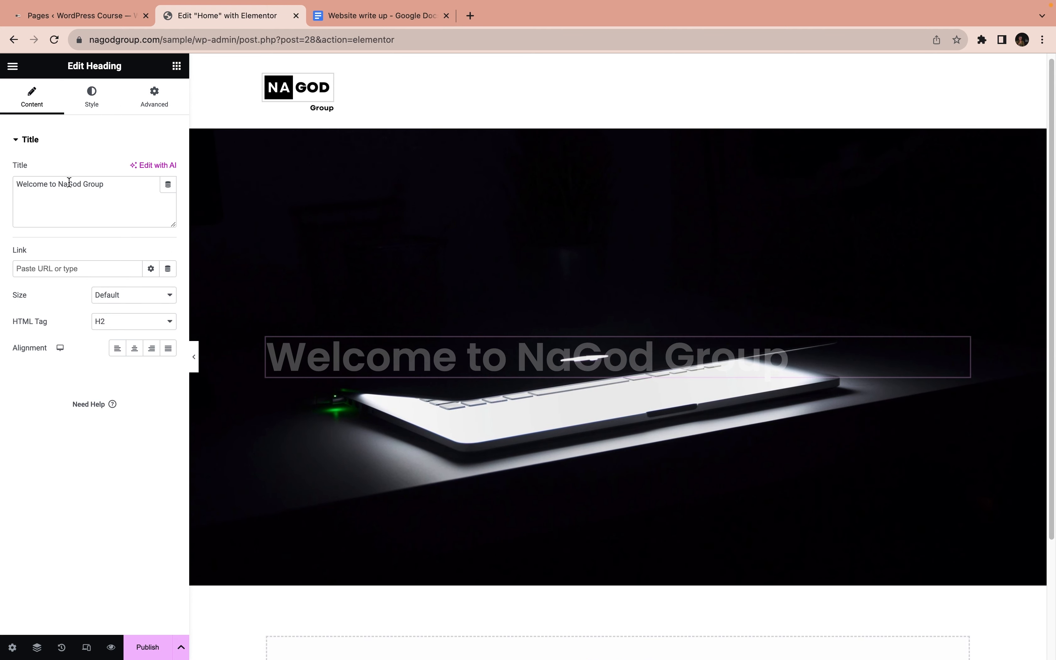
{"action": "left_click", "coordinate": [59, 183]}
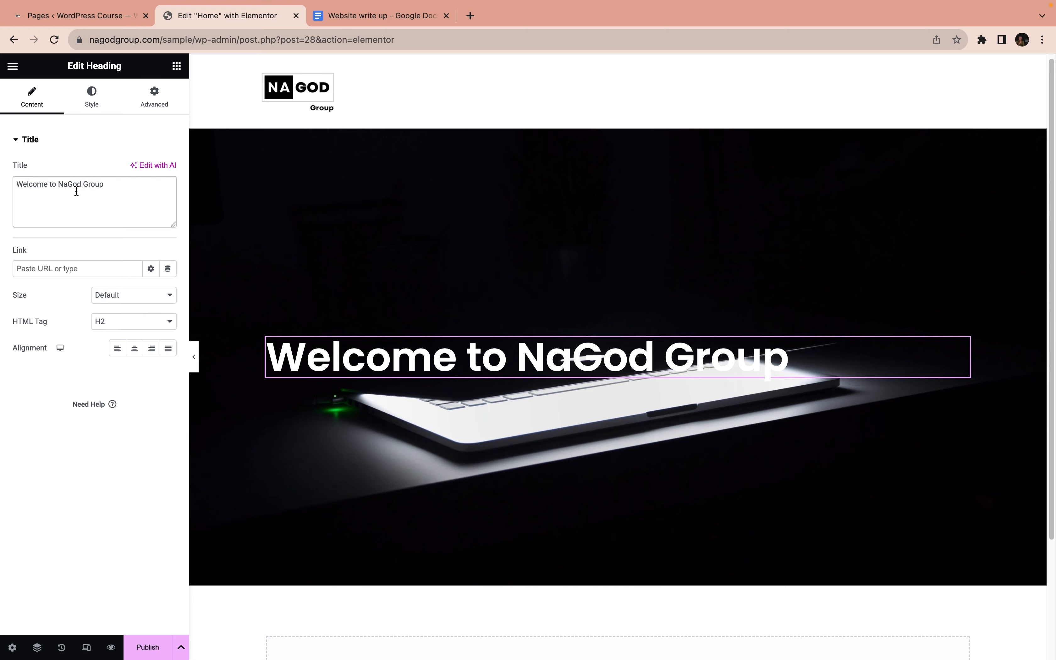
{"action": "type", "text": "<"}
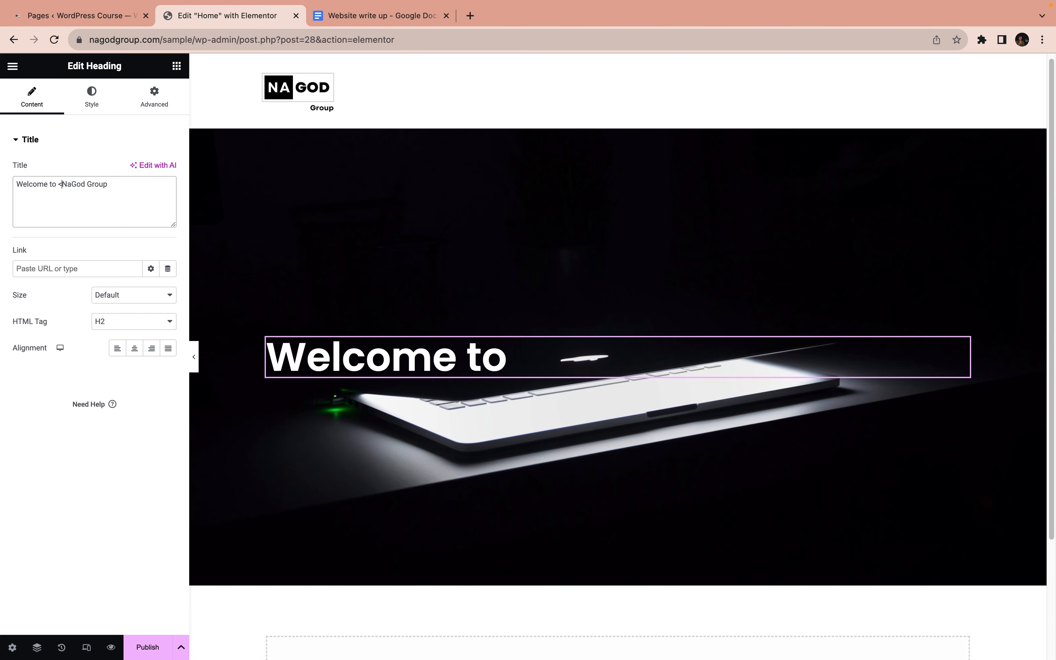
{"action": "type", "text": "br>"}
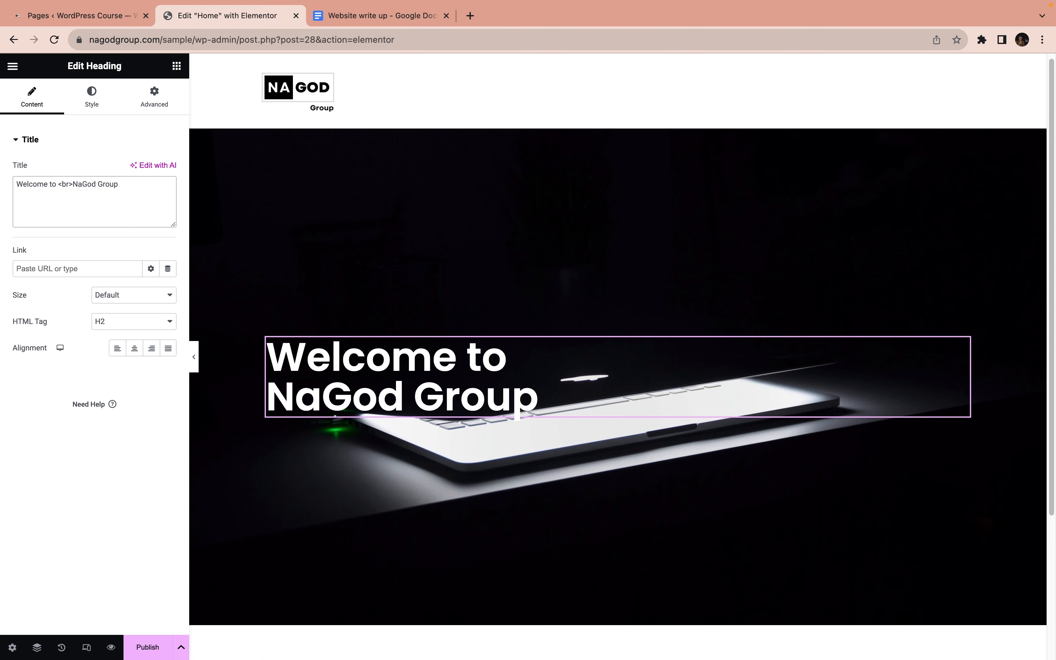
Increase the heading's line height to 72 px
{"action": "left_click", "coordinate": [92, 98]}
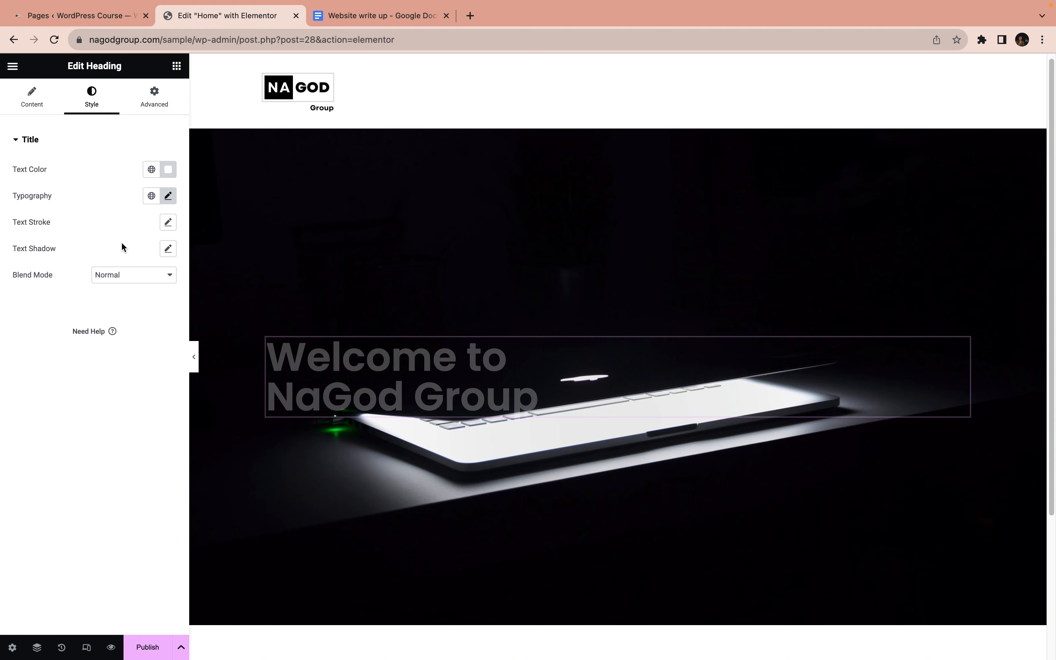
{"action": "left_click", "coordinate": [168, 198]}
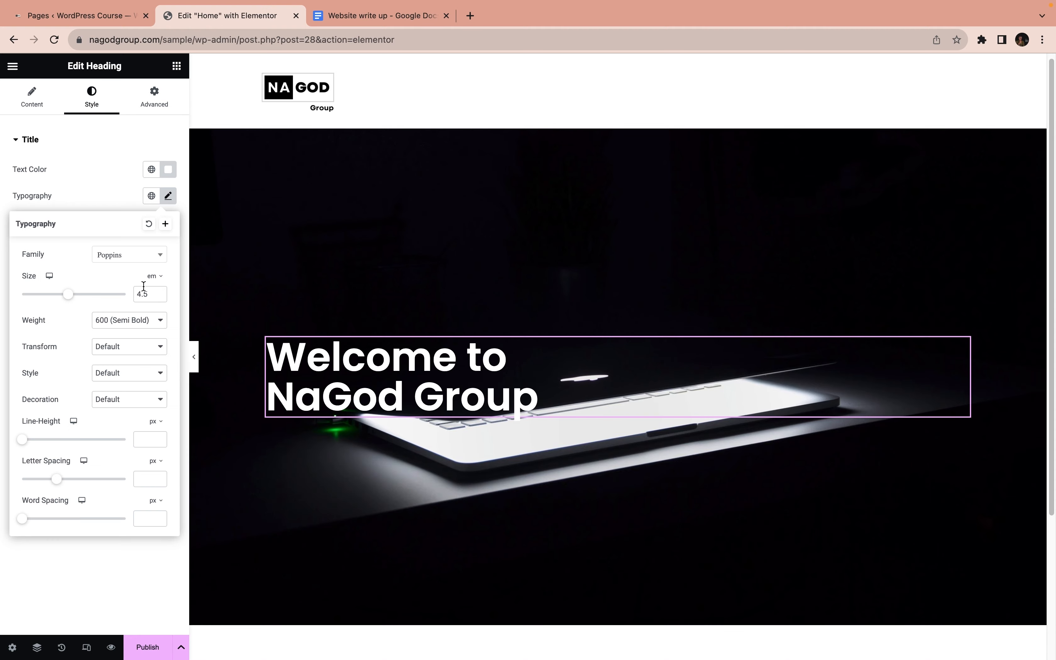
{"action": "left_click", "coordinate": [24, 441]}
{"action": "left_click_drag", "start_coordinate": [24, 444], "coordinate": [98, 449]}
Set the heading's font weight to 700 (Bold) and its size to 5 em
{"action": "left_click", "coordinate": [121, 320]}
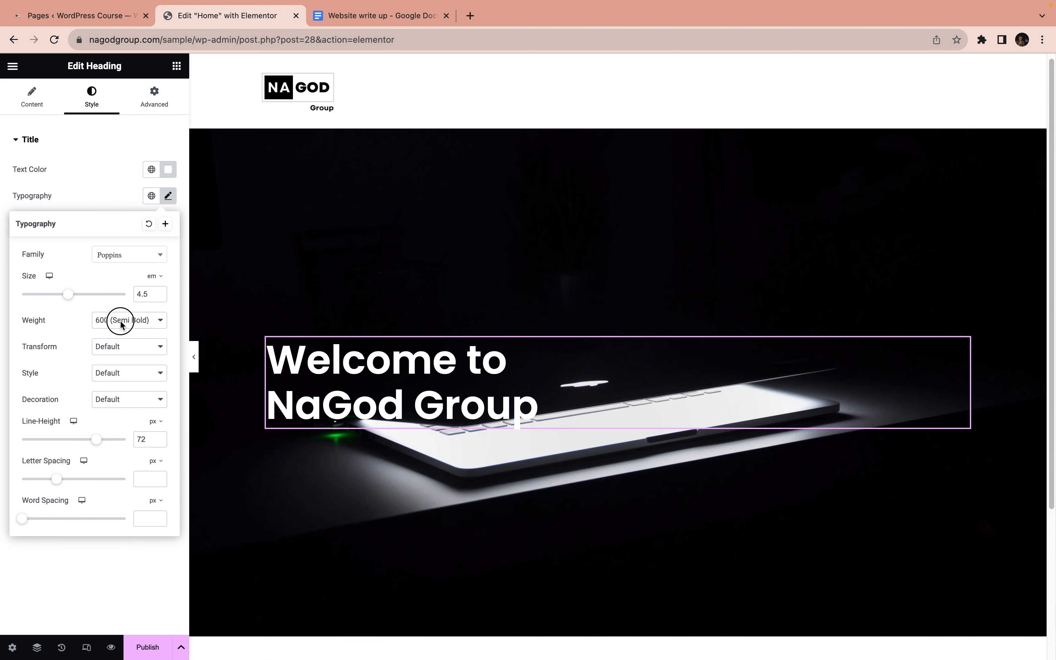
{"action": "left_click", "coordinate": [119, 334]}
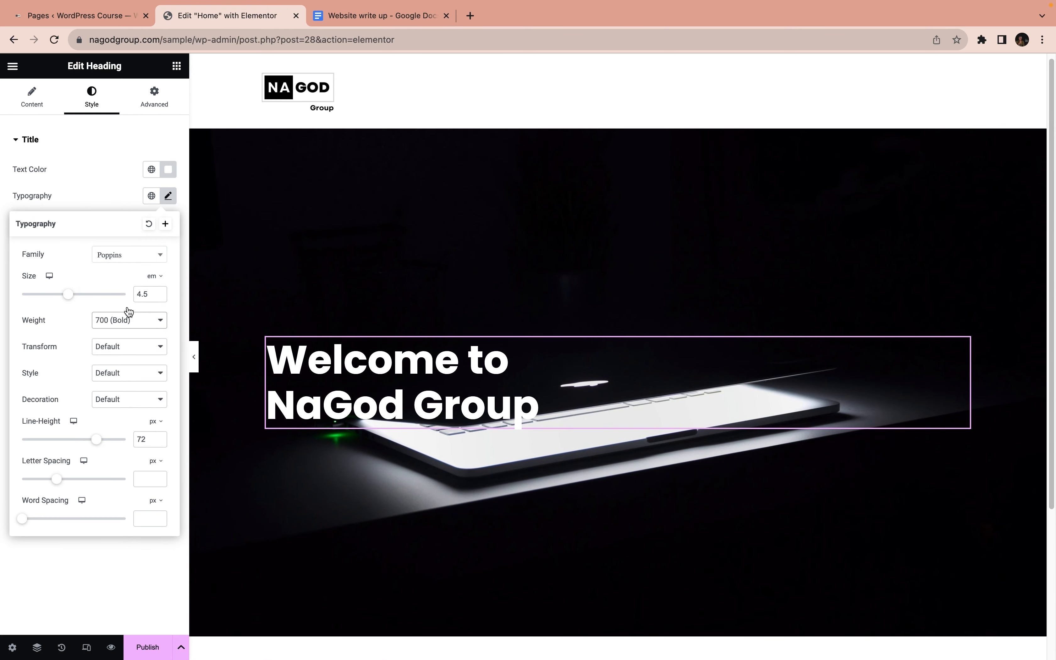
{"action": "left_click_drag", "start_coordinate": [146, 291], "coordinate": [125, 295]}
{"action": "type", "text": "5"}
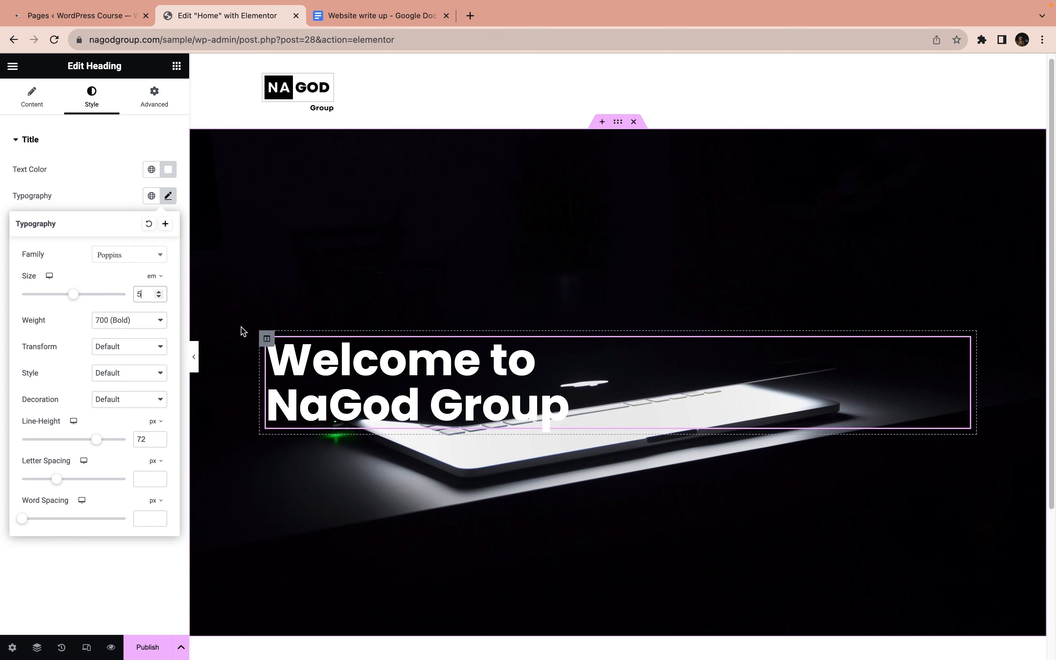
{"action": "left_click", "coordinate": [87, 206]}
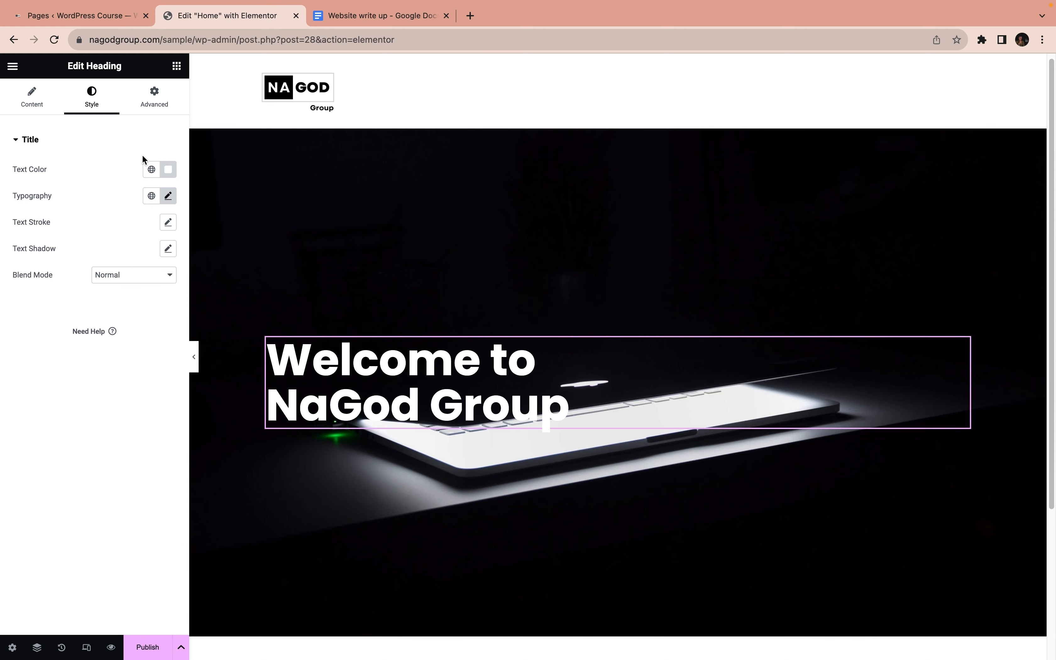
Add a Text Editor widget below the heading and replace its placeholder text with "Specialized Web Developers"
{"action": "left_click", "coordinate": [178, 66]}
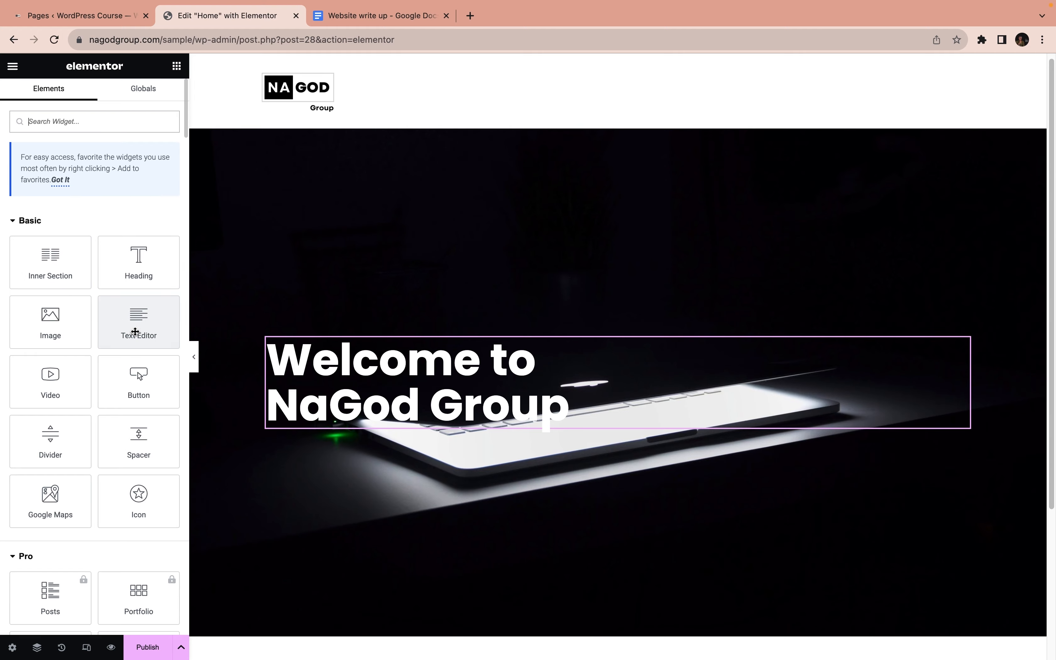
{"action": "left_click_drag", "start_coordinate": [134, 330], "coordinate": [340, 437]}
{"action": "mouse_move", "coordinate": [330, 431]}
{"action": "left_mouse_down"}
{"action": "mouse_move", "coordinate": [340, 437]}
{"action": "mouse_move", "coordinate": [148, 346]}
{"action": "mouse_move", "coordinate": [307, 485]}
{"action": "mouse_move", "coordinate": [427, 520]}
{"action": "mouse_move", "coordinate": [149, 333]}
{"action": "mouse_move", "coordinate": [359, 405]}
{"action": "mouse_move", "coordinate": [371, 432]}
{"action": "mouse_move", "coordinate": [336, 353]}
{"action": "mouse_move", "coordinate": [342, 425]}
{"action": "left_mouse_up"}
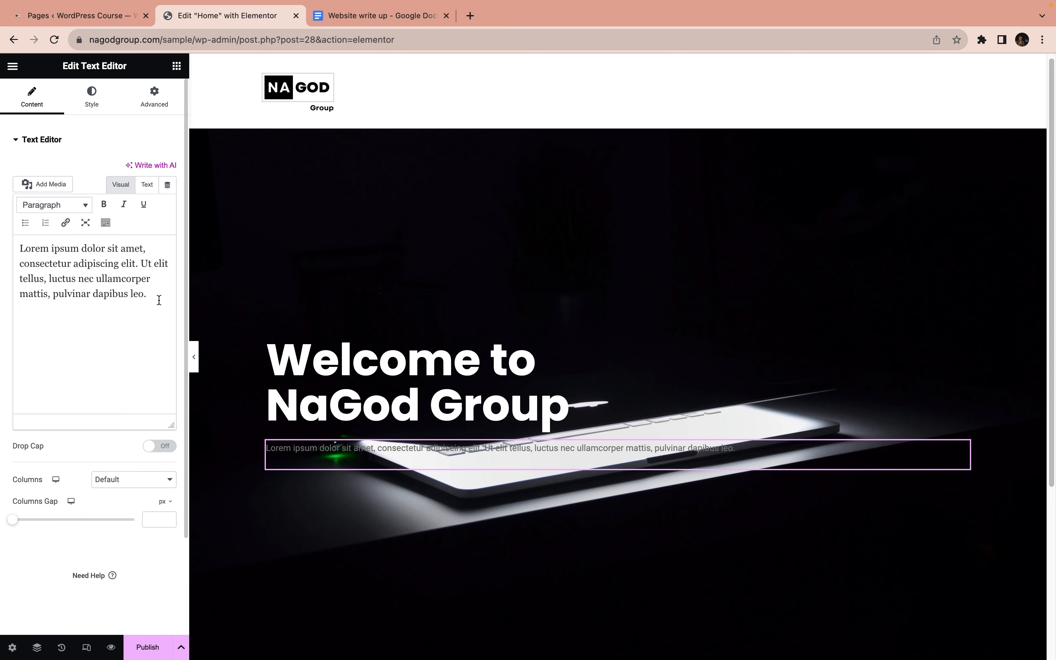
{"action": "left_click_drag", "start_coordinate": [157, 299], "coordinate": [13, 254]}
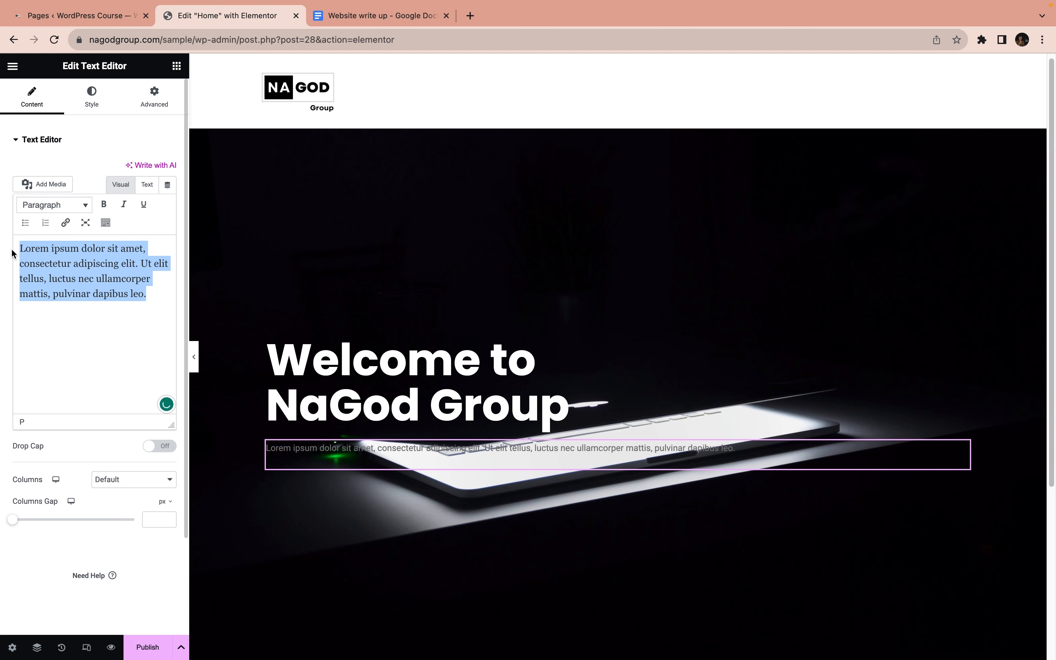
{"action": "type", "text": "Special"}
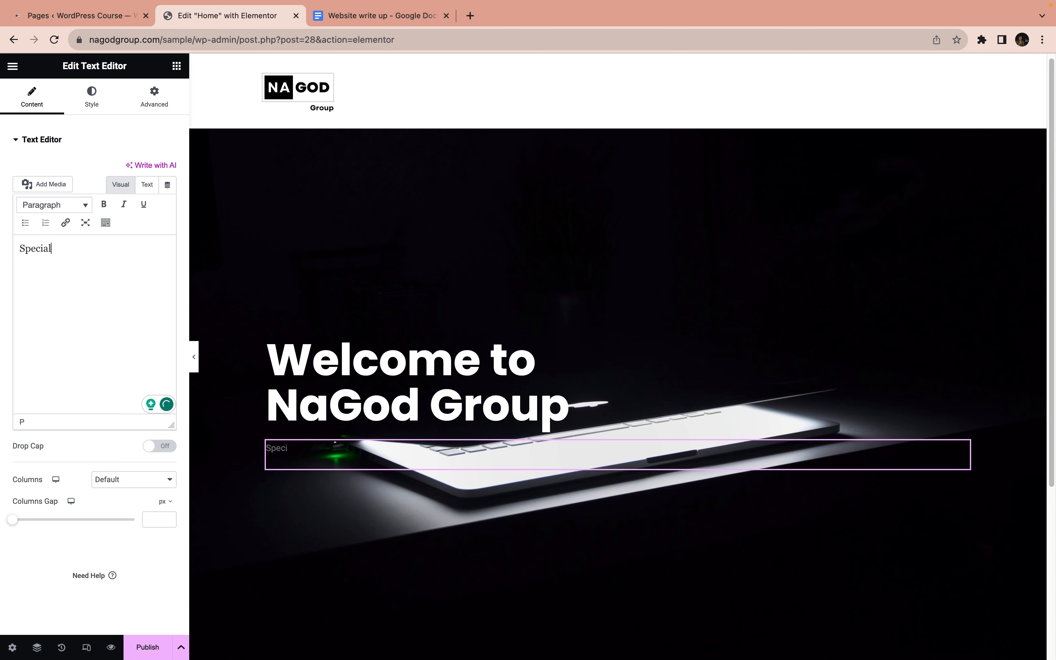
{"action": "type", "text": "ized Web Developers"}
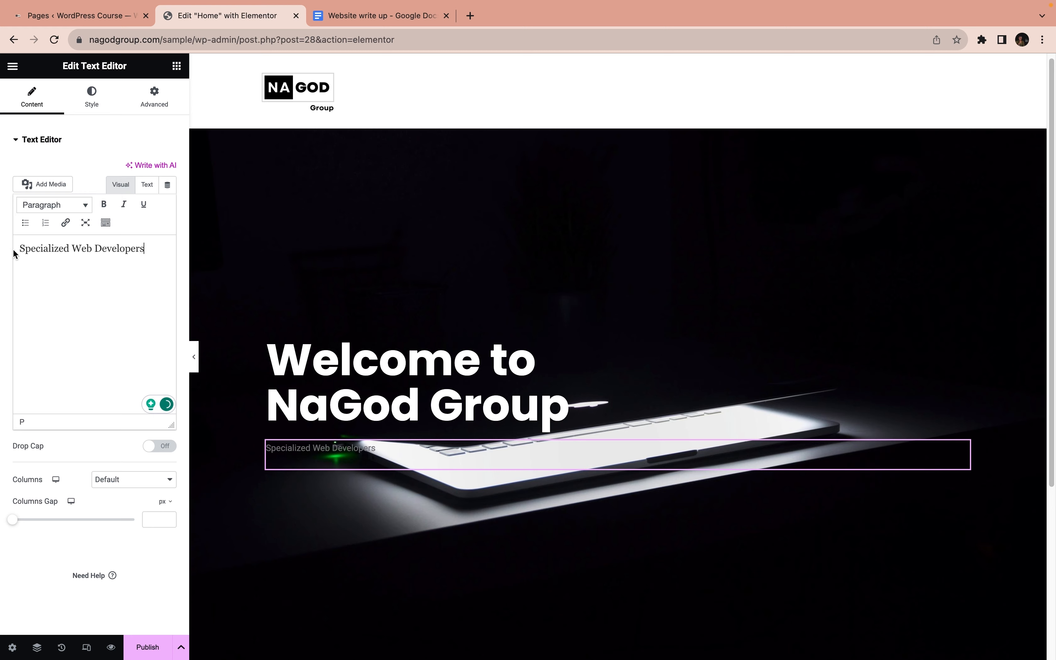
Set the text color of the "Specialized Web Developers" line to white
{"action": "left_click", "coordinate": [87, 101]}
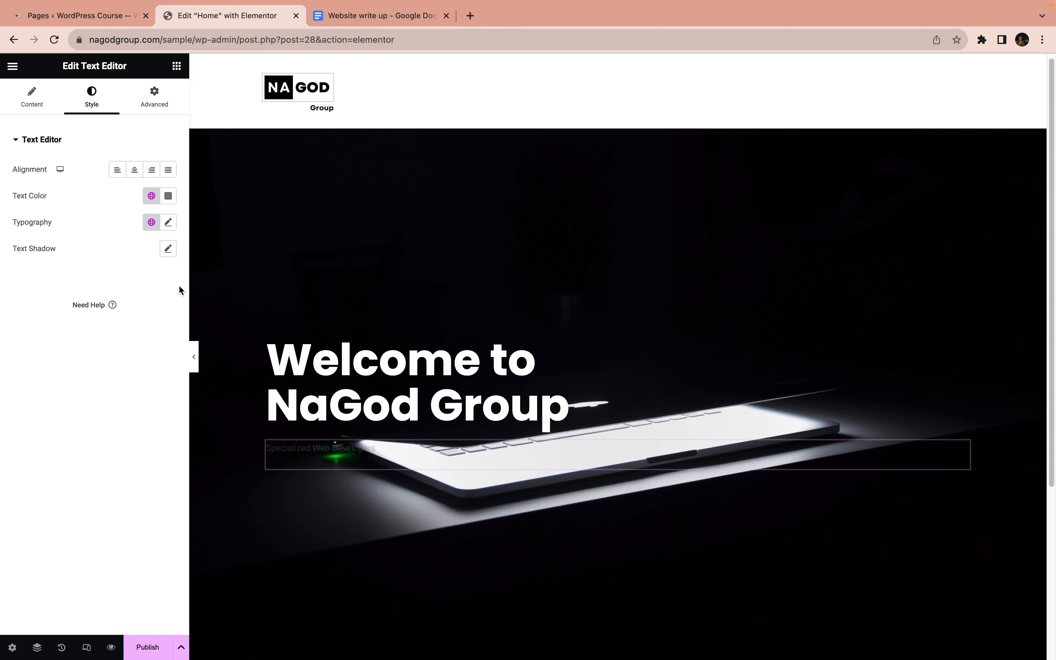
{"action": "left_click", "coordinate": [168, 195]}
{"action": "mouse_move", "coordinate": [128, 258]}
{"action": "left_mouse_down"}
{"action": "mouse_move", "coordinate": [111, 261]}
{"action": "mouse_move", "coordinate": [56, 222]}
{"action": "left_mouse_up"}
{"action": "left_click", "coordinate": [45, 278]}
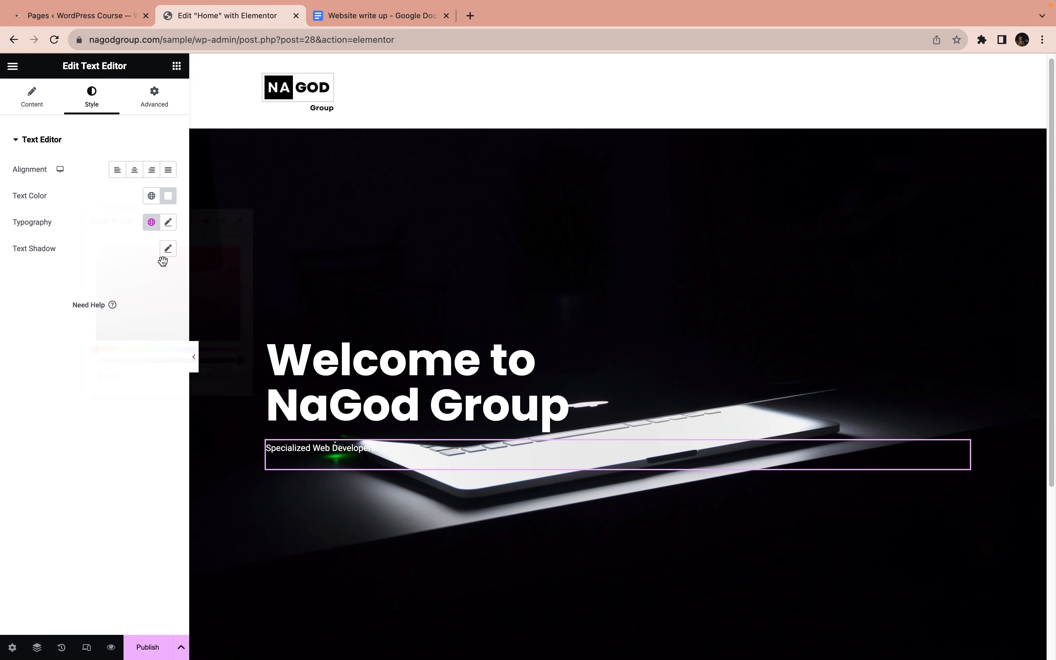
Set the font family of the "Specialized Web Developers" text to Poppins
{"action": "left_click", "coordinate": [169, 222]}
{"action": "left_click", "coordinate": [107, 281]}
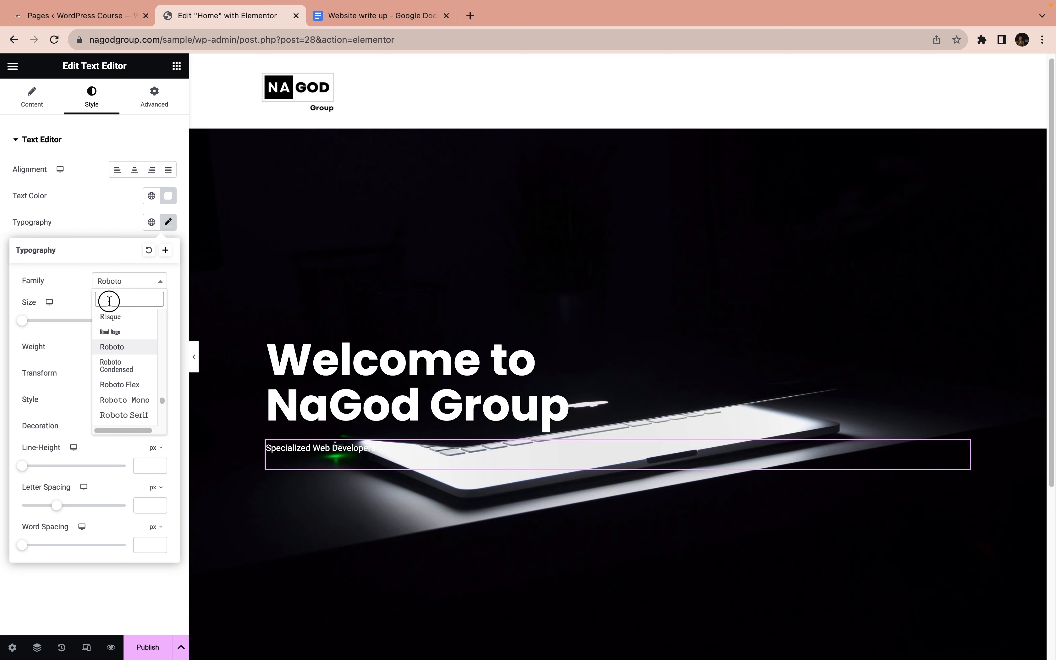
{"action": "type", "text": "popp"}
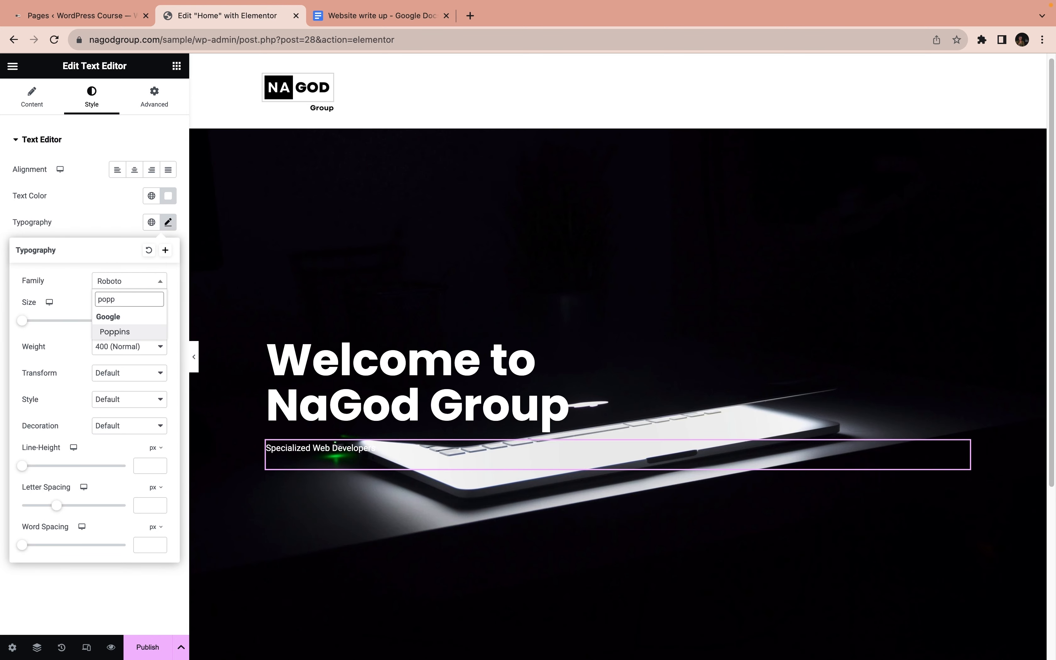
{"action": "key", "text": "Return"}
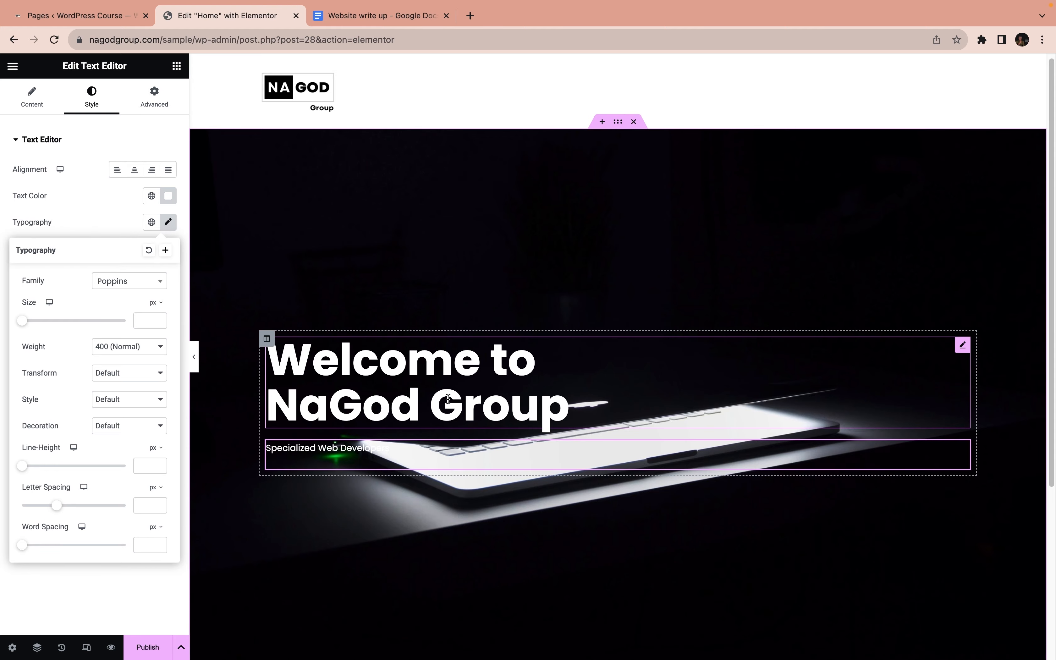
Compare the Top Center and Bottom Center positions for the hero section's background image and restore Center Center
{"action": "scroll", "coordinate": [458, 413], "scroll_direction": "down", "scroll_amount": 2}
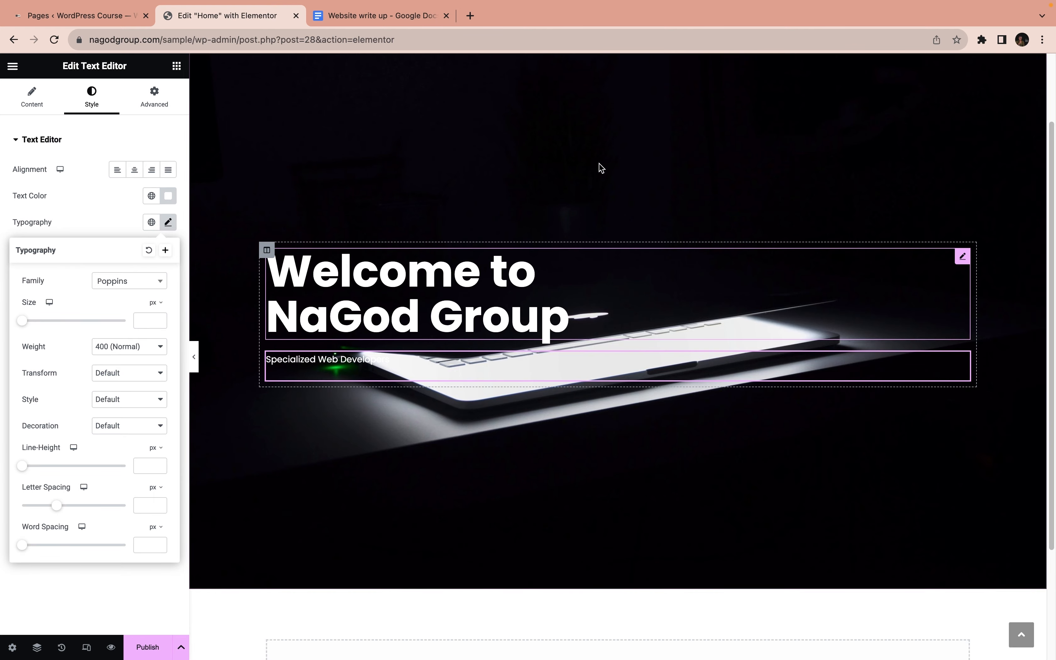
{"action": "scroll", "coordinate": [602, 175], "scroll_direction": "up", "scroll_amount": 2}
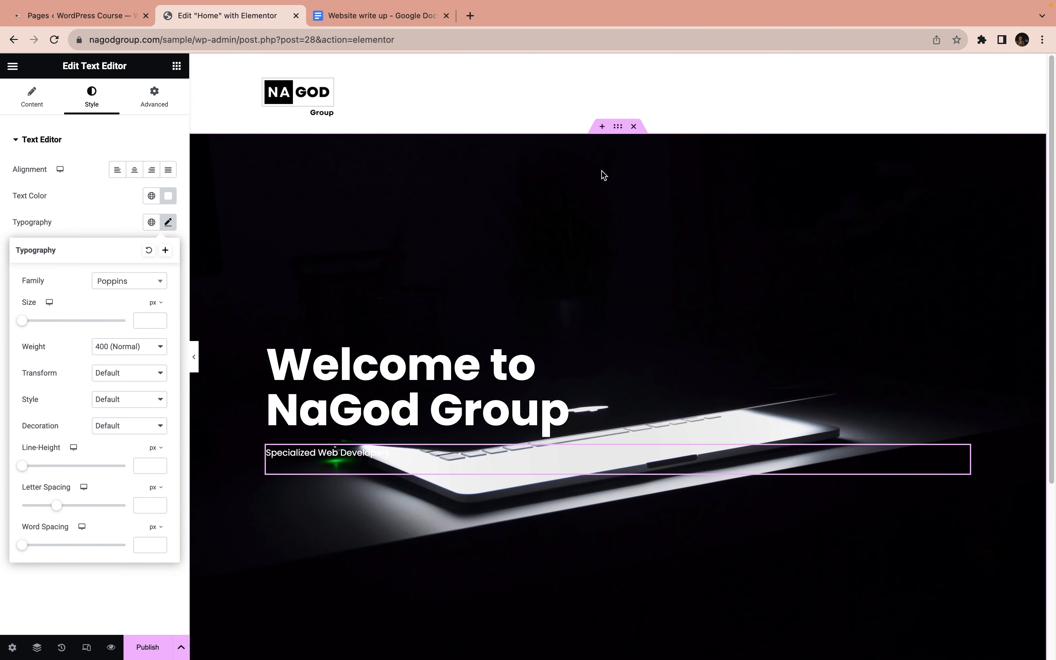
{"action": "left_click", "coordinate": [617, 126]}
{"action": "scroll", "coordinate": [144, 306], "scroll_direction": "down", "scroll_amount": 2}
{"action": "left_click", "coordinate": [138, 324]}
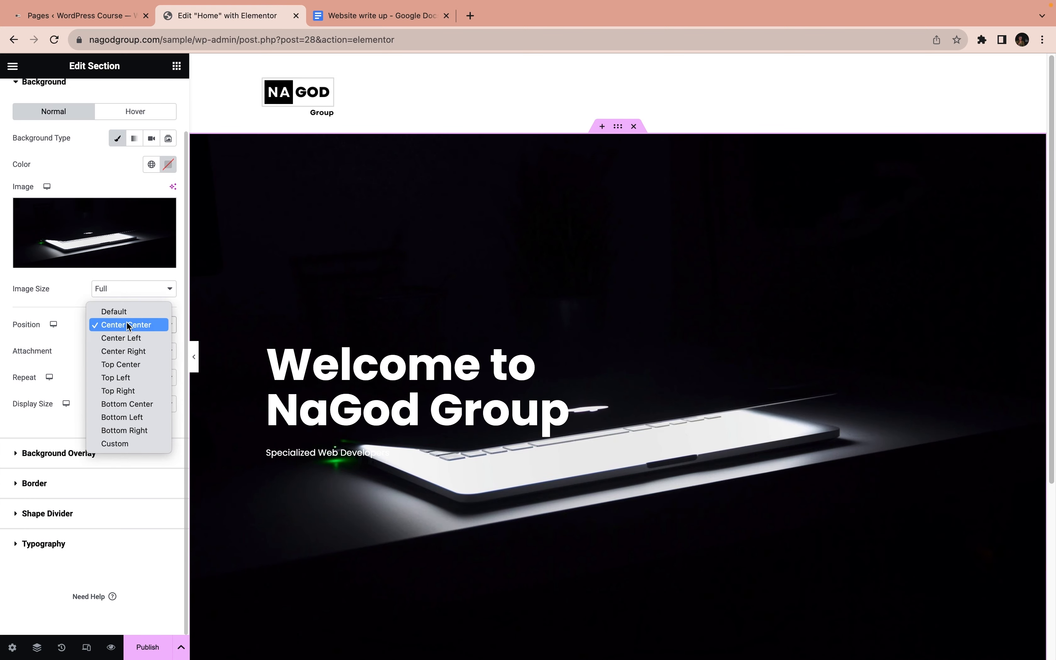
{"action": "left_click", "coordinate": [128, 365]}
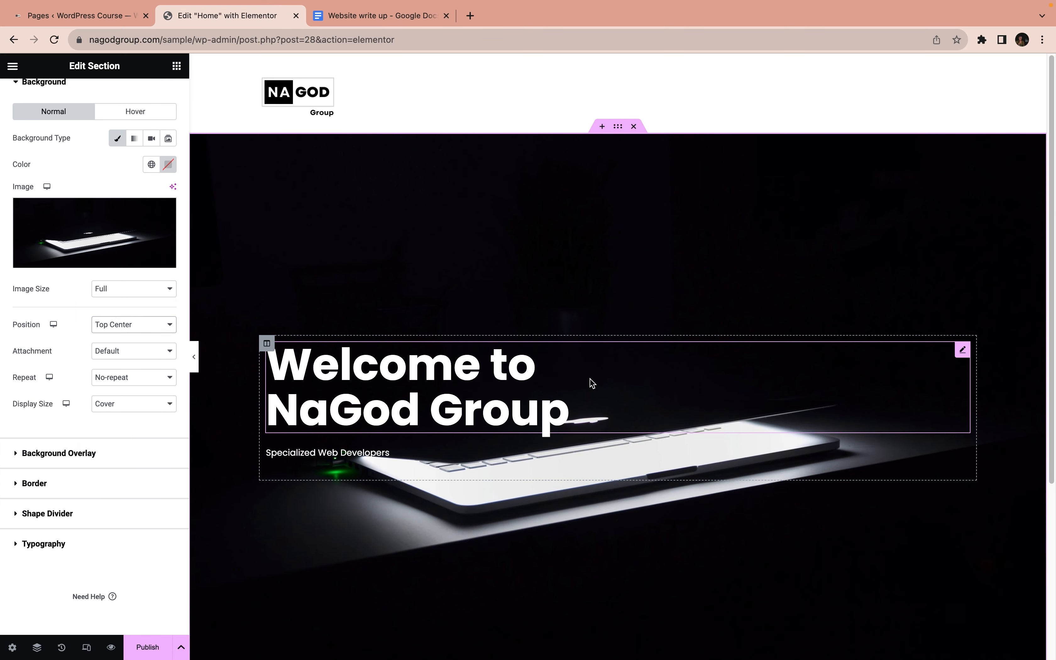
{"action": "left_click", "coordinate": [112, 324]}
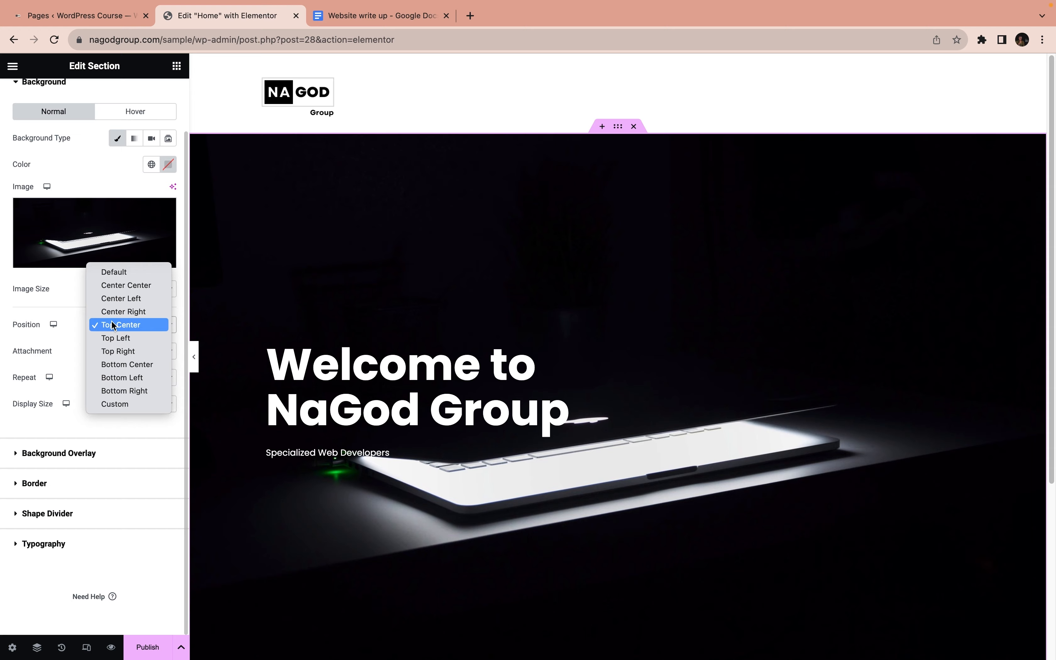
{"action": "left_click", "coordinate": [119, 367]}
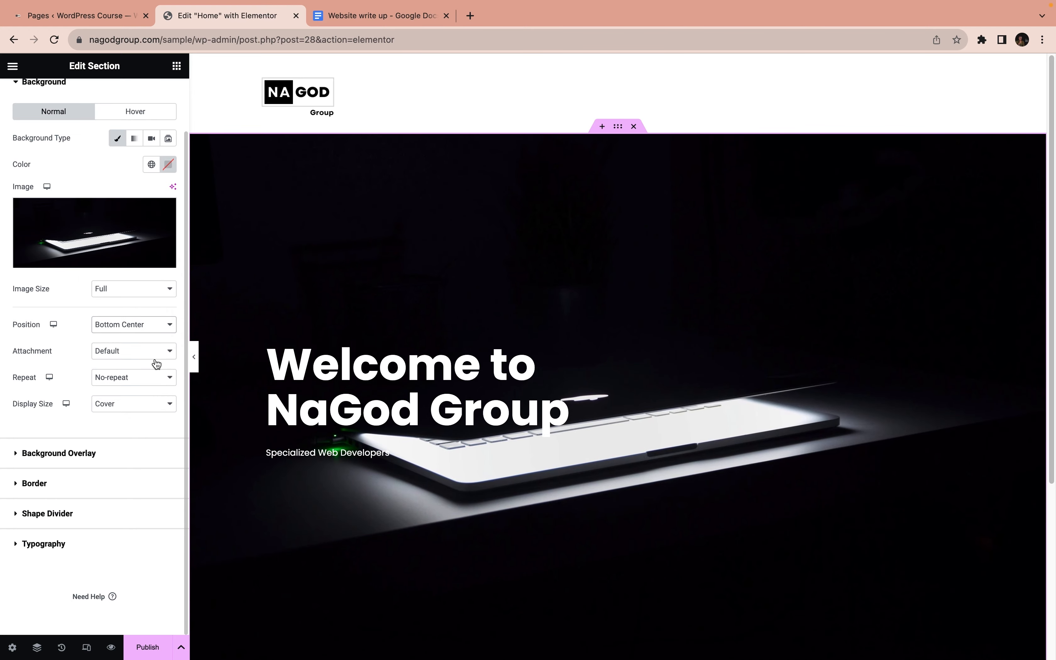
{"action": "left_click", "coordinate": [135, 325]}
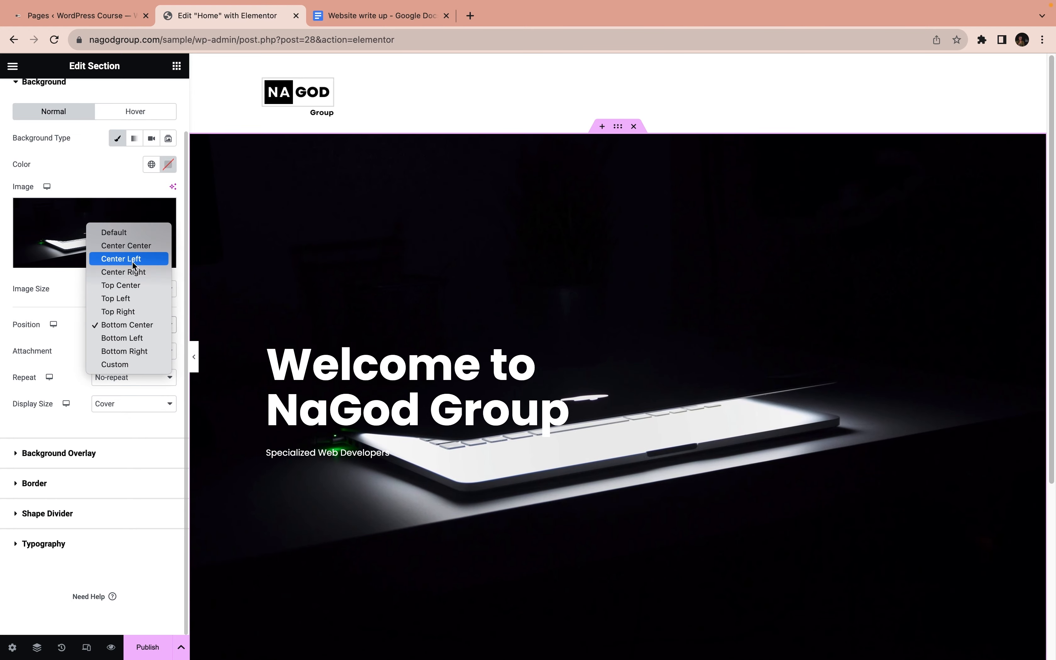
{"action": "left_click", "coordinate": [129, 286]}
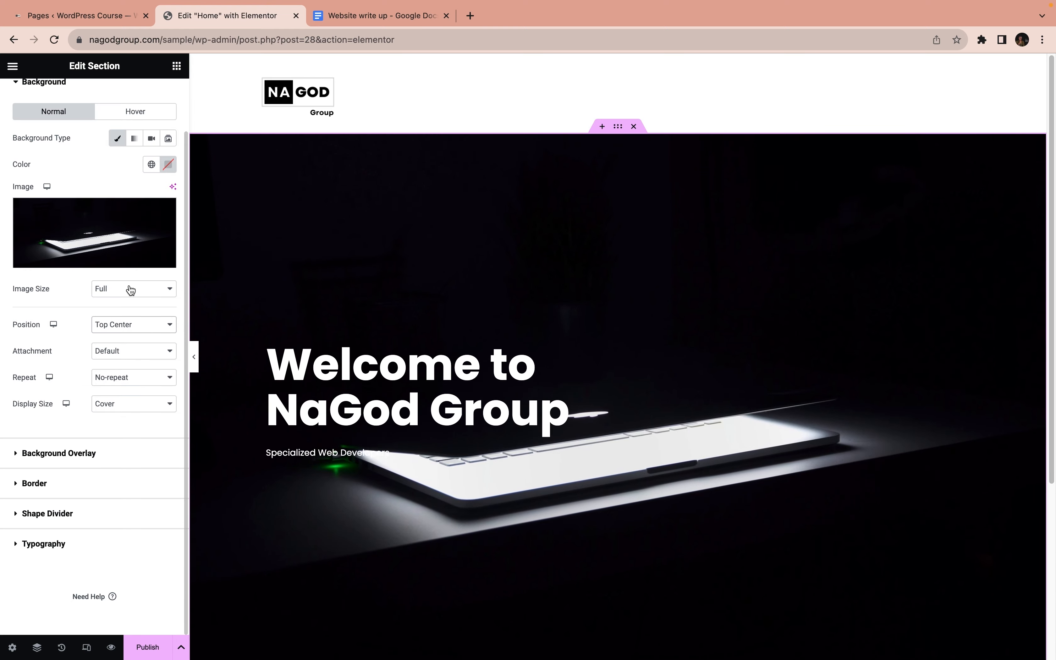
{"action": "scroll", "coordinate": [582, 466], "scroll_direction": "down", "scroll_amount": 5}
{"action": "scroll", "coordinate": [581, 467], "scroll_direction": "up", "scroll_amount": 5}
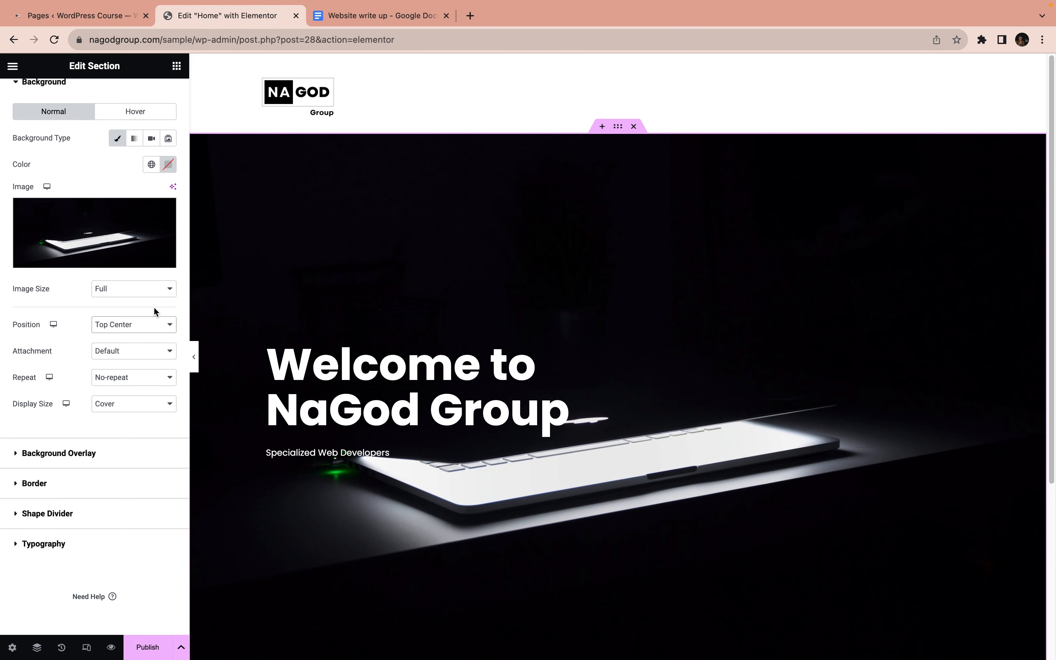
{"action": "left_click", "coordinate": [120, 325]}
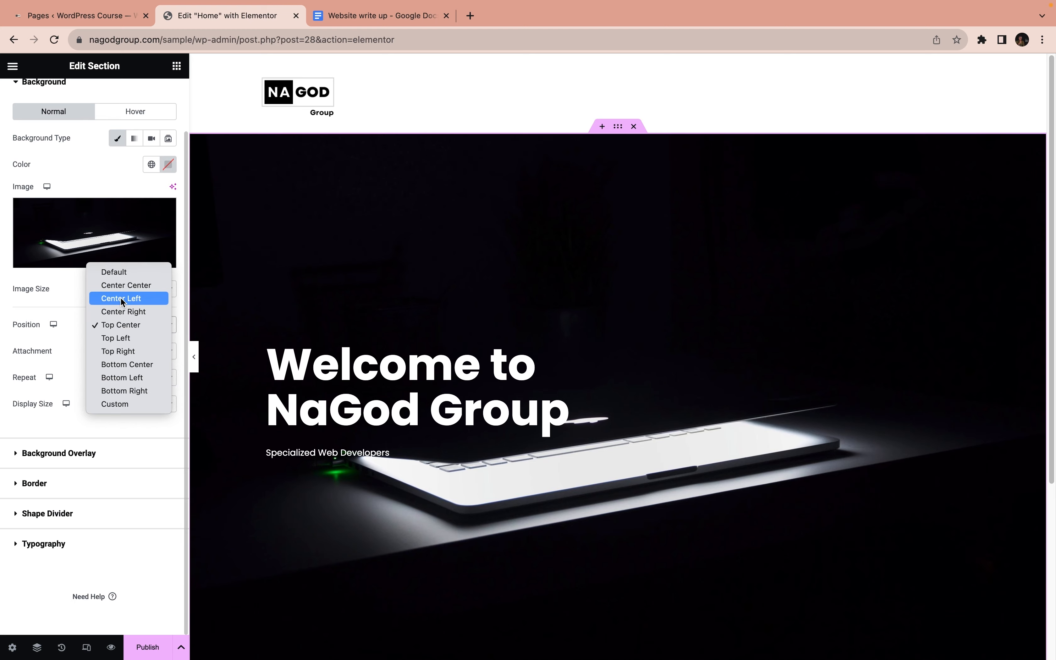
{"action": "left_click", "coordinate": [125, 285]}
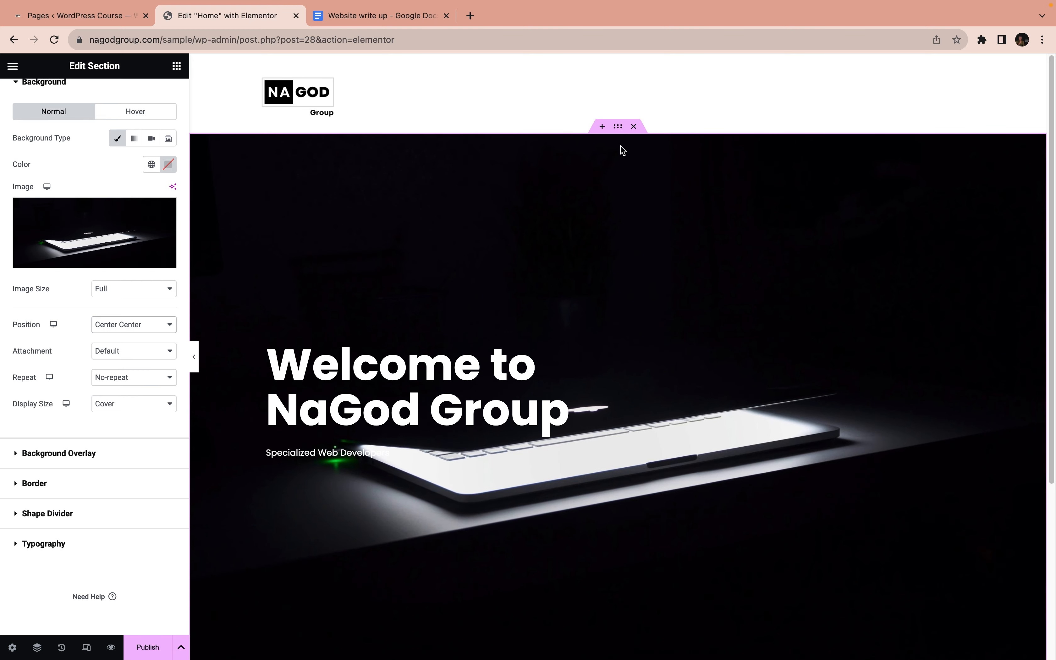
Try a smaller top padding for the hero section
{"action": "scroll", "coordinate": [158, 129], "scroll_direction": "up", "scroll_amount": 2}
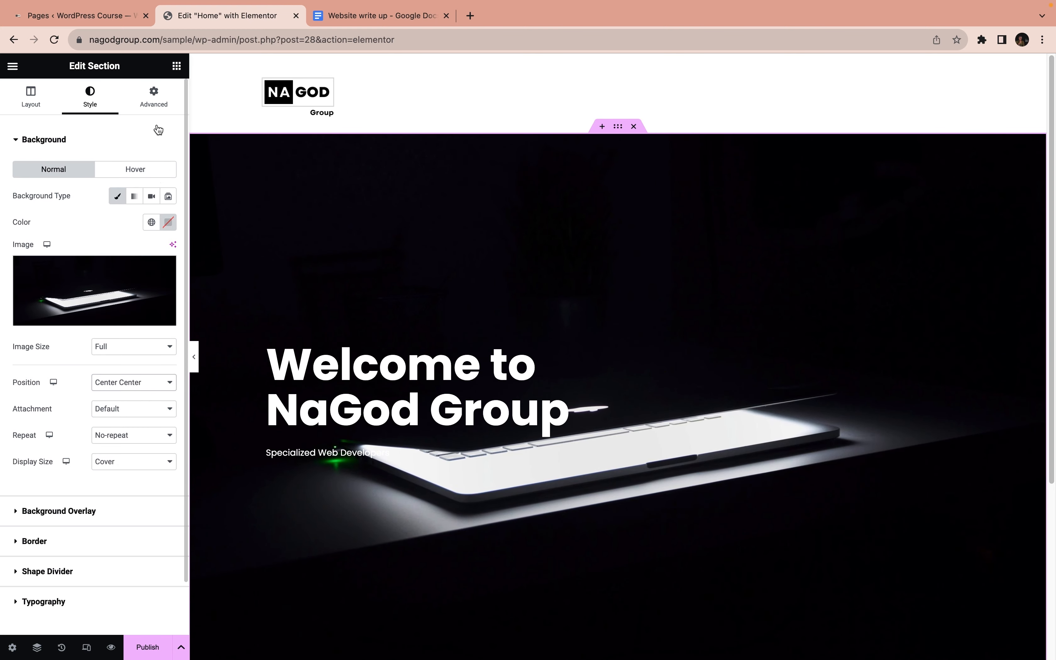
{"action": "left_click", "coordinate": [154, 98]}
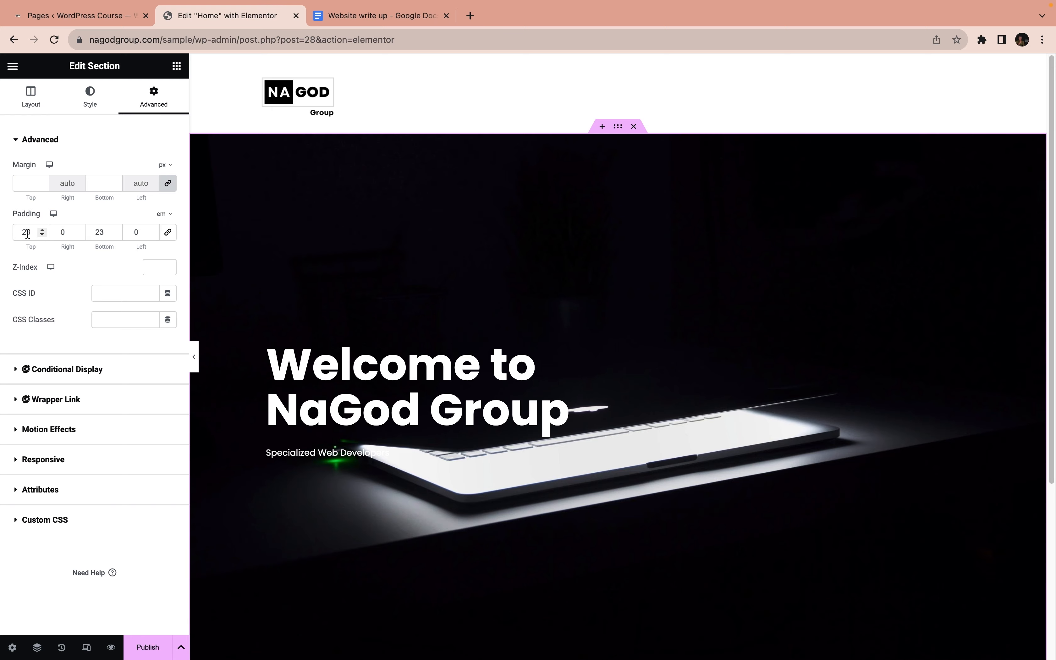
{"action": "left_click", "coordinate": [26, 232]}
{"action": "key", "text": "BackSpace"}
{"action": "type", "text": "1"}
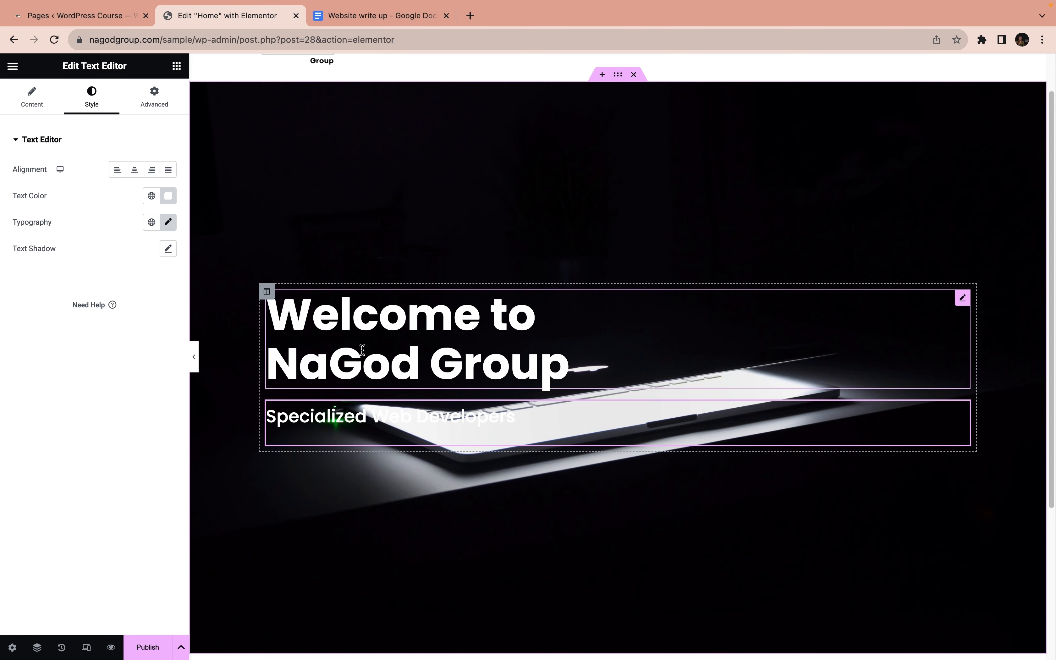
Set the hero section's top padding to 13 em
{"action": "left_click", "coordinate": [618, 75]}
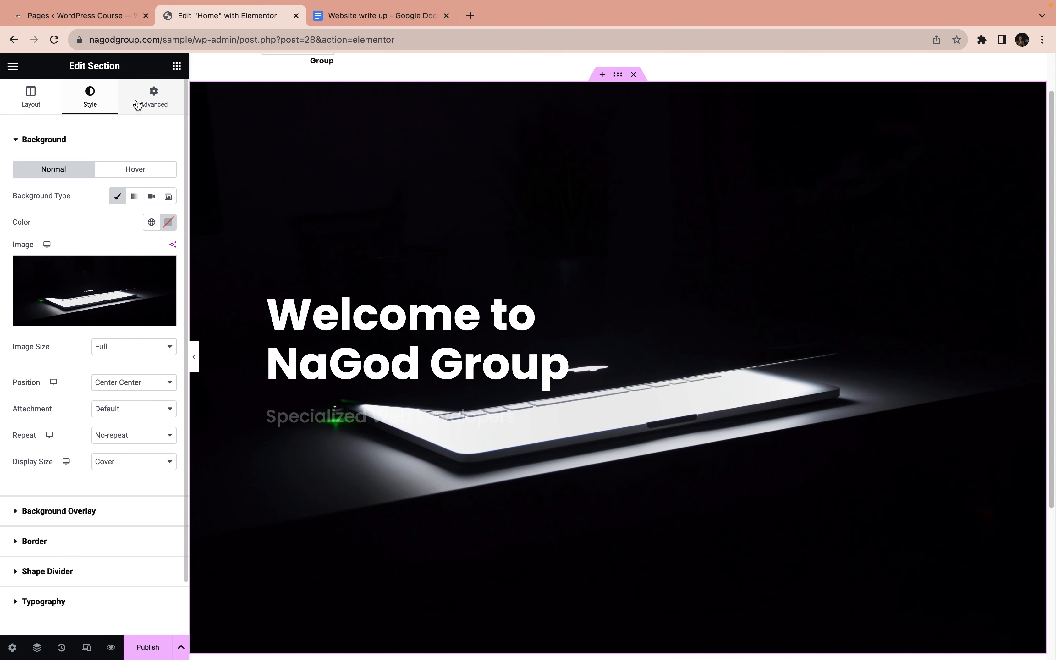
{"action": "left_click", "coordinate": [154, 96]}
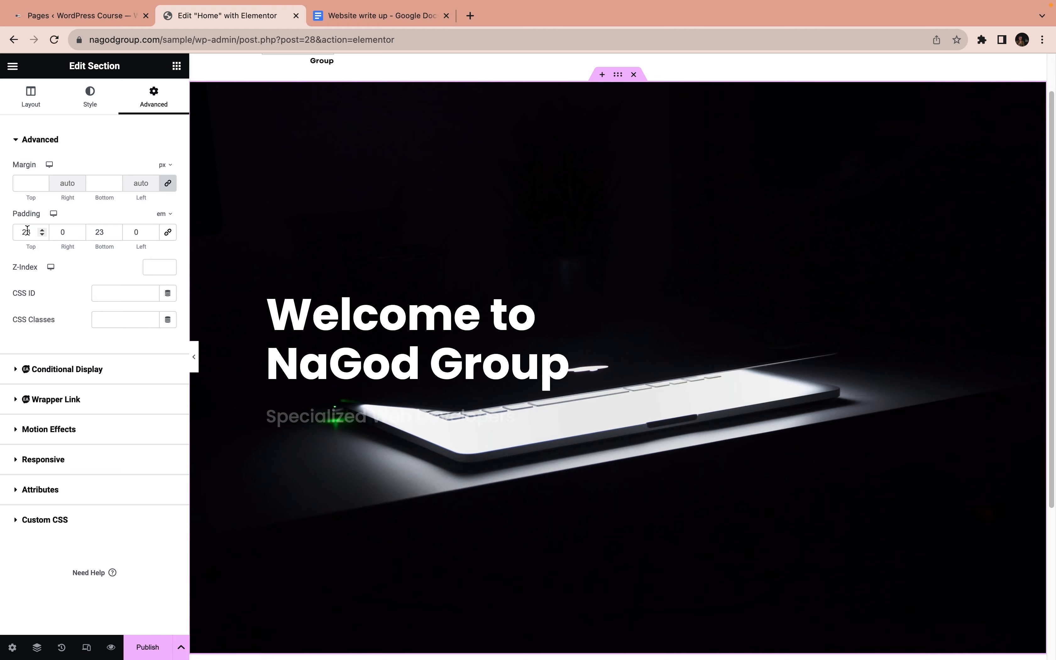
{"action": "left_click_drag", "start_coordinate": [27, 230], "coordinate": [17, 230]}
{"action": "type", "text": "1"}
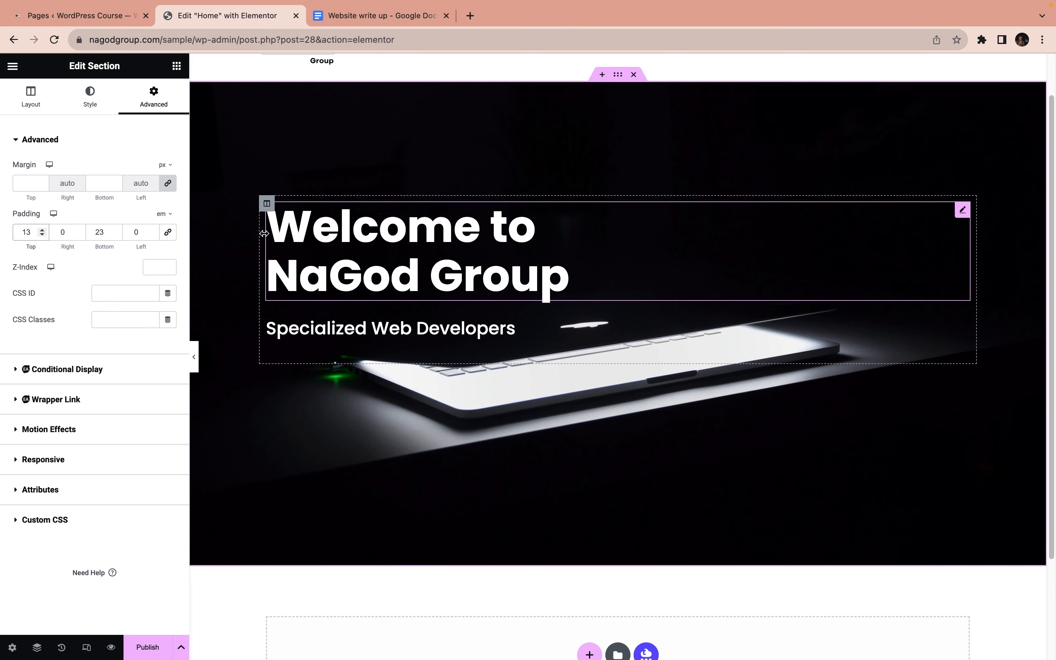
Unlink the hero column's margin values, change their unit to em and set the bottom margin to 12 em
{"action": "left_click", "coordinate": [266, 203]}
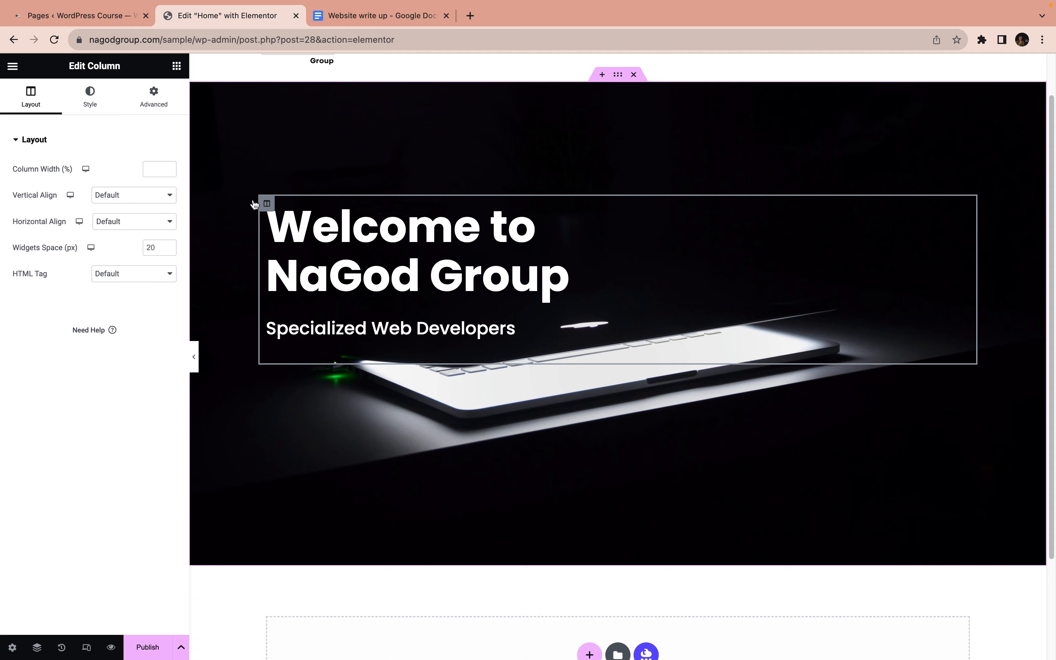
{"action": "left_click", "coordinate": [145, 97]}
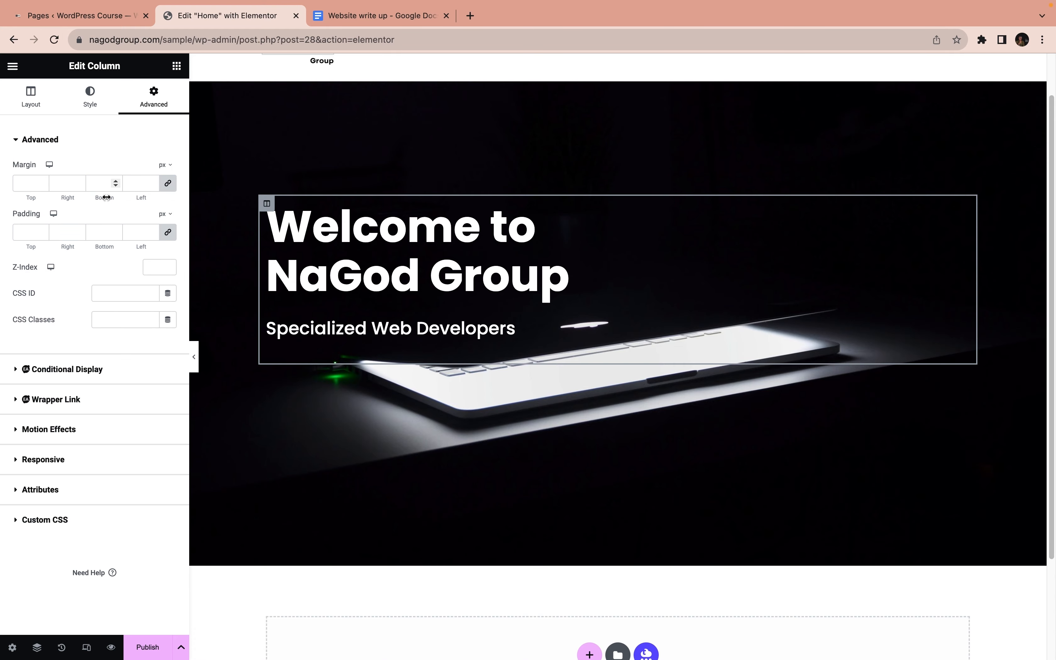
{"action": "left_click", "coordinate": [168, 183]}
{"action": "left_click", "coordinate": [165, 166]}
{"action": "left_click", "coordinate": [163, 205]}
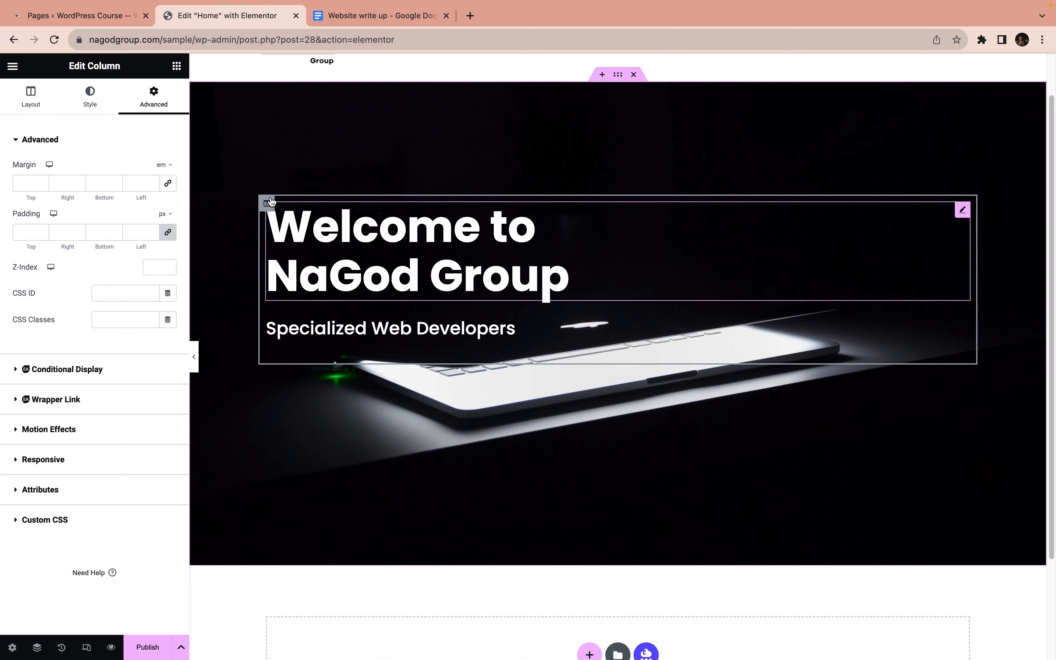
{"action": "left_click", "coordinate": [113, 182]}
{"action": "left_click", "coordinate": [113, 182]}
{"action": "left_click", "coordinate": [113, 181]}
{"action": "left_click", "coordinate": [113, 182]}
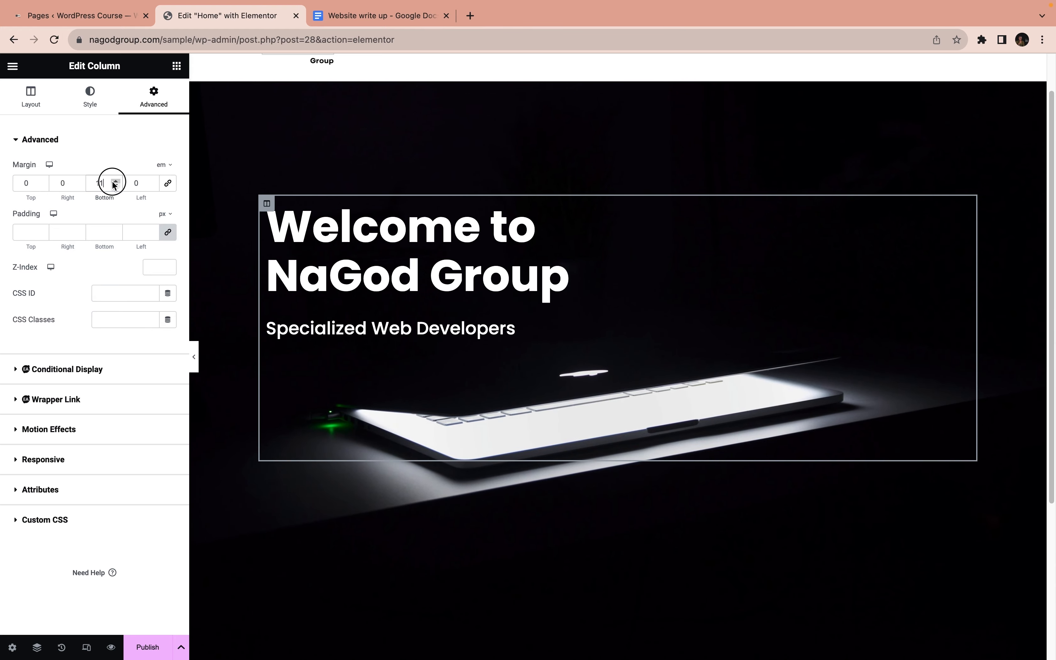
{"action": "left_click", "coordinate": [114, 181]}
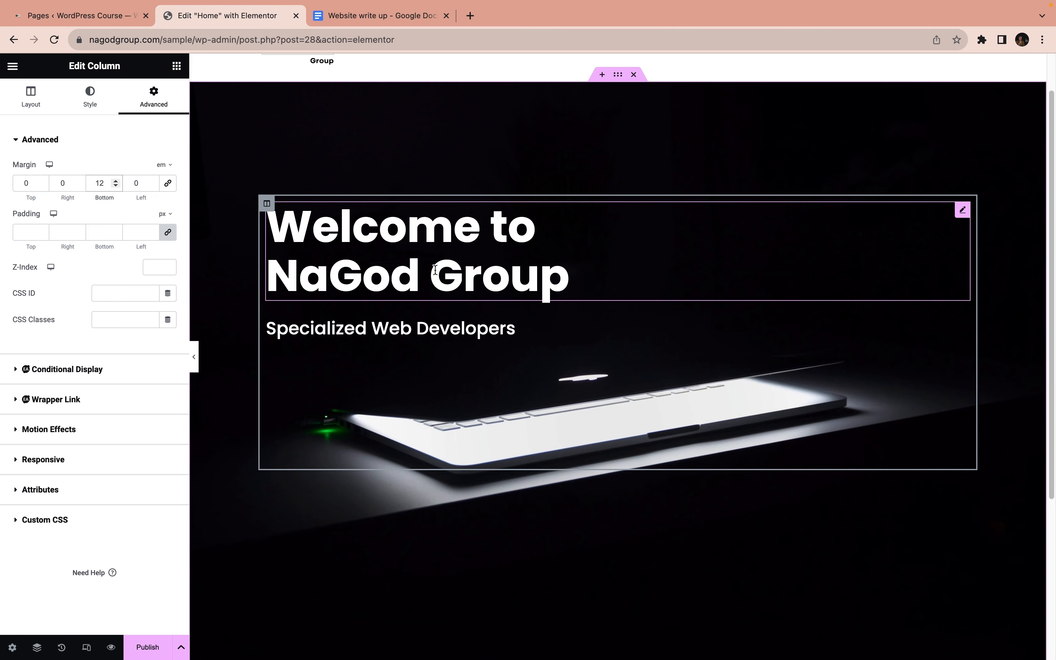
Unlink the hero column's padding values, change their unit to em and set the top padding to 8 em
{"action": "left_click", "coordinate": [168, 232]}
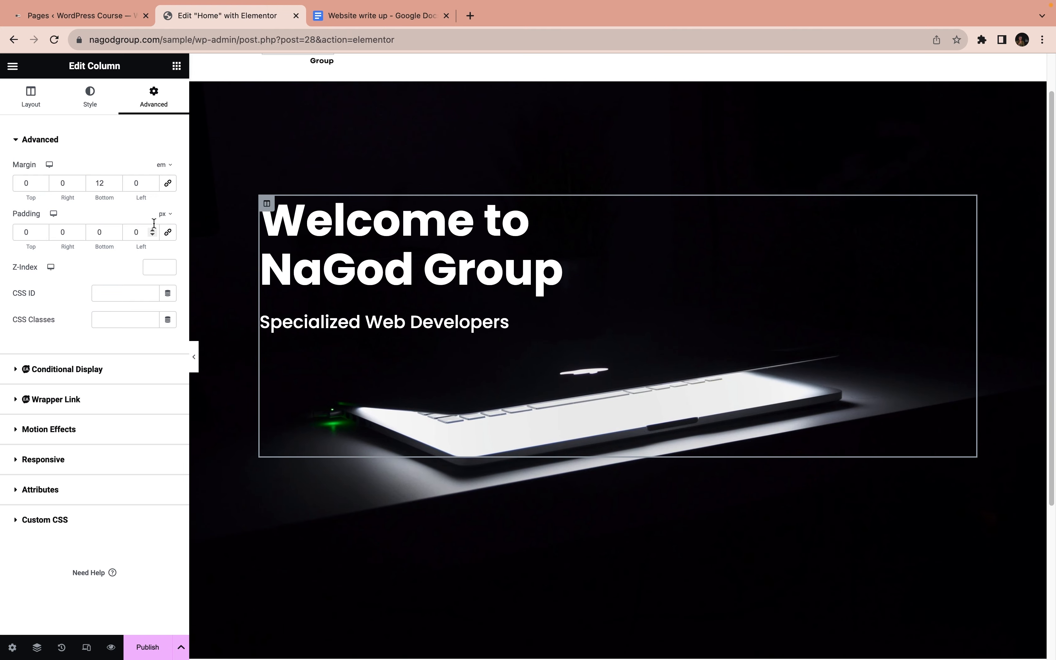
{"action": "left_click", "coordinate": [165, 213]}
{"action": "left_click", "coordinate": [164, 251]}
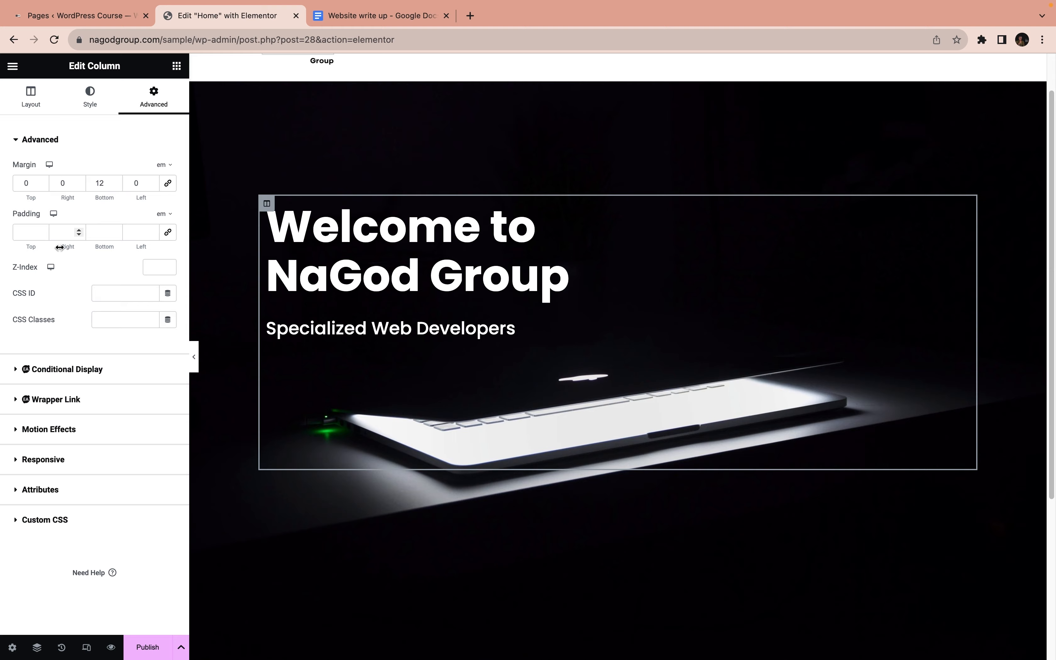
{"action": "left_click", "coordinate": [45, 230]}
{"action": "left_click", "coordinate": [44, 230]}
{"action": "left_click", "coordinate": [45, 230]}
{"action": "left_click", "coordinate": [45, 230]}
{"action": "left_click", "coordinate": [45, 230]}
{"action": "left_click", "coordinate": [45, 230]}
{"action": "left_click", "coordinate": [45, 230]}
{"action": "left_click", "coordinate": [45, 230]}
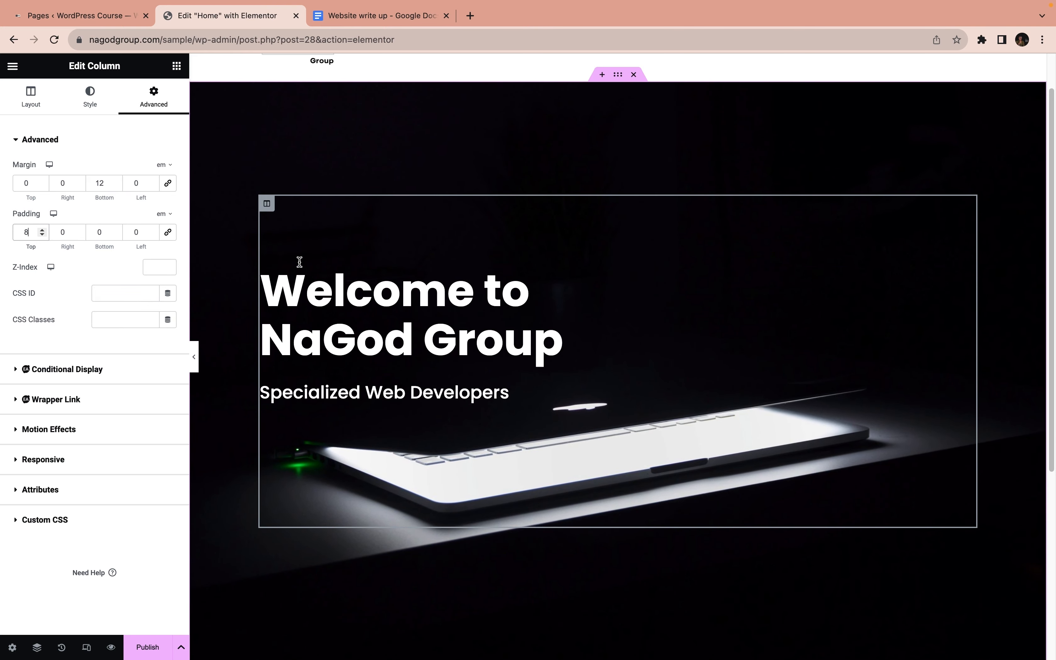
Set the hero column's top margin to 4 em
{"action": "left_click", "coordinate": [267, 207]}
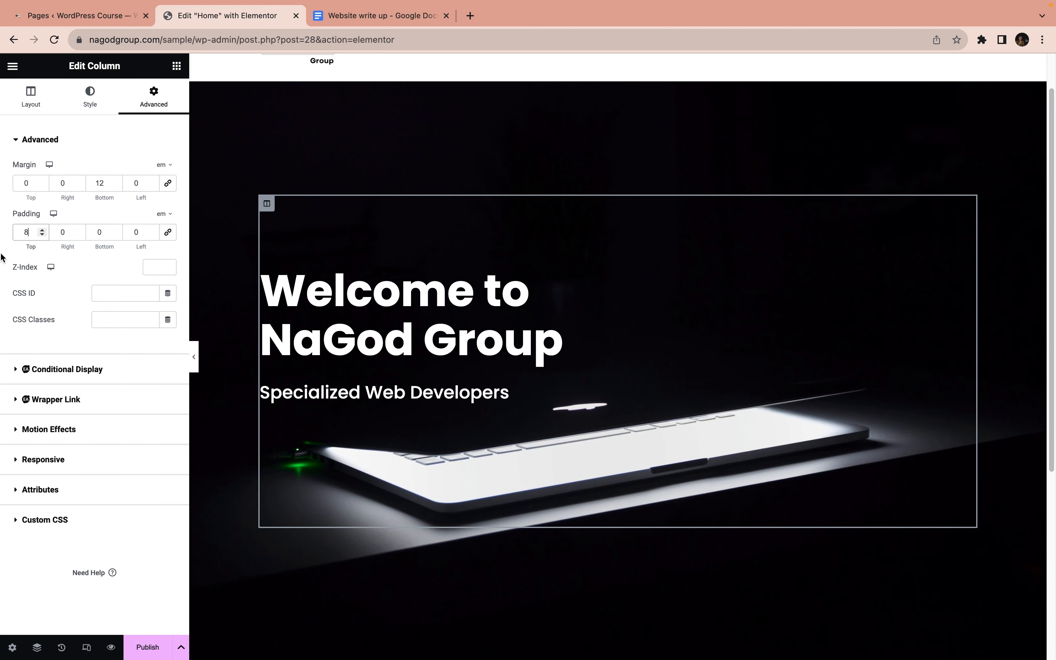
{"action": "left_click", "coordinate": [42, 180]}
{"action": "left_click", "coordinate": [42, 180]}
{"action": "left_click", "coordinate": [41, 181]}
{"action": "left_click", "coordinate": [42, 181]}
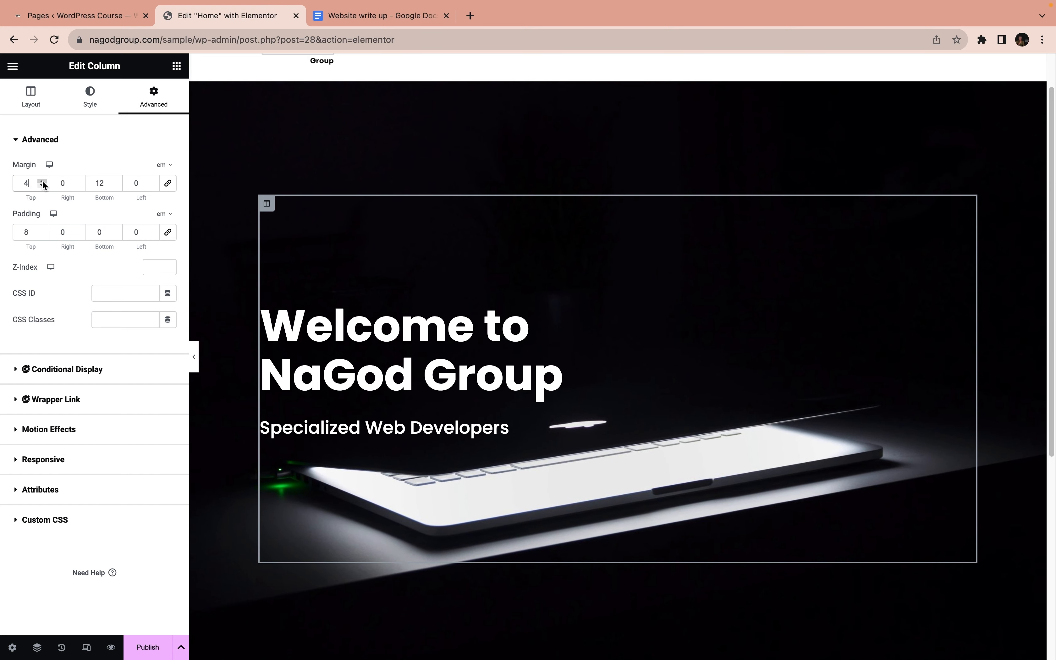
Reset the hero column's top padding and top margin to 0
{"action": "left_click_drag", "start_coordinate": [39, 232], "coordinate": [8, 232]}
{"action": "type", "text": "0"}
{"action": "left_click_drag", "start_coordinate": [28, 182], "coordinate": [17, 182]}
{"action": "type", "text": "0"}
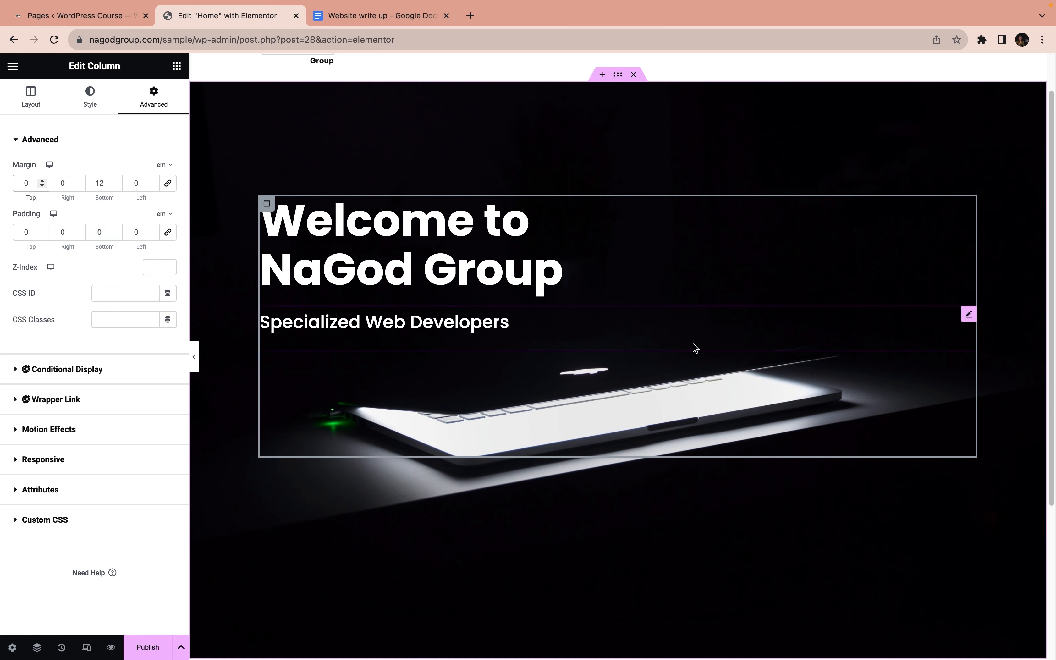
Set the bottom padding of the whole hero section to 13 em
{"action": "left_click", "coordinate": [618, 74]}
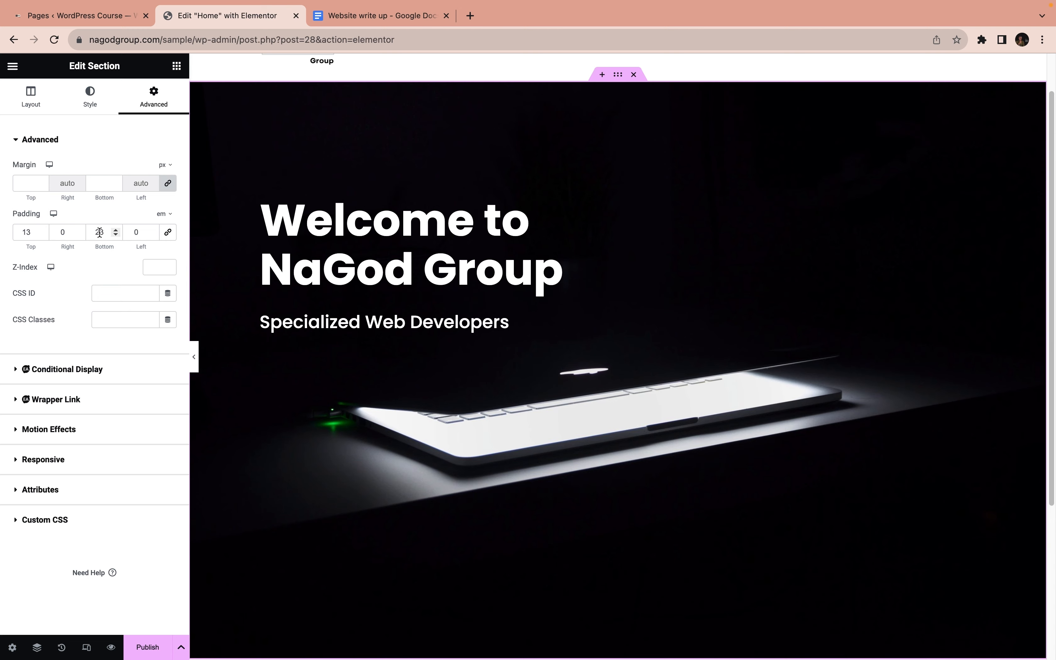
{"action": "left_click_drag", "start_coordinate": [99, 232], "coordinate": [86, 229]}
{"action": "type", "text": "1"}
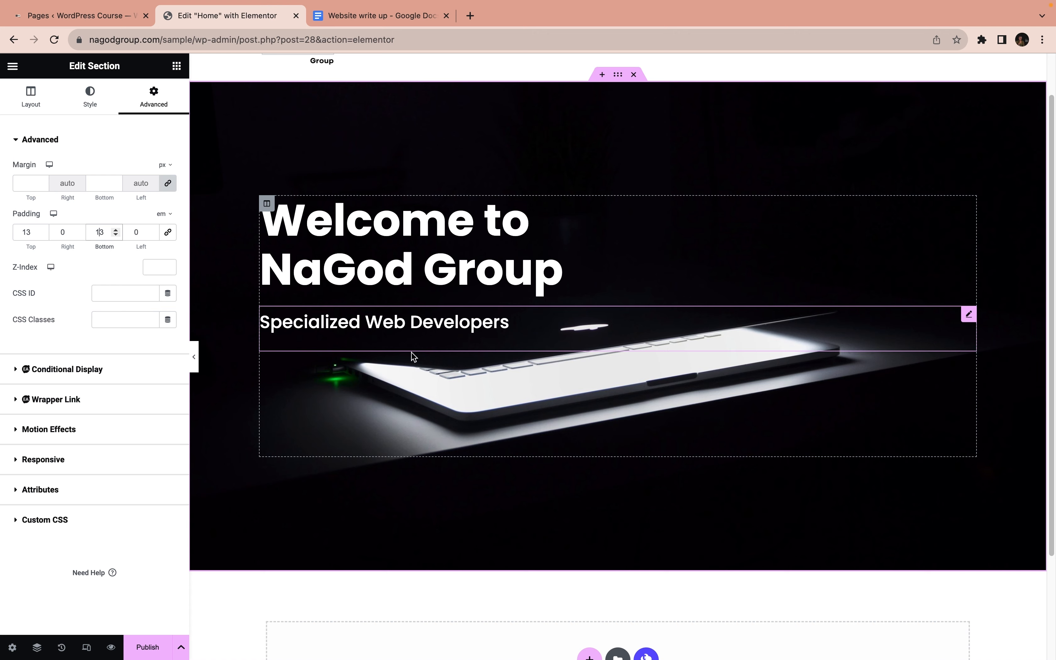
Fine-tune the hero section's padding to 15 em at the top and 11 em at the bottom
{"action": "left_click", "coordinate": [43, 230]}
{"action": "left_click", "coordinate": [42, 230]}
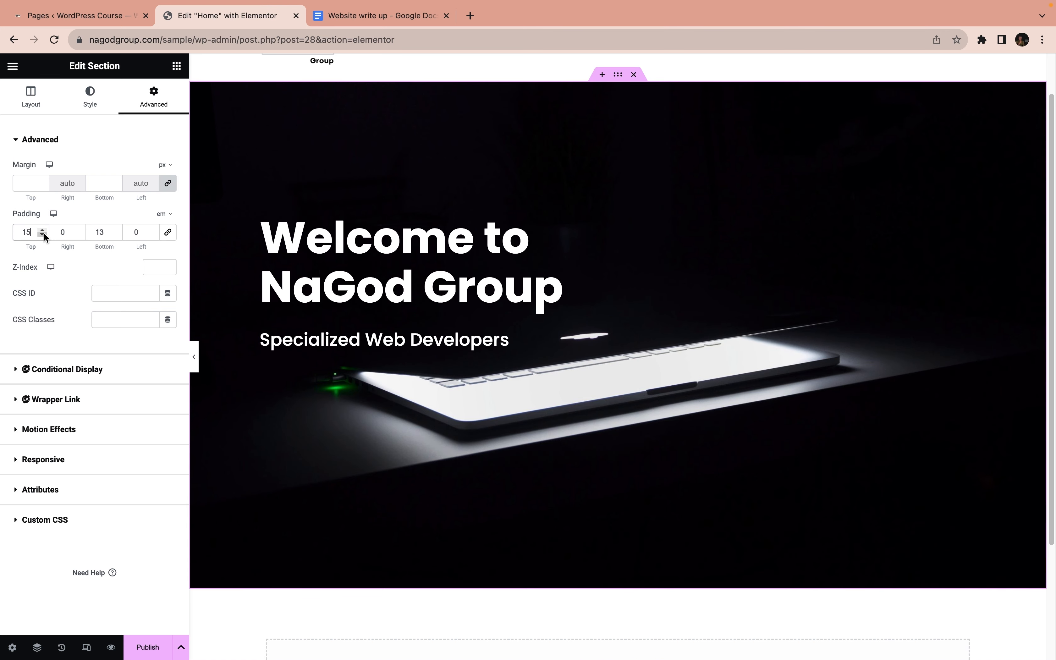
{"action": "left_click", "coordinate": [43, 234]}
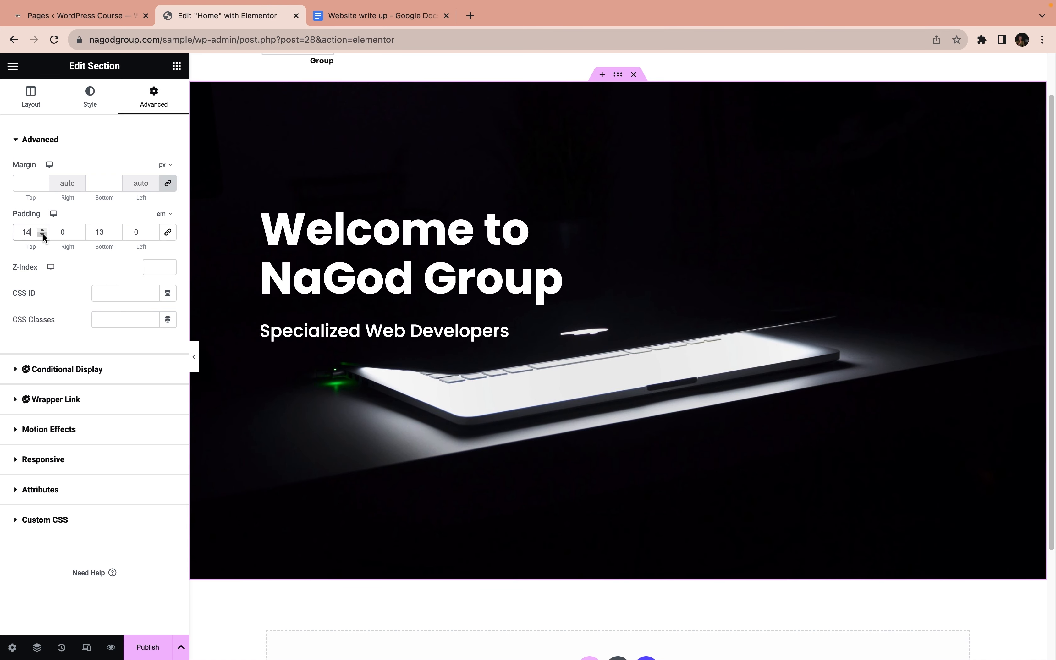
{"action": "left_click", "coordinate": [114, 235]}
{"action": "left_click", "coordinate": [113, 235]}
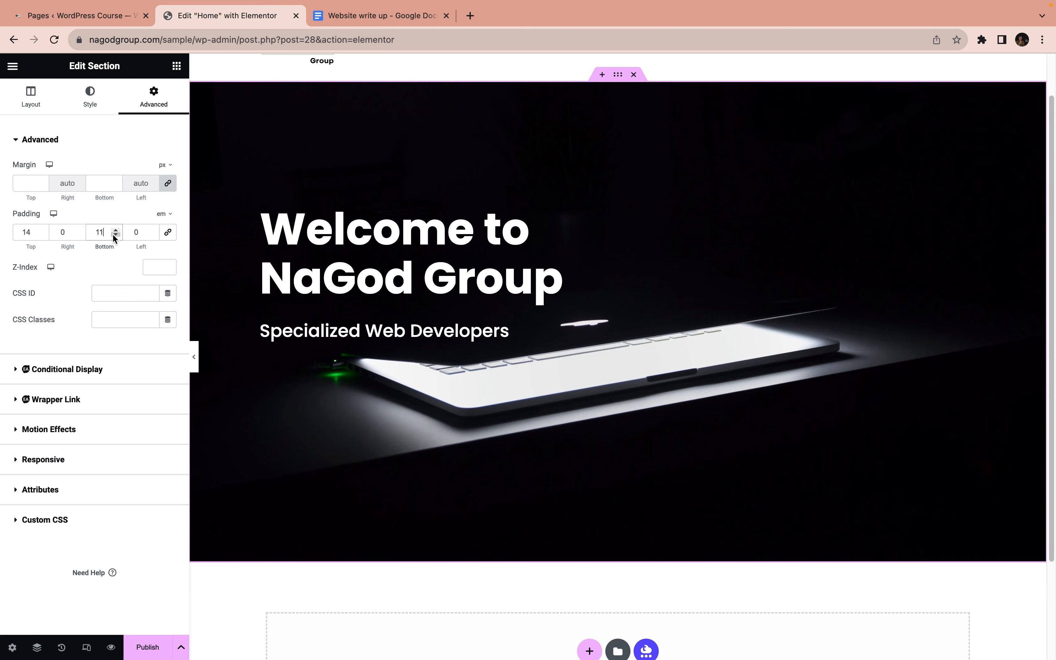
{"action": "left_click", "coordinate": [42, 230]}
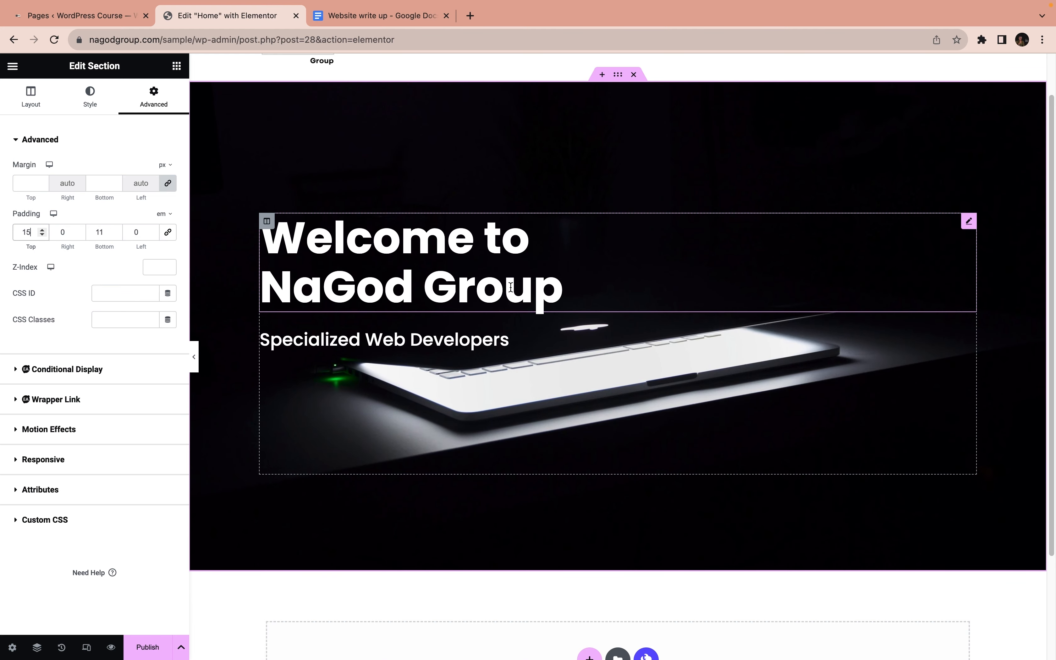
{"action": "scroll", "coordinate": [493, 238], "scroll_direction": "up", "scroll_amount": 1}
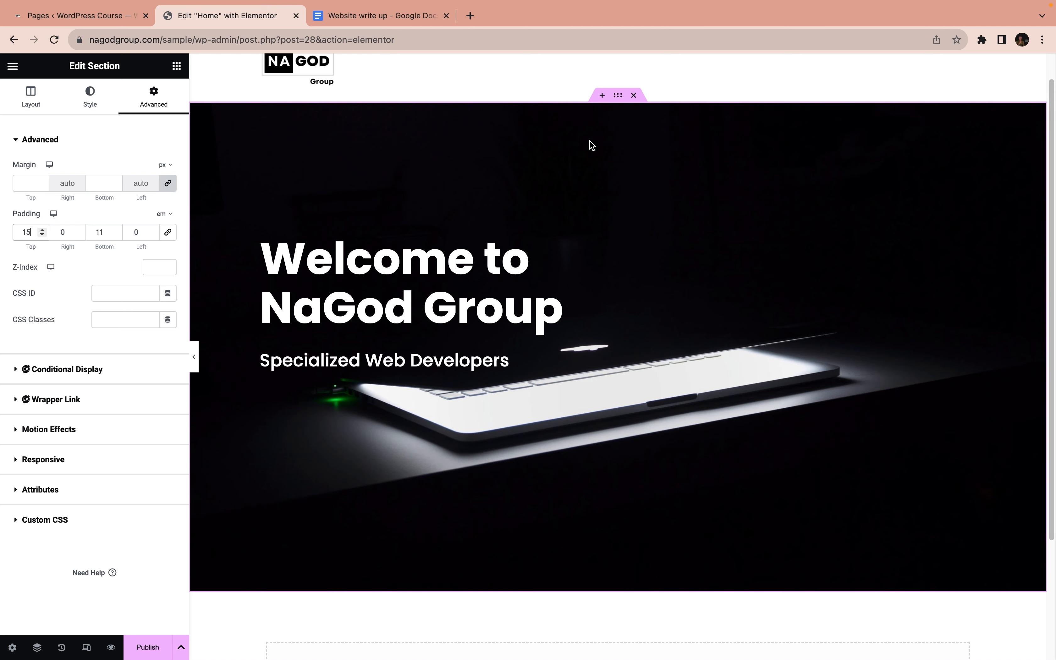
{"action": "scroll", "coordinate": [616, 221], "scroll_direction": "down", "scroll_amount": 5}
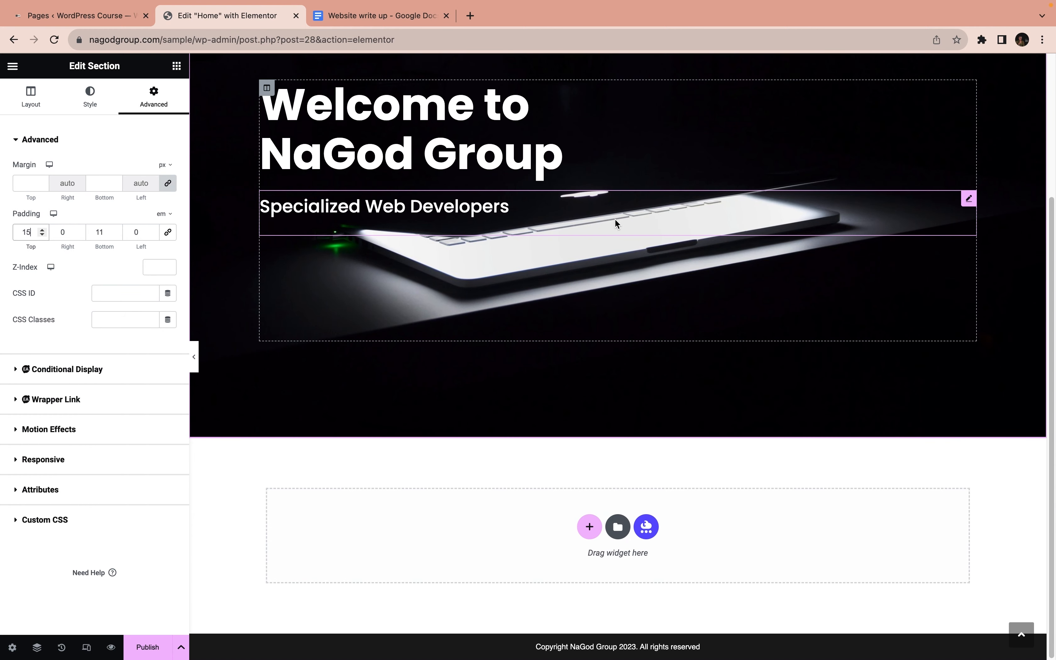
Add a section with two equal columns below the hero and switch its padding to em with unlinked sides
{"action": "left_click", "coordinate": [590, 528]}
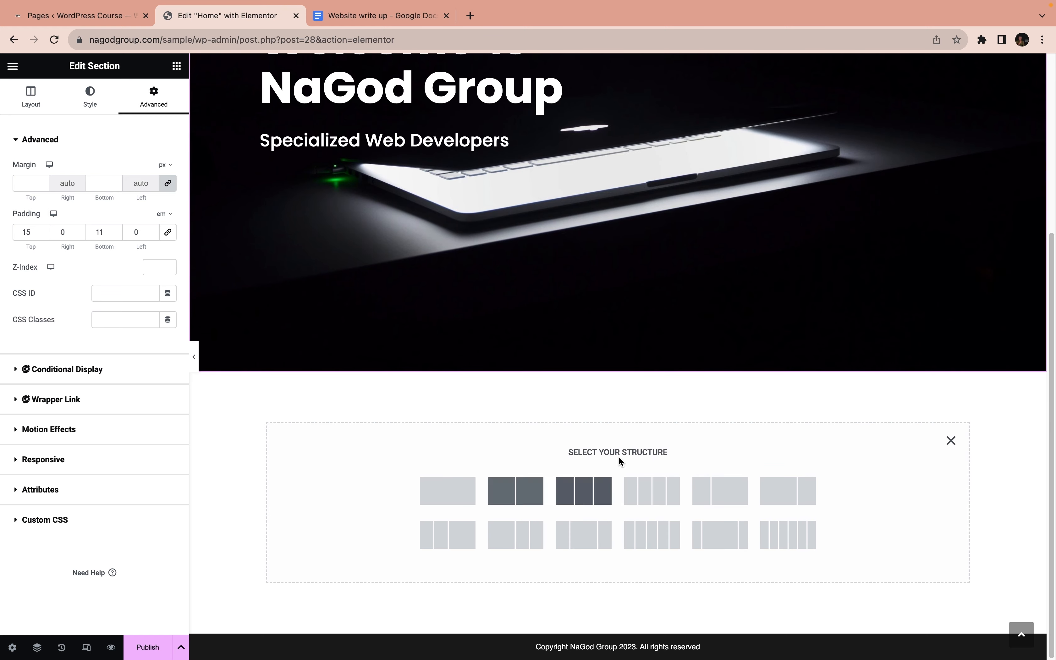
{"action": "left_click", "coordinate": [514, 490]}
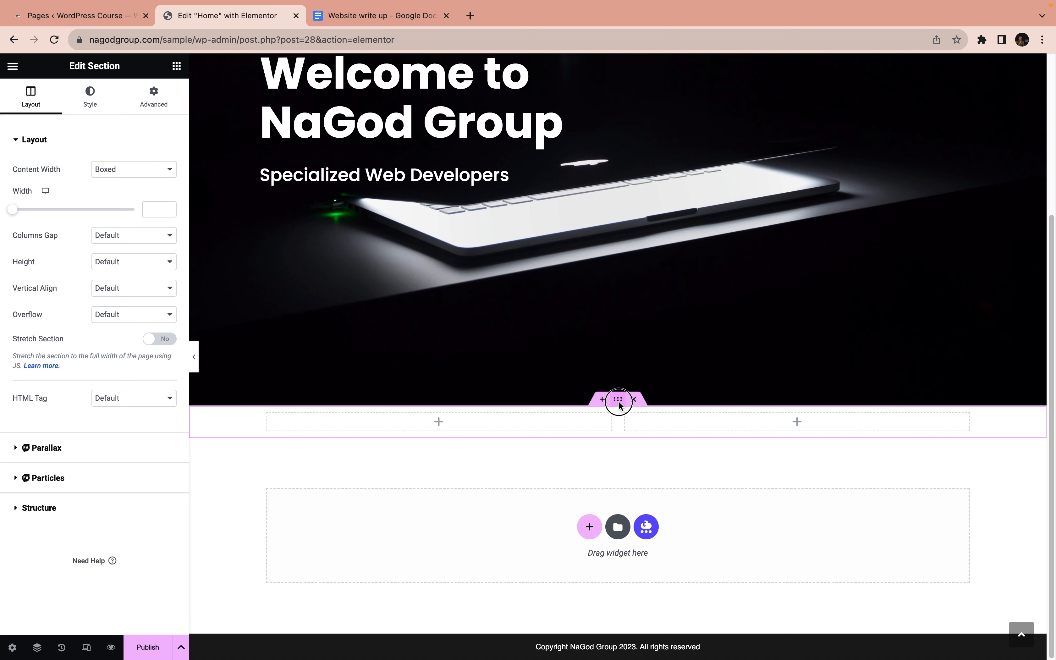
{"action": "left_click", "coordinate": [153, 104]}
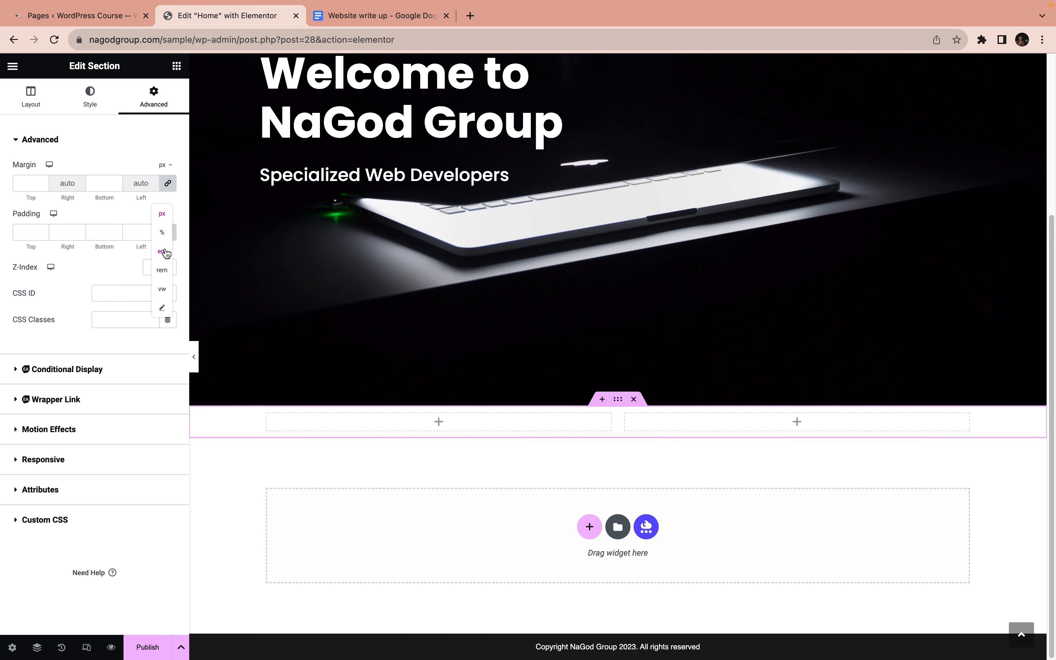
{"action": "left_click", "coordinate": [168, 233]}
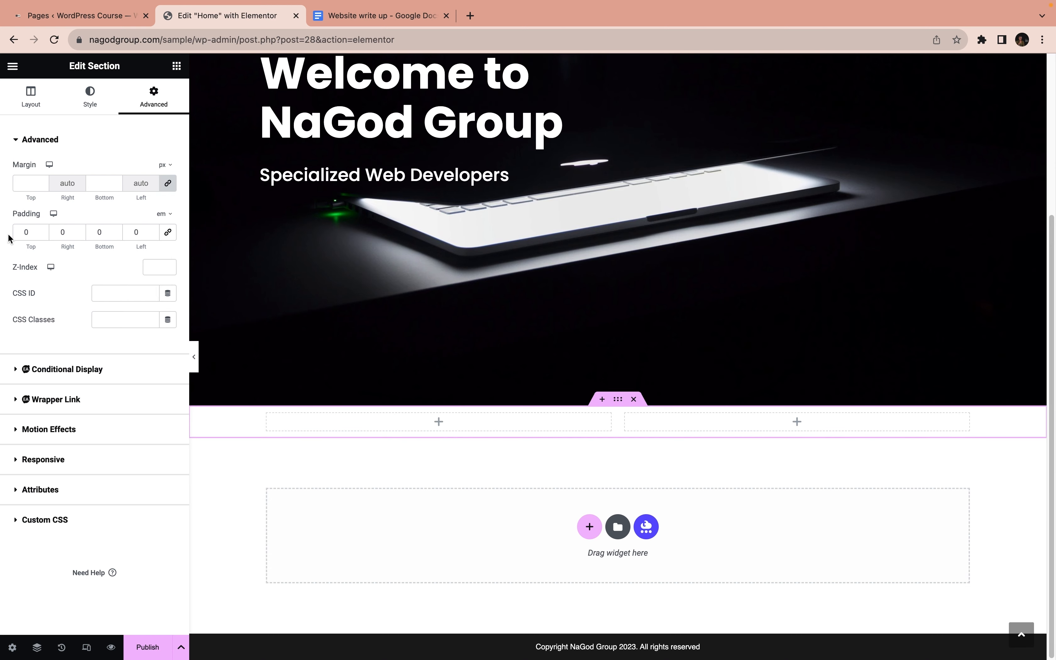
{"action": "double_click", "coordinate": [26, 230]}
Unlink the new two-column section's margins, switch them to em and set the top margin to 3 em
{"action": "left_click", "coordinate": [168, 184]}
{"action": "left_click", "coordinate": [160, 151]}
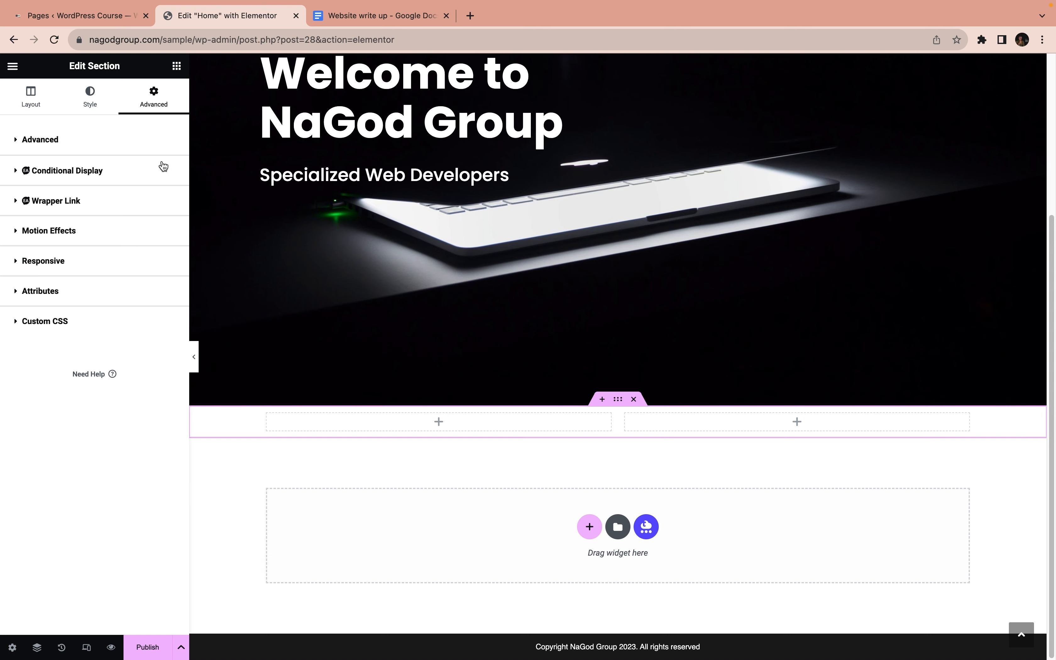
{"action": "left_click", "coordinate": [163, 166]}
{"action": "left_click", "coordinate": [96, 139]}
{"action": "left_click", "coordinate": [162, 168]}
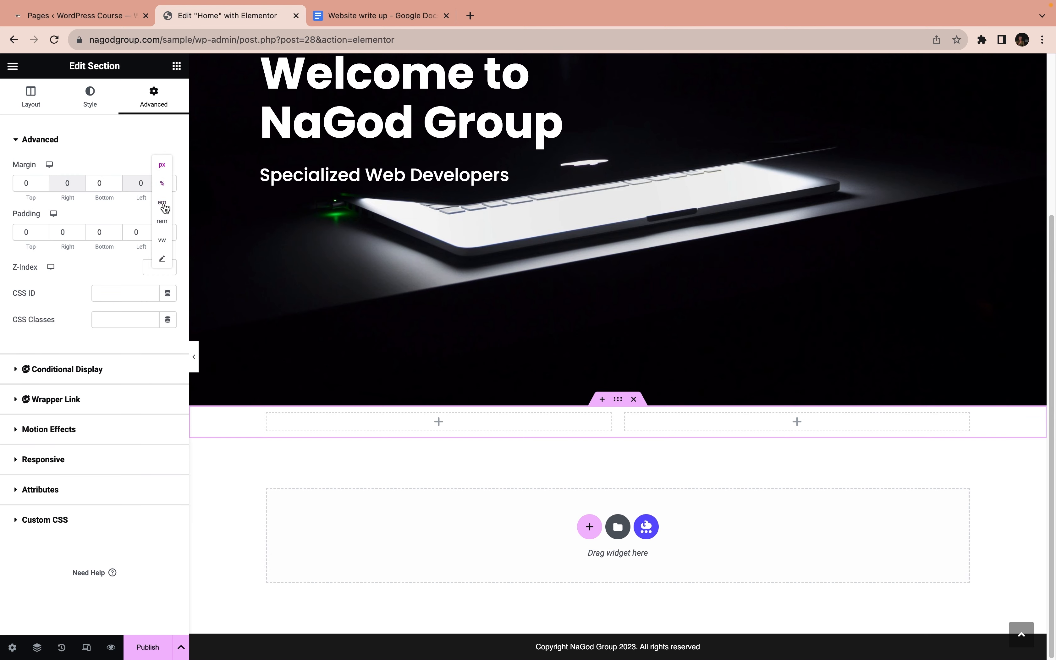
{"action": "left_click", "coordinate": [161, 203]}
{"action": "left_click", "coordinate": [31, 184]}
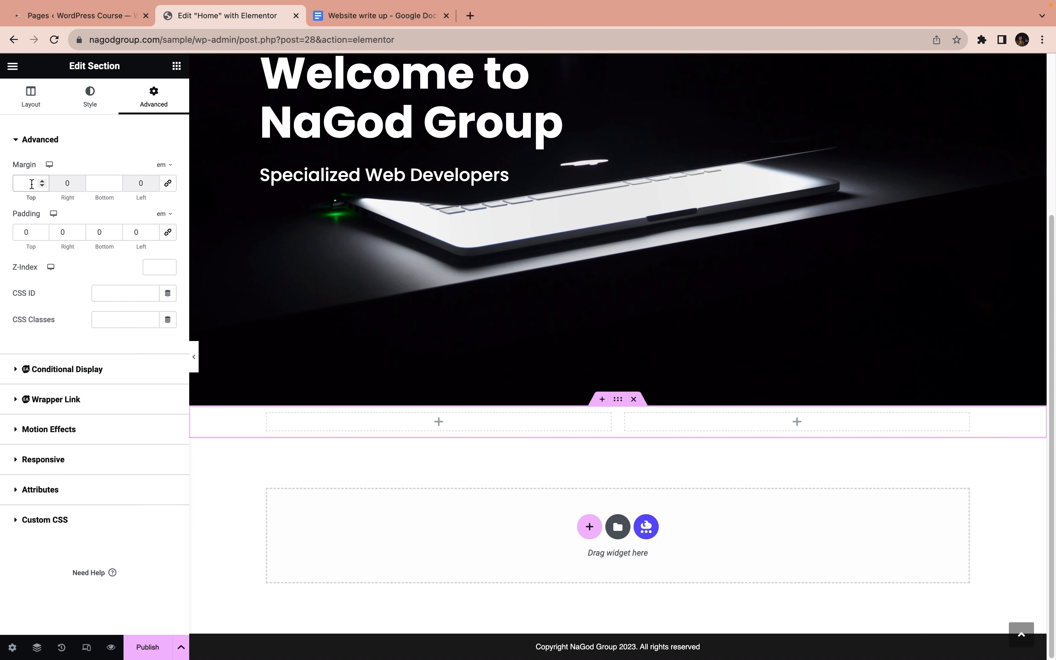
{"action": "type", "text": "3"}
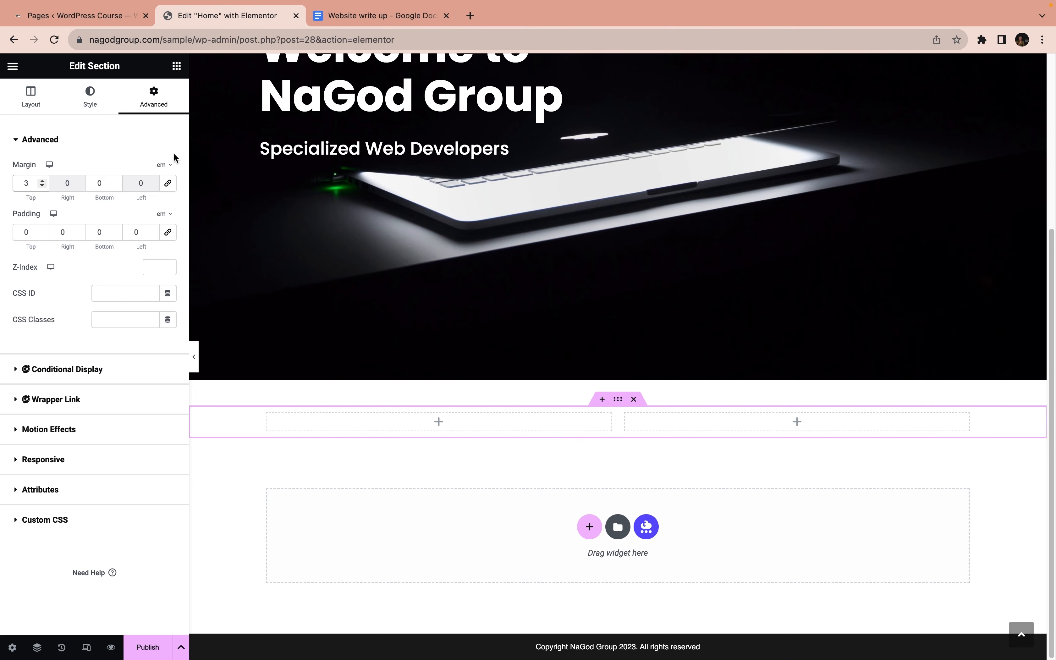
Add an Image widget to the section's first column using the purple-lit desktop photo pexels-designecologist-1779487-scaled.jpg from the media library
{"action": "left_click", "coordinate": [178, 66]}
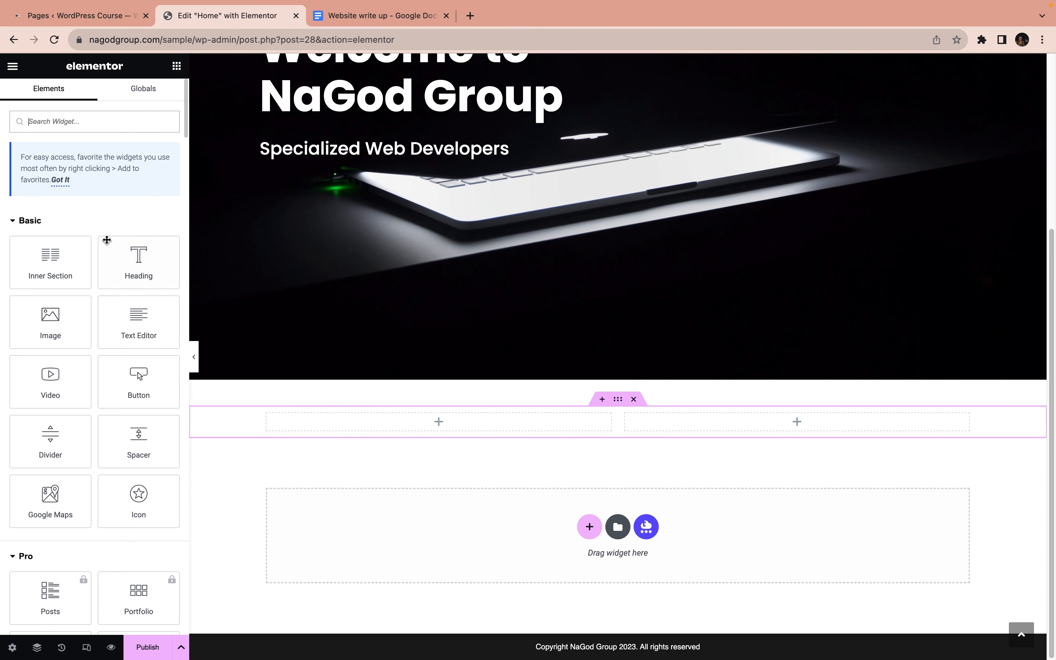
{"action": "left_click_drag", "start_coordinate": [73, 328], "coordinate": [332, 424]}
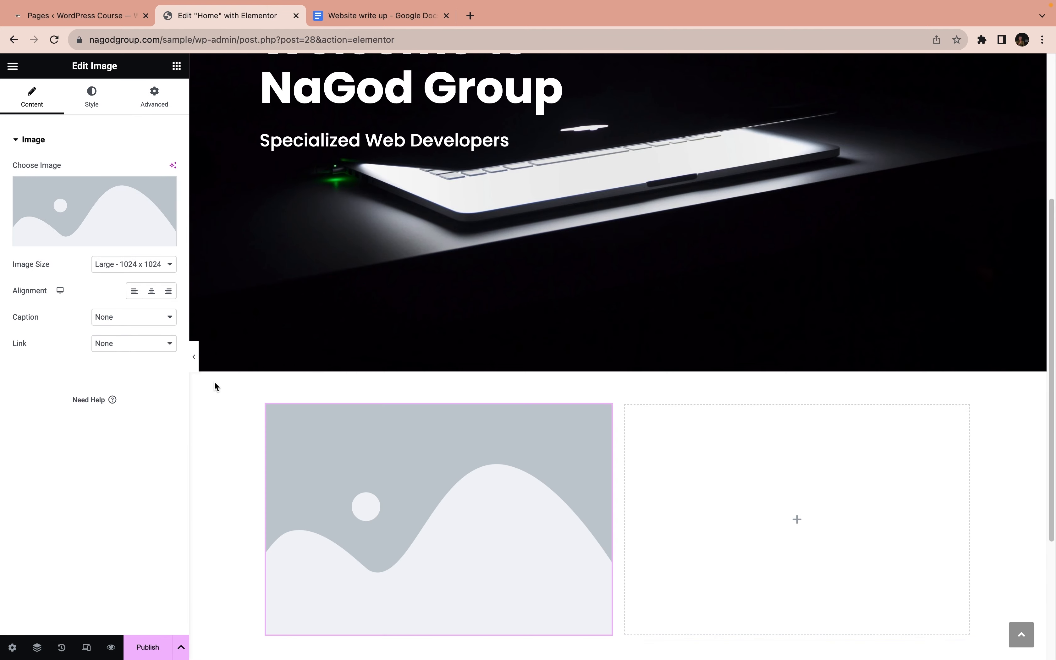
{"action": "left_click", "coordinate": [83, 237]}
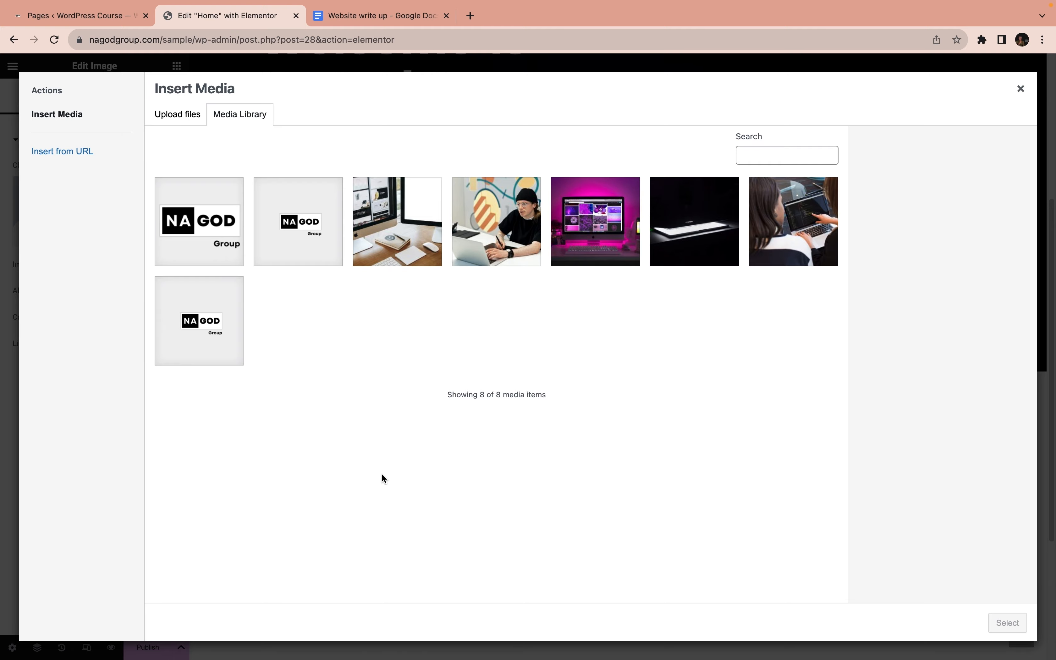
{"action": "left_click", "coordinate": [590, 234]}
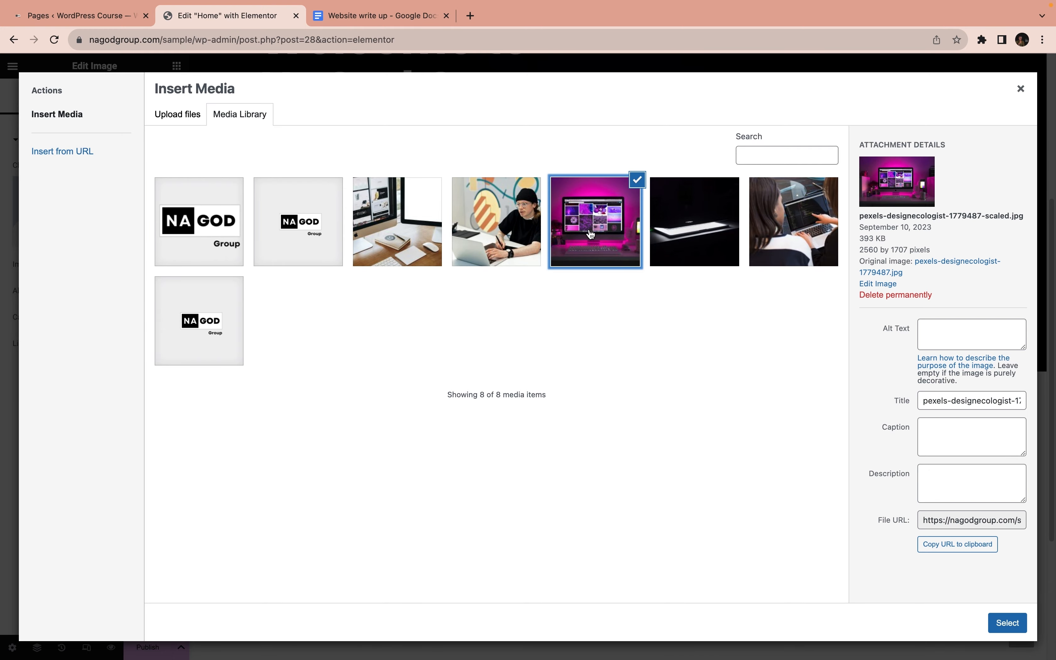
{"action": "left_click", "coordinate": [1006, 624]}
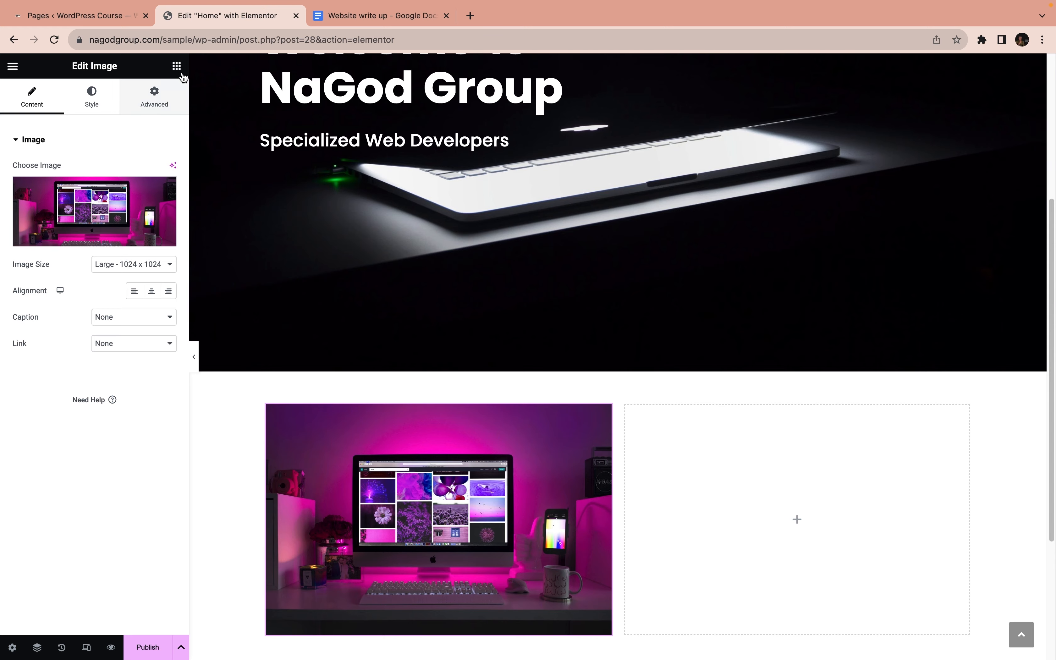
Add a Heading widget to the empty second column with the title "About Us"
{"action": "left_click", "coordinate": [176, 66]}
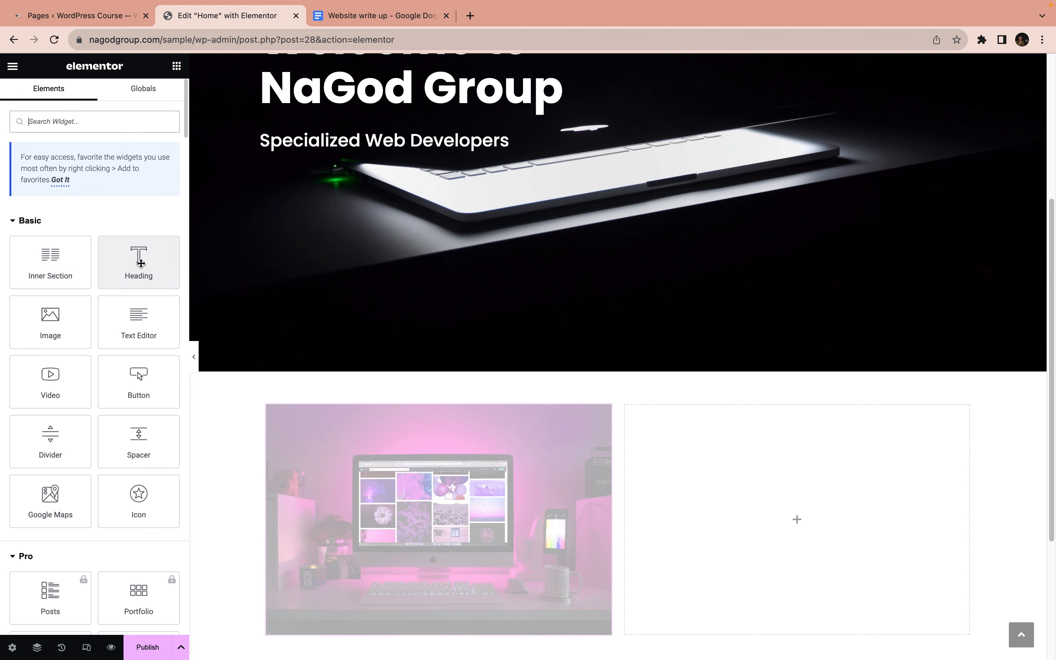
{"action": "left_click_drag", "start_coordinate": [139, 267], "coordinate": [766, 453]}
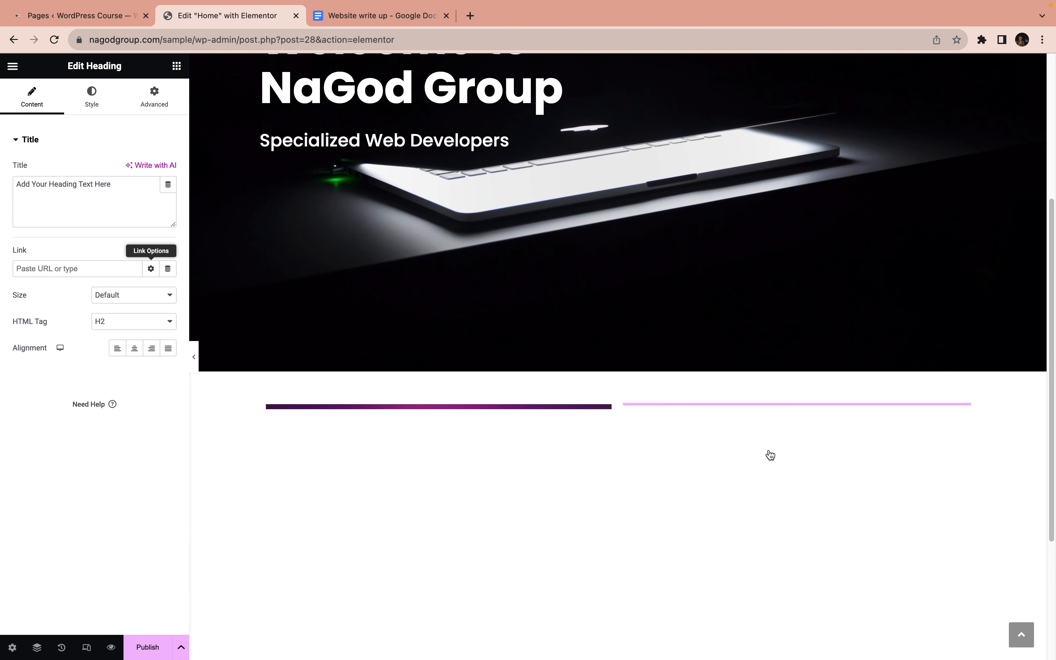
{"action": "left_click", "coordinate": [109, 183]}
{"action": "left_click_drag", "start_coordinate": [109, 184], "coordinate": [6, 185]}
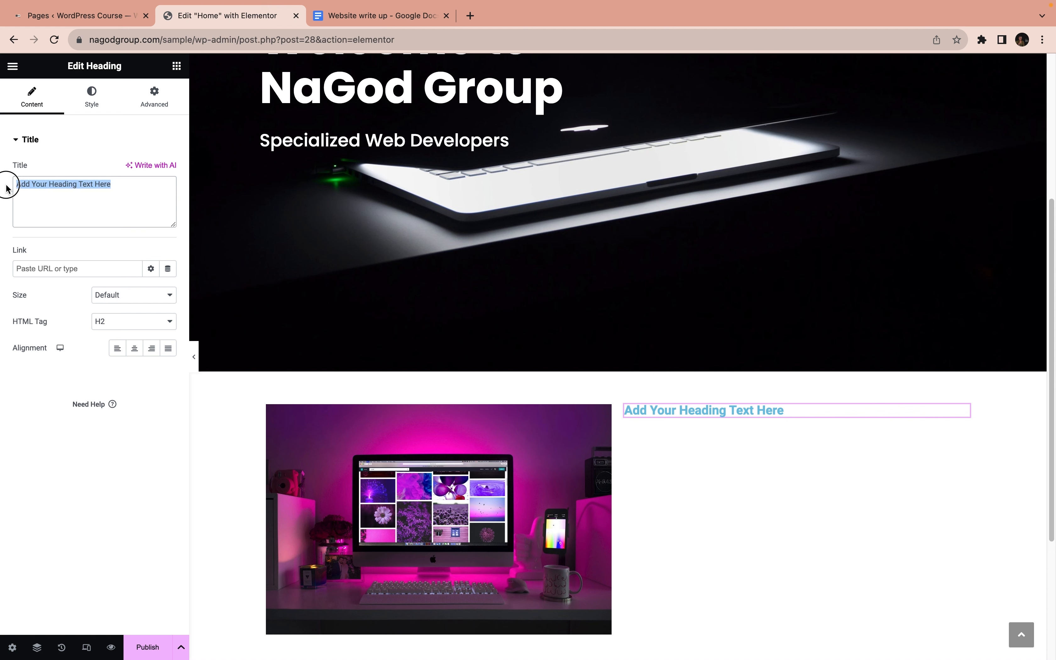
{"action": "type", "text": "About Us"}
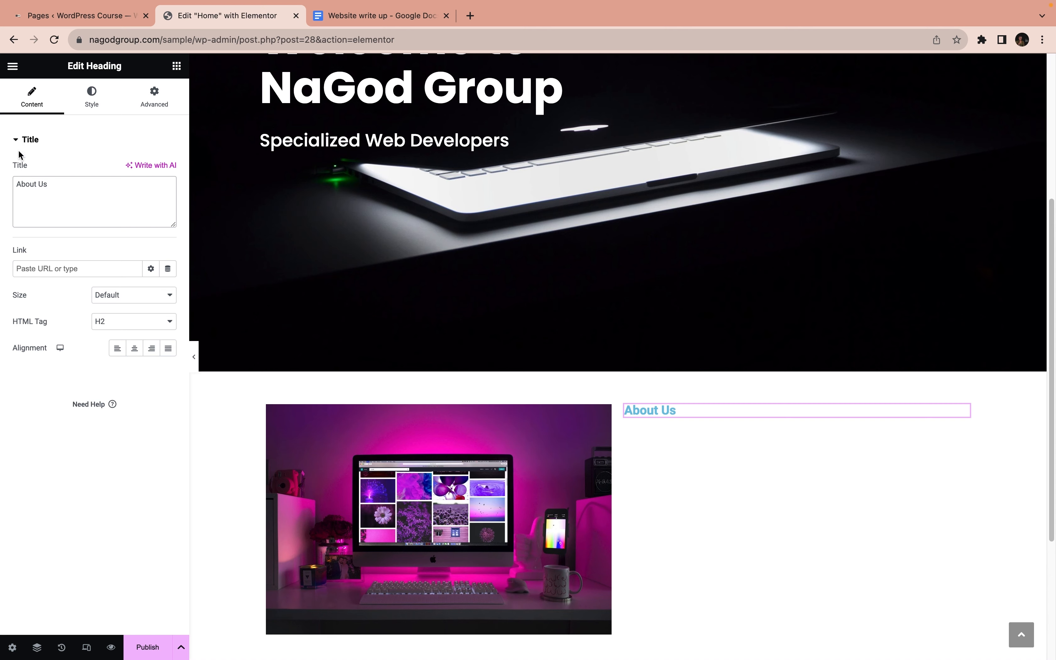
Change the text color of the About Us heading to black
{"action": "left_click", "coordinate": [92, 98]}
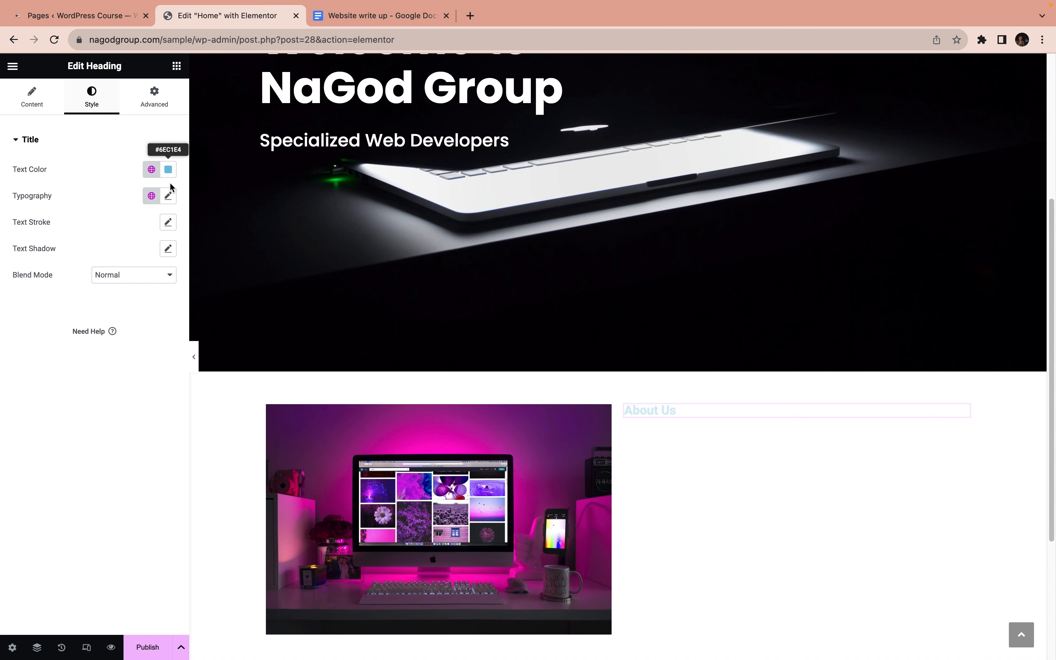
{"action": "left_click", "coordinate": [168, 170]}
{"action": "left_click_drag", "start_coordinate": [116, 232], "coordinate": [81, 318]}
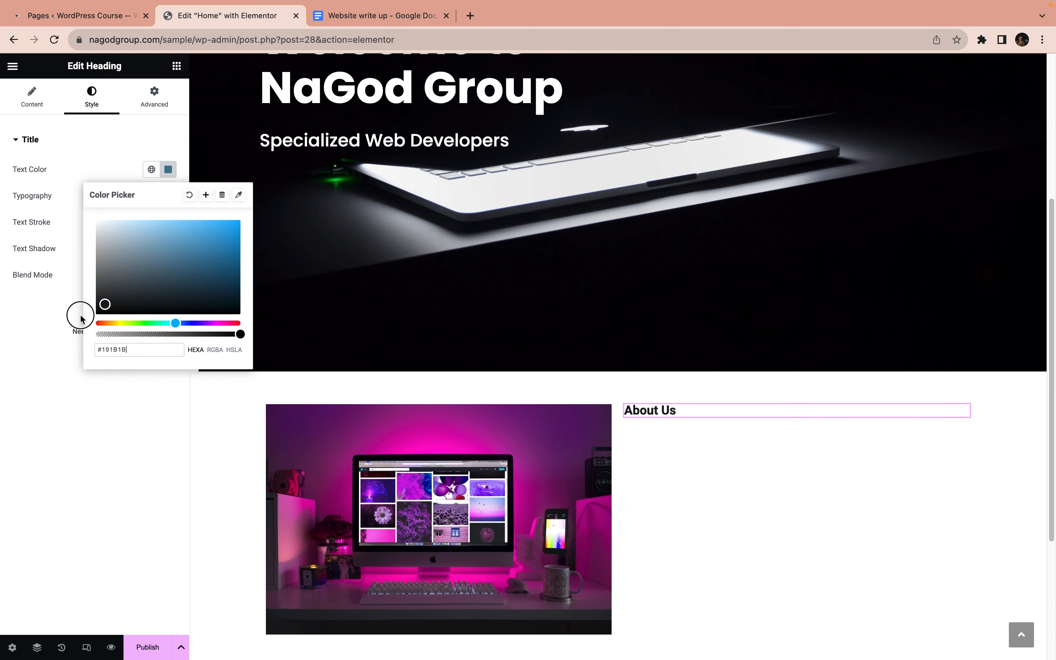
{"action": "left_click", "coordinate": [45, 323]}
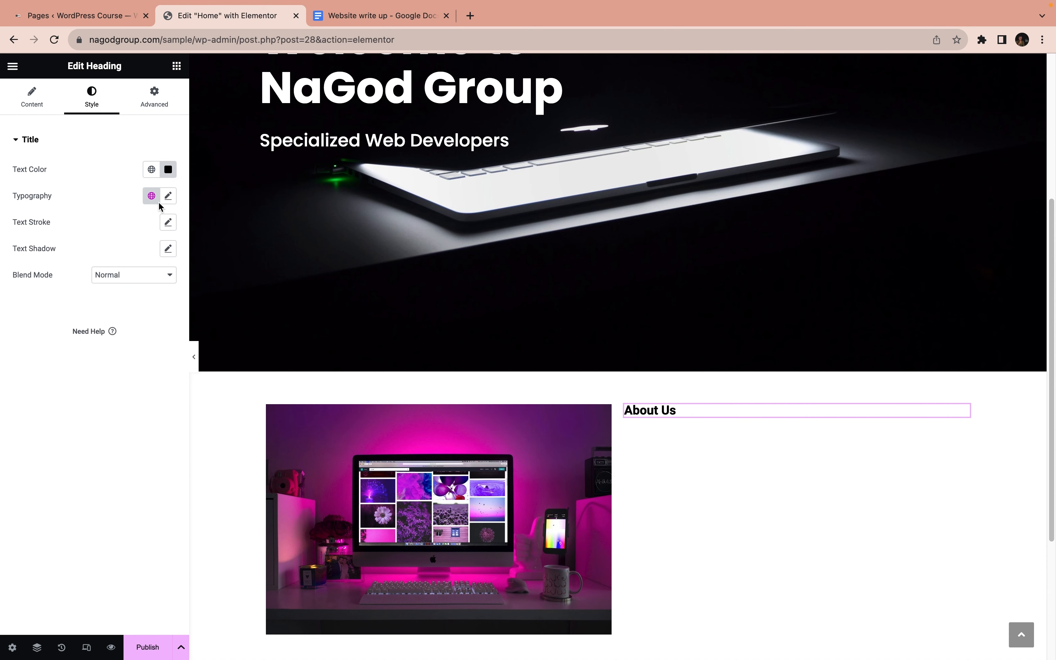
Set the font family of the About Us heading to Poppins
{"action": "left_click", "coordinate": [169, 197]}
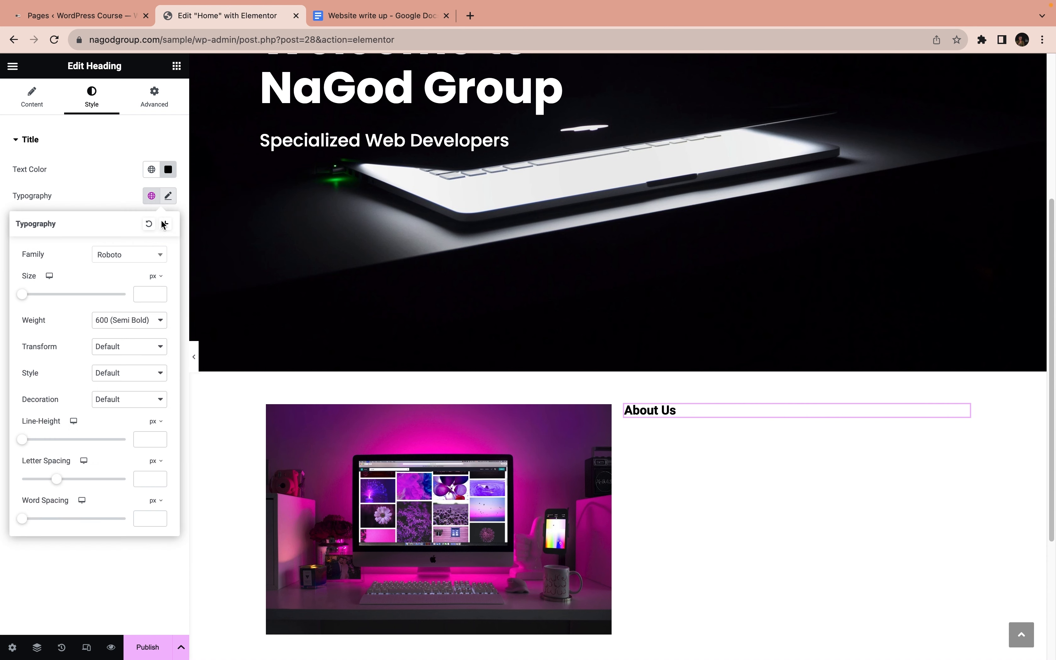
{"action": "left_click", "coordinate": [110, 255]}
{"action": "type", "text": "popp"}
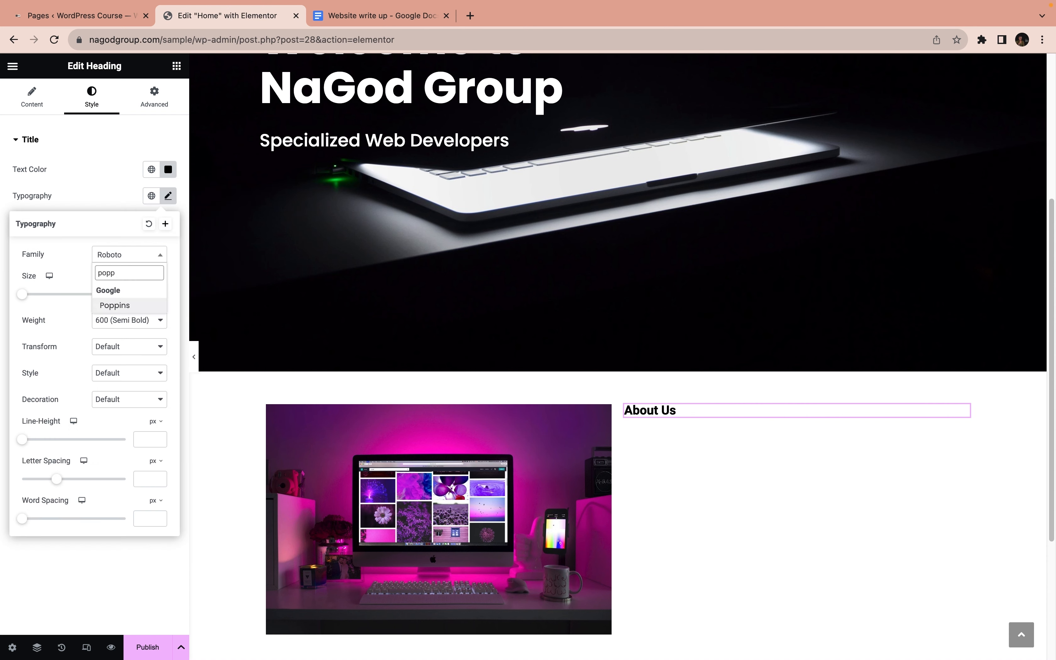
{"action": "key", "text": "Return"}
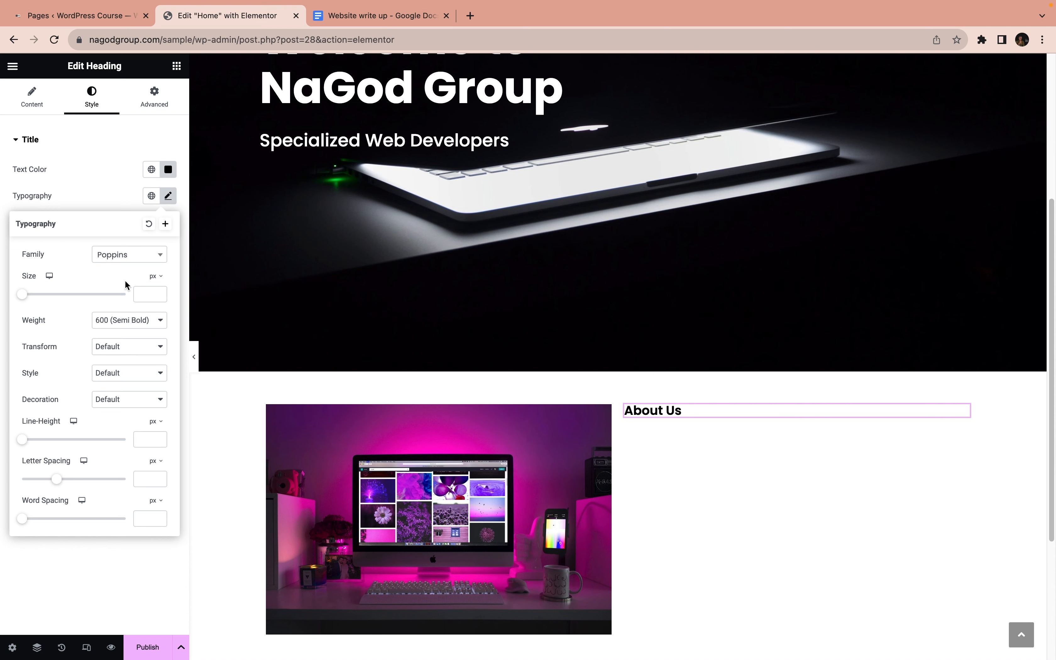
{"action": "left_click", "coordinate": [105, 199]}
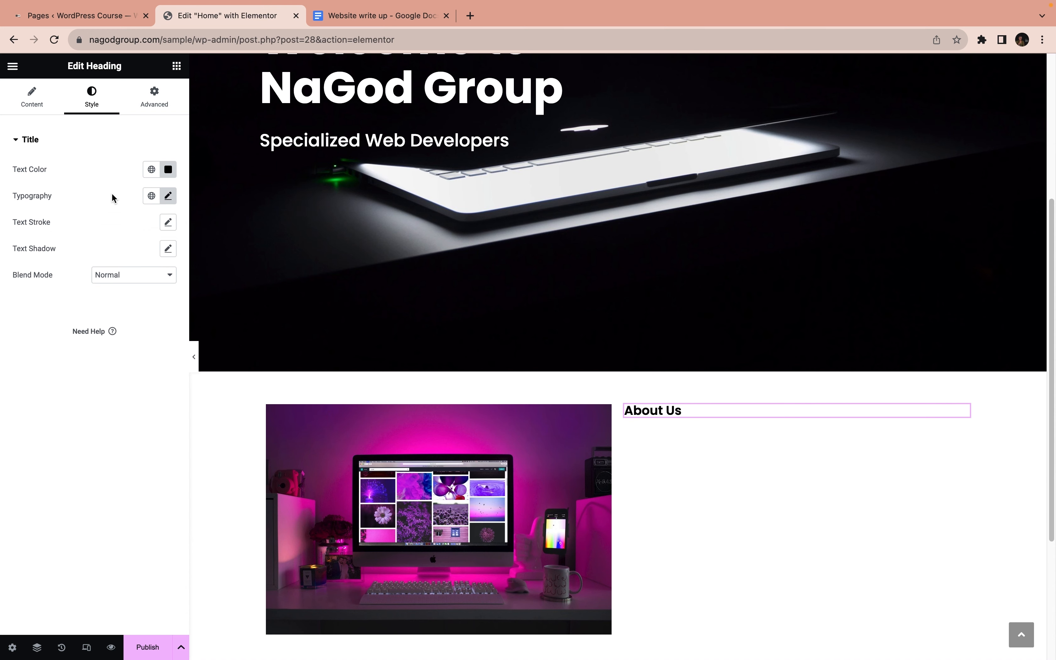
Set the font size of the About Us heading to 3 em
{"action": "left_click", "coordinate": [170, 196]}
{"action": "left_click", "coordinate": [155, 276]}
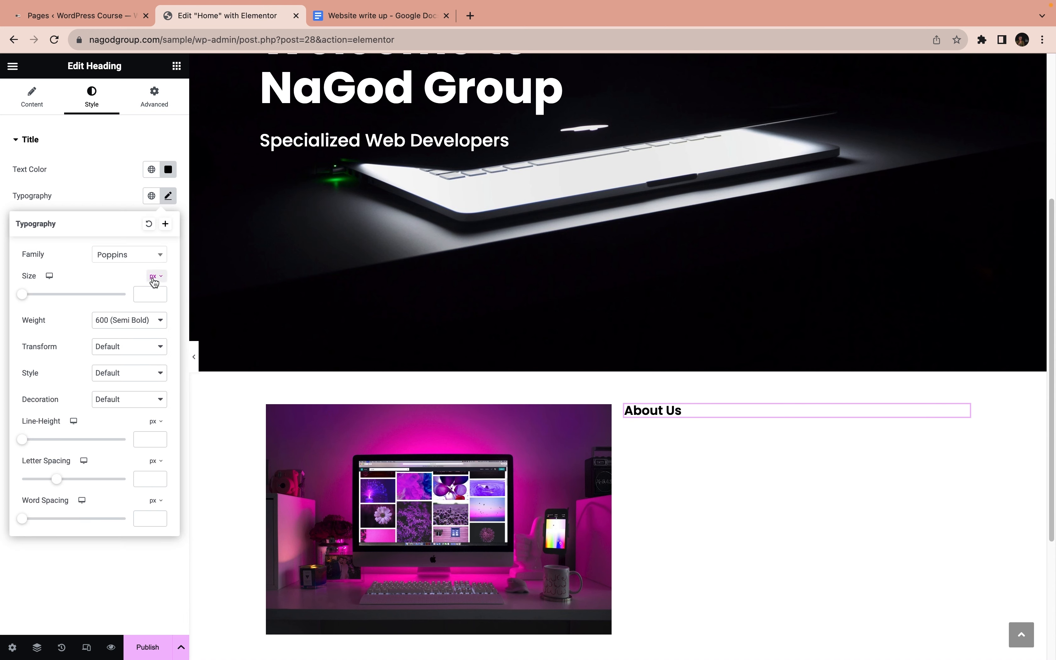
{"action": "left_click", "coordinate": [152, 295]}
{"action": "left_click", "coordinate": [138, 295]}
{"action": "type", "text": "3"}
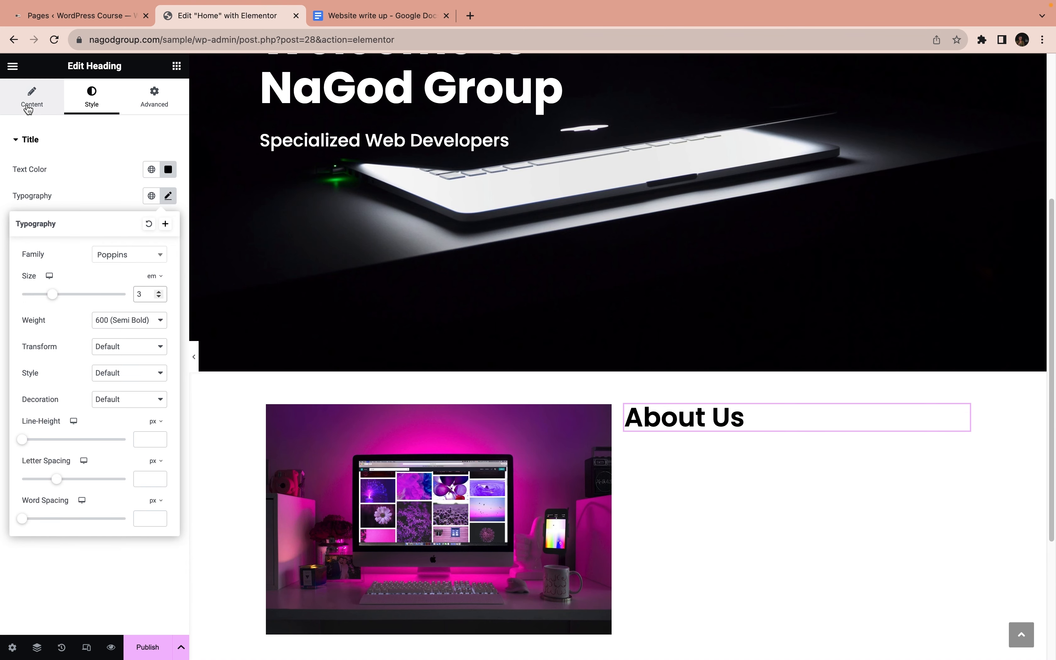
{"action": "left_click", "coordinate": [176, 66]}
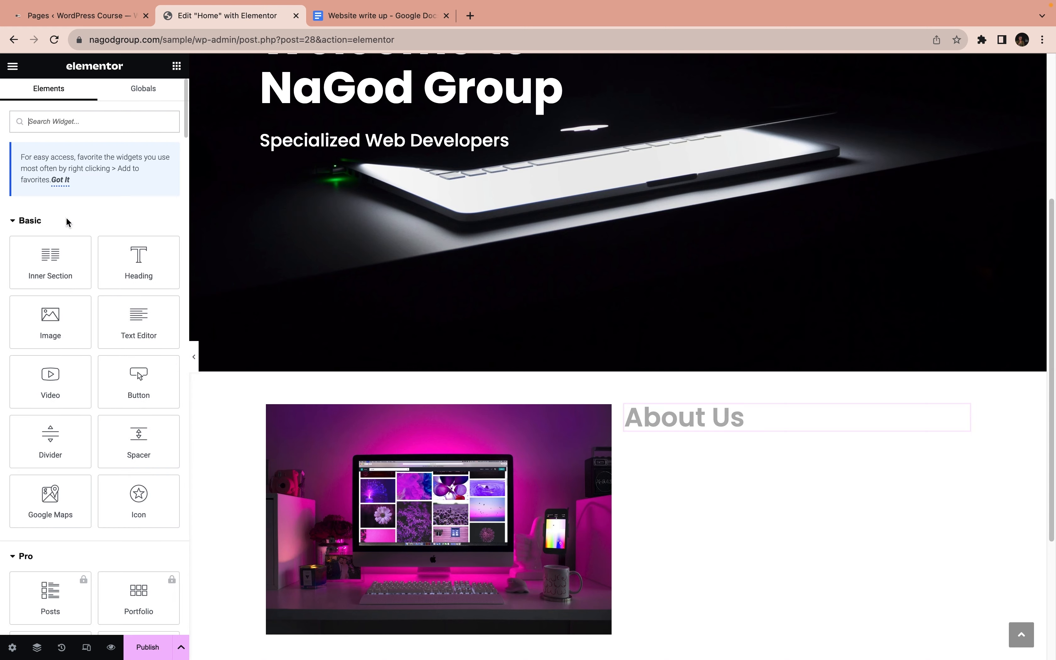
{"action": "left_click_drag", "start_coordinate": [61, 260], "coordinate": [693, 438]}
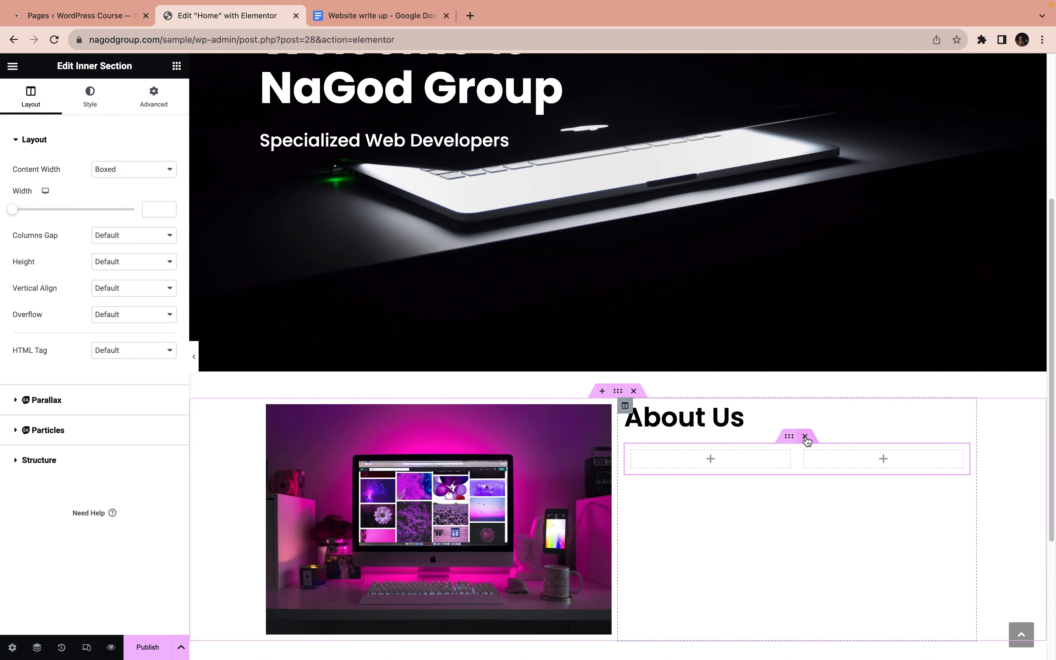
{"action": "left_click", "coordinate": [805, 436]}
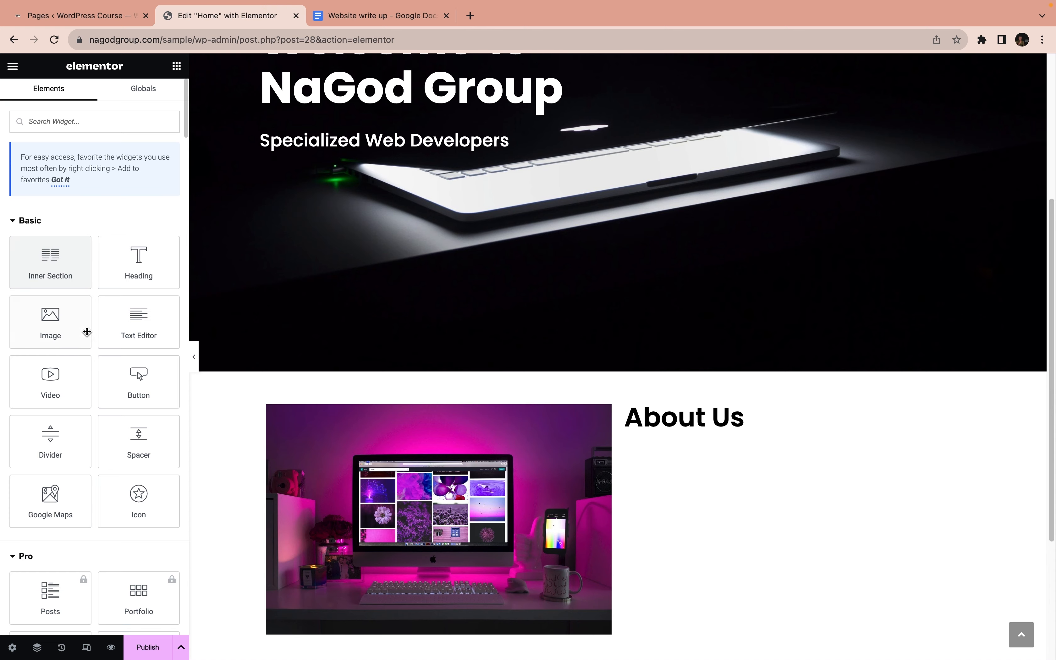
Add a Text Editor widget under About Us, then in the "Website write up" Google Doc copy the HOME text through "the business it represents."
{"action": "left_click_drag", "start_coordinate": [129, 326], "coordinate": [679, 434]}
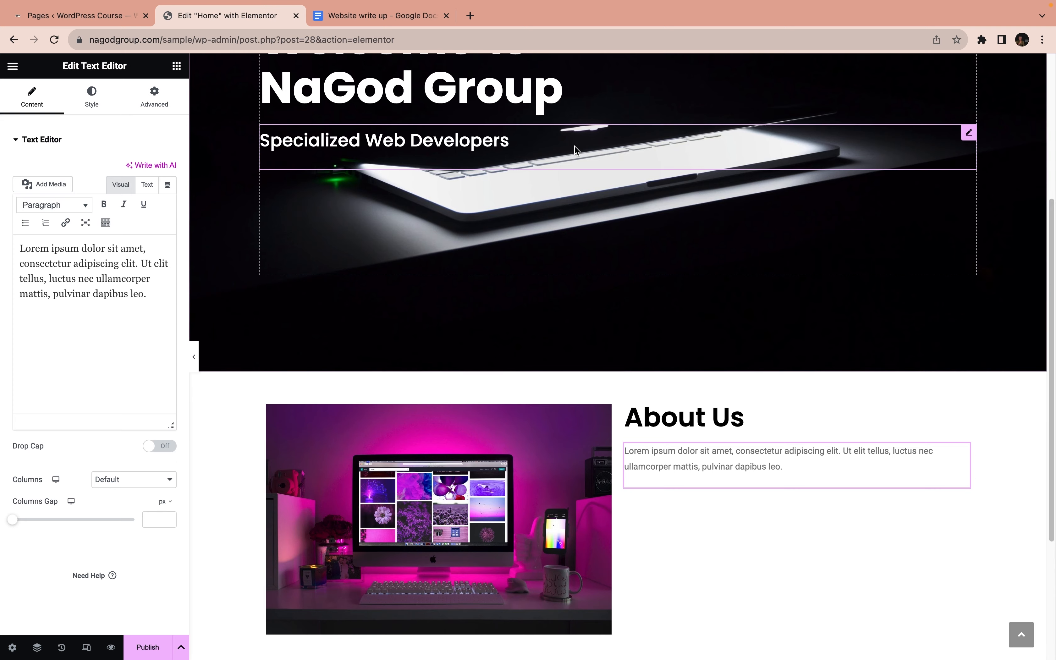
{"action": "left_click", "coordinate": [406, 16]}
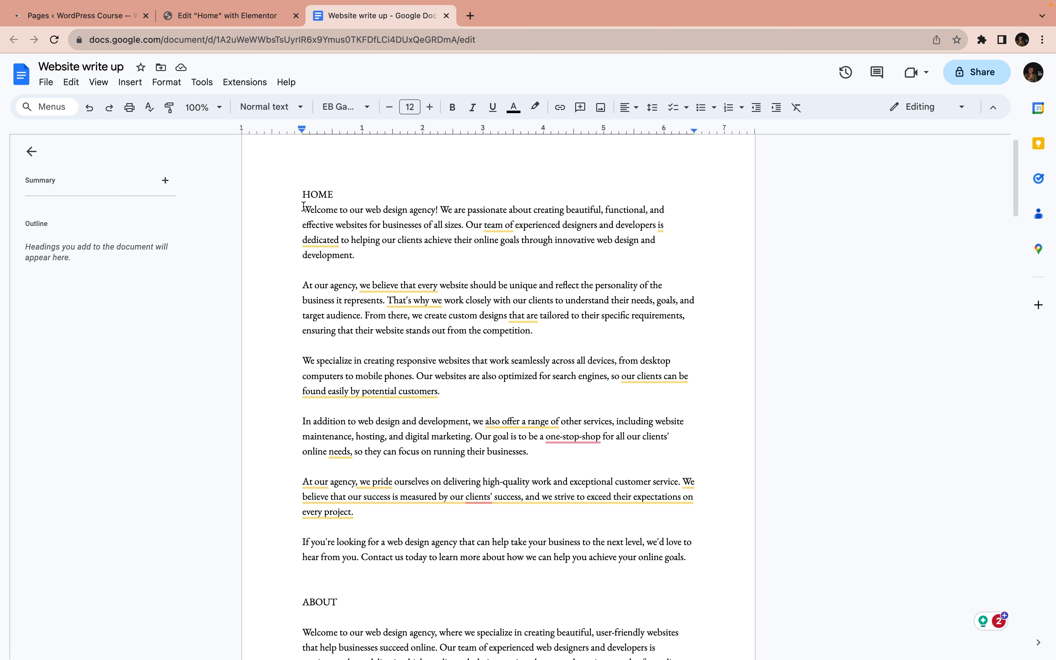
{"action": "left_click_drag", "start_coordinate": [304, 208], "coordinate": [387, 301]}
{"action": "key", "text": "super+c"}
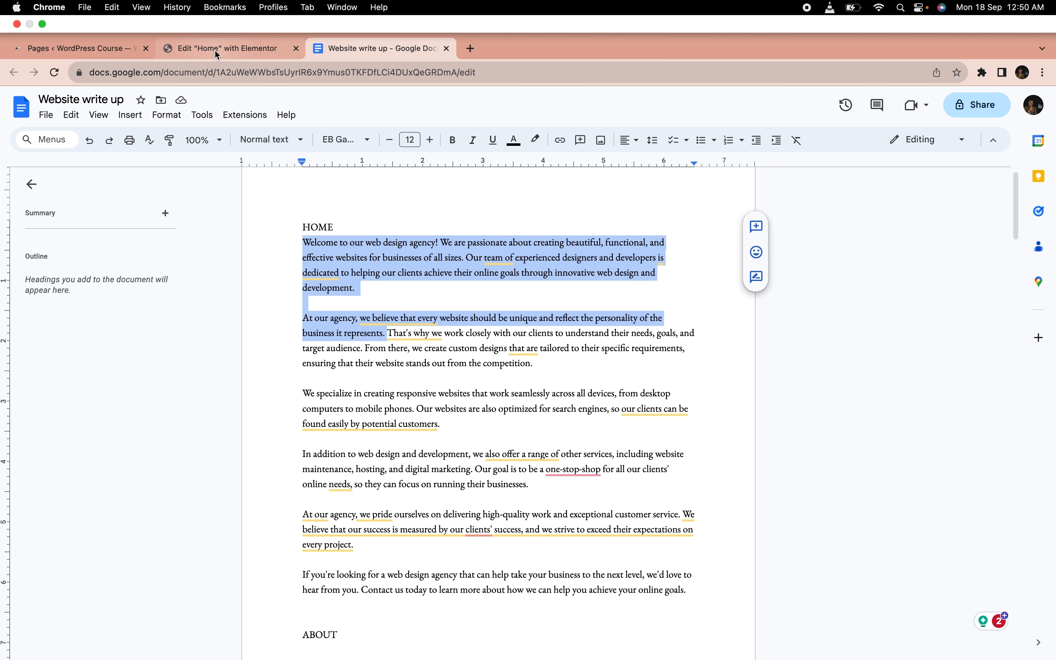
Back in Elementor, replace the placeholder text under About Us with the copied paragraphs and remove the extra blank line between them
{"action": "left_click", "coordinate": [214, 16]}
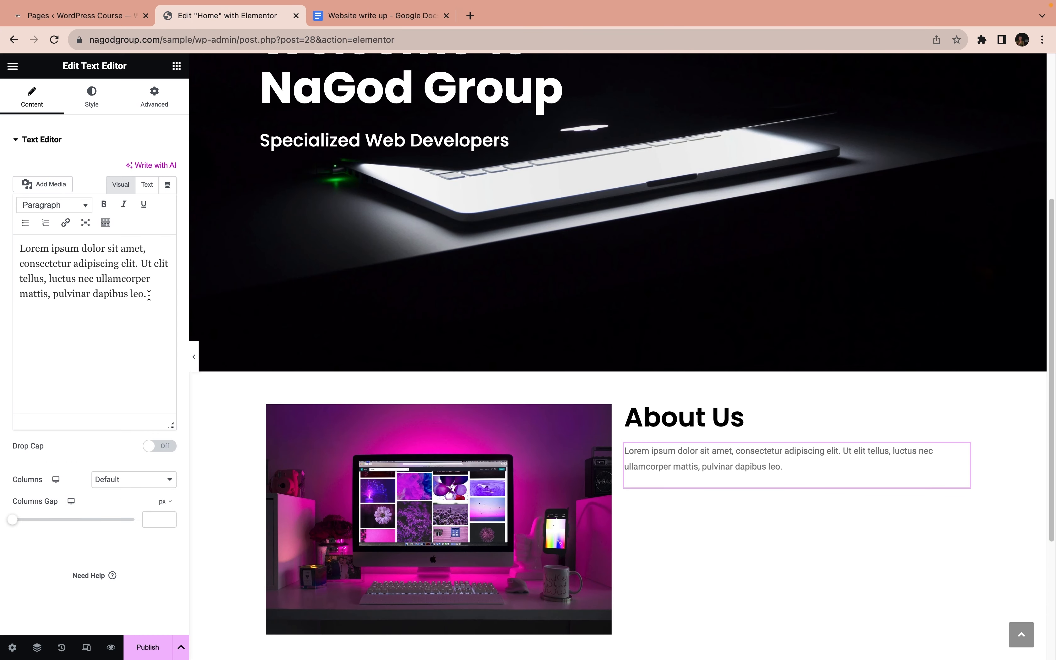
{"action": "left_click", "coordinate": [148, 296]}
{"action": "key", "text": "super+a"}
{"action": "key", "text": "super+v"}
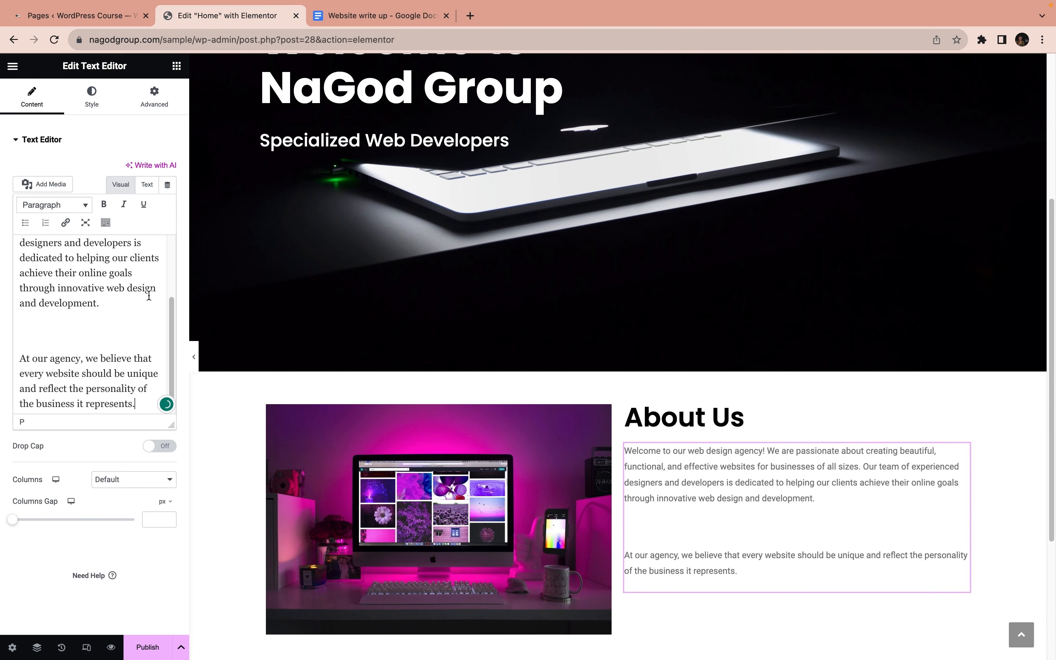
{"action": "left_click", "coordinate": [19, 358]}
{"action": "key", "text": "BackSpace"}
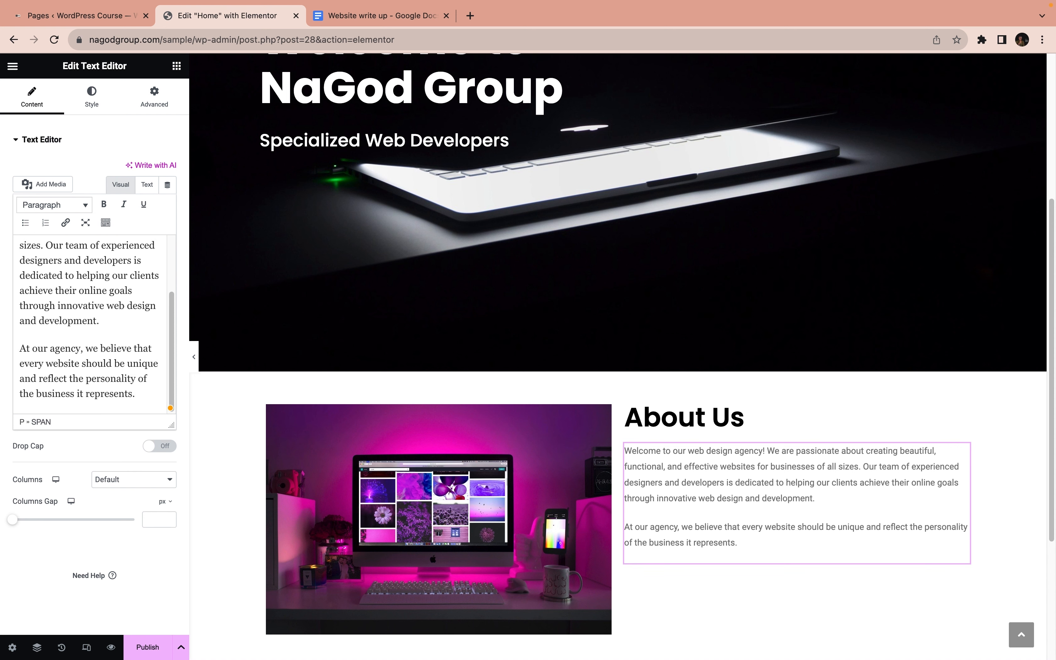
Set the text color of the About Us paragraphs to black, #000000
{"action": "left_click", "coordinate": [92, 100]}
{"action": "left_click", "coordinate": [165, 194]}
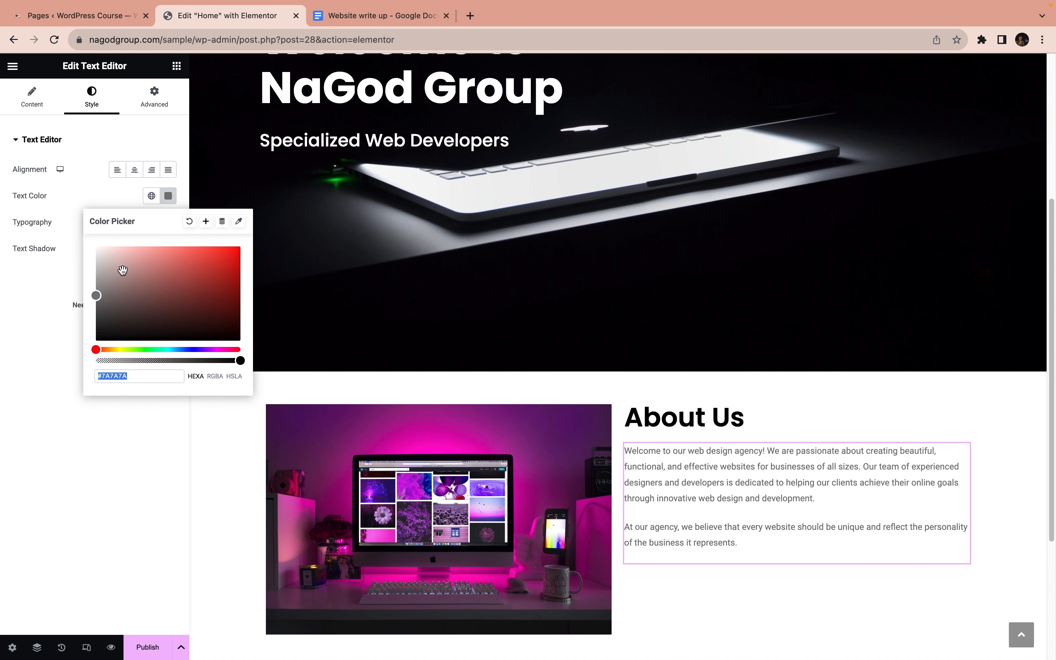
{"action": "left_click", "coordinate": [98, 299]}
{"action": "left_click_drag", "start_coordinate": [98, 298], "coordinate": [82, 357]}
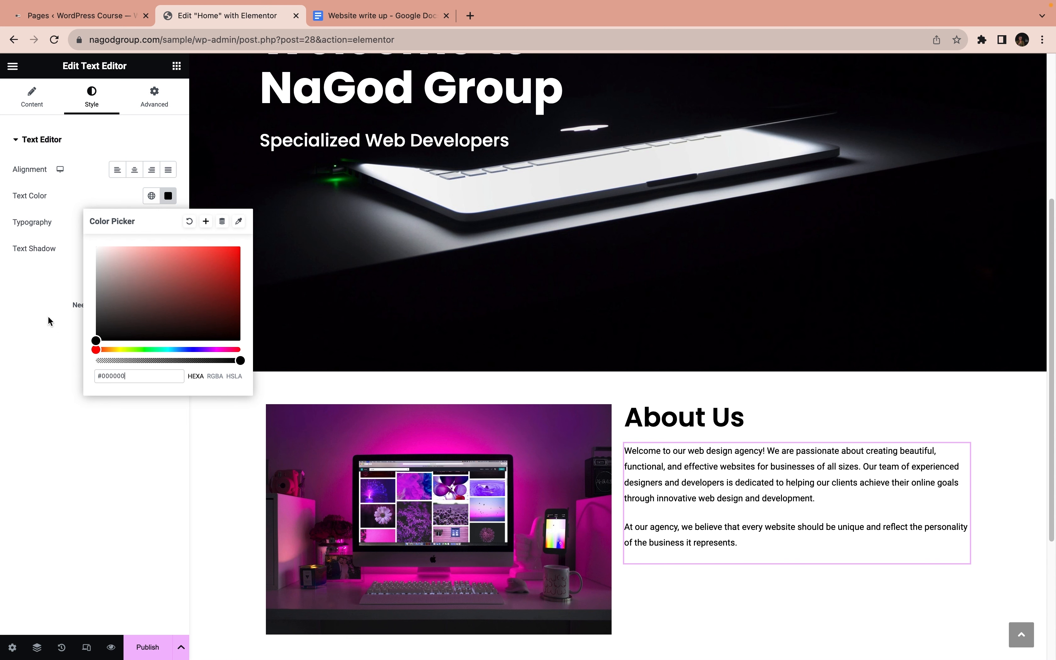
{"action": "left_click", "coordinate": [36, 302]}
Set the font family of the About Us paragraphs to Poppins
{"action": "left_click", "coordinate": [169, 223]}
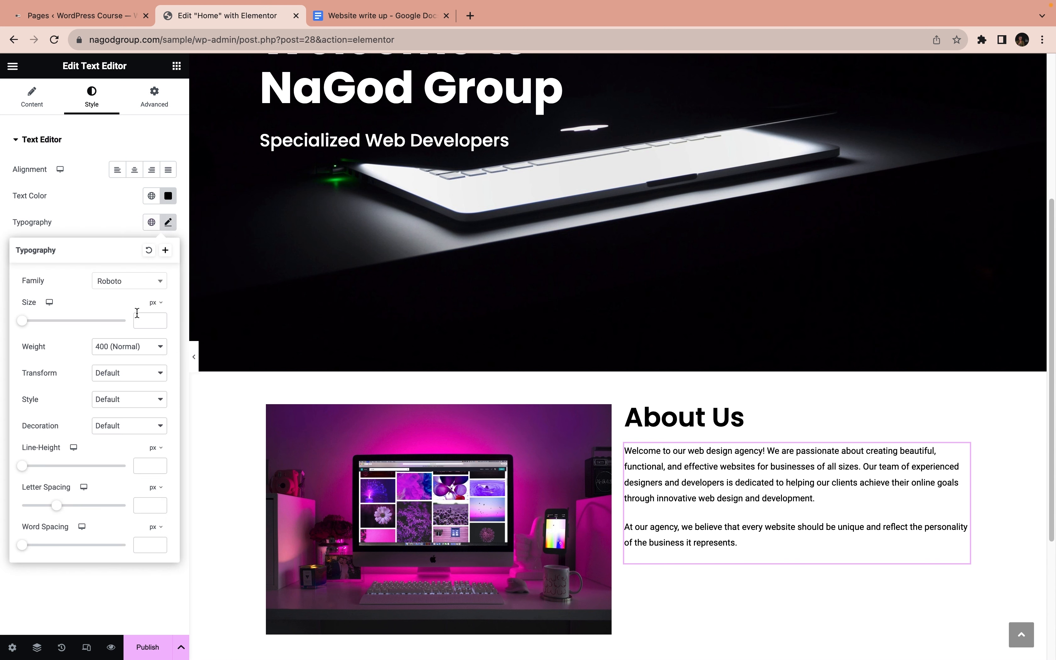
{"action": "left_click", "coordinate": [127, 281]}
{"action": "type", "text": "popp"}
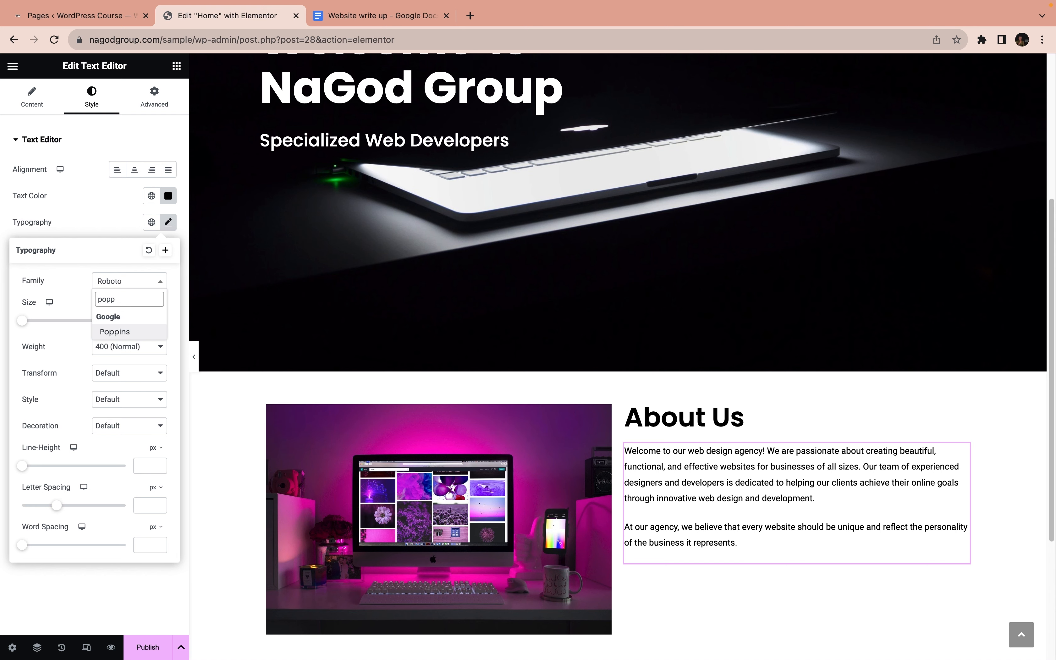
{"action": "key", "text": "Return"}
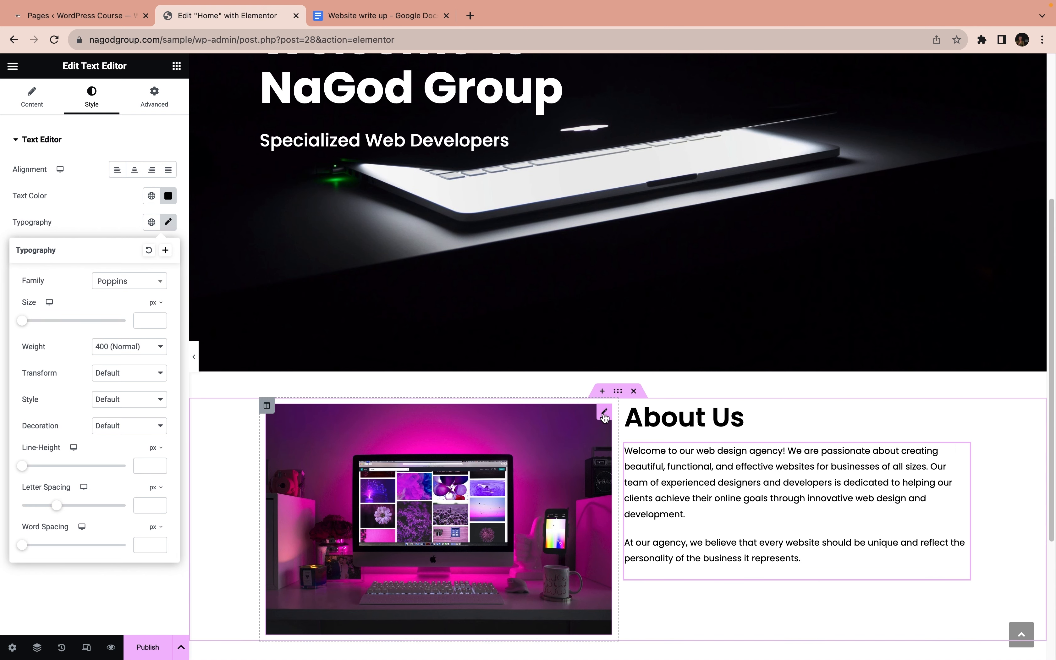
Round the corners of the About Us image with a border radius of 7 px on all sides
{"action": "left_click", "coordinate": [604, 415]}
{"action": "left_click", "coordinate": [90, 96]}
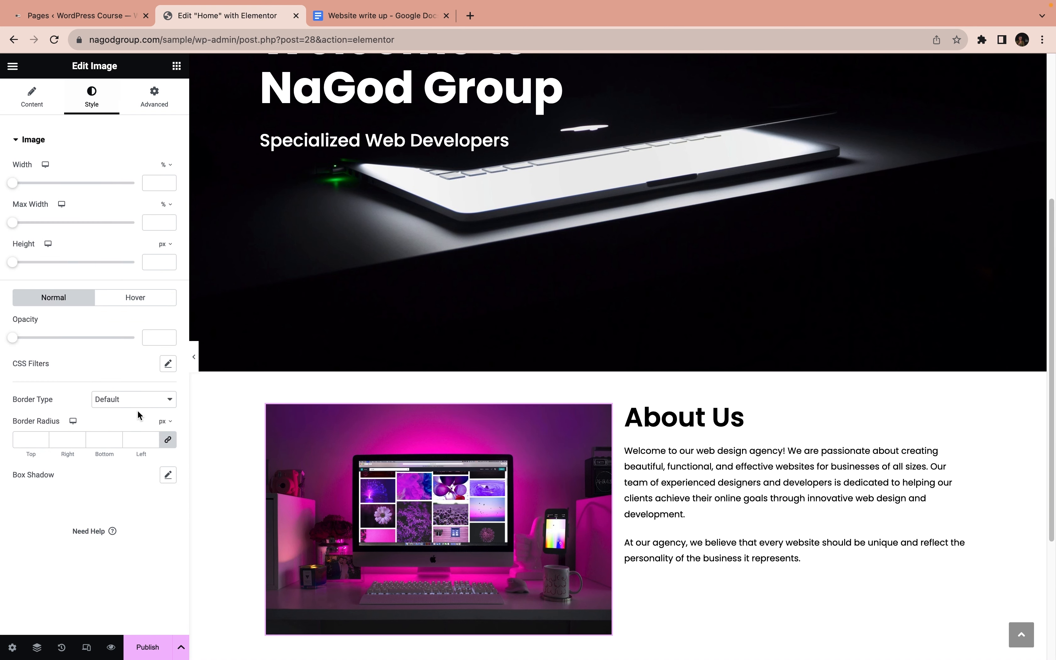
{"action": "left_click", "coordinate": [33, 438]}
Set the About Us paragraphs to a font size of 1.1 em and a line height of 1.4 em
{"action": "scroll", "coordinate": [342, 465], "scroll_direction": "down", "scroll_amount": 3}
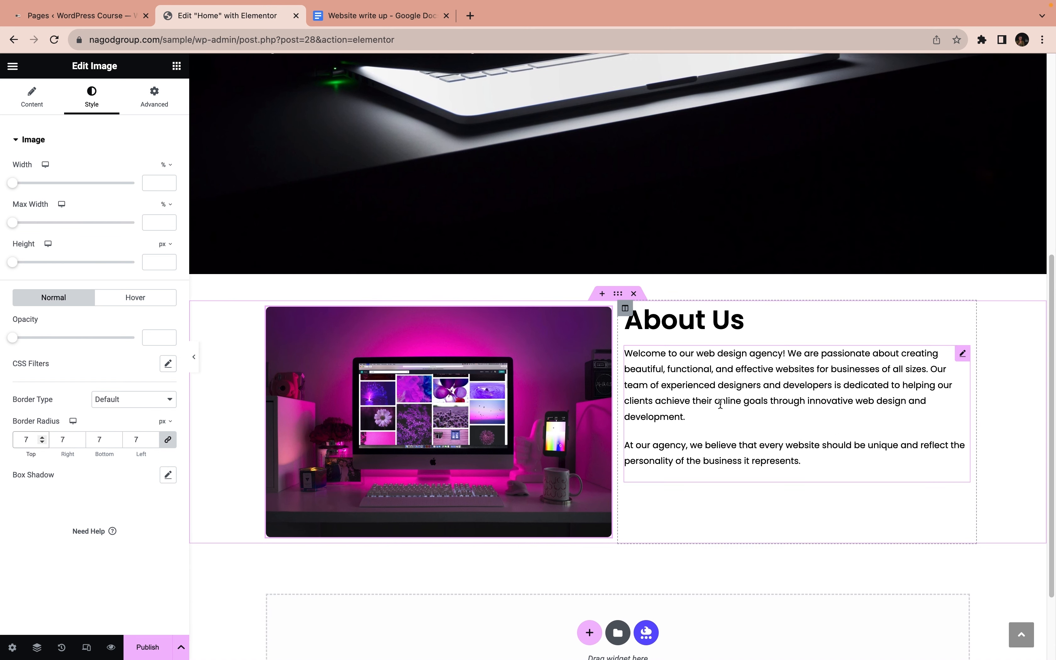
{"action": "left_click", "coordinate": [661, 398]}
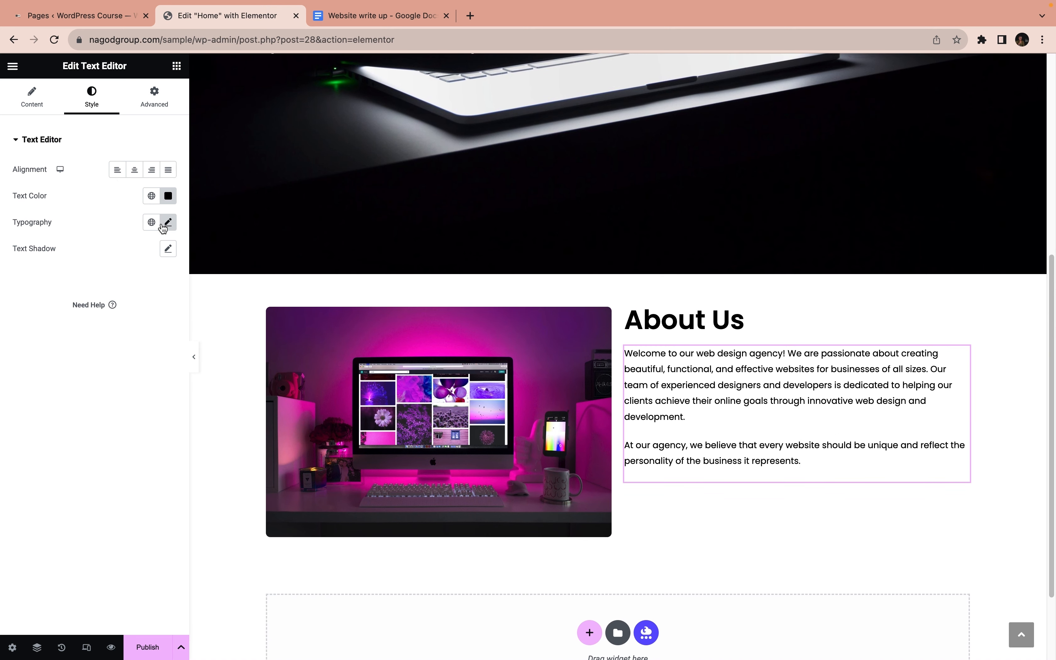
{"action": "left_click", "coordinate": [168, 222]}
{"action": "left_click", "coordinate": [156, 302]}
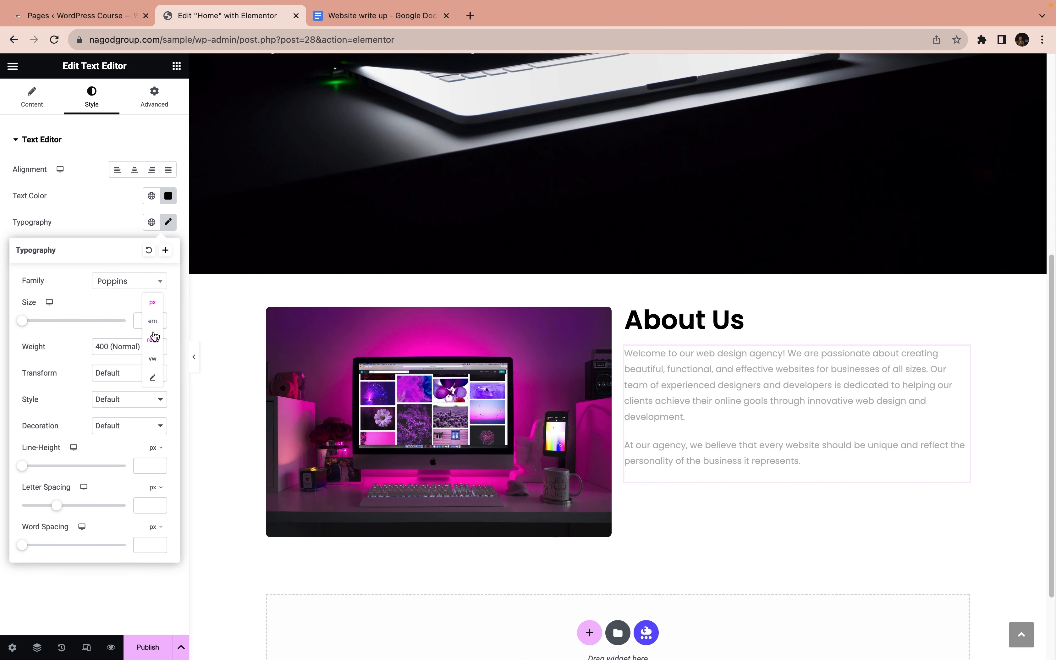
{"action": "left_click", "coordinate": [153, 323]}
{"action": "left_click", "coordinate": [149, 320]}
{"action": "type", "text": "1"}
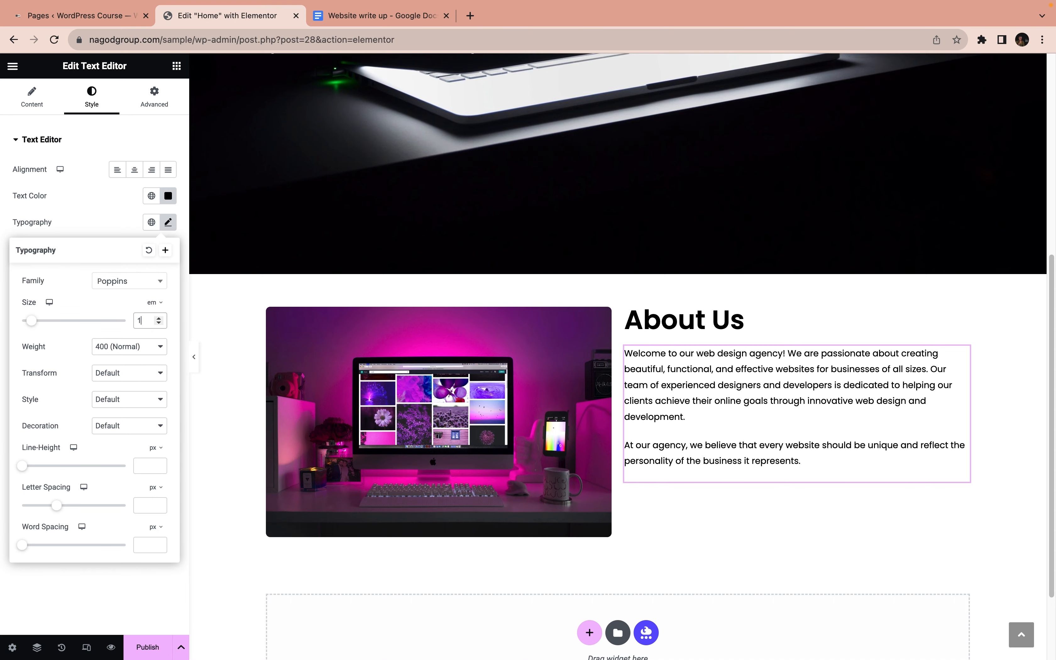
{"action": "type", "text": ".1"}
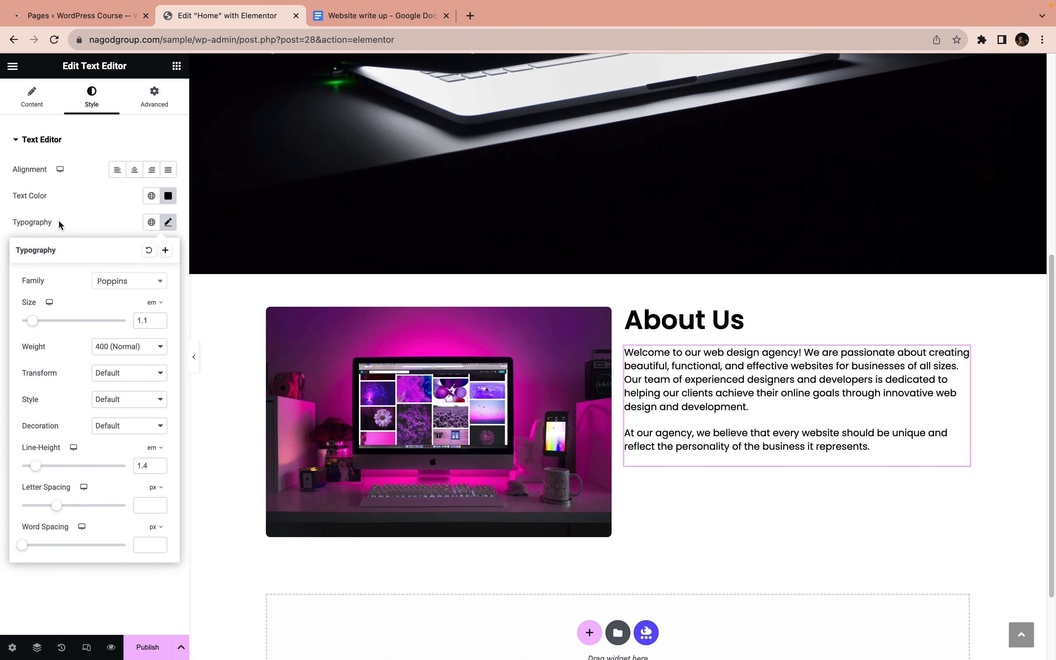
Find the Button widget and add it below the About Us paragraphs
{"action": "left_click", "coordinate": [158, 102]}
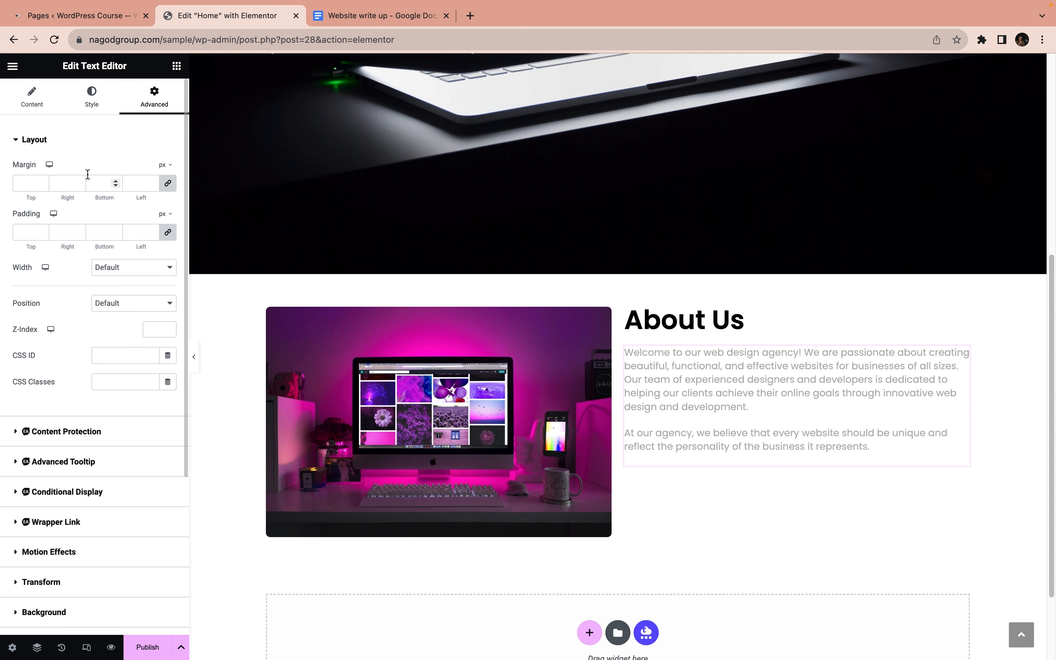
{"action": "left_click", "coordinate": [176, 66]}
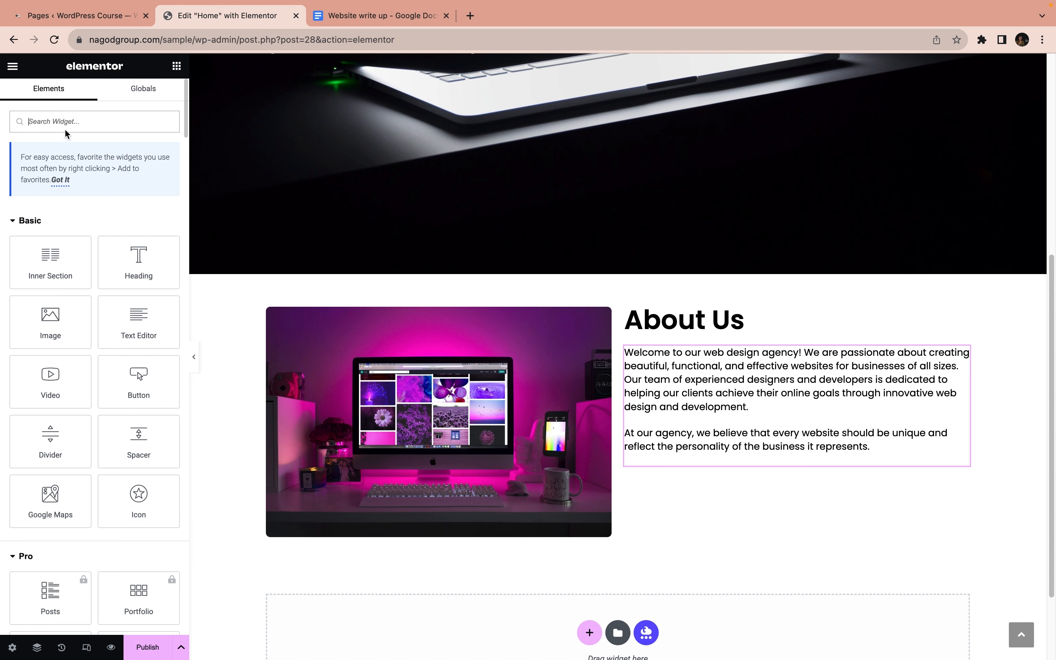
{"action": "type", "text": "button"}
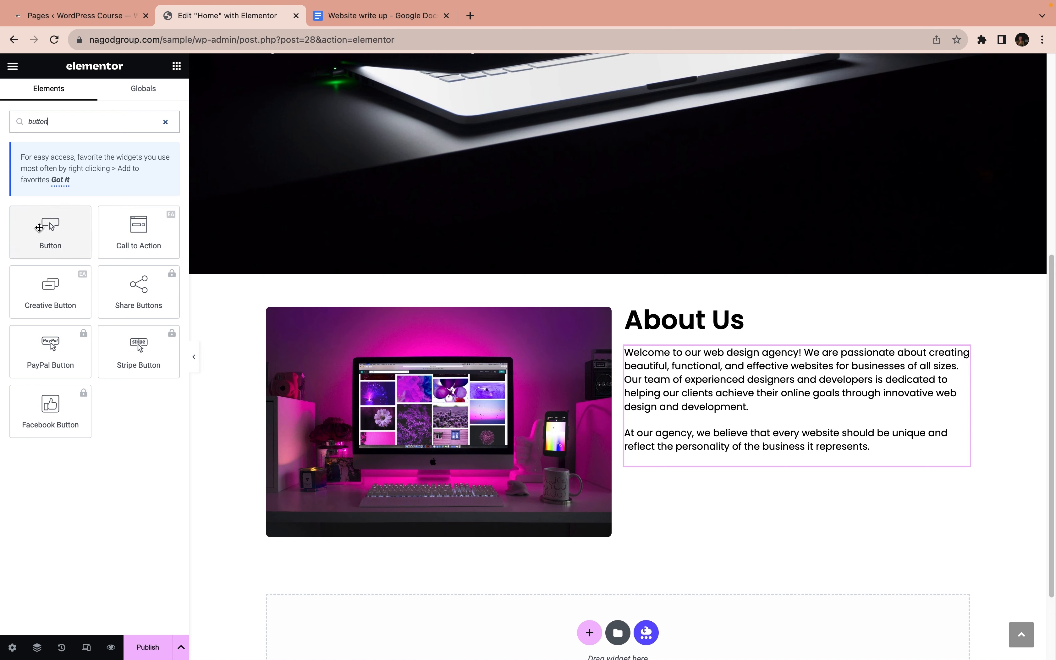
{"action": "left_click_drag", "start_coordinate": [50, 226], "coordinate": [691, 466]}
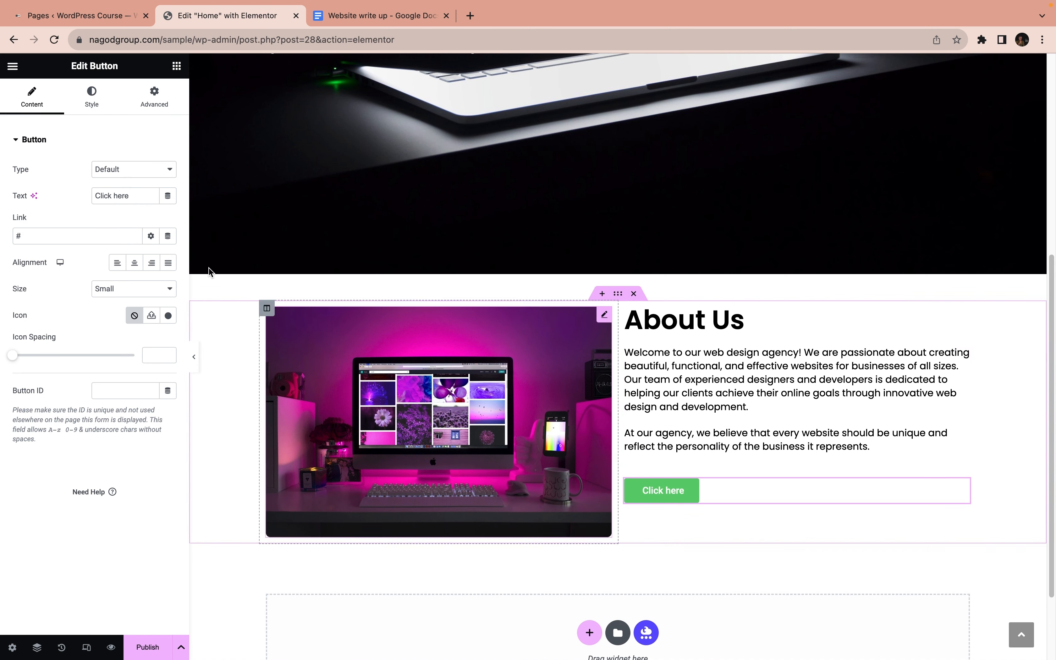
Change the new button's text to READ MORE
{"action": "left_click_drag", "start_coordinate": [139, 195], "coordinate": [87, 195]}
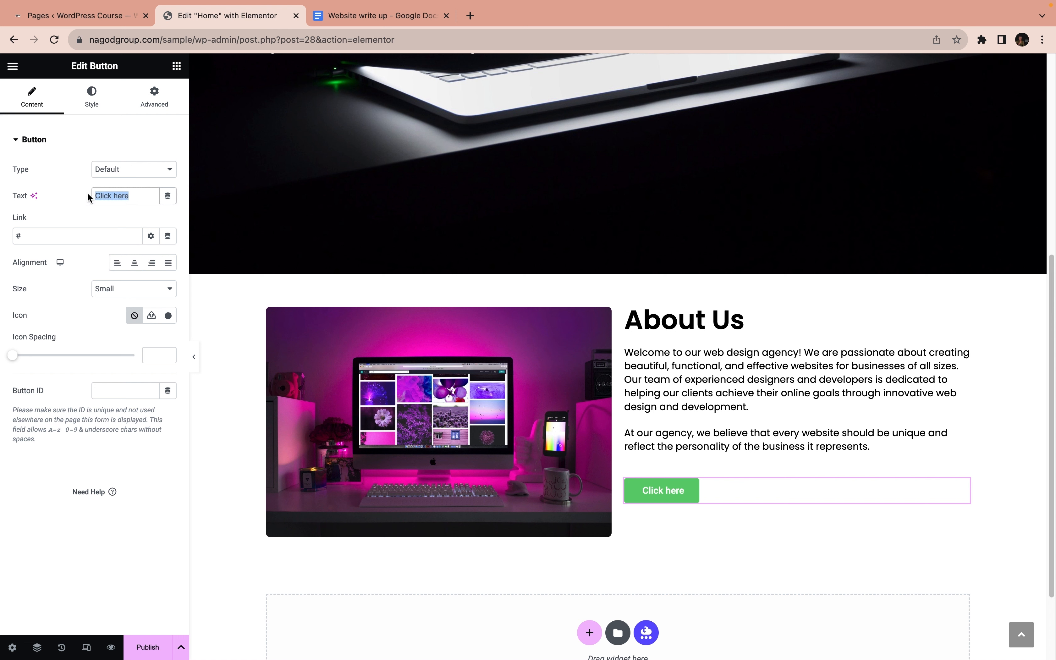
{"action": "type", "text": "READ N"}
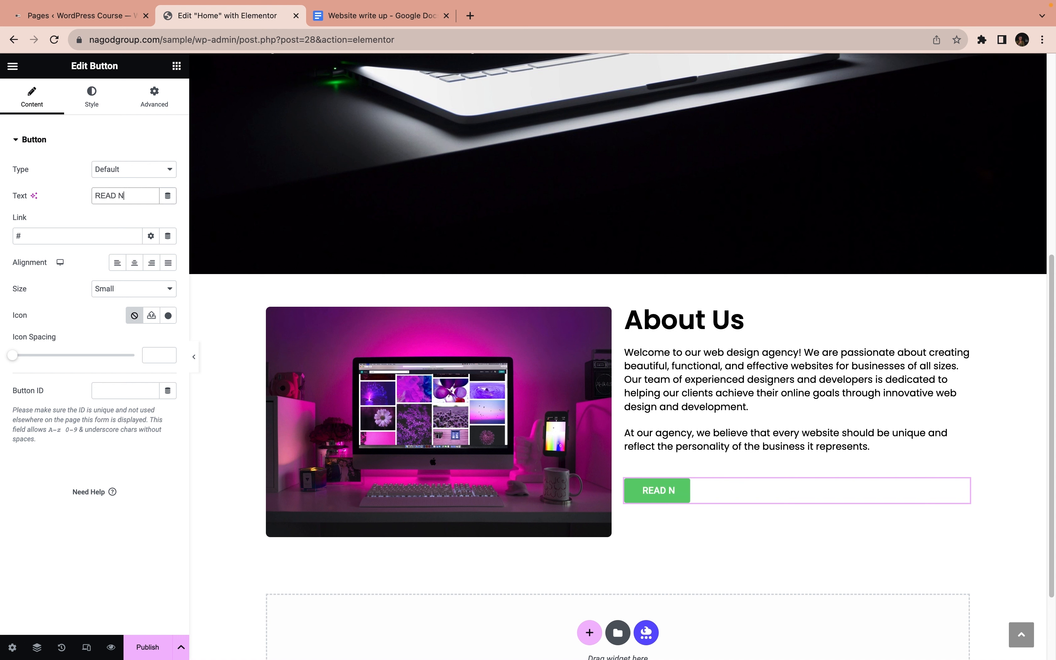
{"action": "key", "text": "BackSpace"}
{"action": "type", "text": "MORE"}
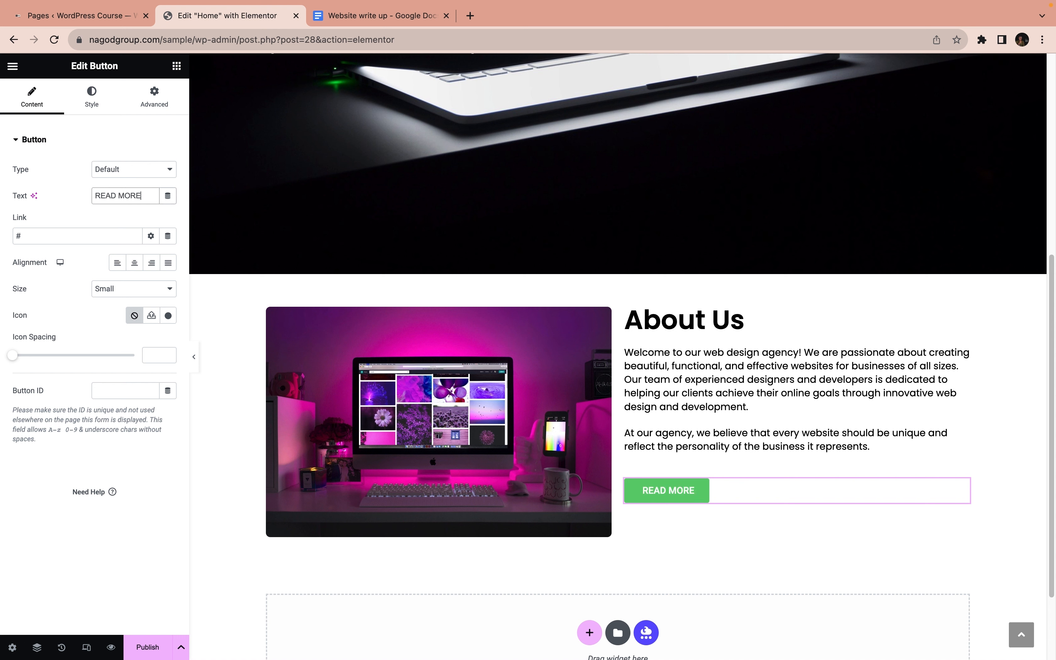
Set the background color of the READ MORE button to black, #000000
{"action": "left_click", "coordinate": [92, 98]}
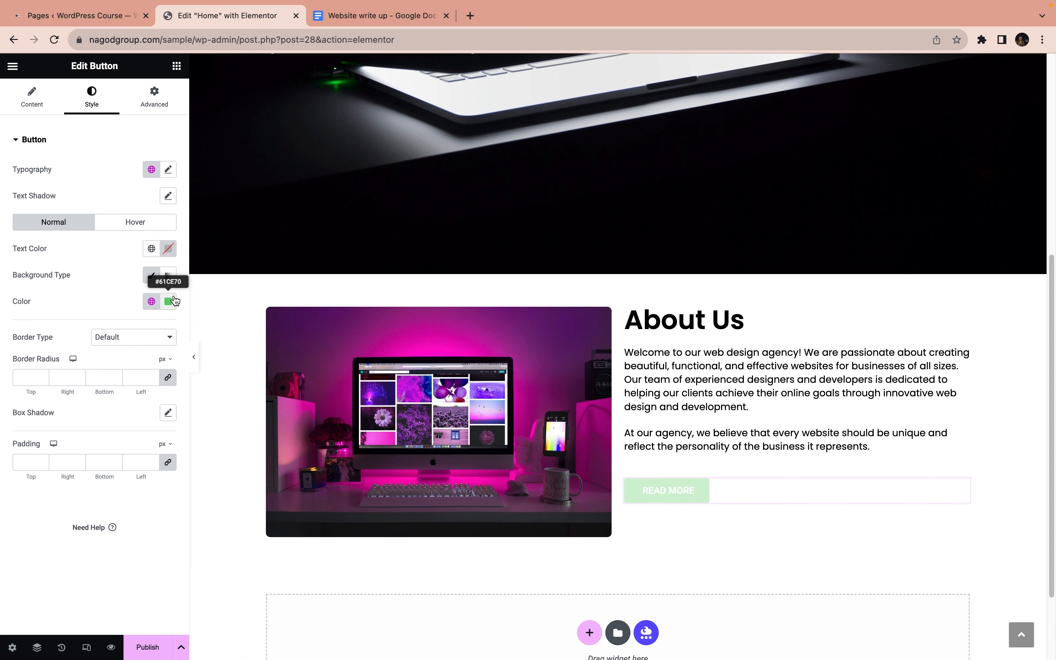
{"action": "left_click", "coordinate": [169, 301]}
{"action": "left_click_drag", "start_coordinate": [105, 420], "coordinate": [89, 447]}
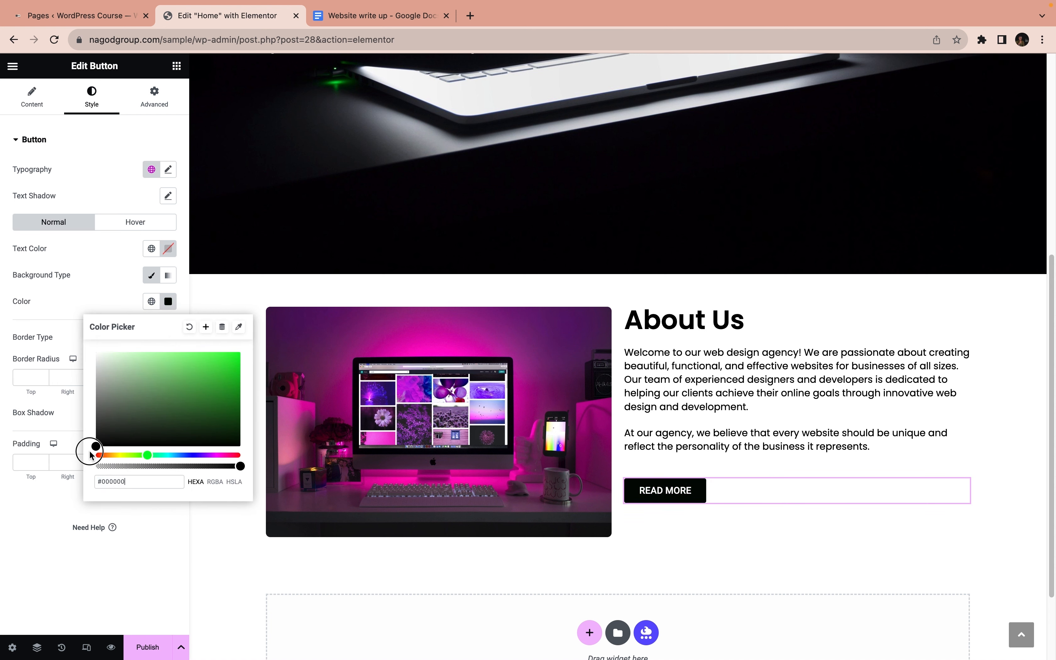
Set the font family of the READ MORE button to Poppins
{"action": "left_click", "coordinate": [171, 168]}
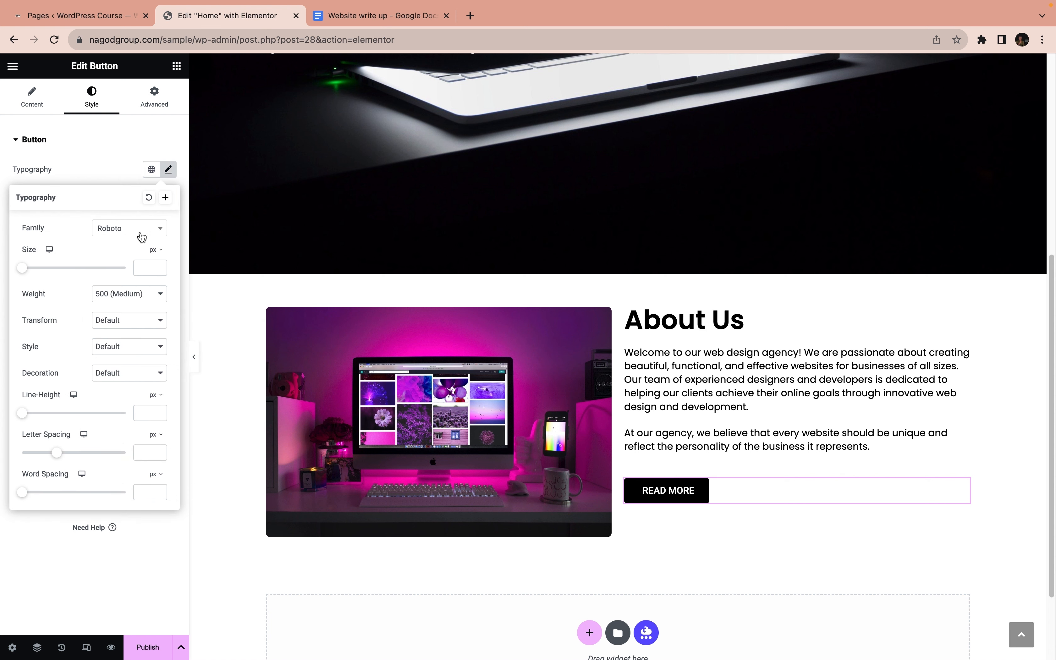
{"action": "left_click", "coordinate": [139, 236]}
{"action": "type", "text": "popp"}
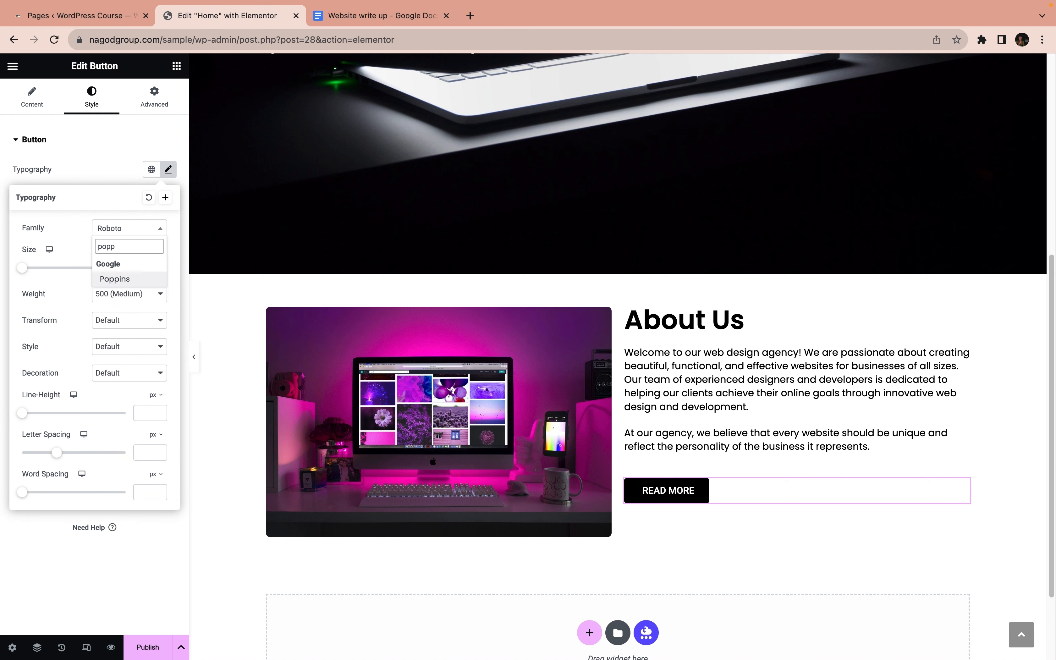
{"action": "key", "text": "Return"}
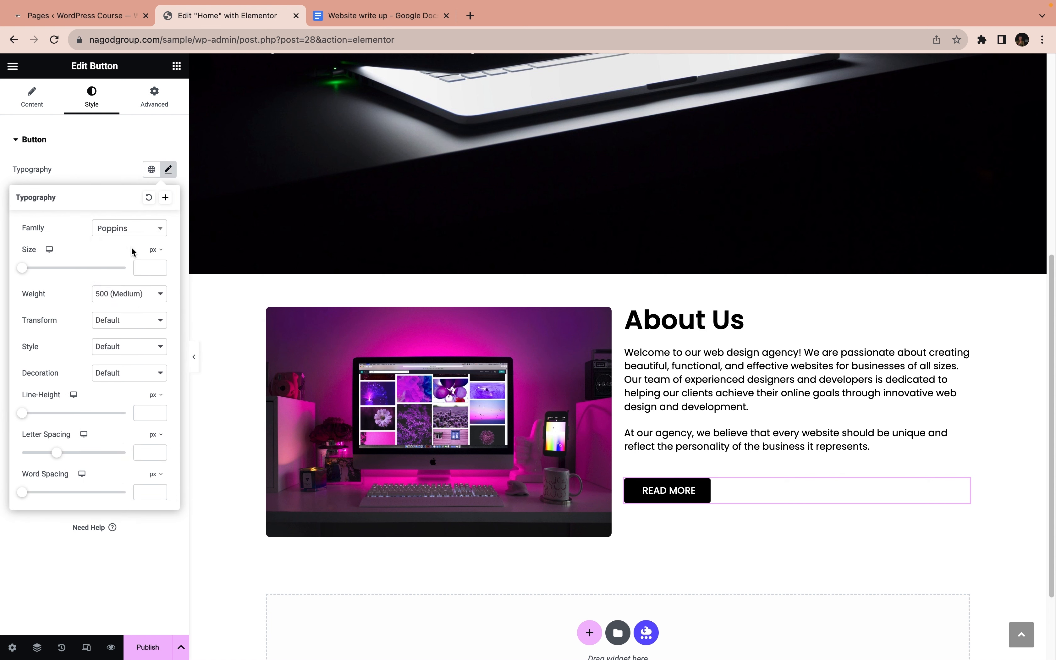
Set the font size of the READ MORE button to 1.3 em, leaving the font style at Default
{"action": "left_click", "coordinate": [154, 258]}
{"action": "left_click", "coordinate": [143, 266]}
{"action": "type", "text": "1"}
{"action": "left_click", "coordinate": [157, 265]}
{"action": "left_click", "coordinate": [157, 265]}
{"action": "left_click", "coordinate": [157, 264]}
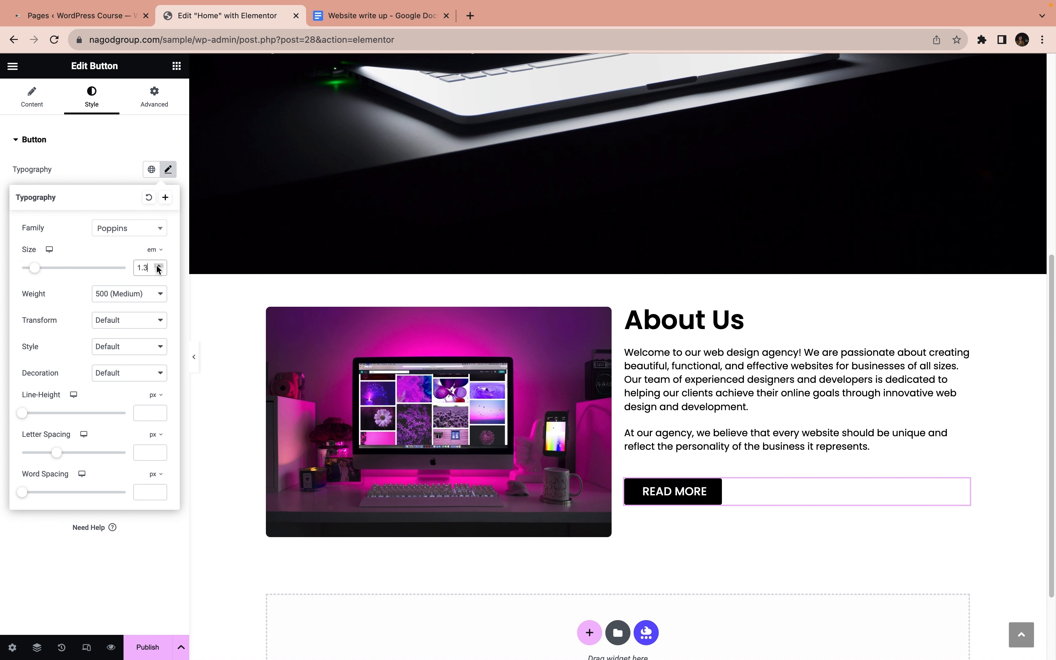
{"action": "left_click", "coordinate": [104, 348]}
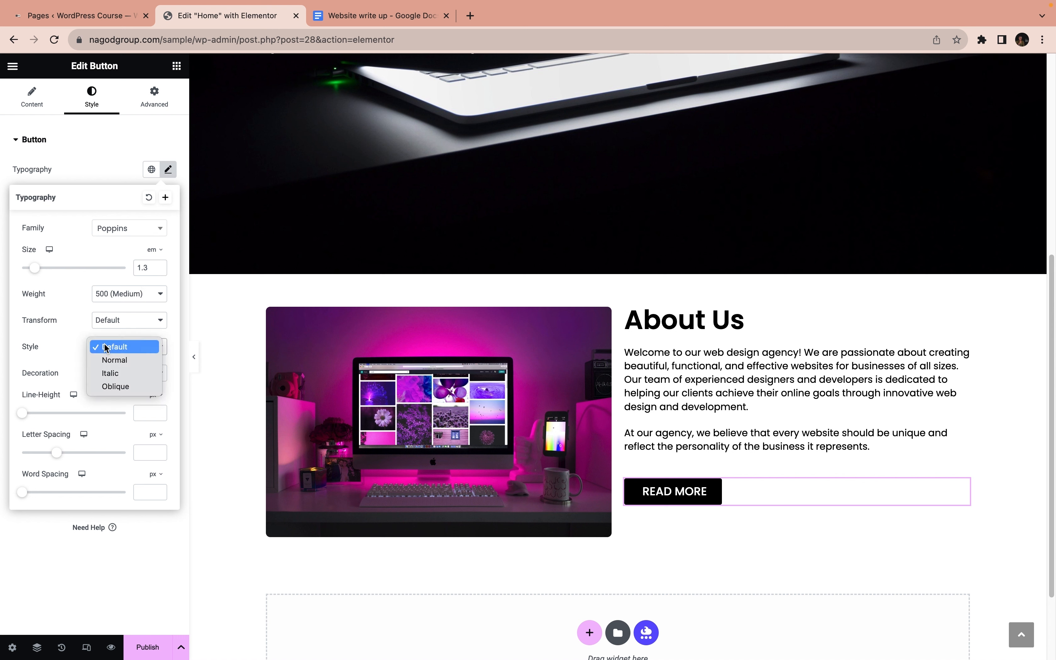
{"action": "left_click", "coordinate": [72, 343]}
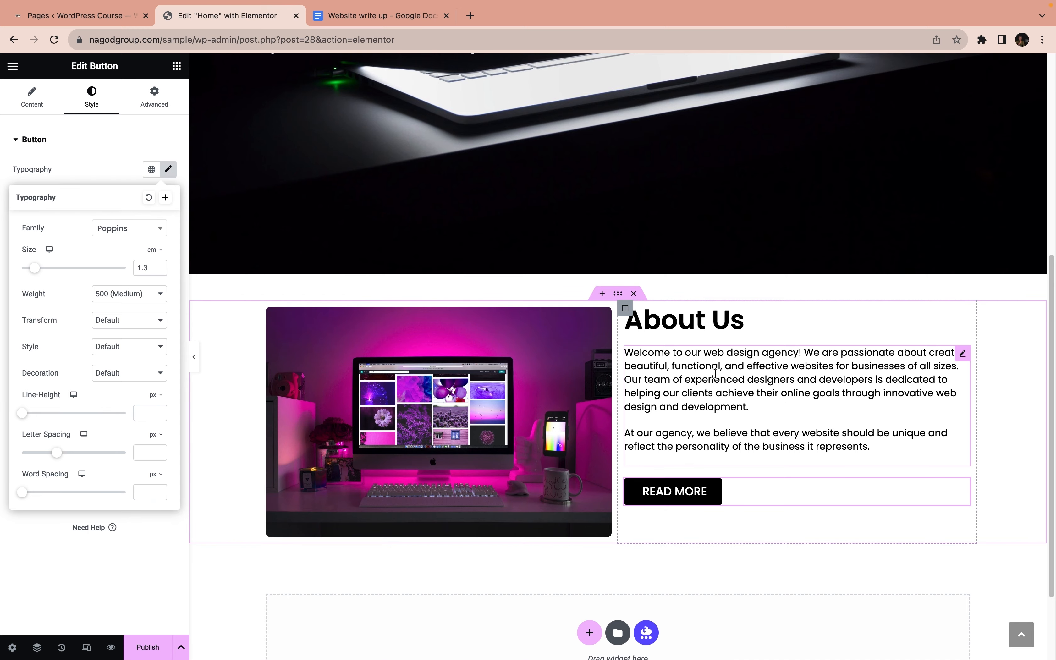
Preview the hero and About Us sections at full width with the editing panel hidden, and restore the panel
{"action": "scroll", "coordinate": [707, 441], "scroll_direction": "down", "scroll_amount": 1}
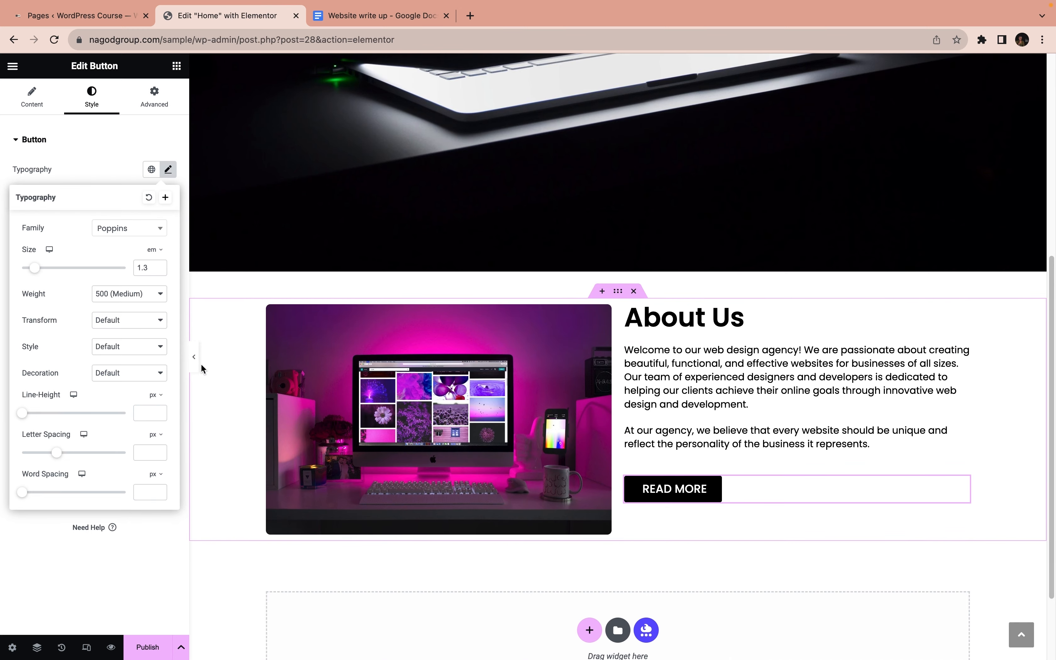
{"action": "left_click", "coordinate": [195, 357]}
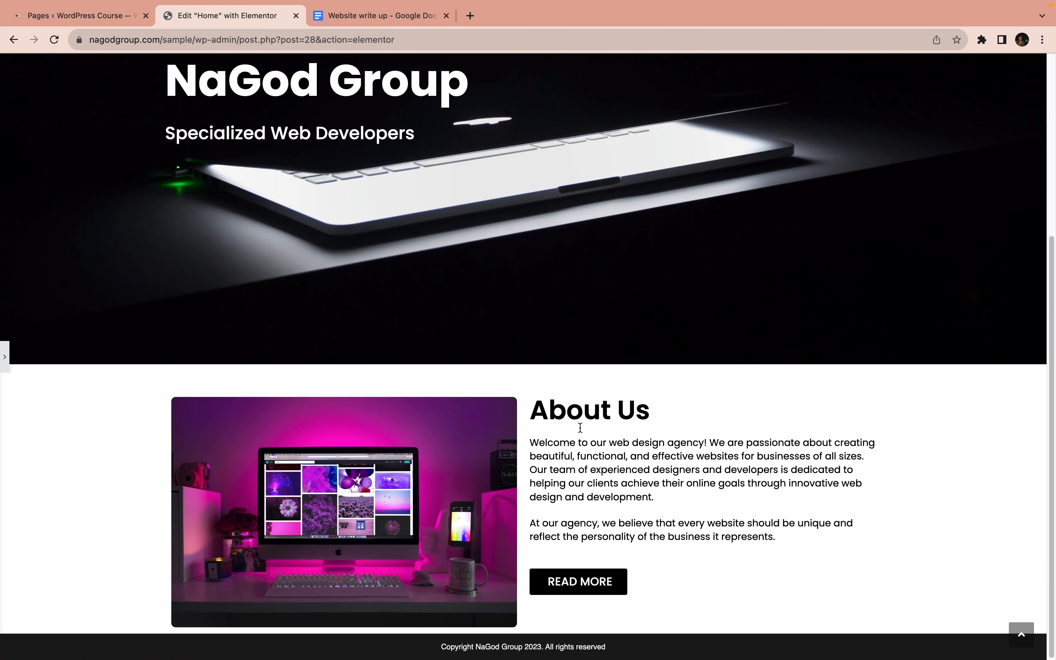
{"action": "scroll", "coordinate": [581, 427], "scroll_direction": "up", "scroll_amount": 6}
{"action": "scroll", "coordinate": [580, 427], "scroll_direction": "down", "scroll_amount": 6}
{"action": "left_click", "coordinate": [2, 354]}
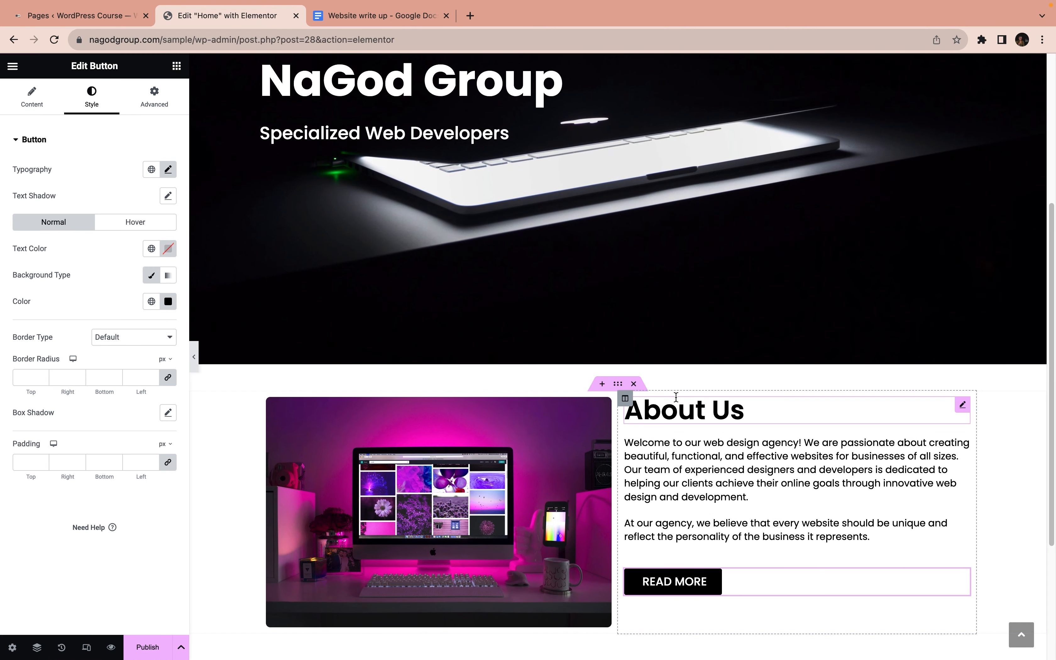
Set the top margin of the About Us section to 6 em
{"action": "scroll", "coordinate": [638, 418], "scroll_direction": "down", "scroll_amount": 1}
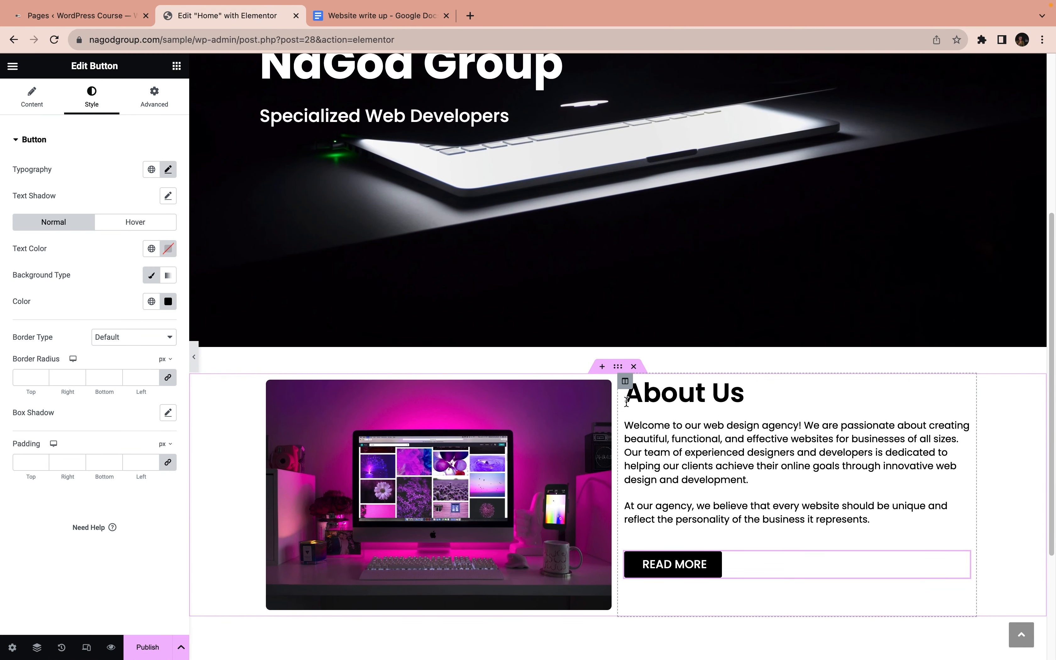
{"action": "left_click", "coordinate": [617, 366]}
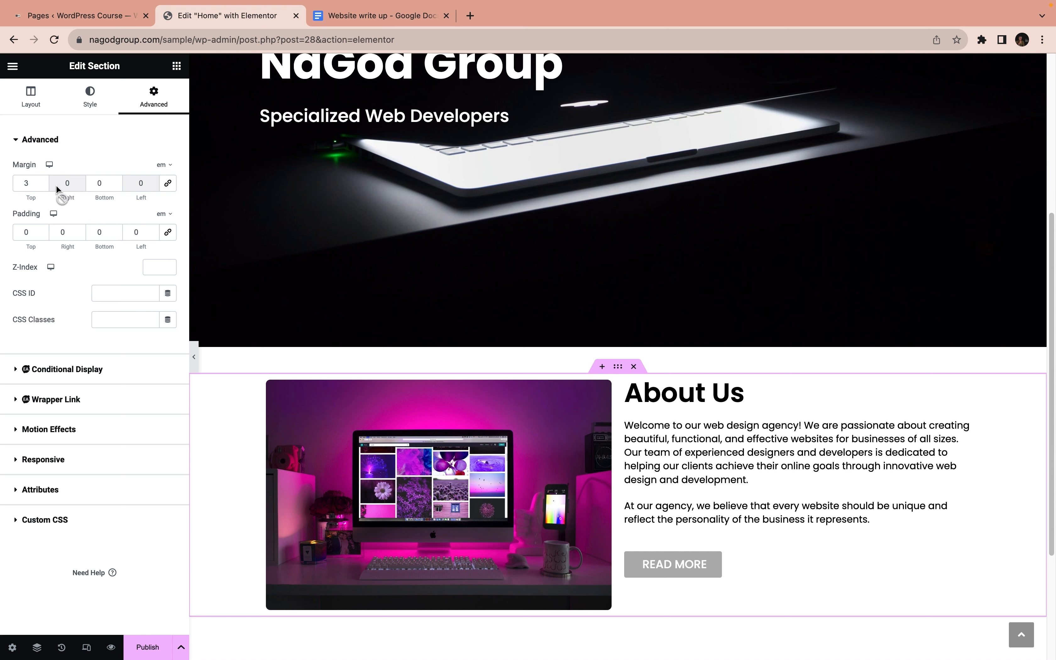
{"action": "left_click", "coordinate": [42, 181]}
{"action": "left_click", "coordinate": [42, 180]}
{"action": "left_click", "coordinate": [42, 180]}
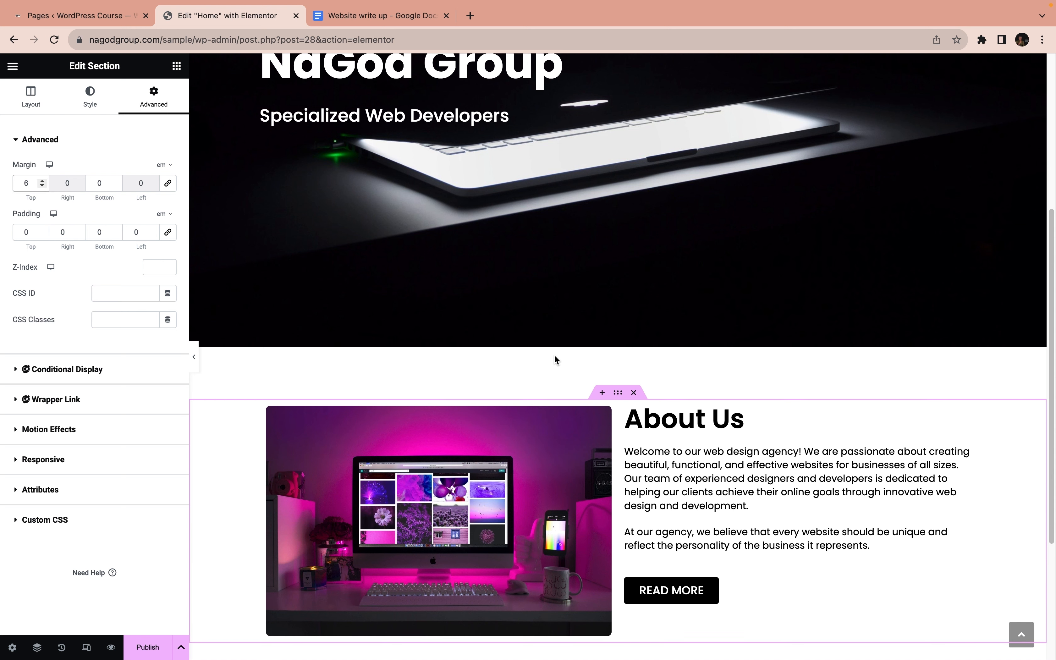
Unlink the padding values of the About Us text column, switch their unit to em and set the left padding to 3 em
{"action": "scroll", "coordinate": [554, 353], "scroll_direction": "down", "scroll_amount": 5}
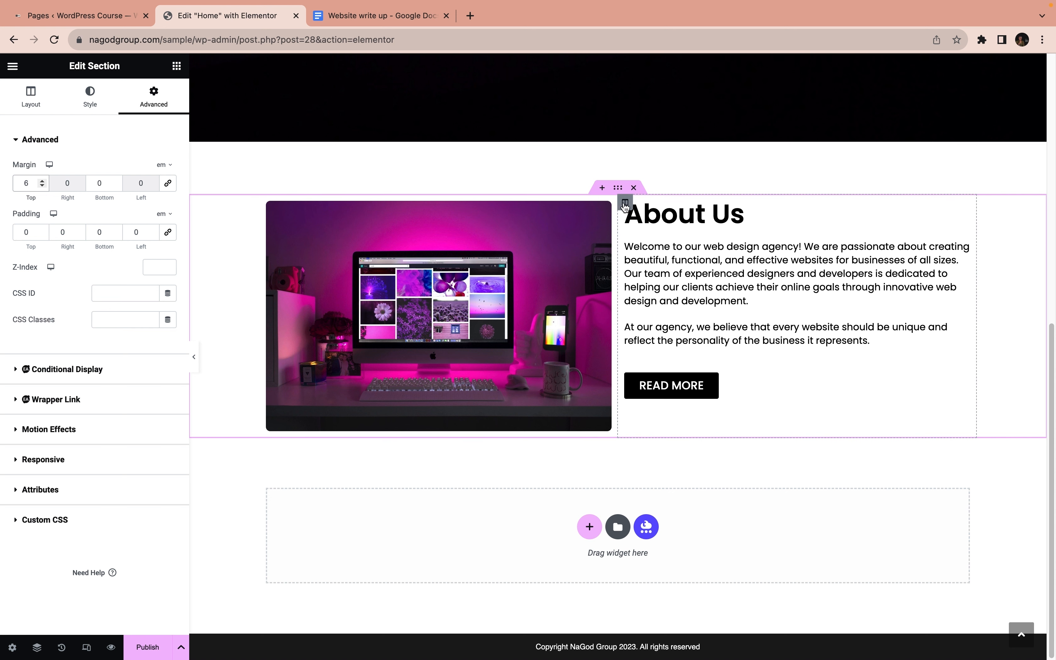
{"action": "left_click", "coordinate": [625, 203]}
{"action": "left_click", "coordinate": [150, 98]}
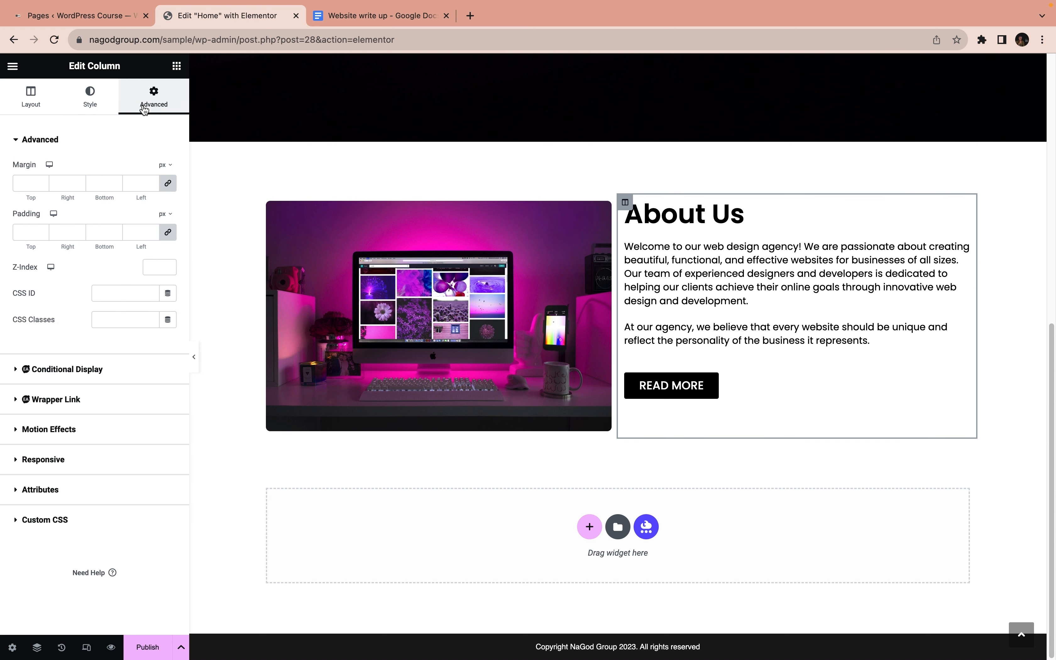
{"action": "left_click", "coordinate": [167, 232]}
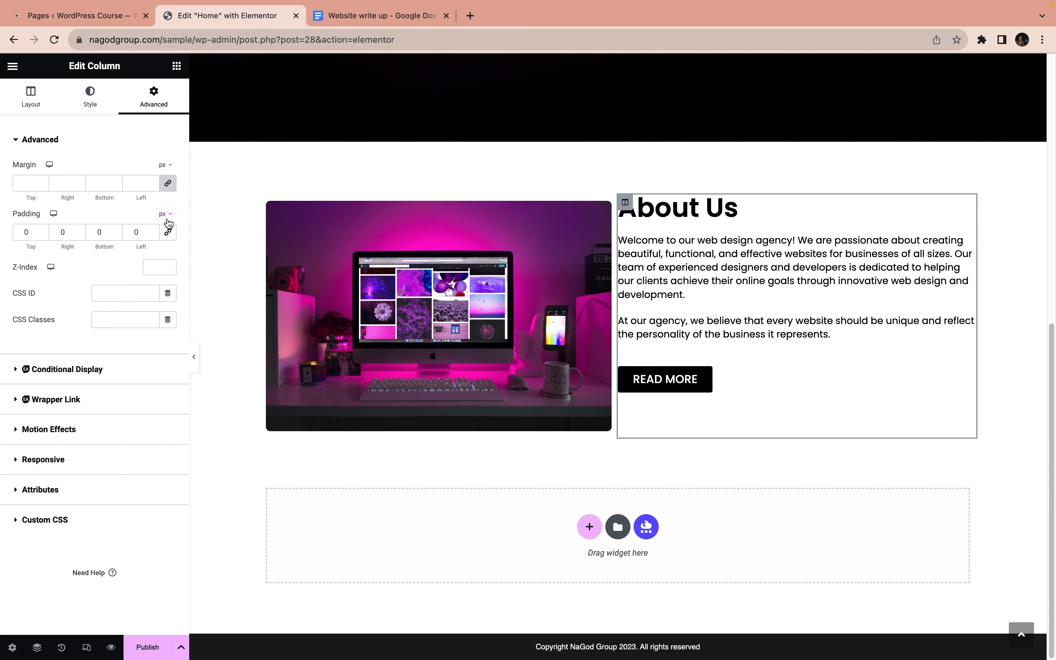
{"action": "left_click", "coordinate": [166, 215]}
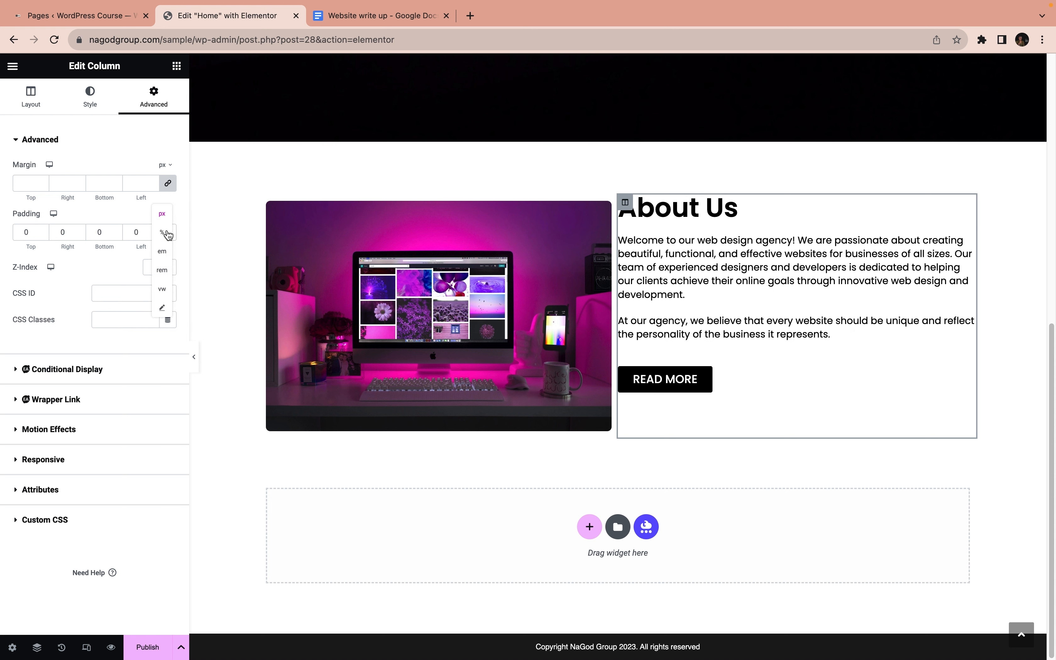
{"action": "left_click", "coordinate": [162, 256]}
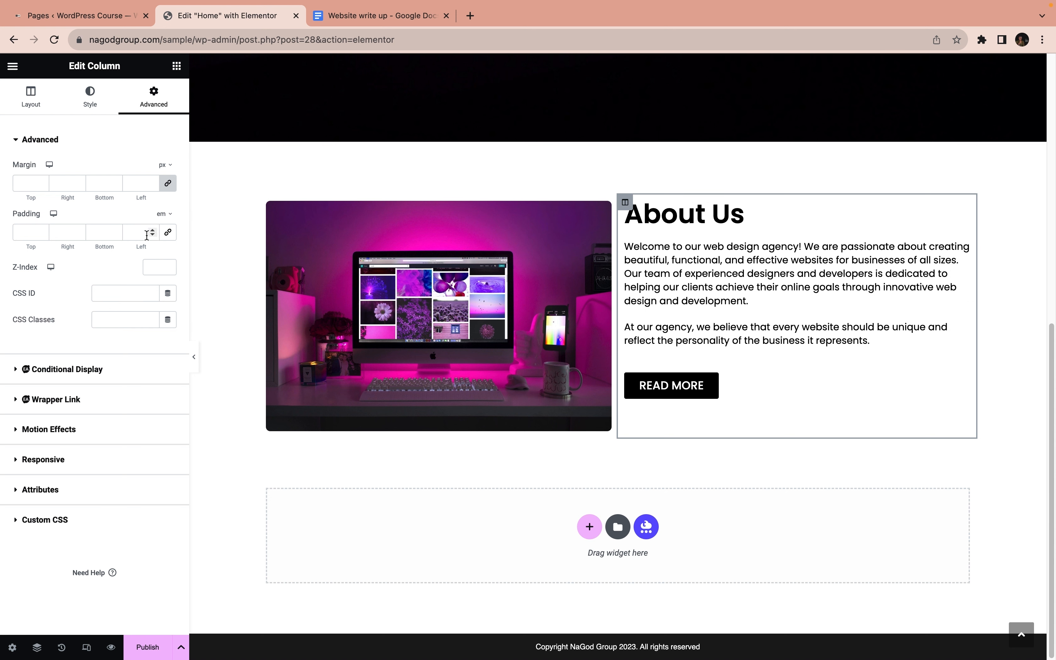
{"action": "left_click", "coordinate": [152, 230]}
{"action": "left_click", "coordinate": [152, 230]}
{"action": "left_click", "coordinate": [153, 231]}
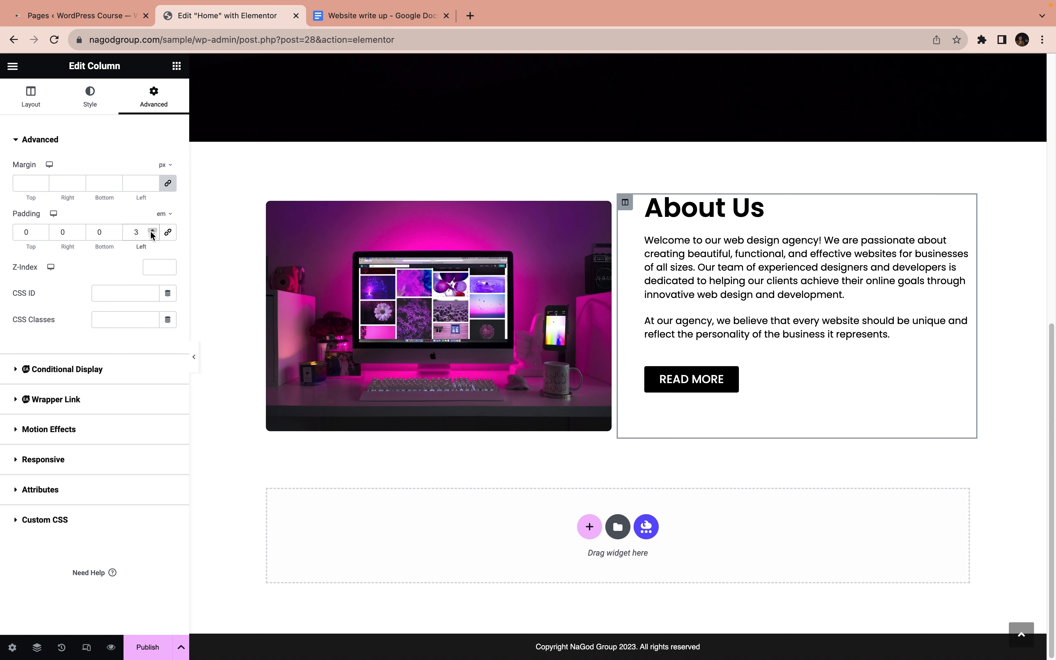
Set the text column's top padding to 2 em and preview the page at full width with the editing panel temporarily hidden
{"action": "left_click", "coordinate": [43, 230]}
{"action": "left_click", "coordinate": [43, 230]}
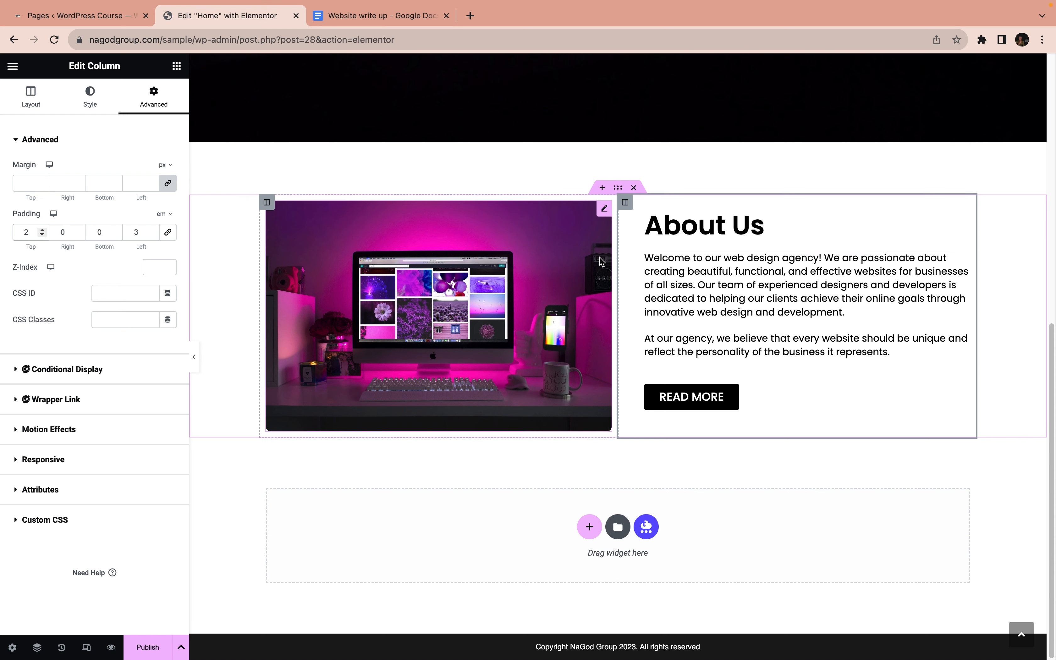
{"action": "left_click", "coordinate": [193, 357]}
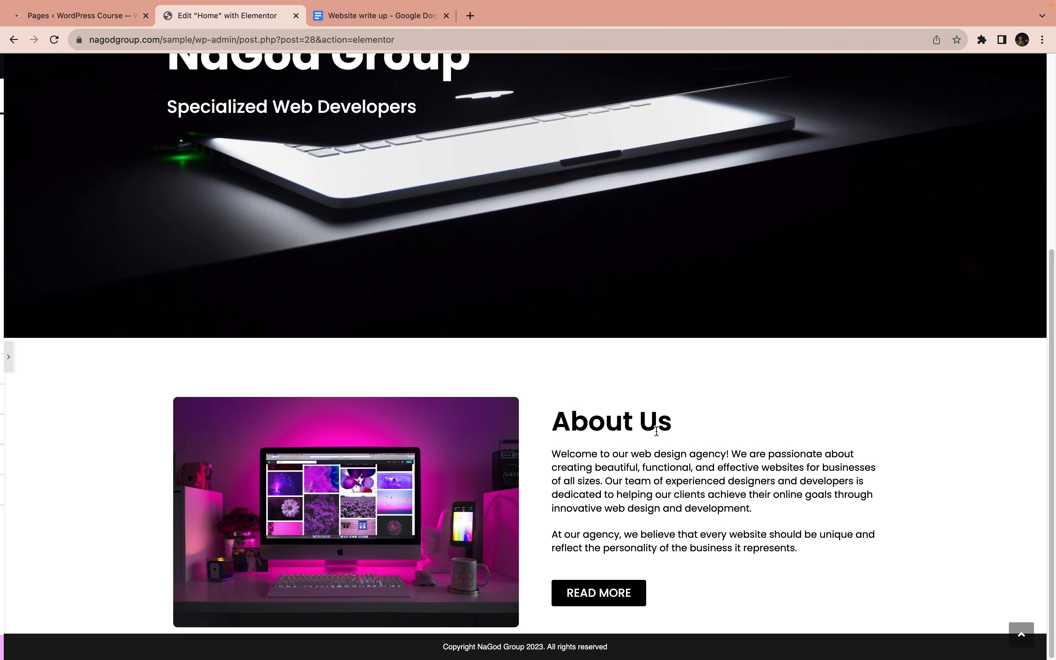
{"action": "left_click", "coordinate": [8, 361]}
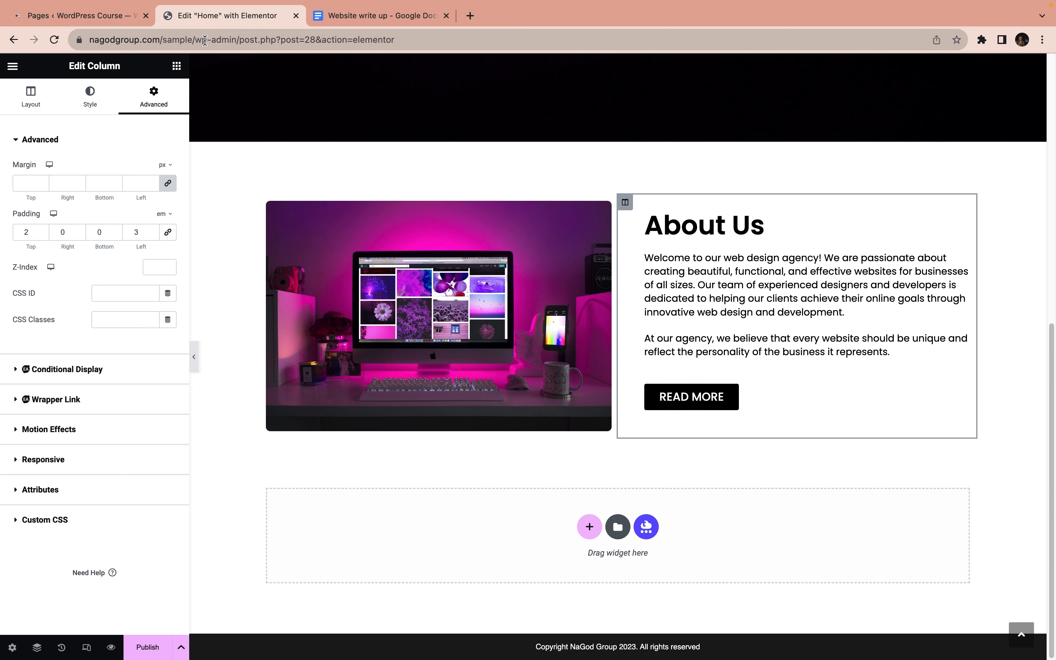
{"action": "left_click_drag", "start_coordinate": [195, 40], "coordinate": [75, 41]}
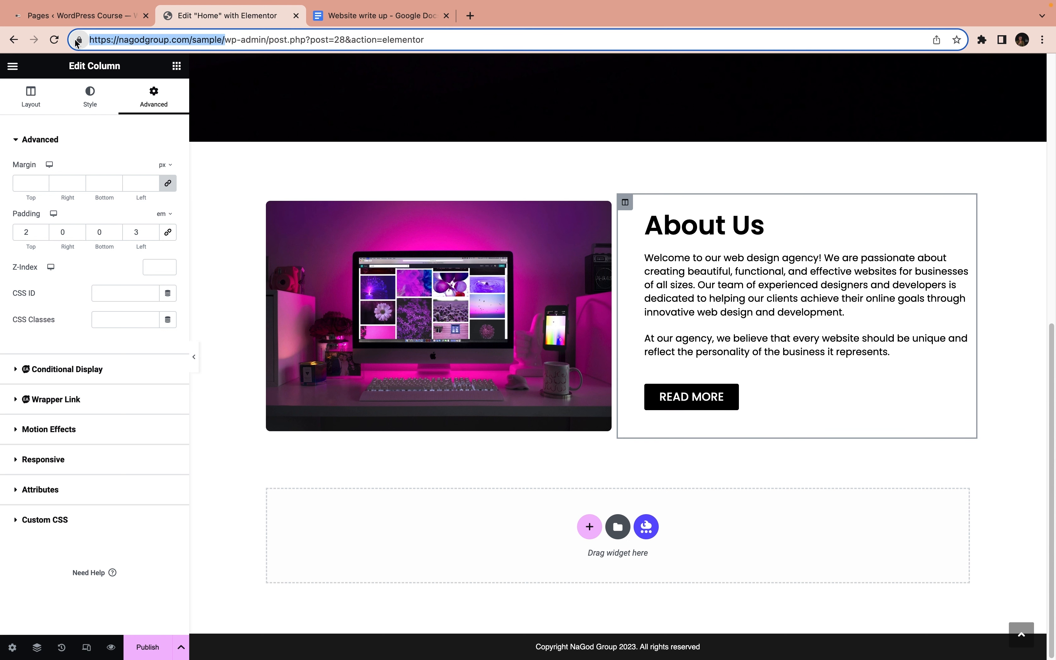
{"action": "left_click", "coordinate": [724, 399]}
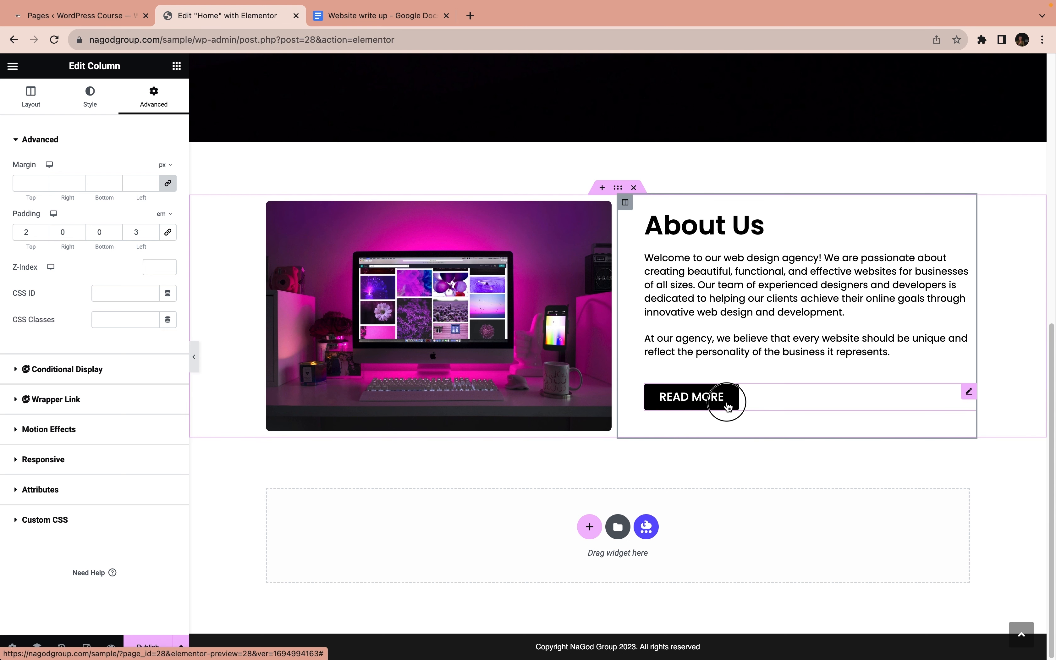
{"action": "left_click", "coordinate": [32, 98]}
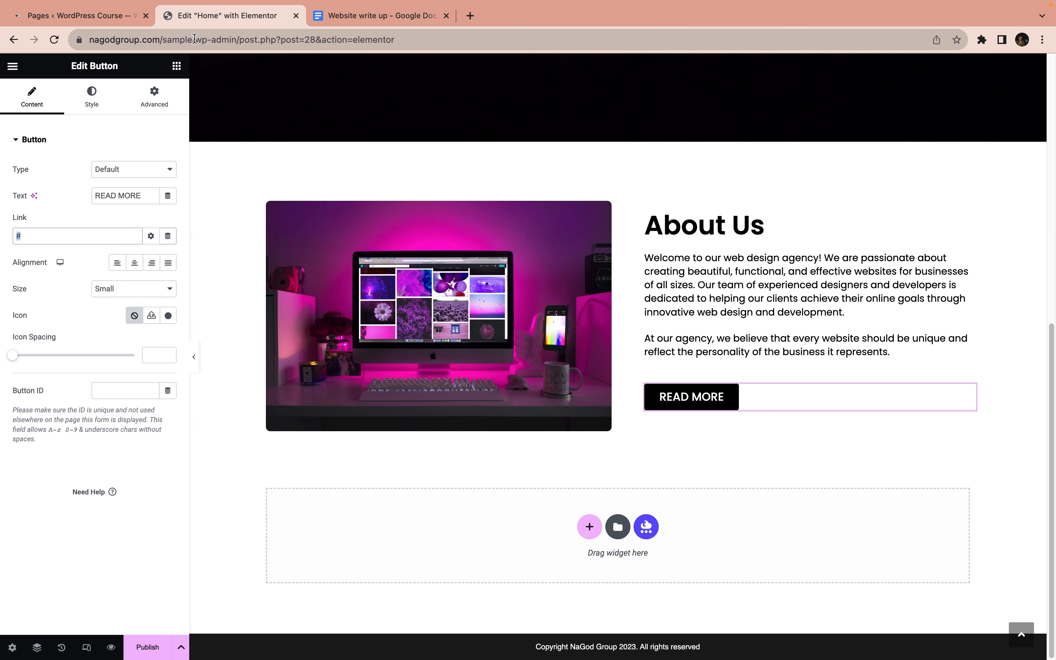
{"action": "left_click_drag", "start_coordinate": [196, 40], "coordinate": [67, 41]}
{"action": "key", "text": "ctrl+c"}
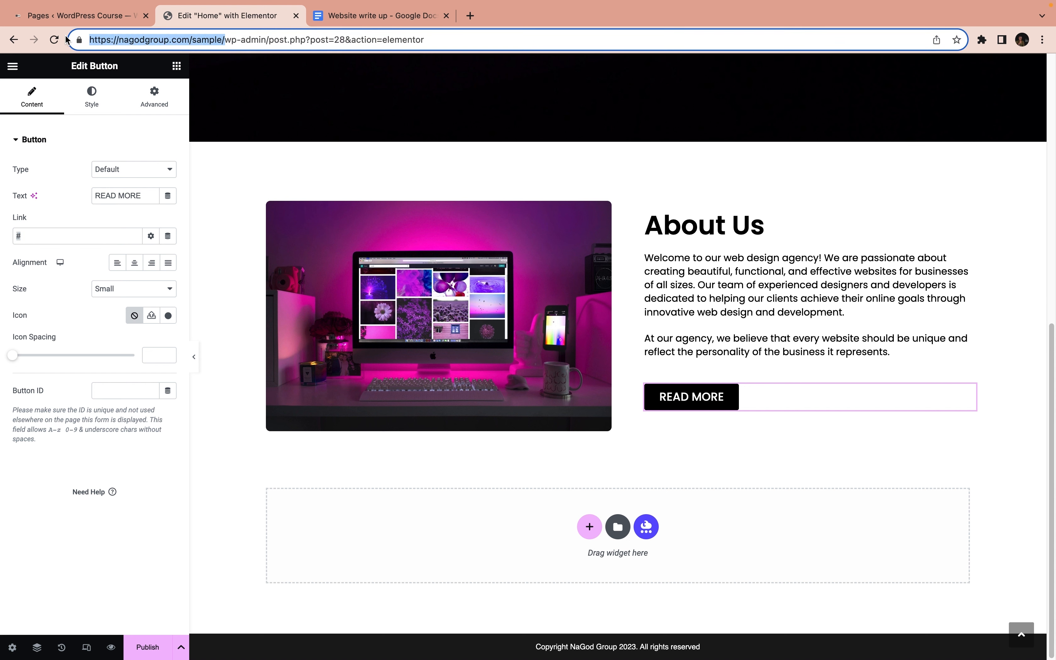
{"action": "double_click", "coordinate": [42, 236]}
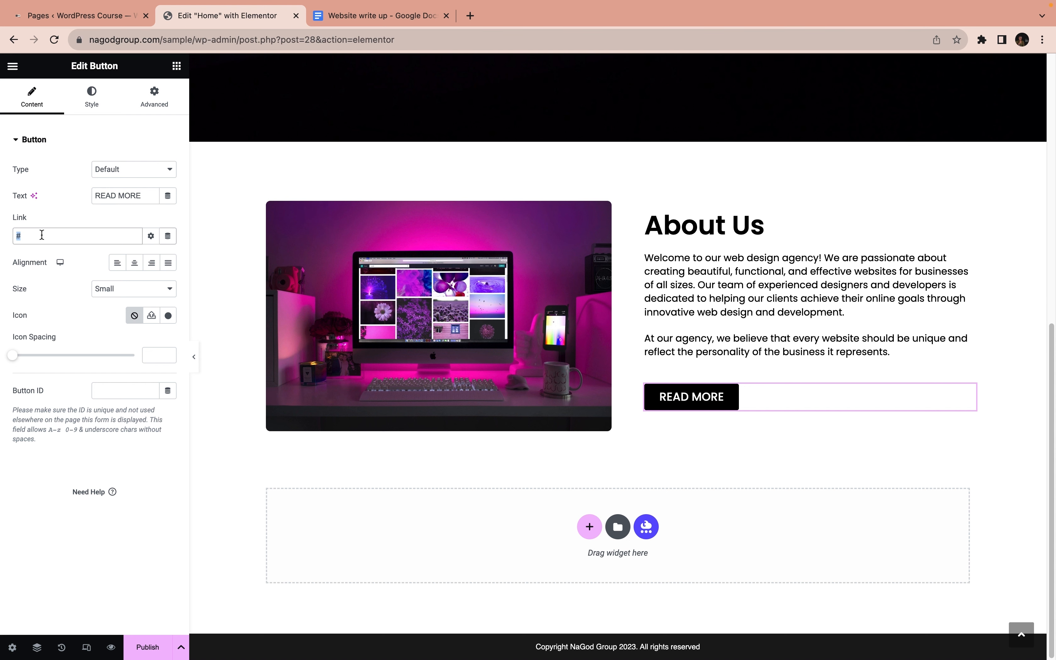
{"action": "key", "text": "ctrl+v"}
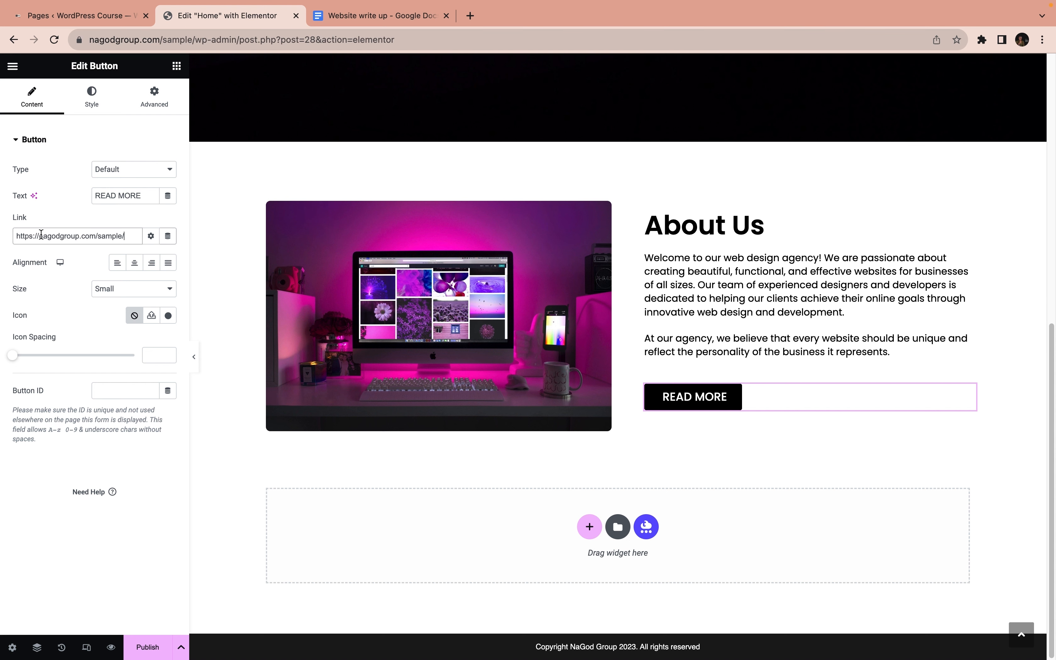
{"action": "type", "text": "about"}
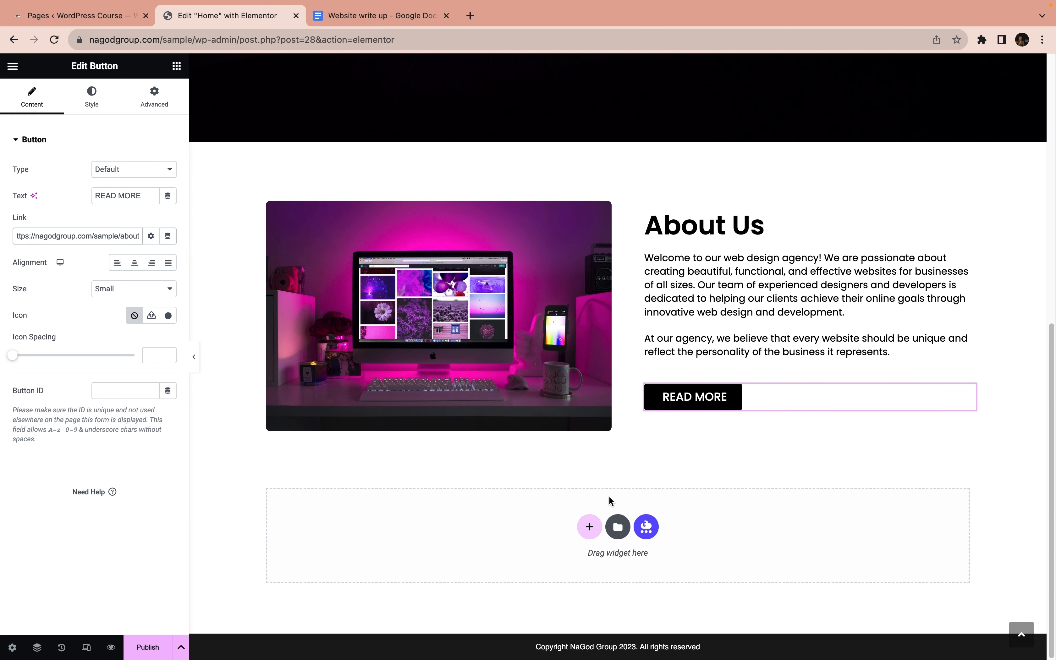
Open the structure choices for a new section below About Us and duplicate the whole About Us section
{"action": "left_click", "coordinate": [588, 527]}
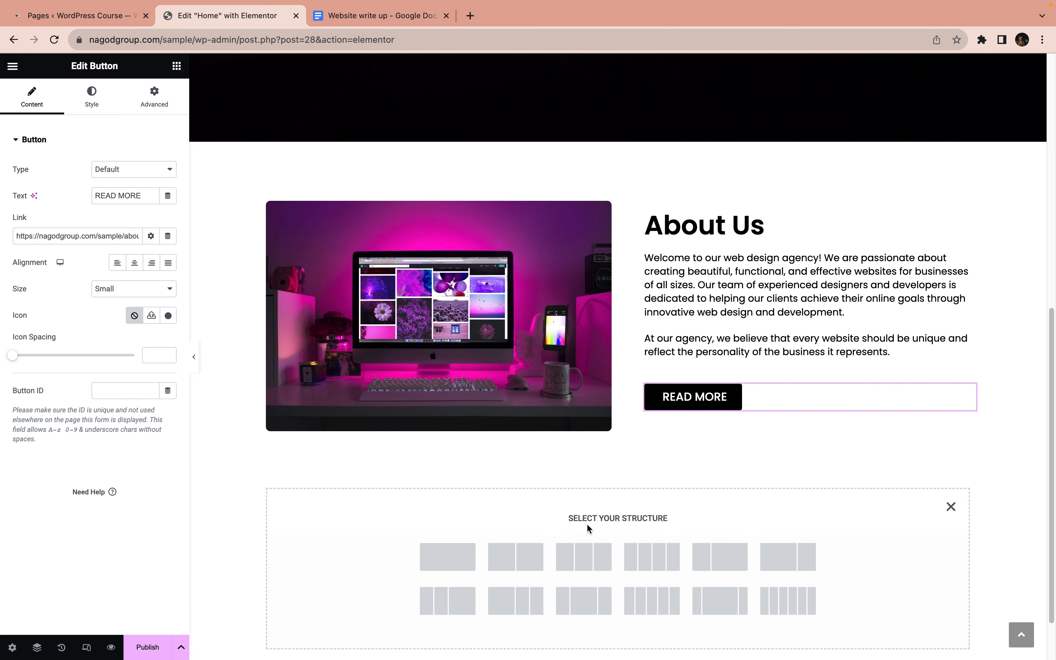
{"action": "scroll", "coordinate": [509, 522], "scroll_direction": "down", "scroll_amount": 3}
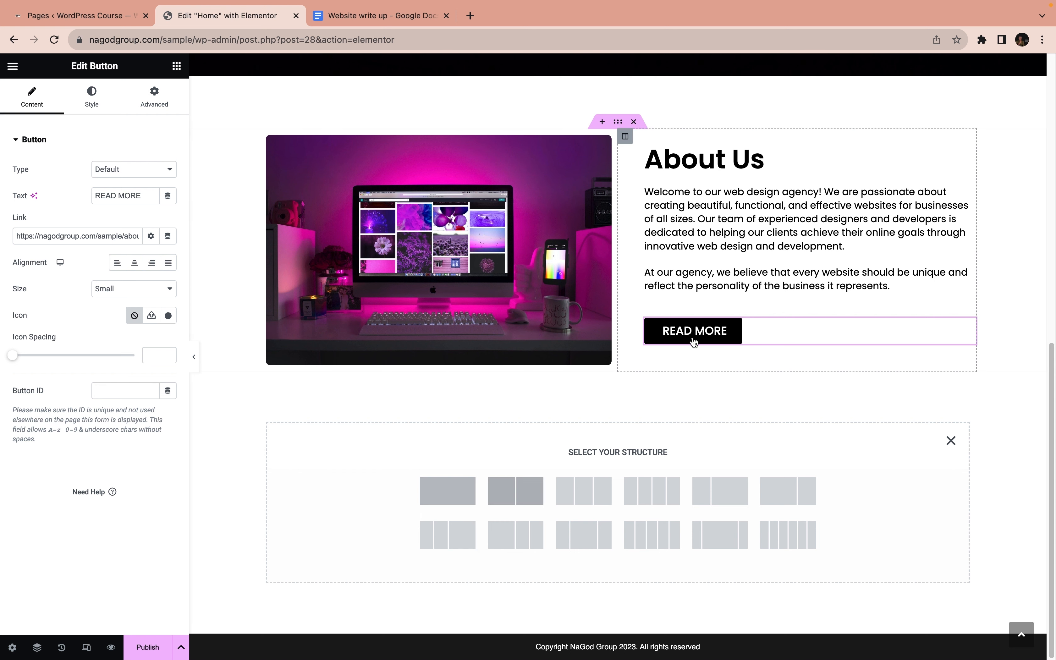
{"action": "right_click", "coordinate": [619, 124]}
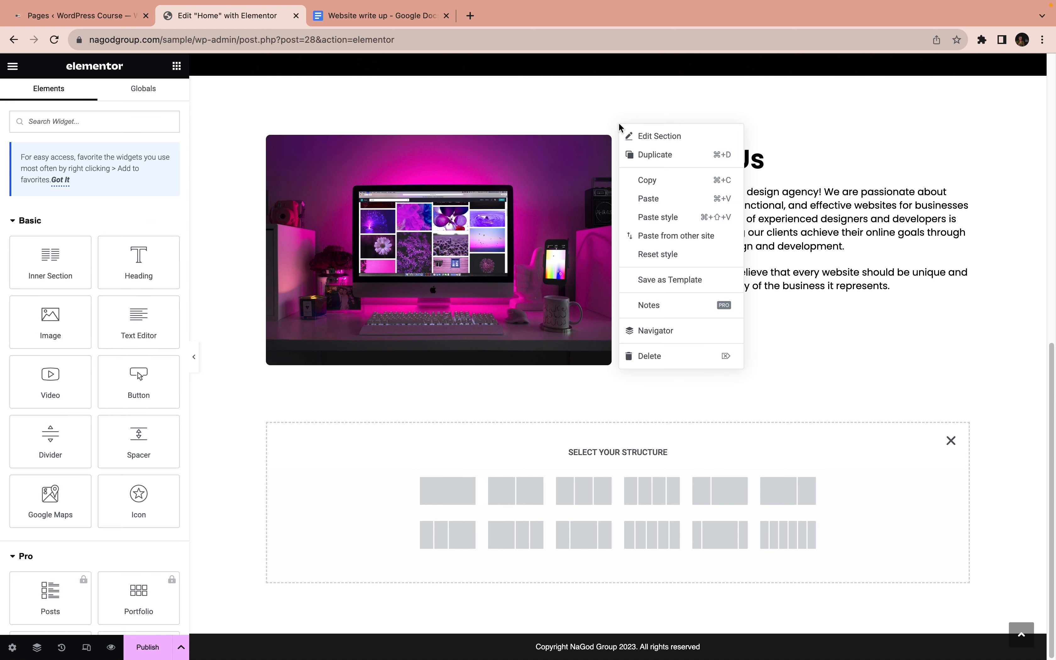
{"action": "left_click", "coordinate": [652, 155]}
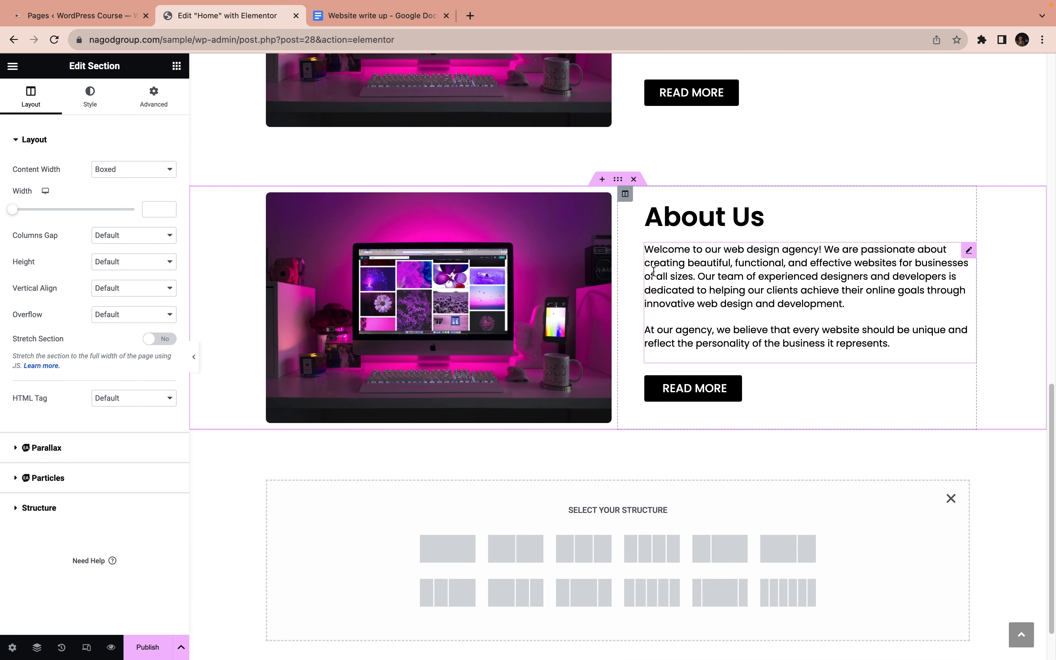
Reduce the duplicated About Us section to its heading by deleting the image column, the paragraph text and the READ MORE button
{"action": "right_click", "coordinate": [268, 194]}
{"action": "left_click", "coordinate": [365, 422]}
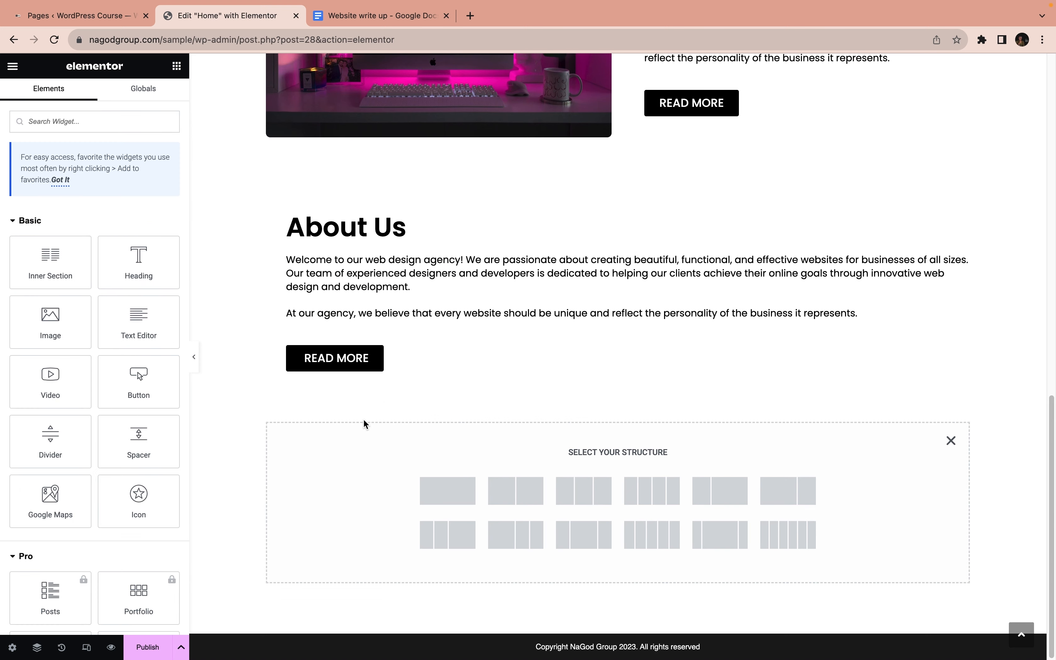
{"action": "right_click", "coordinate": [412, 274]}
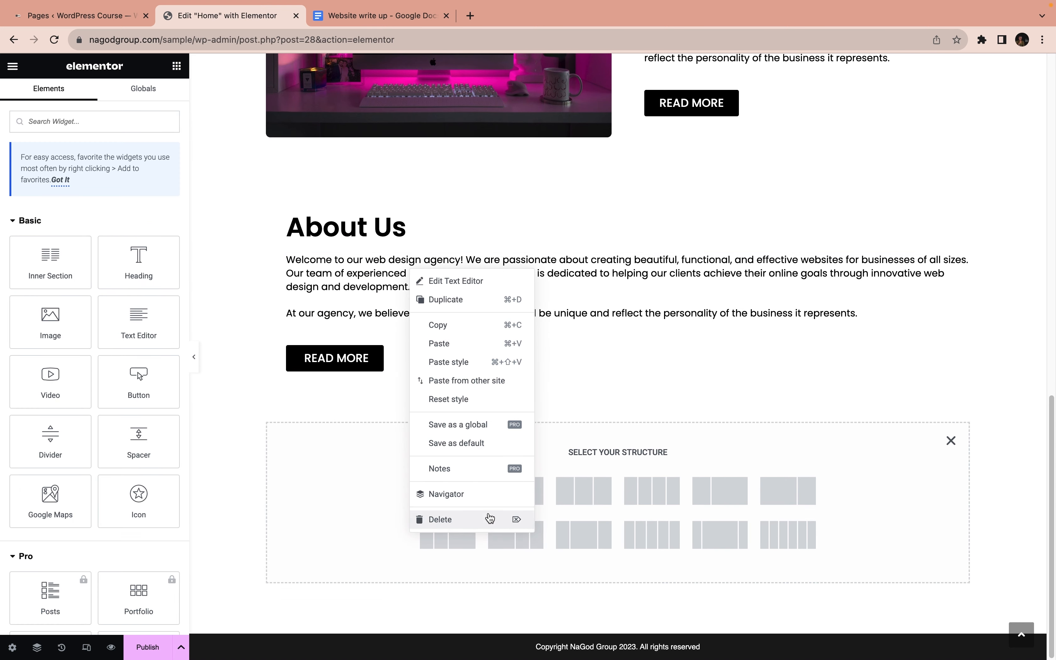
{"action": "left_click", "coordinate": [479, 519]}
{"action": "right_click", "coordinate": [382, 365]}
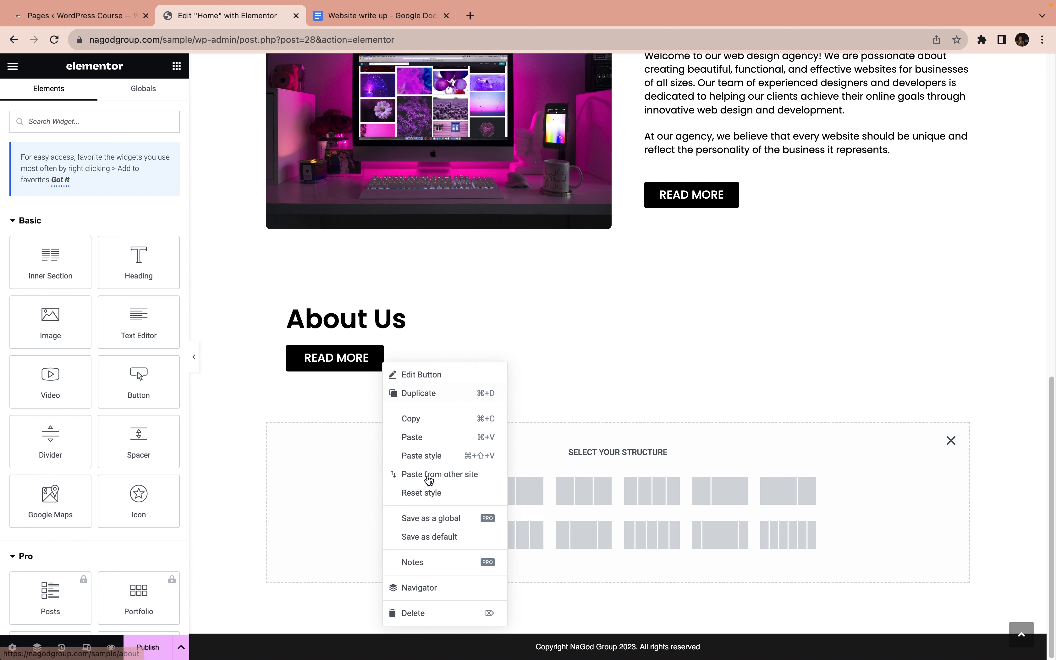
{"action": "left_click", "coordinate": [458, 610]}
Change the duplicated section's heading text to "Why Choose Us?"
{"action": "left_click", "coordinate": [352, 348]}
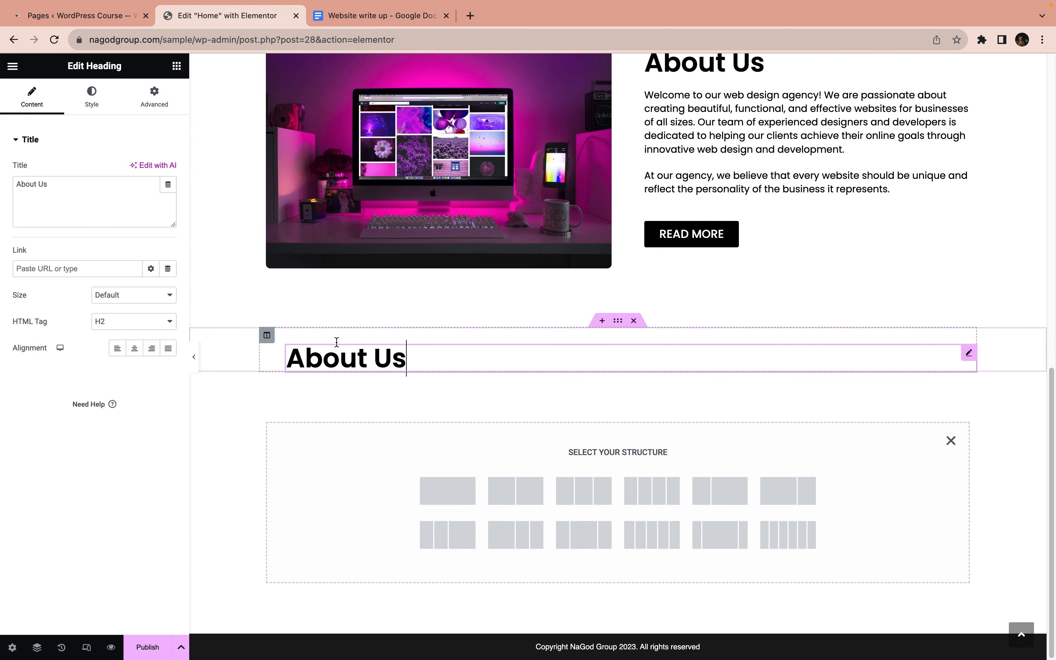
{"action": "left_click_drag", "start_coordinate": [48, 184], "coordinate": [16, 184]}
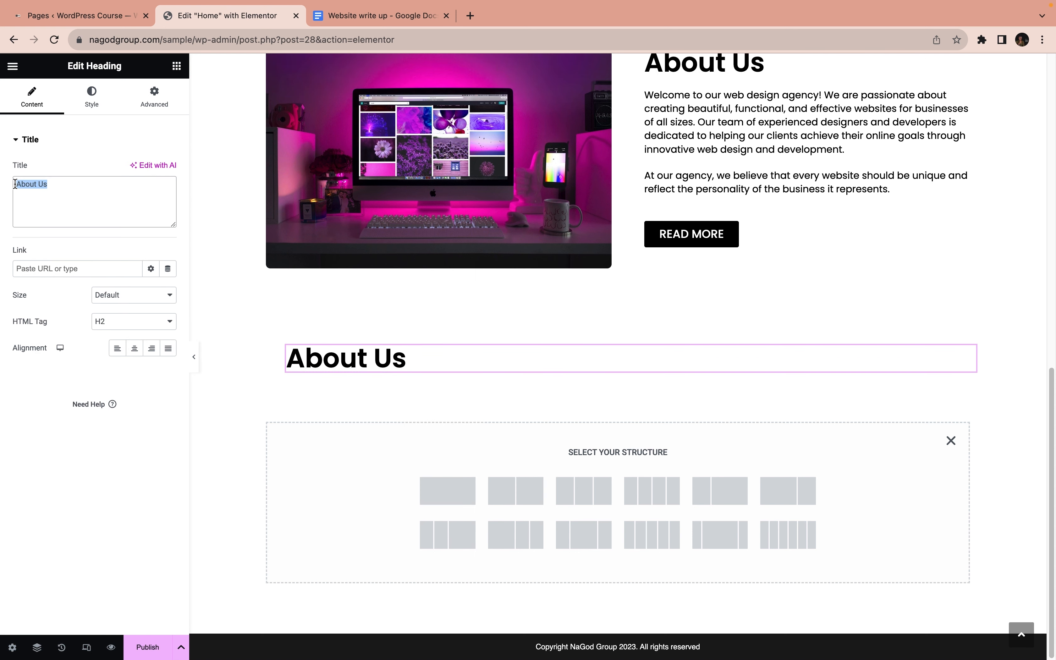
{"action": "type", "text": "Why Choose "}
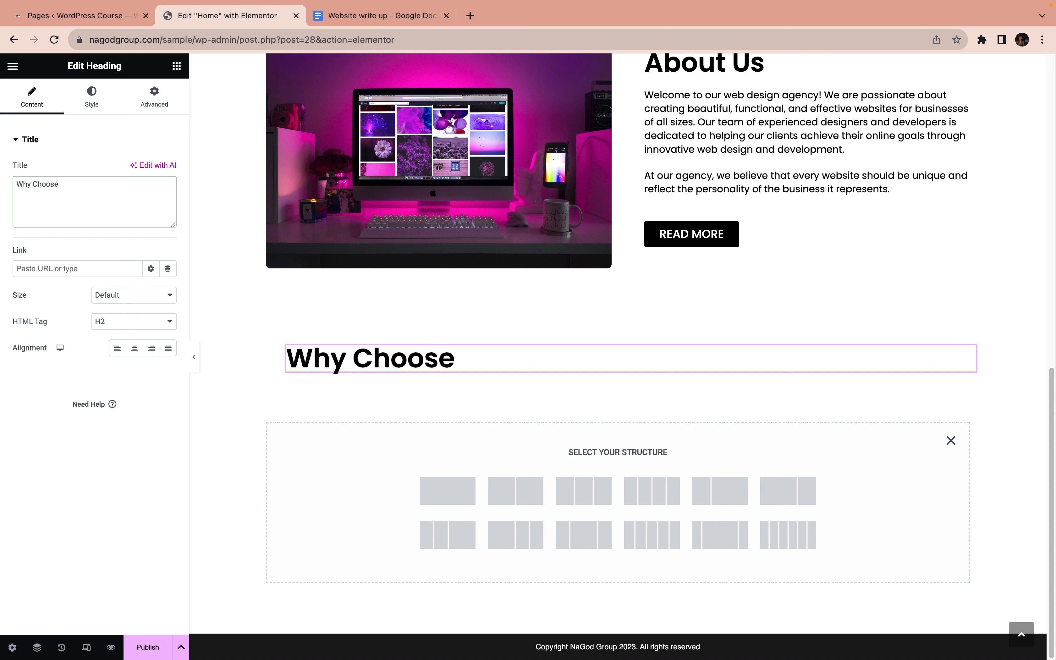
{"action": "type", "text": "Us?"}
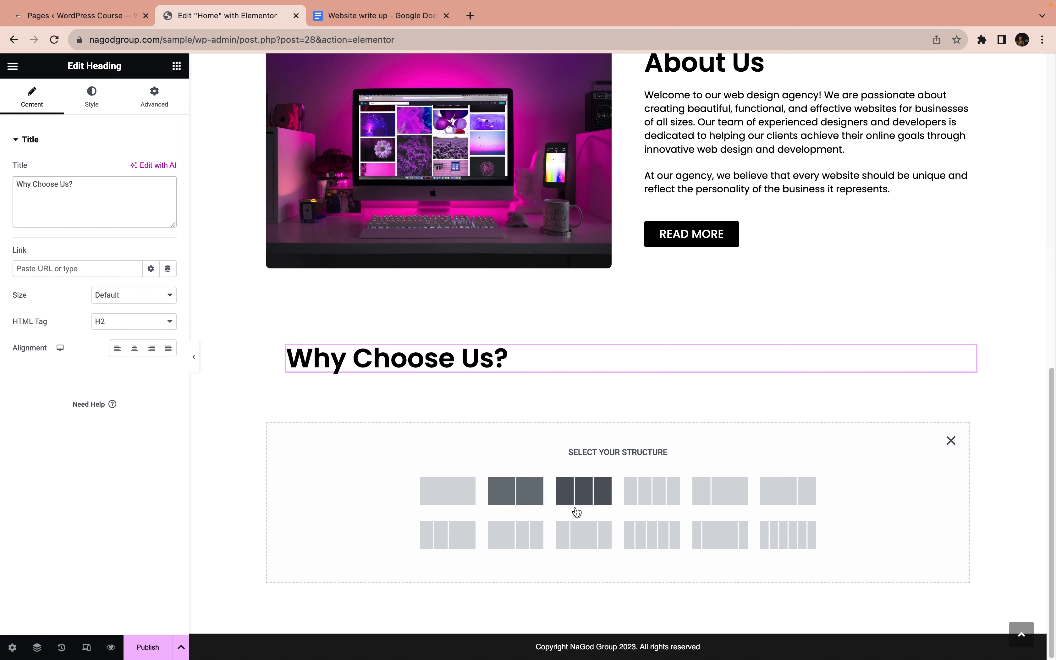
Switch to the Website write up document in Google Docs and review the reasons listed under Why Choose Us
{"action": "left_click", "coordinate": [377, 16]}
{"action": "scroll", "coordinate": [444, 381], "scroll_direction": "down", "scroll_amount": 12}
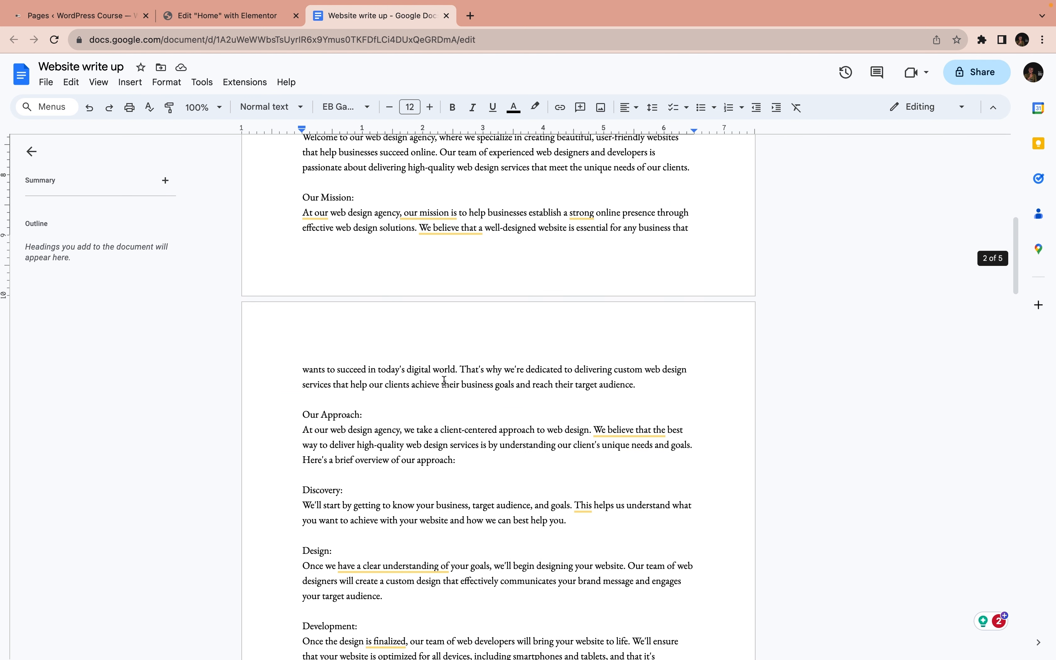
{"action": "scroll", "coordinate": [444, 381], "scroll_direction": "down", "scroll_amount": 15}
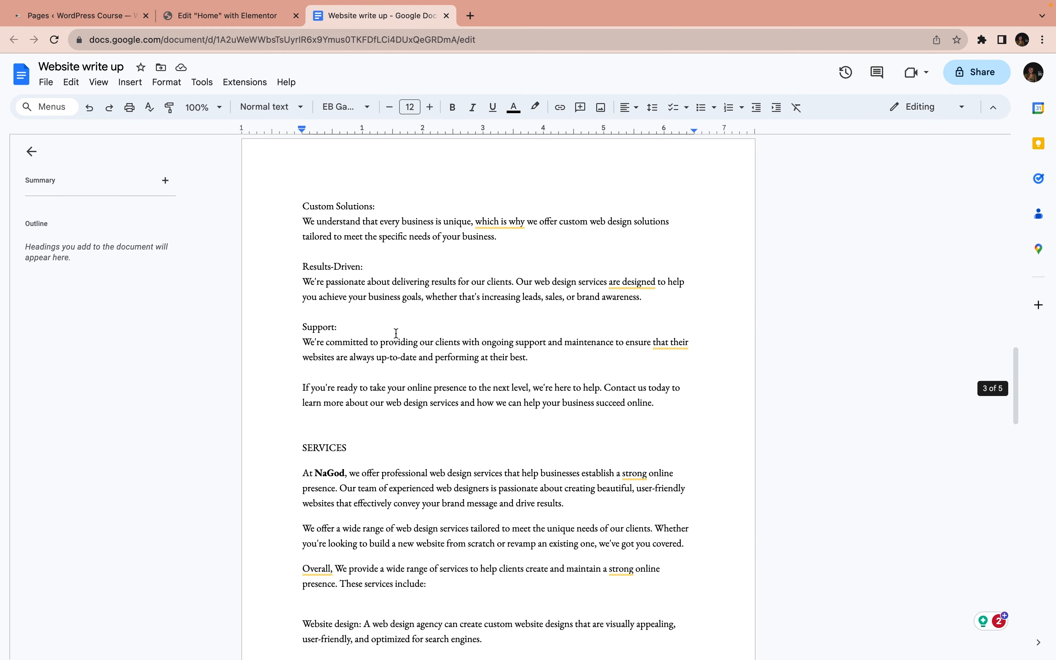
{"action": "scroll", "coordinate": [396, 333], "scroll_direction": "down", "scroll_amount": 5}
{"action": "scroll", "coordinate": [396, 333], "scroll_direction": "up", "scroll_amount": 15}
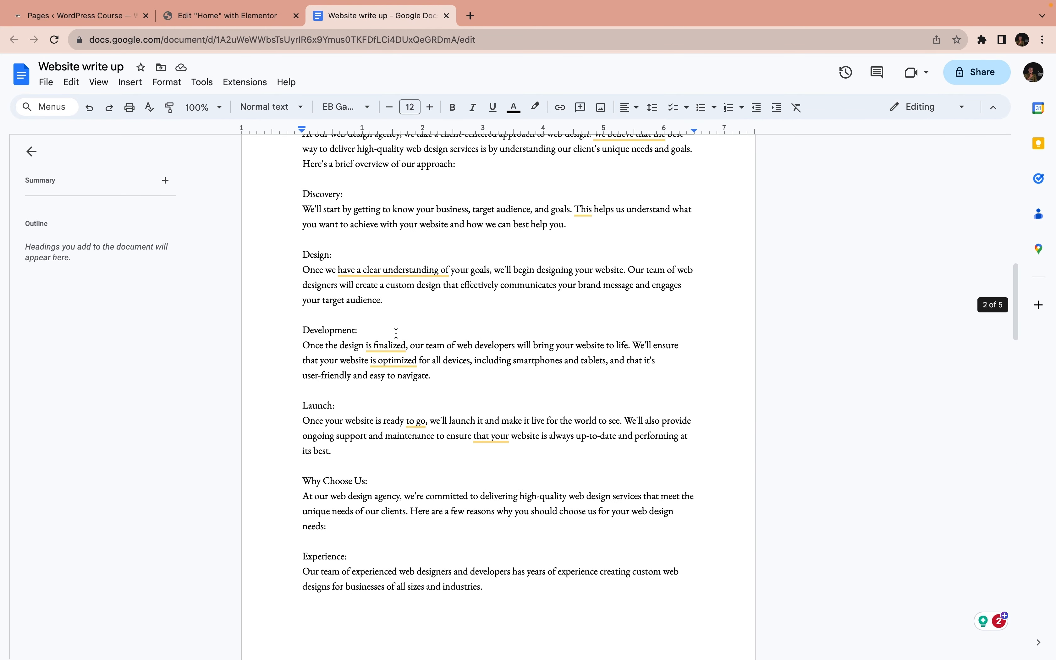
{"action": "scroll", "coordinate": [396, 333], "scroll_direction": "down", "scroll_amount": 7}
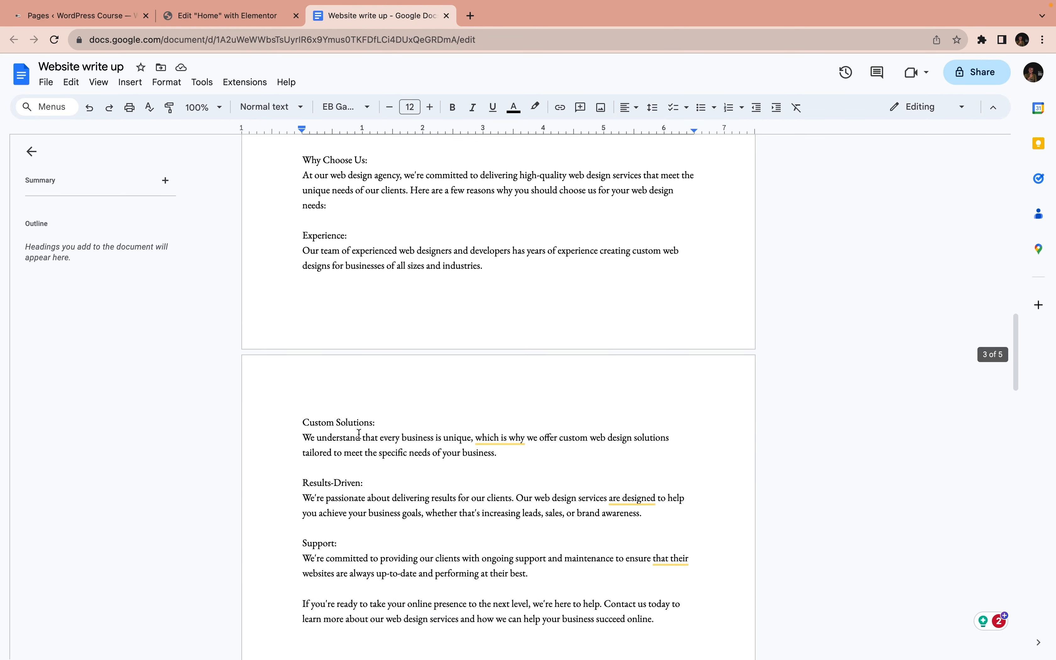
{"action": "scroll", "coordinate": [360, 522], "scroll_direction": "down", "scroll_amount": 1}
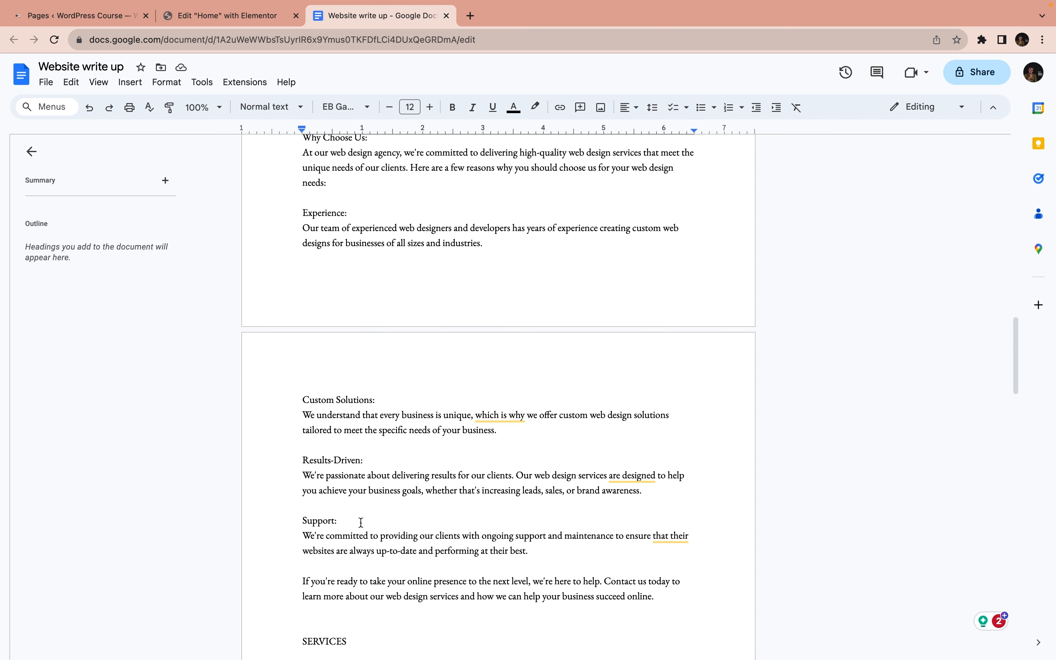
{"action": "scroll", "coordinate": [361, 521], "scroll_direction": "up", "scroll_amount": 3}
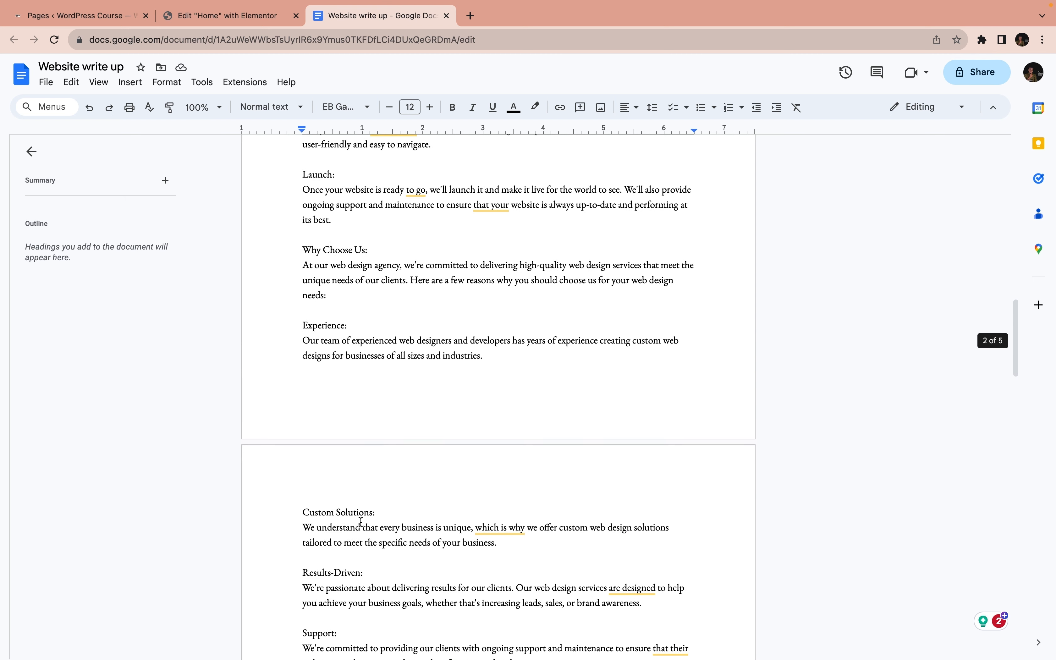
Return to the Elementor page and add a section with four equal columns below the Why Choose Us? heading
{"action": "left_click", "coordinate": [227, 15]}
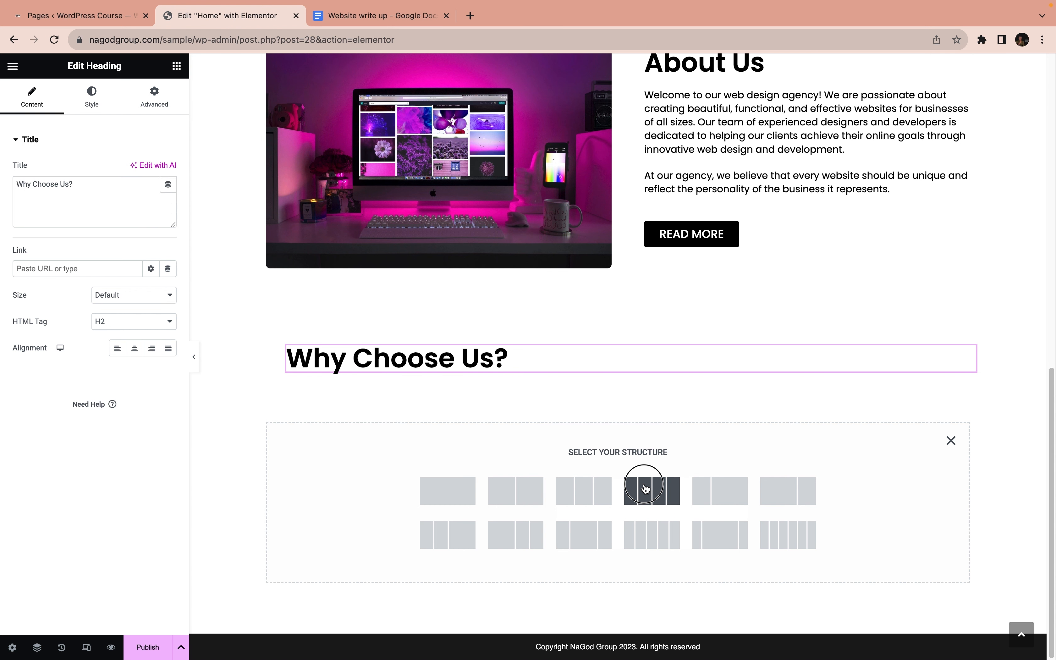
{"action": "left_click", "coordinate": [645, 494]}
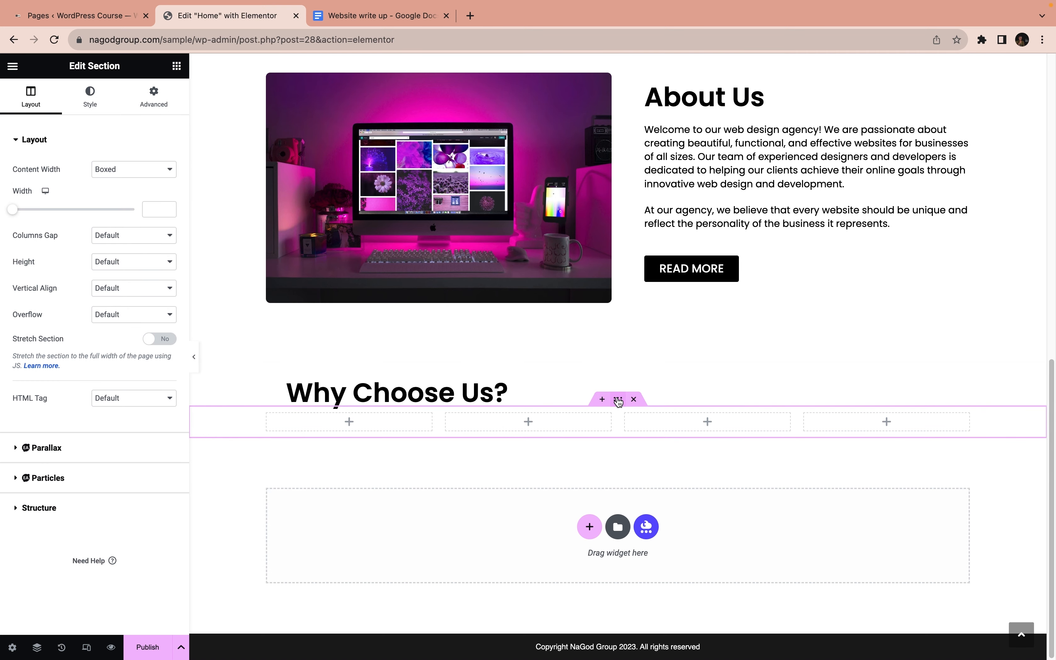
Set the top margin of the four-column section below the Why Choose Us? heading to 3 em, with its margin values unlinked
{"action": "left_click", "coordinate": [153, 100]}
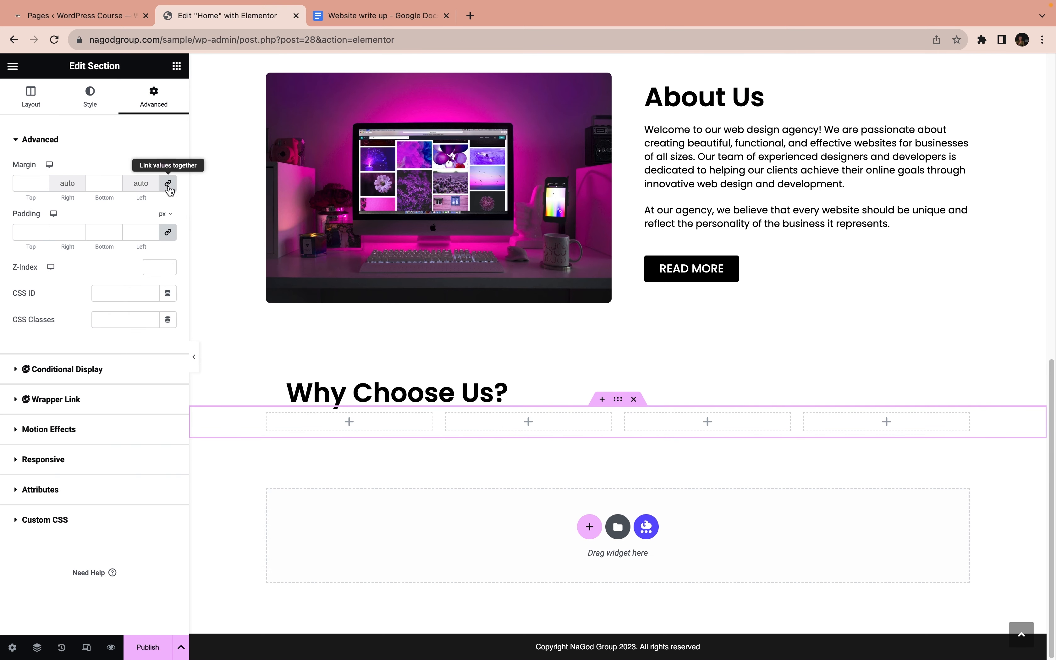
{"action": "left_click", "coordinate": [166, 171]}
{"action": "left_click", "coordinate": [164, 206]}
{"action": "left_click", "coordinate": [43, 181]}
{"action": "left_click", "coordinate": [43, 181]}
{"action": "left_click", "coordinate": [43, 181]}
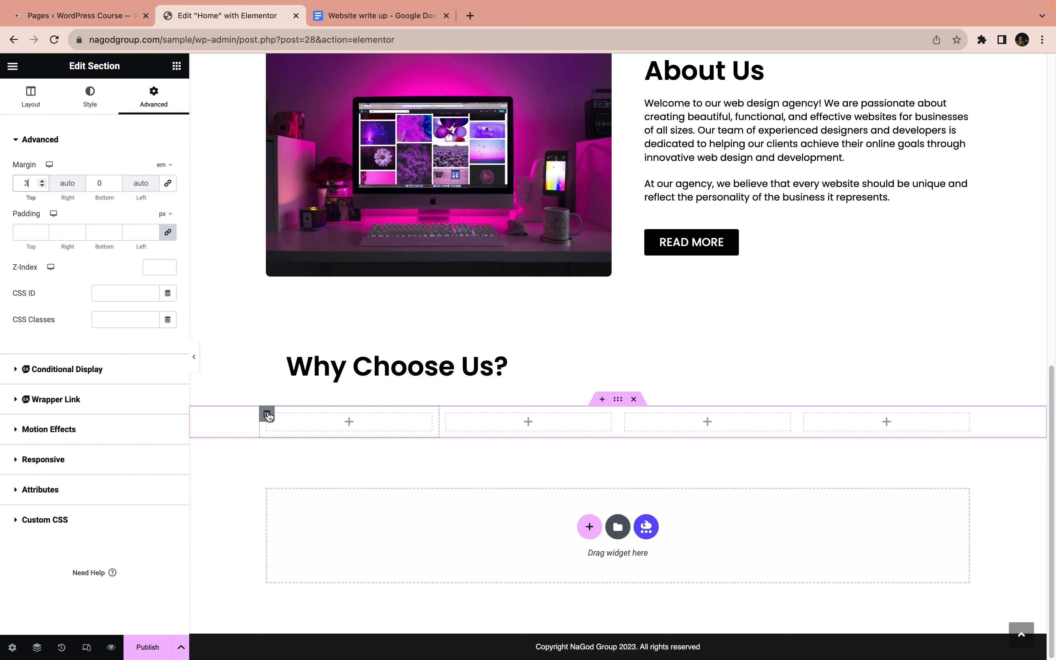
Give the first of the four columns a solid black #000000 background and a 7 px border radius on every corner
{"action": "left_click", "coordinate": [268, 414]}
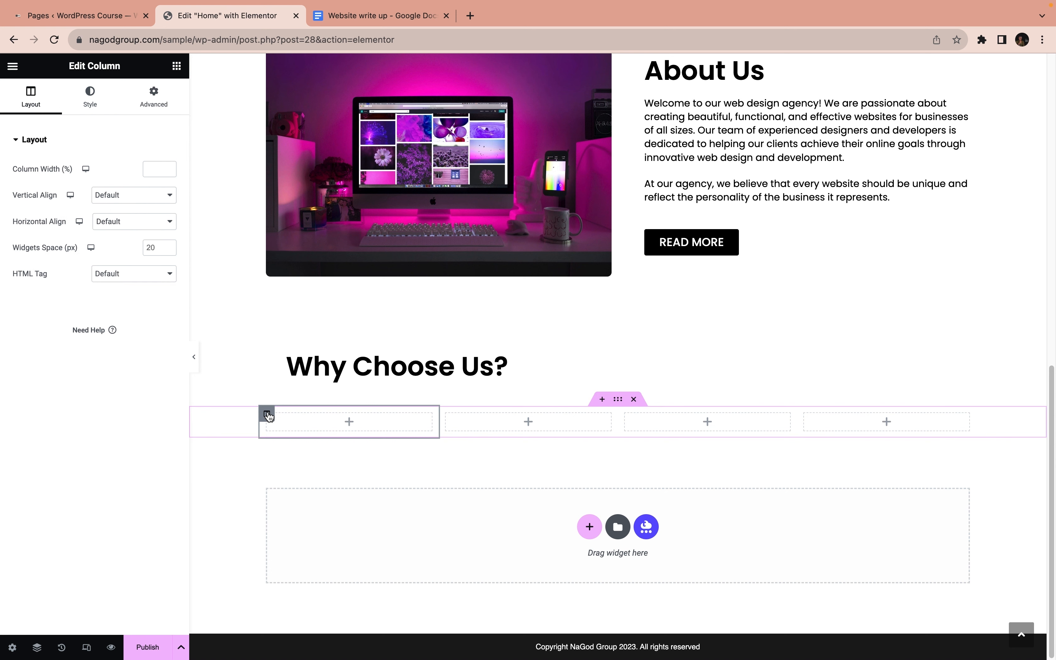
{"action": "left_click", "coordinate": [91, 102]}
{"action": "left_click", "coordinate": [134, 197]}
{"action": "left_click", "coordinate": [167, 222]}
{"action": "left_click_drag", "start_coordinate": [109, 366], "coordinate": [77, 366]}
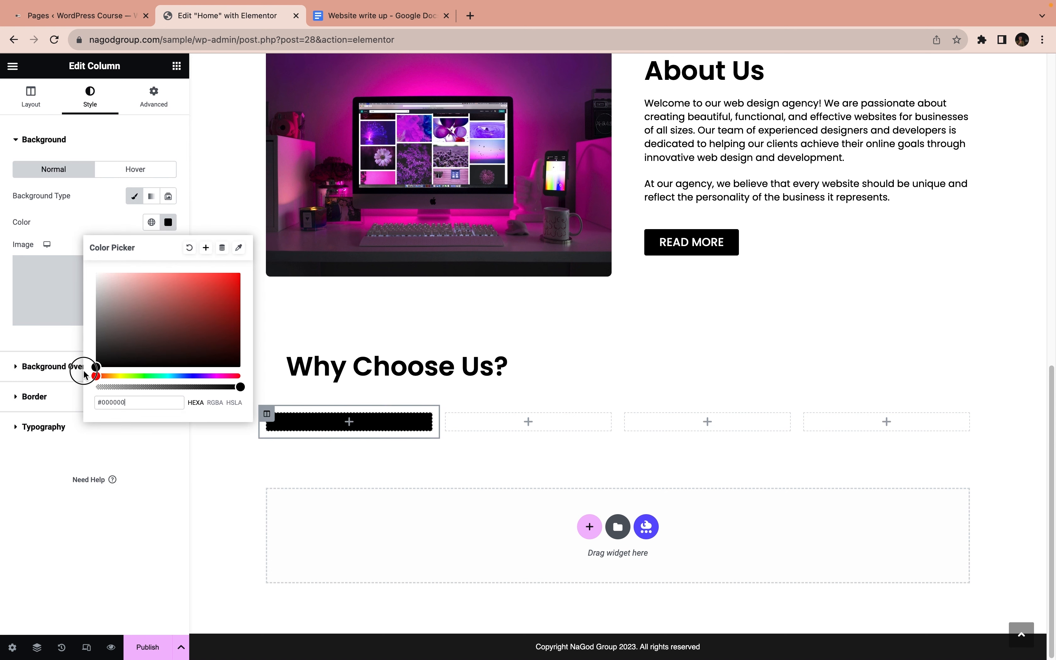
{"action": "left_click", "coordinate": [50, 396]}
{"action": "left_click", "coordinate": [24, 296]}
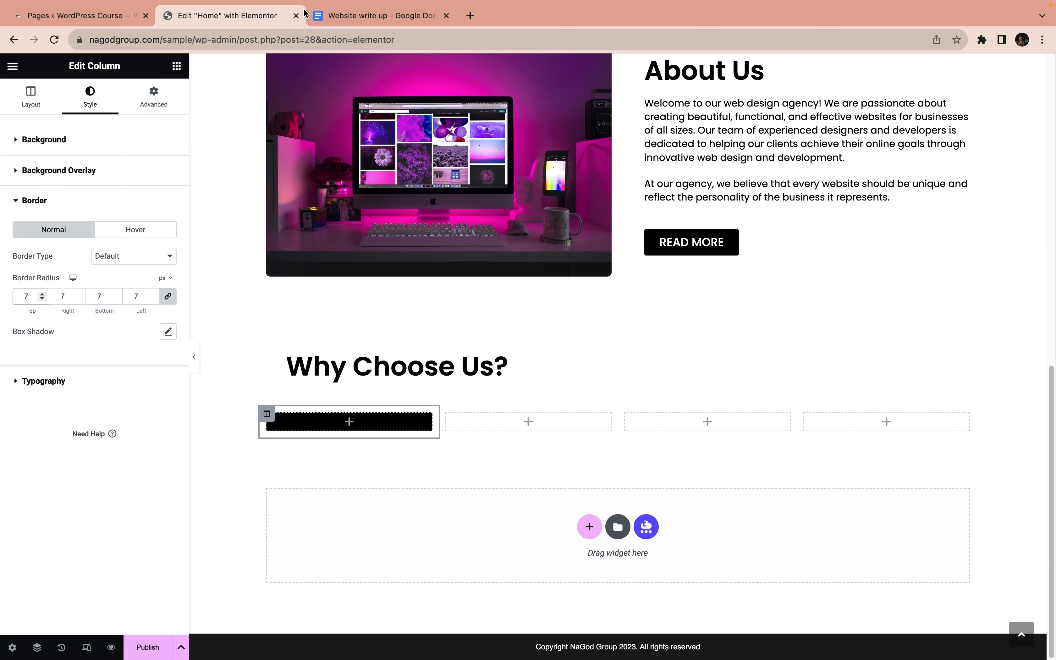
Check the Why Choose Us reasons in the Google Docs write up, and add an Icon Box widget to the black first column in Elementor
{"action": "left_click", "coordinate": [339, 17]}
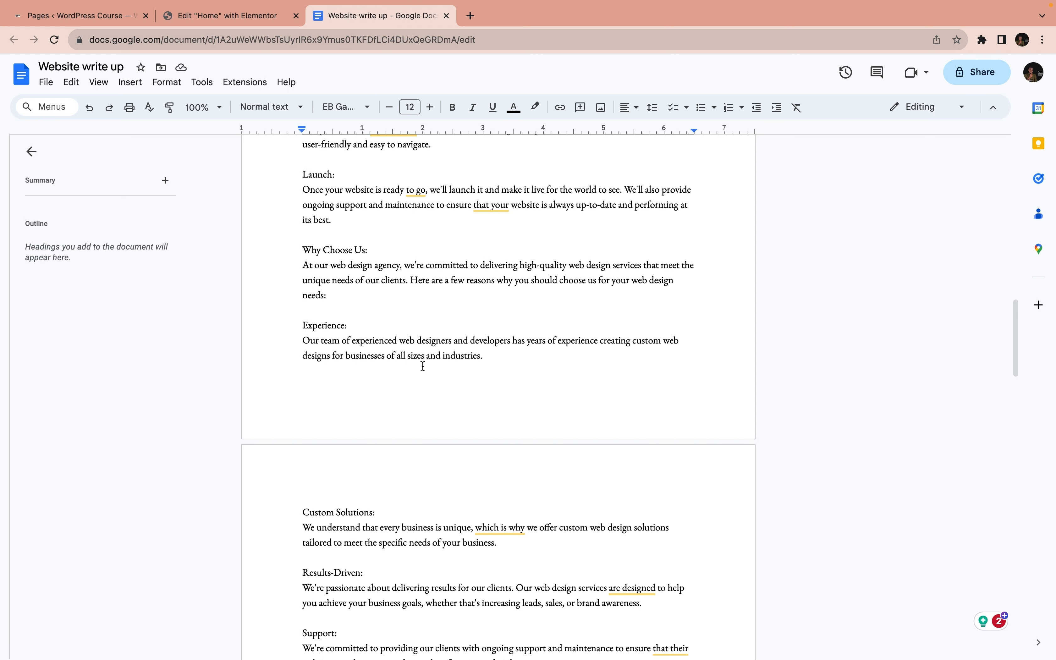
{"action": "scroll", "coordinate": [422, 366], "scroll_direction": "down", "scroll_amount": 1}
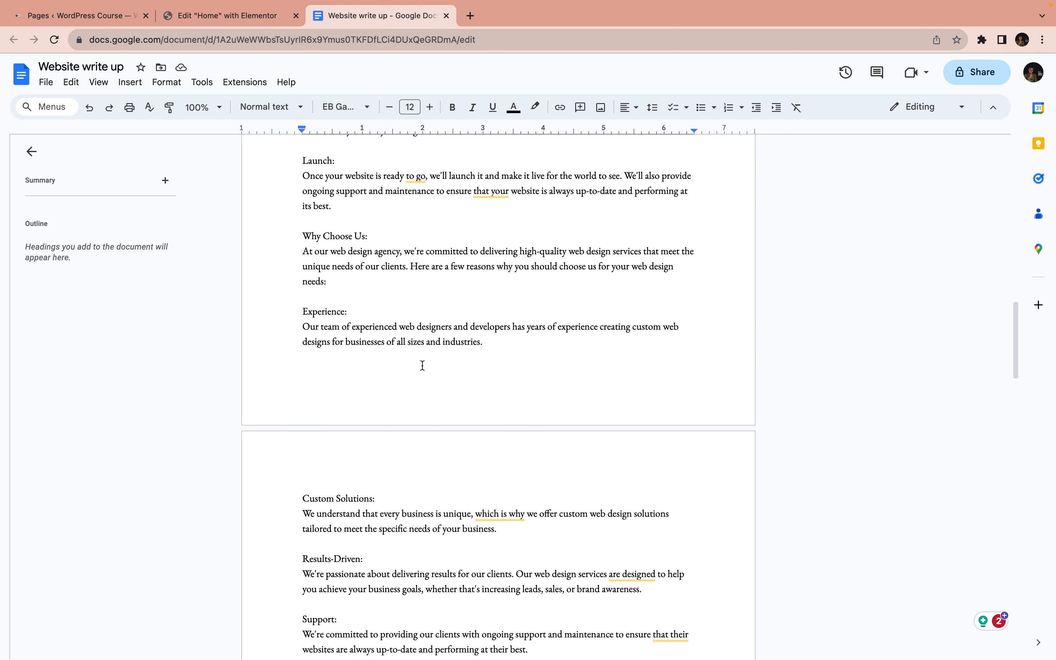
{"action": "left_click", "coordinate": [231, 15]}
{"action": "left_click", "coordinate": [176, 65]}
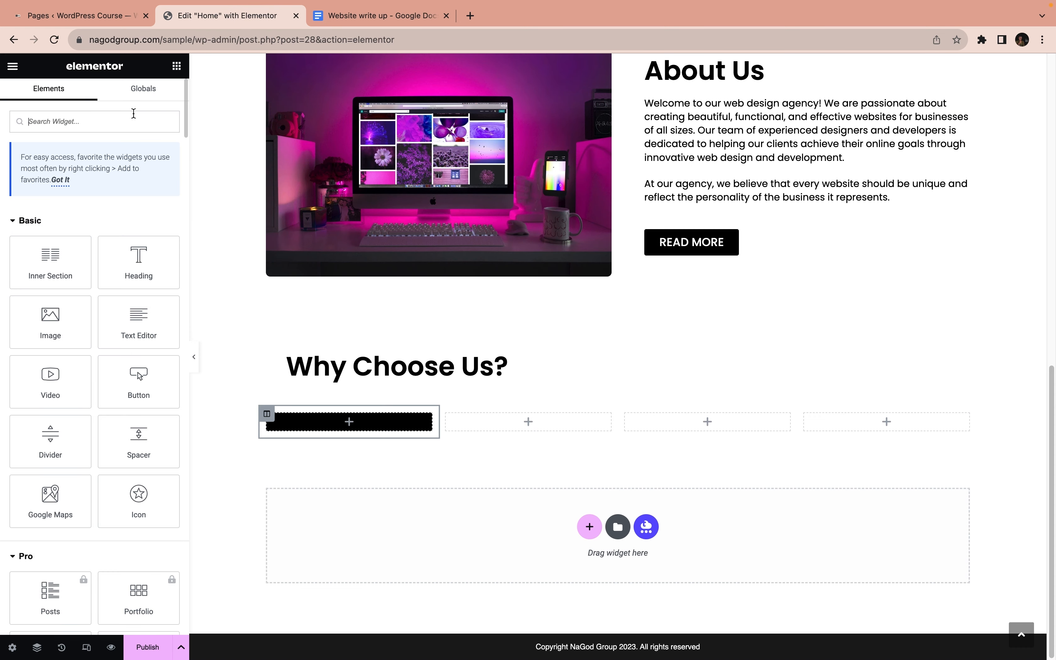
{"action": "left_click", "coordinate": [101, 121]}
{"action": "type", "text": "icon"}
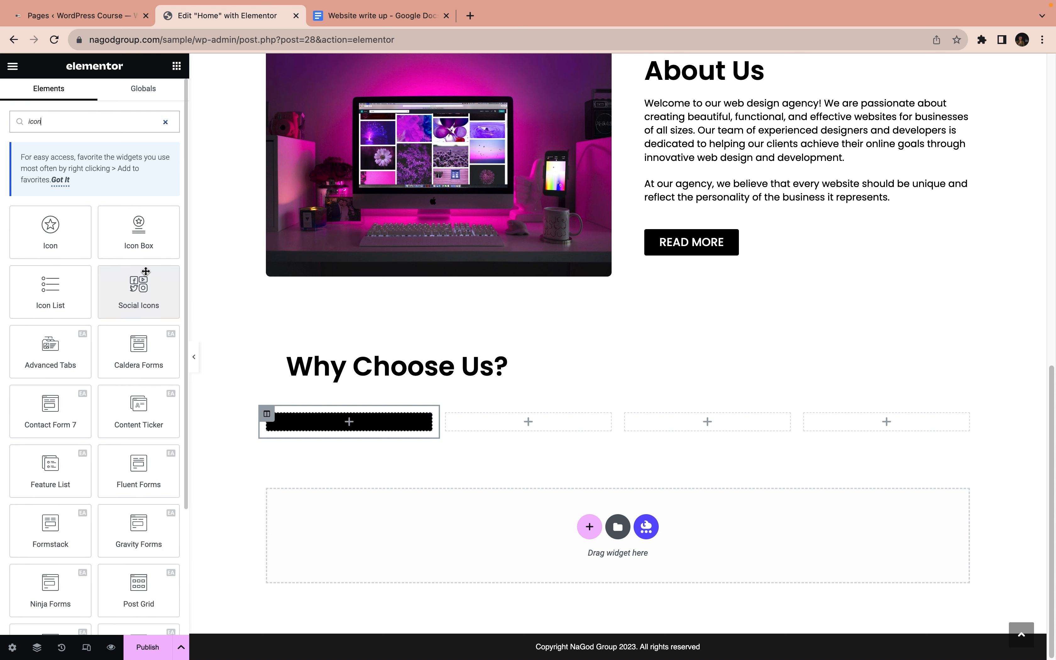
{"action": "left_click_drag", "start_coordinate": [136, 236], "coordinate": [327, 425]}
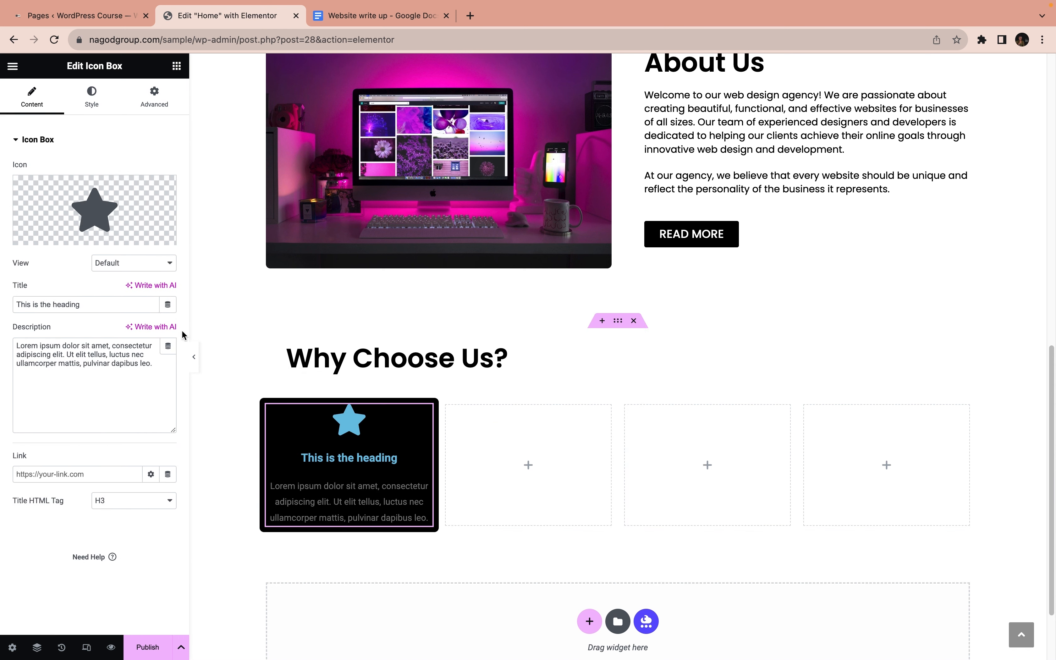
Clear the icon box's description and replace its title with "Experience", copied from the Website write up document in Google Docs
{"action": "left_click_drag", "start_coordinate": [165, 367], "coordinate": [22, 337]}
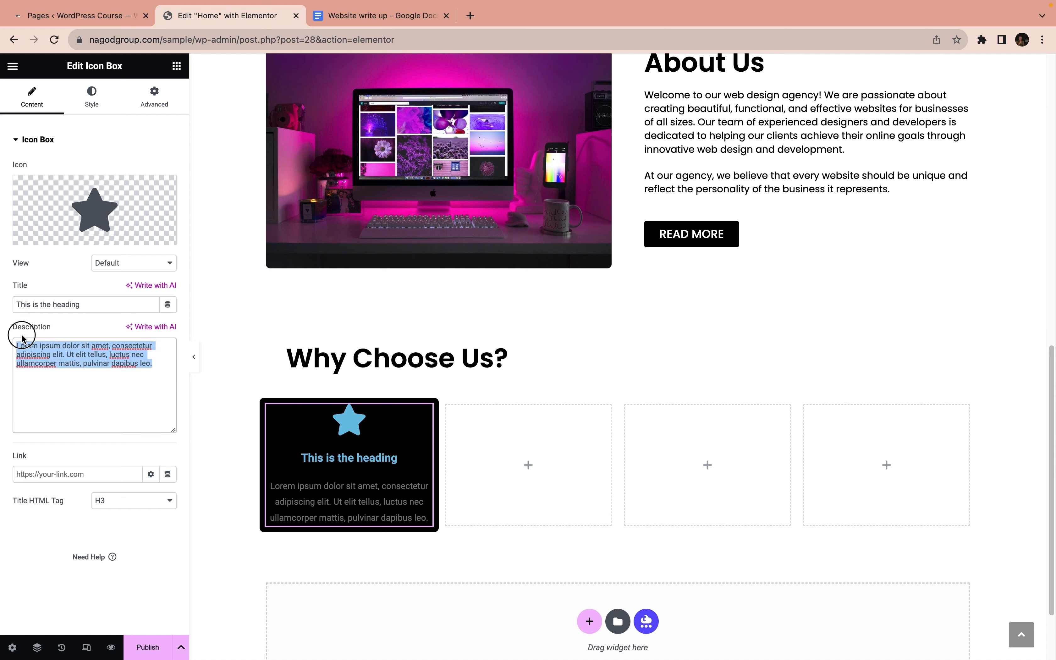
{"action": "key", "text": "BackSpace"}
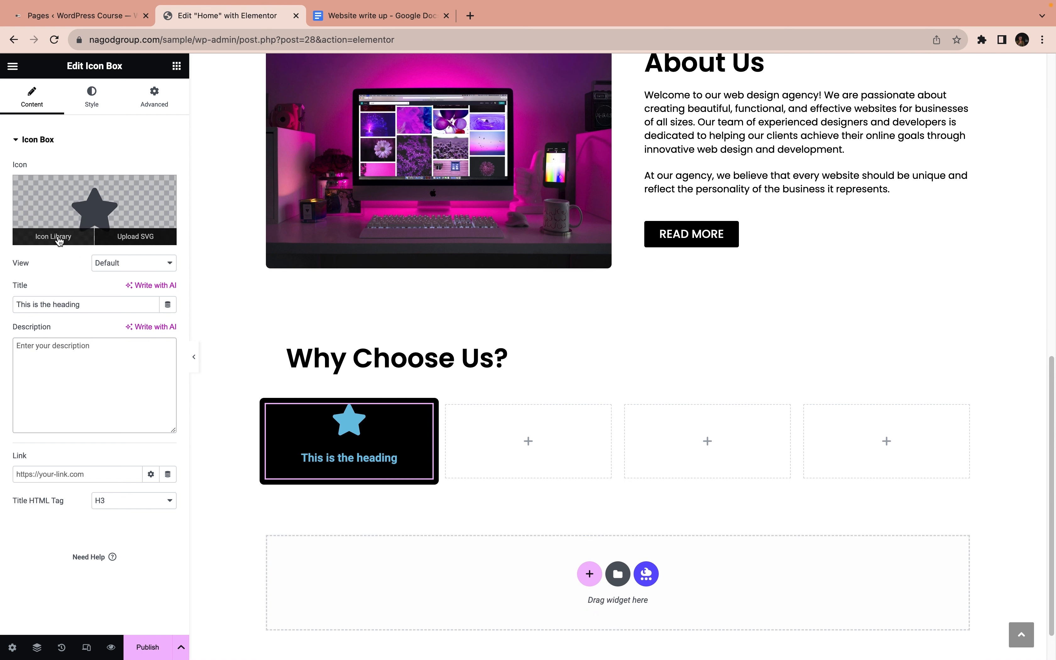
{"action": "left_click", "coordinate": [363, 18]}
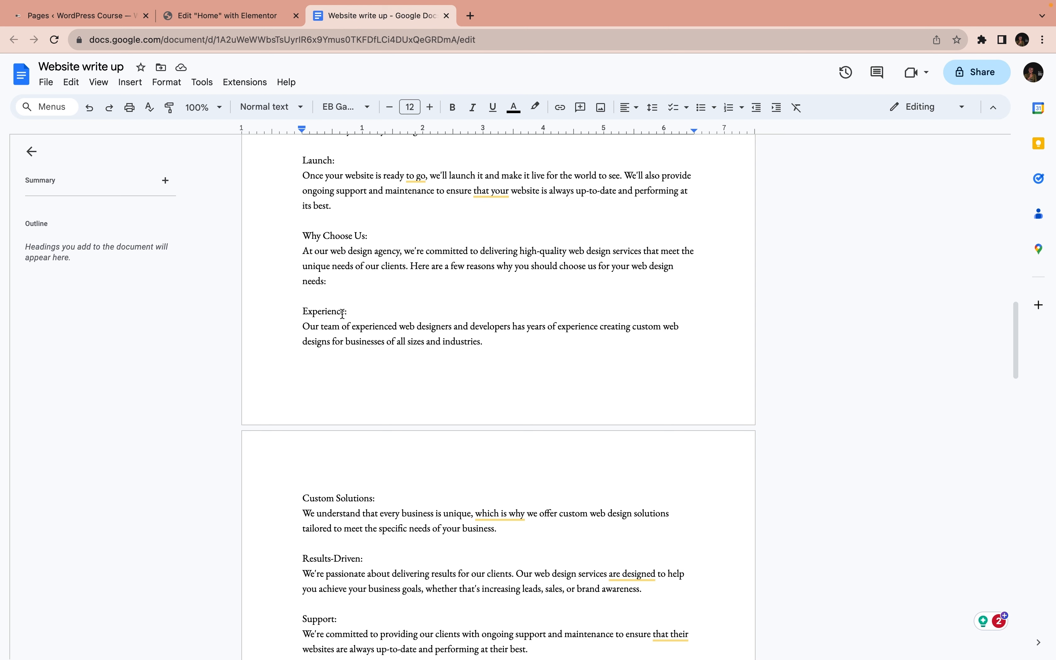
{"action": "left_click_drag", "start_coordinate": [344, 311], "coordinate": [301, 312]}
{"action": "key", "text": "super+c"}
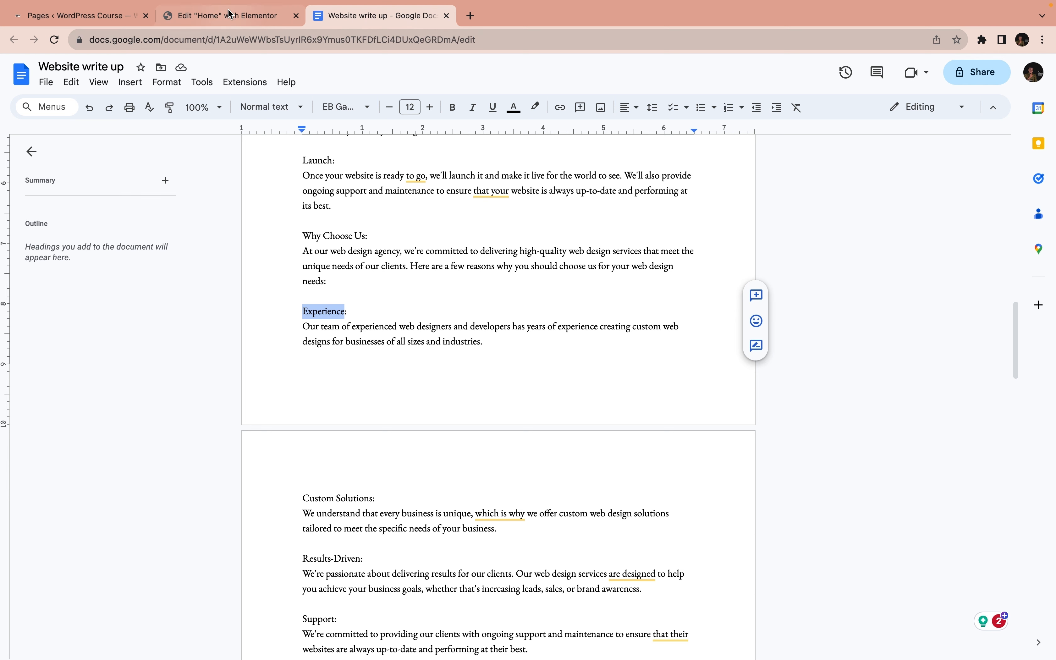
{"action": "left_click", "coordinate": [227, 16]}
{"action": "left_click", "coordinate": [96, 297]}
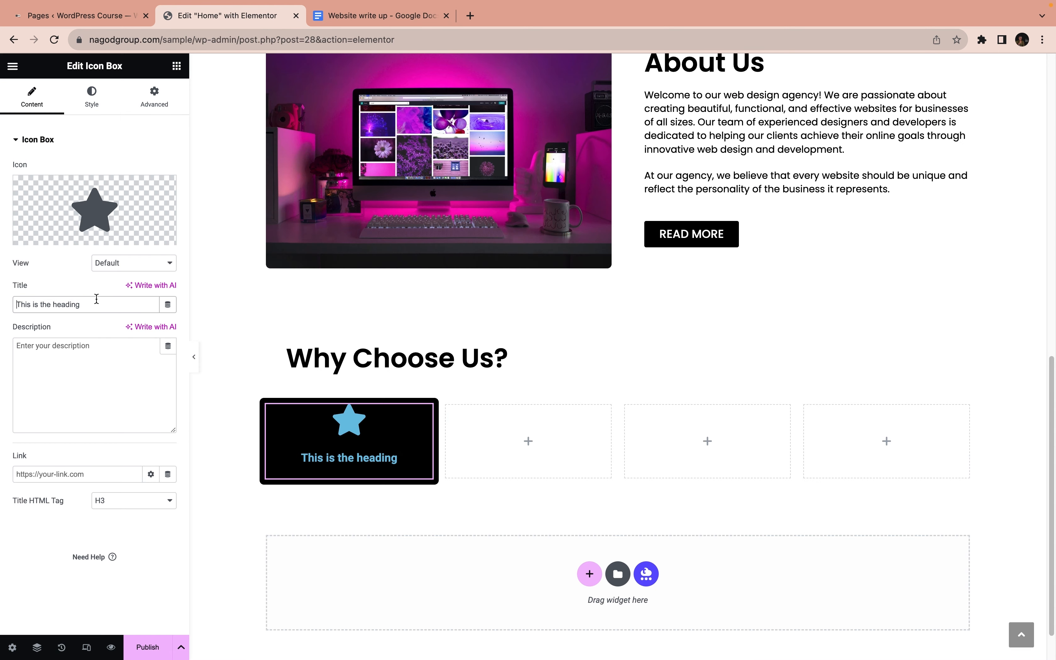
{"action": "key", "text": "super+a"}
{"action": "key", "text": "super+v"}
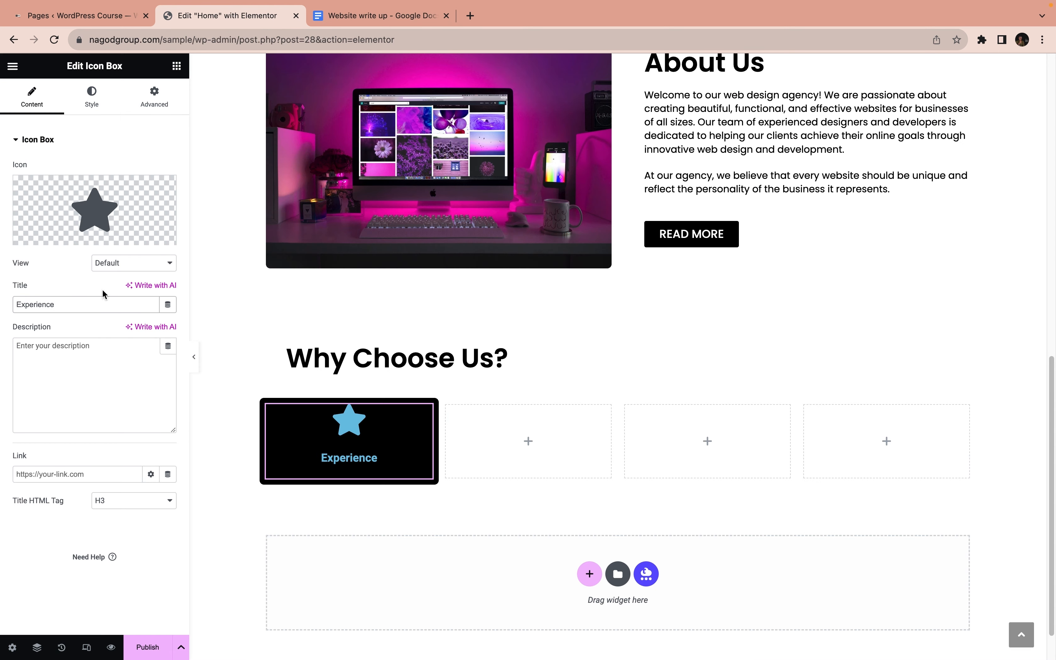
Search the icon library for "badg" and "cer", and browse all icons for one that suits the Experience box
{"action": "left_click", "coordinate": [53, 243]}
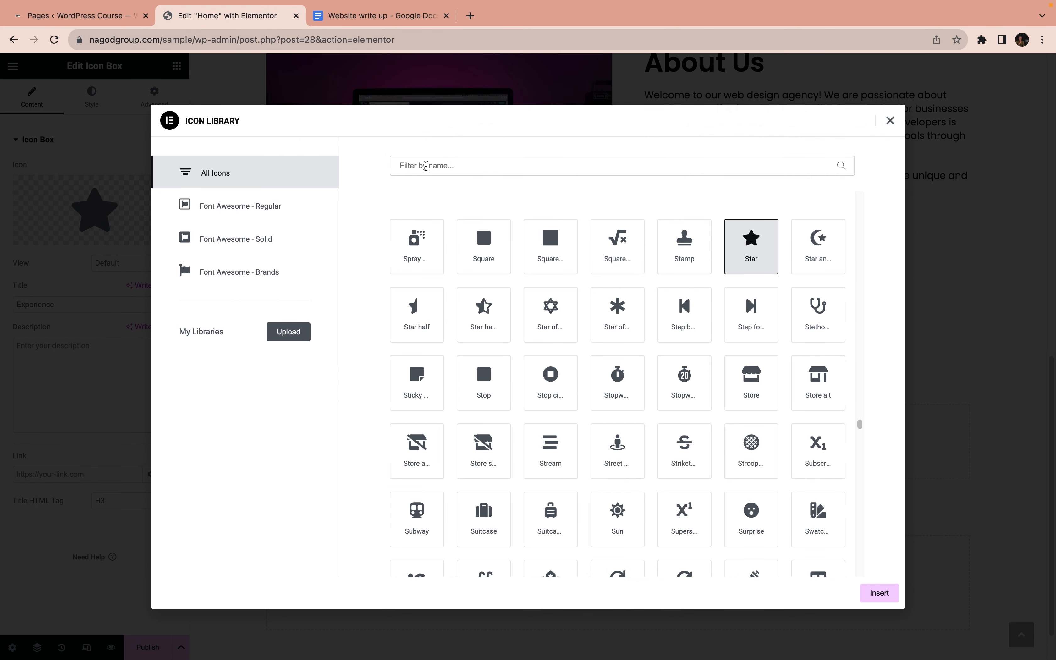
{"action": "left_click", "coordinate": [425, 166]}
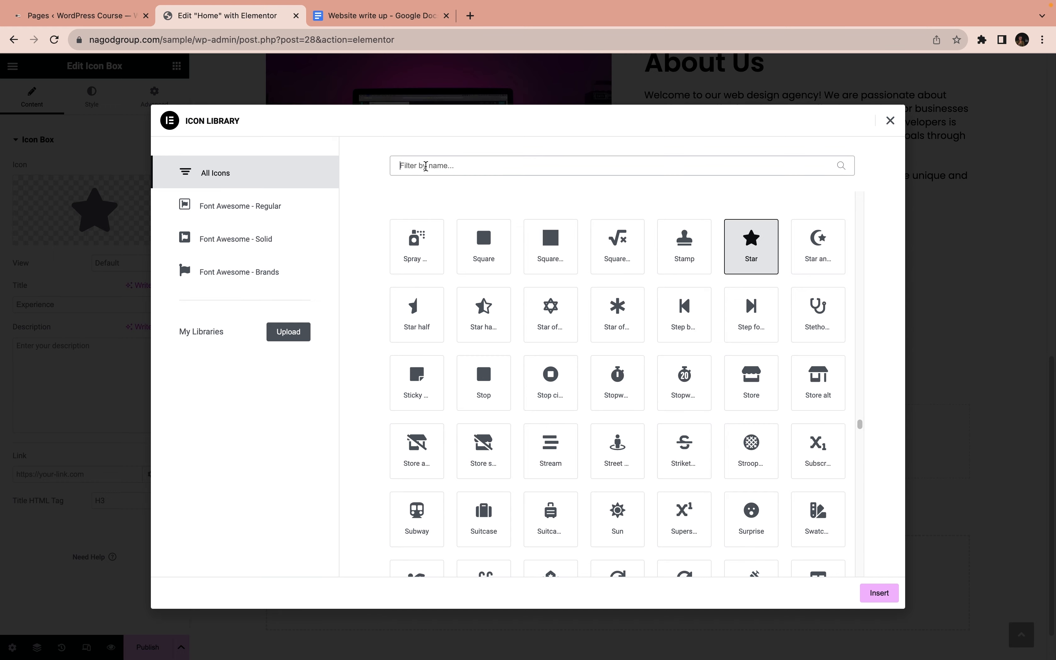
{"action": "type", "text": "badg"}
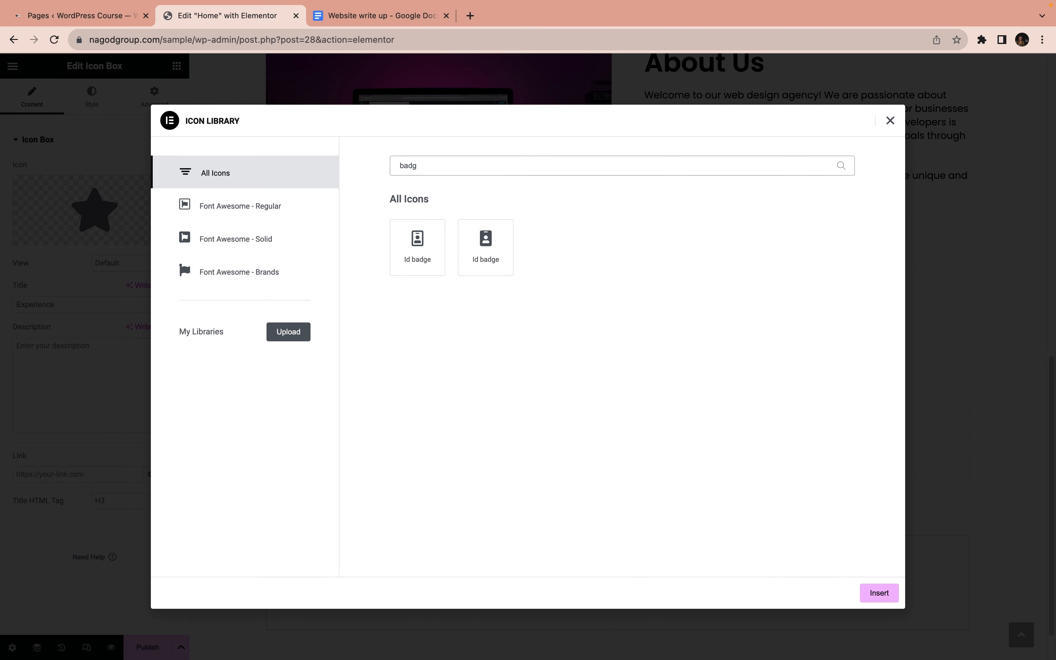
{"action": "key", "text": "BackSpace"}
{"action": "key", "text": "BackSpace"}
{"action": "key", "text": "BackSpace"}
{"action": "key", "text": "BackSpace"}
{"action": "type", "text": "cer"}
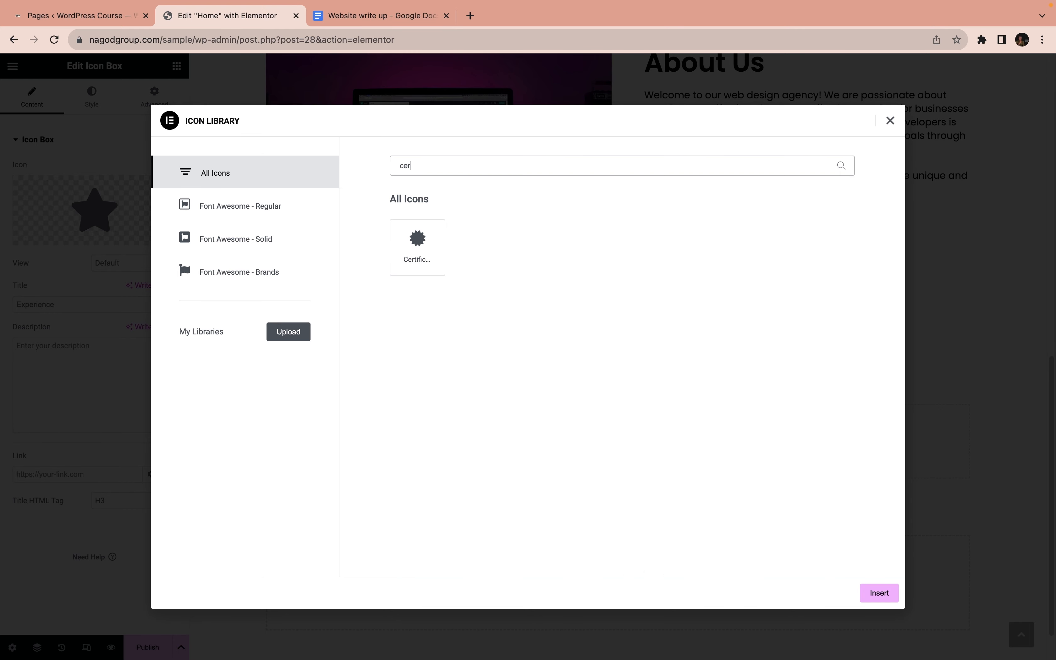
{"action": "key", "text": "BackSpace"}
{"action": "key", "text": "BackSpace"}
{"action": "key", "text": "BackSpace"}
{"action": "key", "text": "BackSpace"}
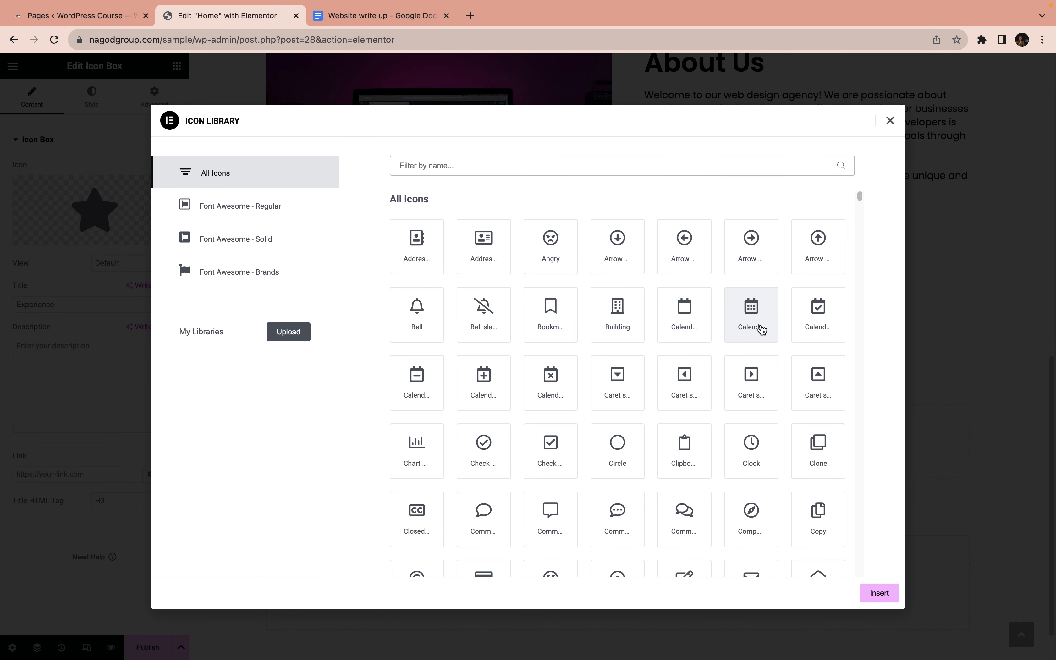
{"action": "scroll", "coordinate": [753, 325], "scroll_direction": "down", "scroll_amount": 10}
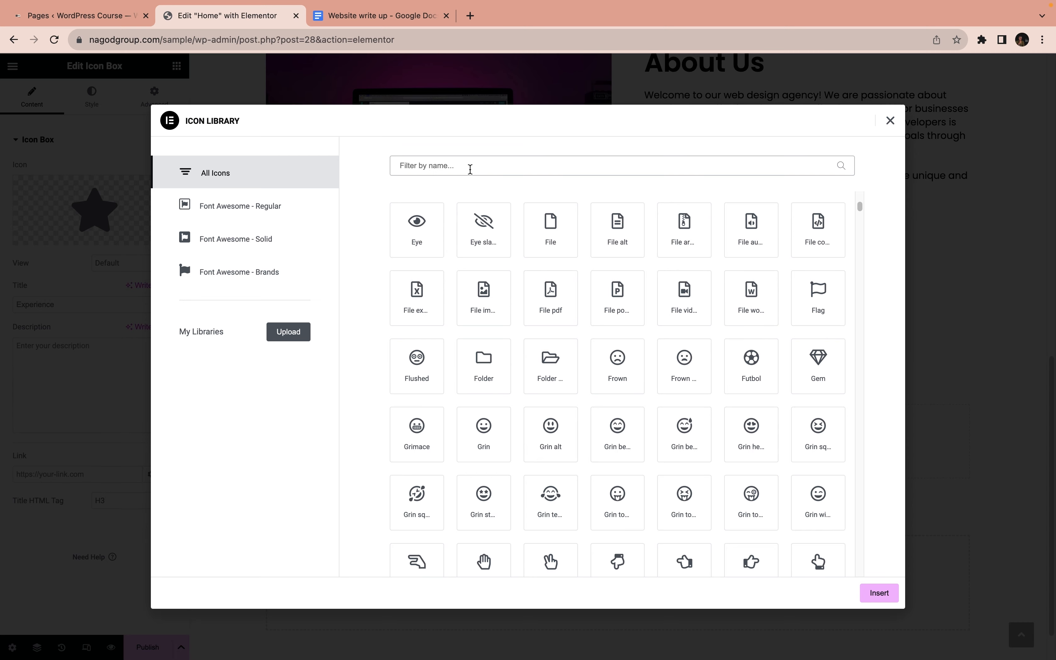
Find the graduation cap by filtering the icons for "gra" and insert it as the Experience box's icon
{"action": "type", "text": "gra"}
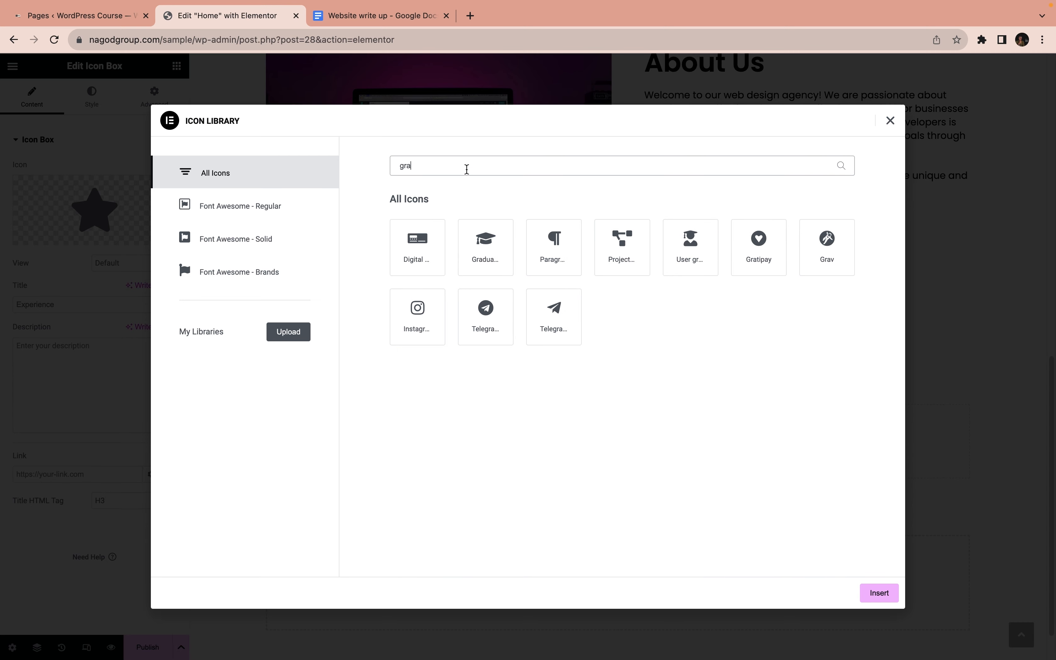
{"action": "left_click", "coordinate": [485, 248]}
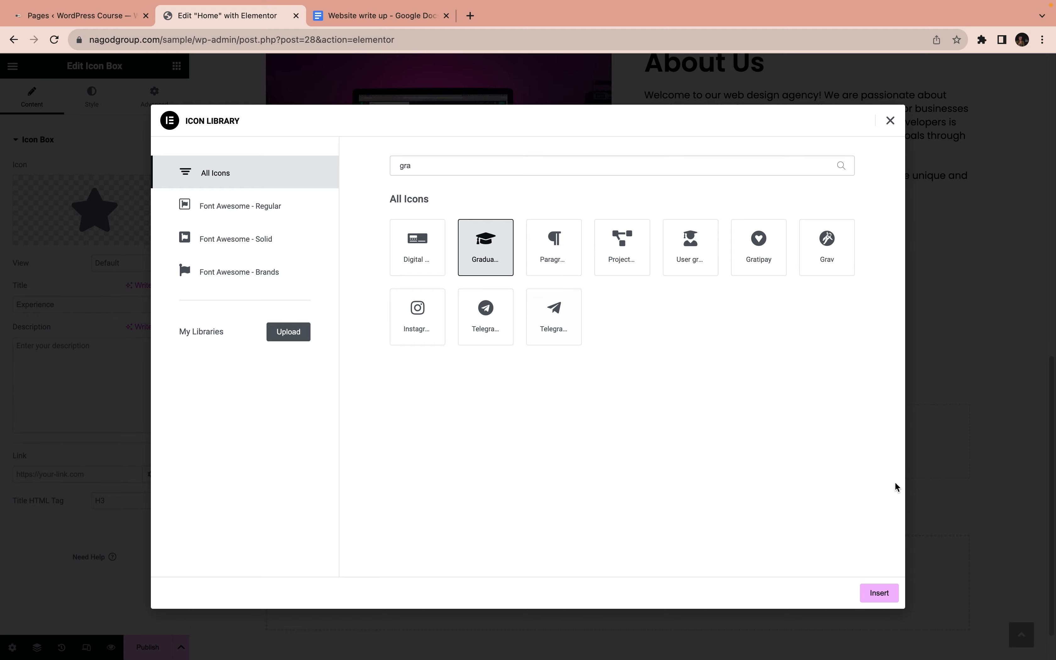
{"action": "left_click", "coordinate": [886, 601]}
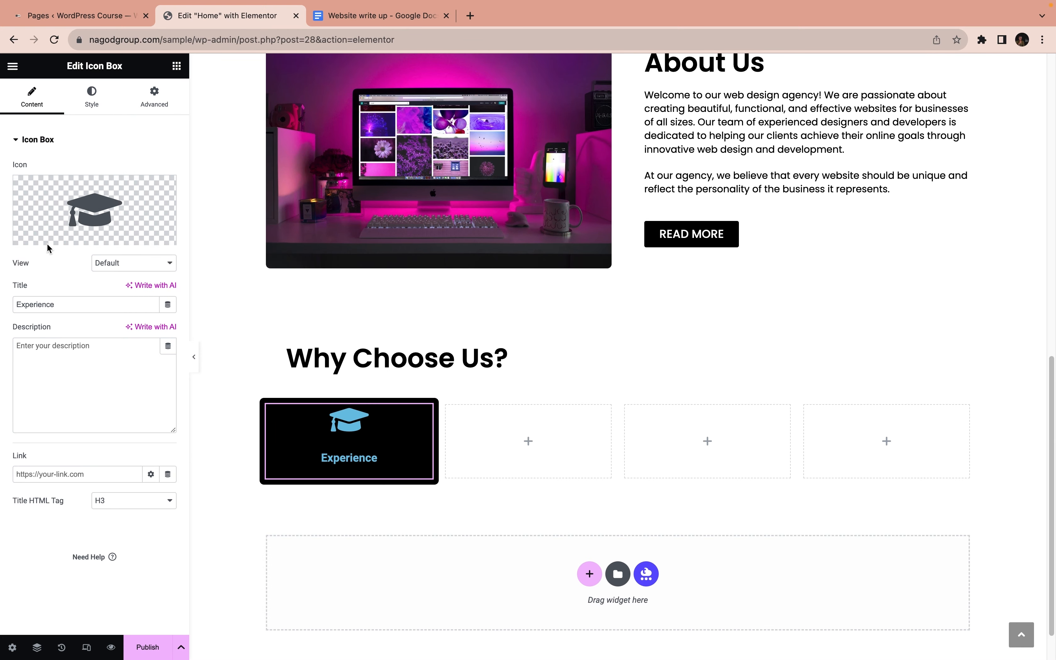
Set both the primary color of the Experience box's icon and its title color to white #FFFFFF
{"action": "left_click", "coordinate": [76, 104]}
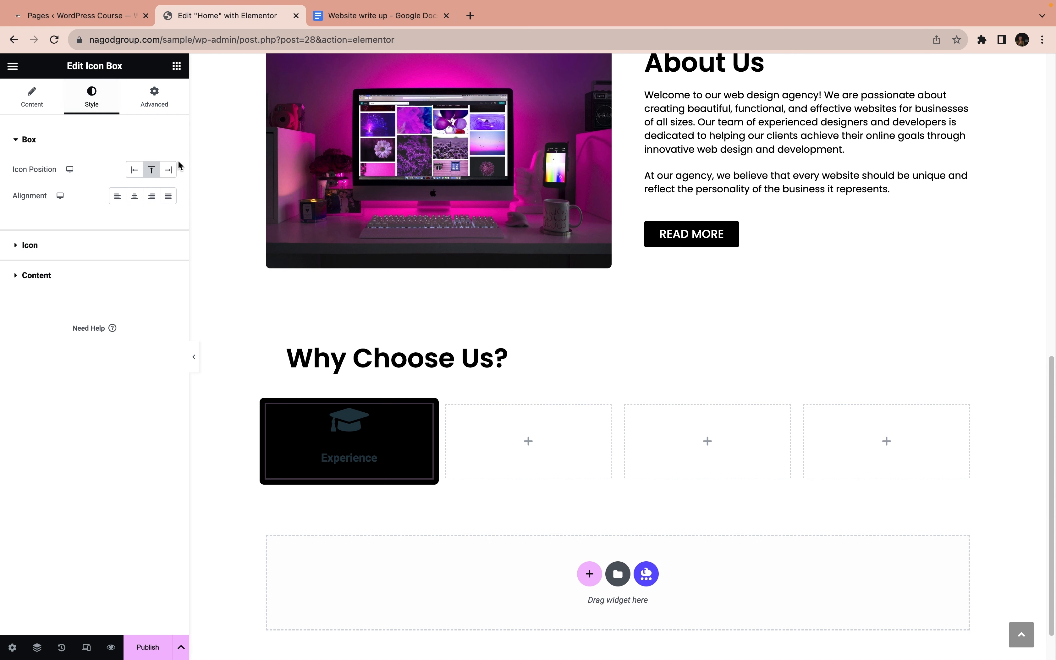
{"action": "left_click", "coordinate": [50, 251]}
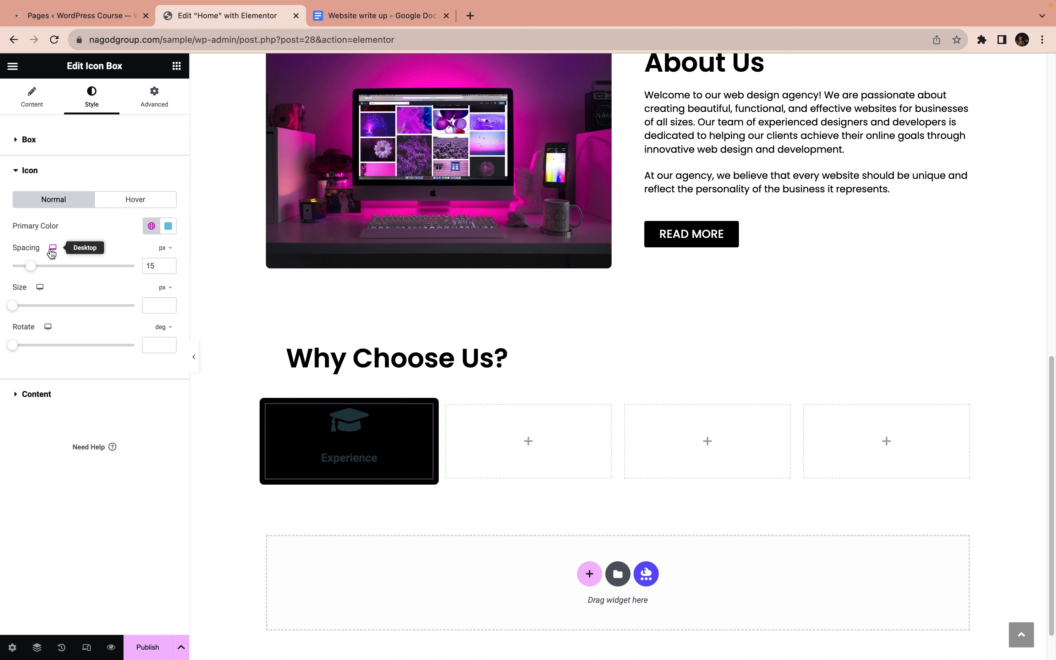
{"action": "left_click", "coordinate": [168, 231]}
{"action": "left_click", "coordinate": [97, 278]}
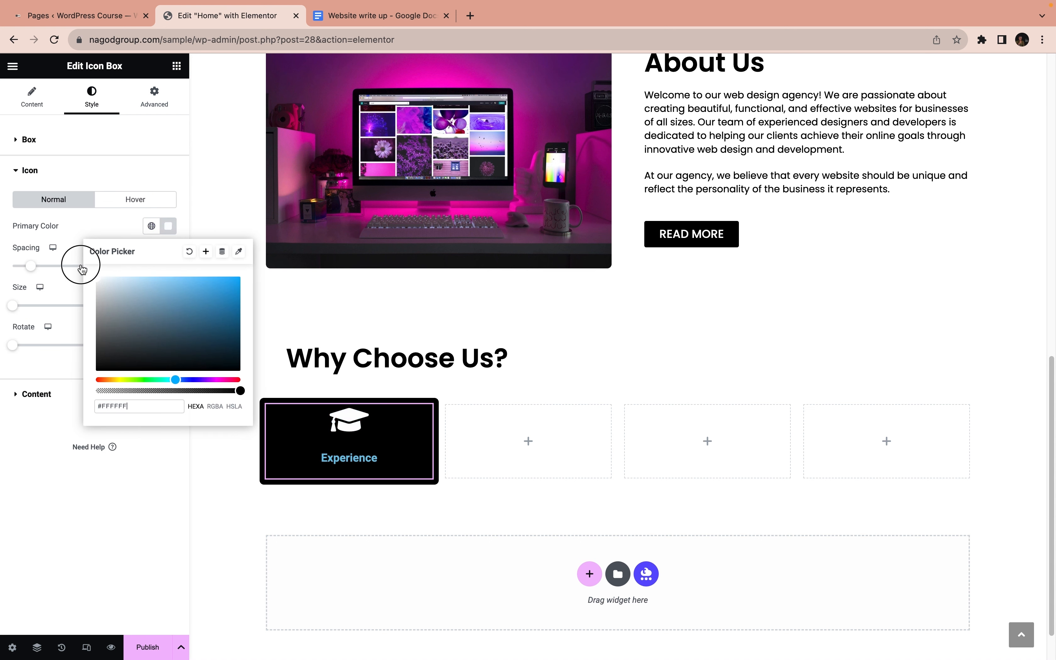
{"action": "left_click", "coordinate": [41, 387]}
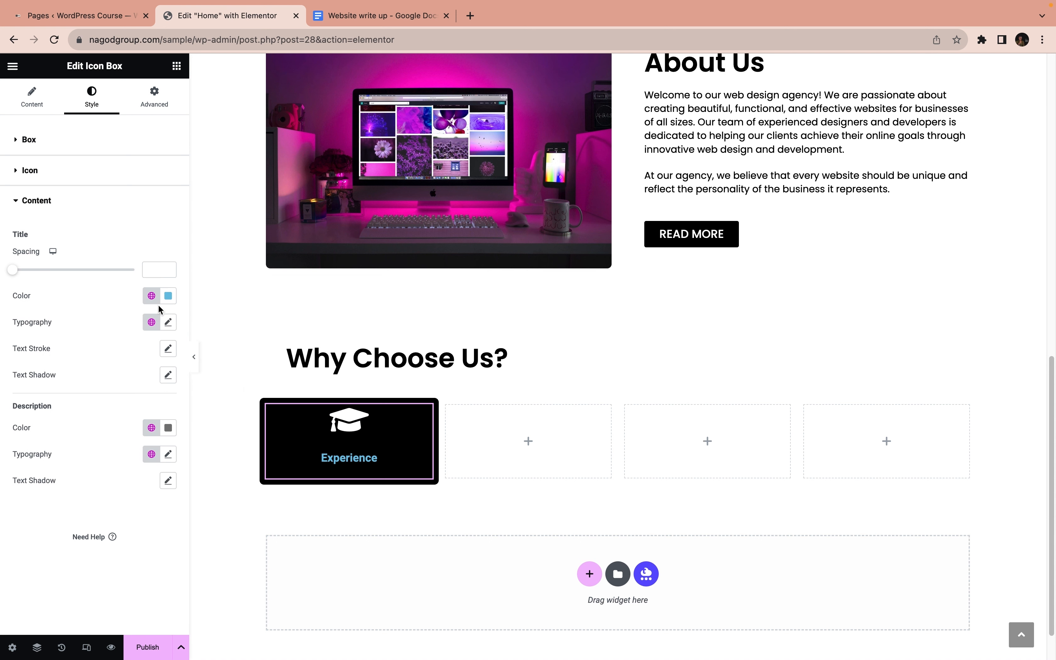
{"action": "left_click", "coordinate": [168, 295]}
{"action": "left_click_drag", "start_coordinate": [97, 348], "coordinate": [73, 335]}
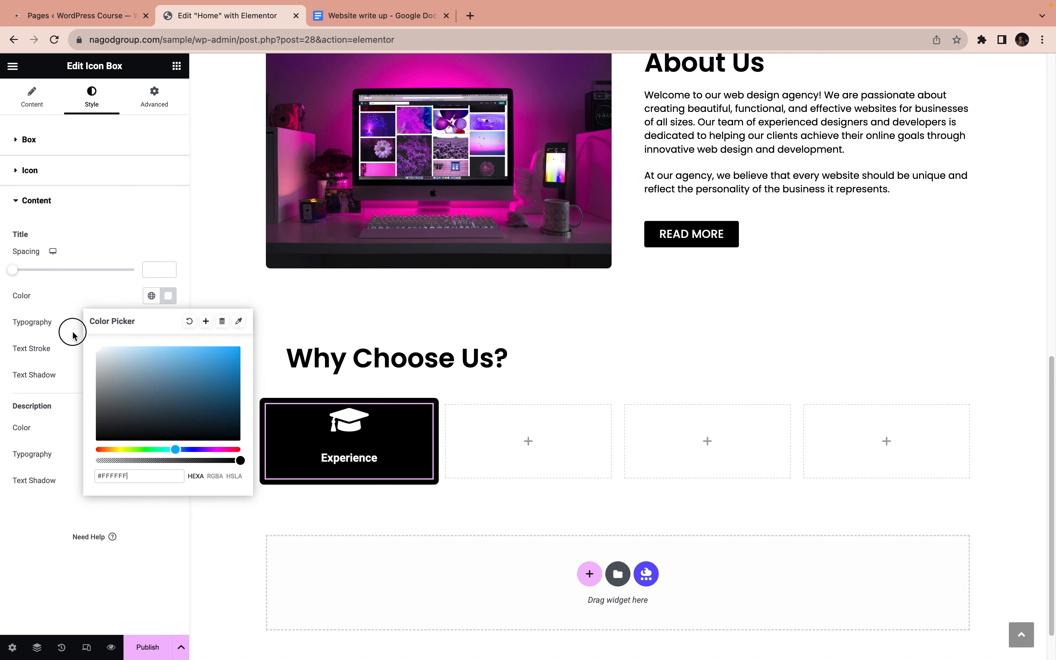
{"action": "left_click", "coordinate": [71, 306]}
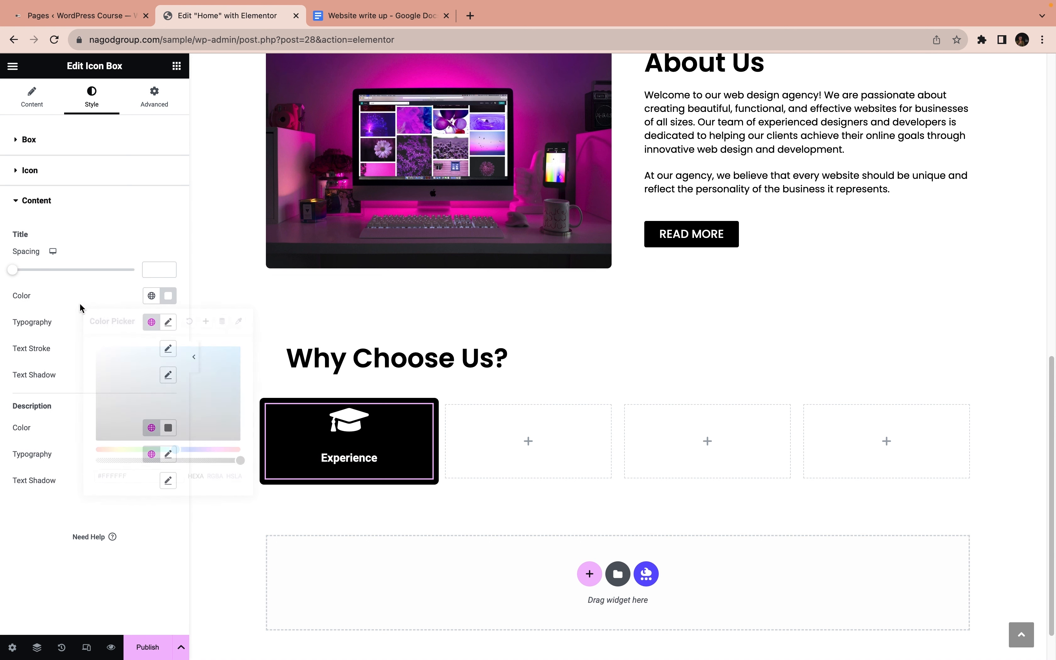
Set the Experience title's typography to the Poppins font family at a size of 1.6 em
{"action": "left_click", "coordinate": [168, 322]}
{"action": "left_click", "coordinate": [133, 380]}
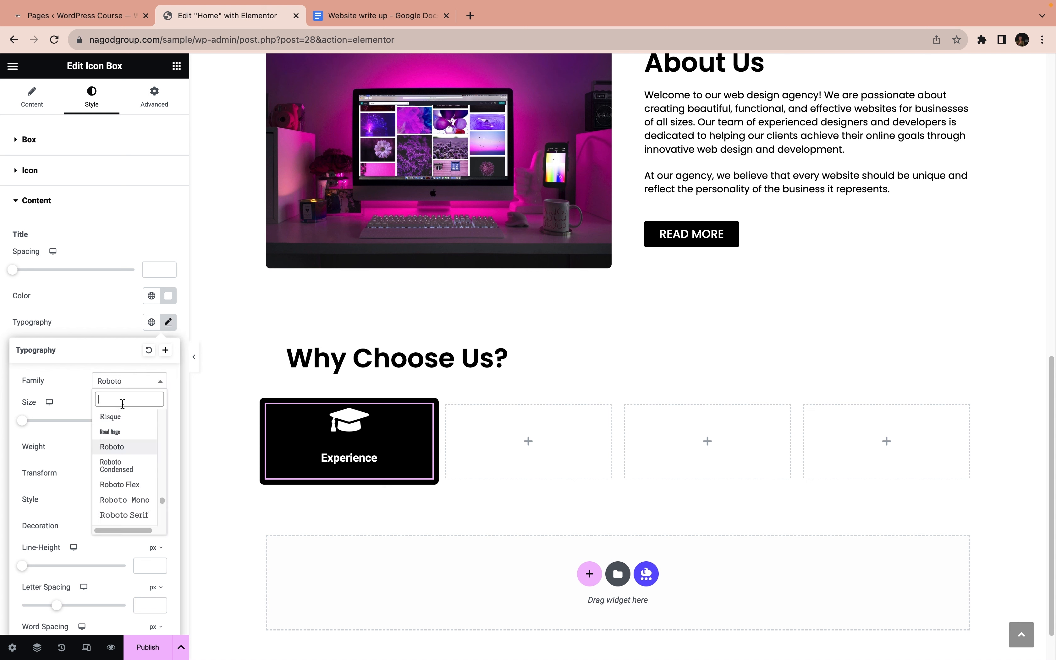
{"action": "type", "text": "popp"}
{"action": "left_click", "coordinate": [111, 431]}
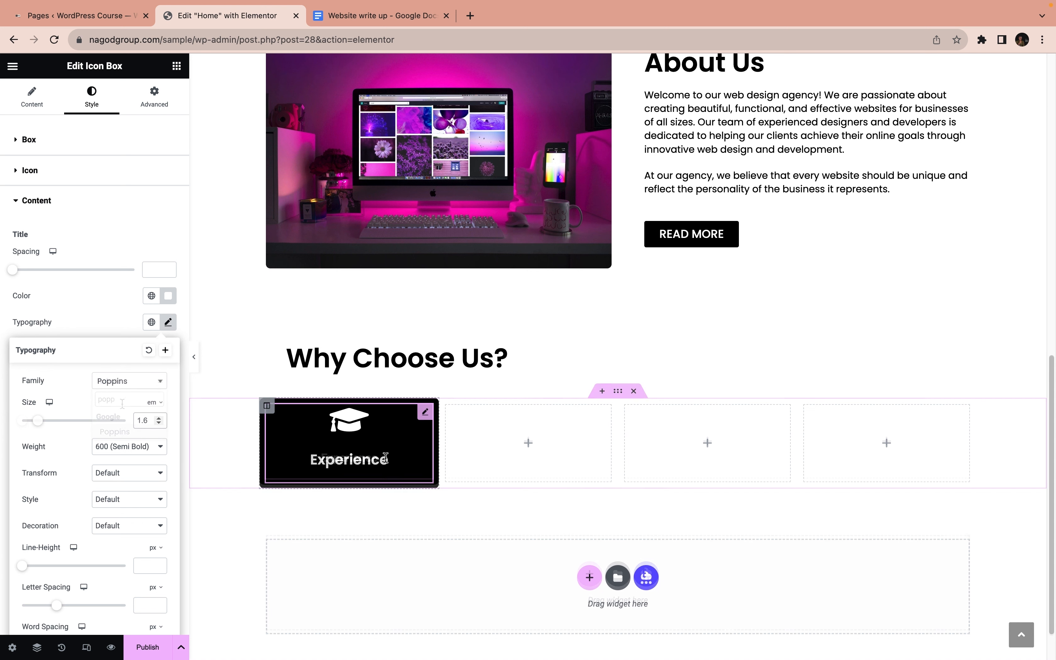
Set the Experience column's padding to 1 em on all four sides with the values linked
{"action": "left_click", "coordinate": [269, 412]}
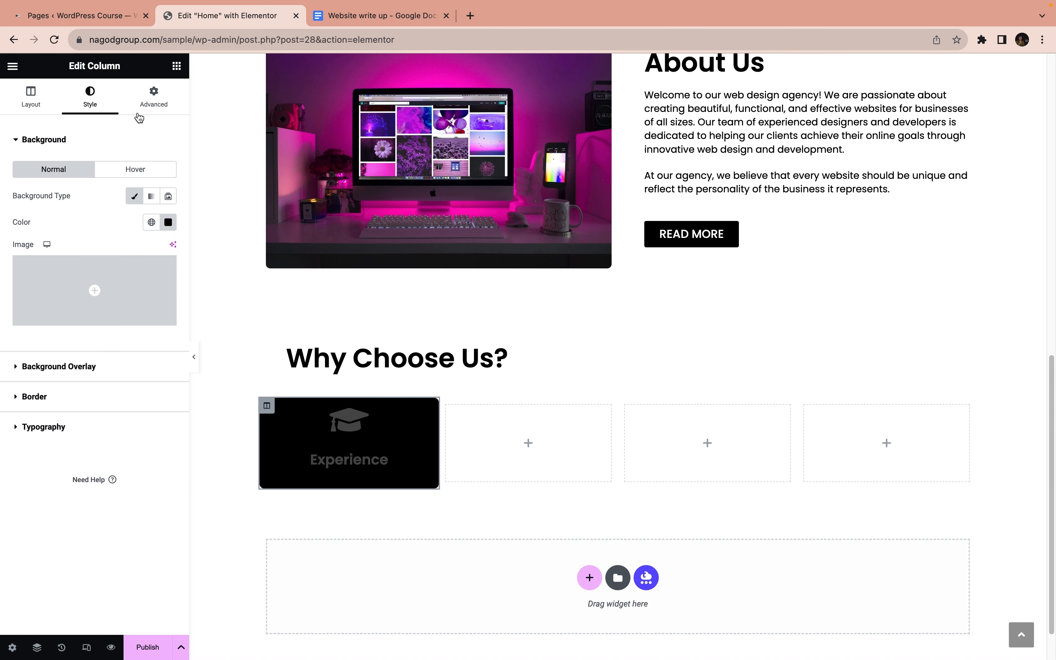
{"action": "left_click", "coordinate": [149, 101]}
{"action": "left_click", "coordinate": [168, 232]}
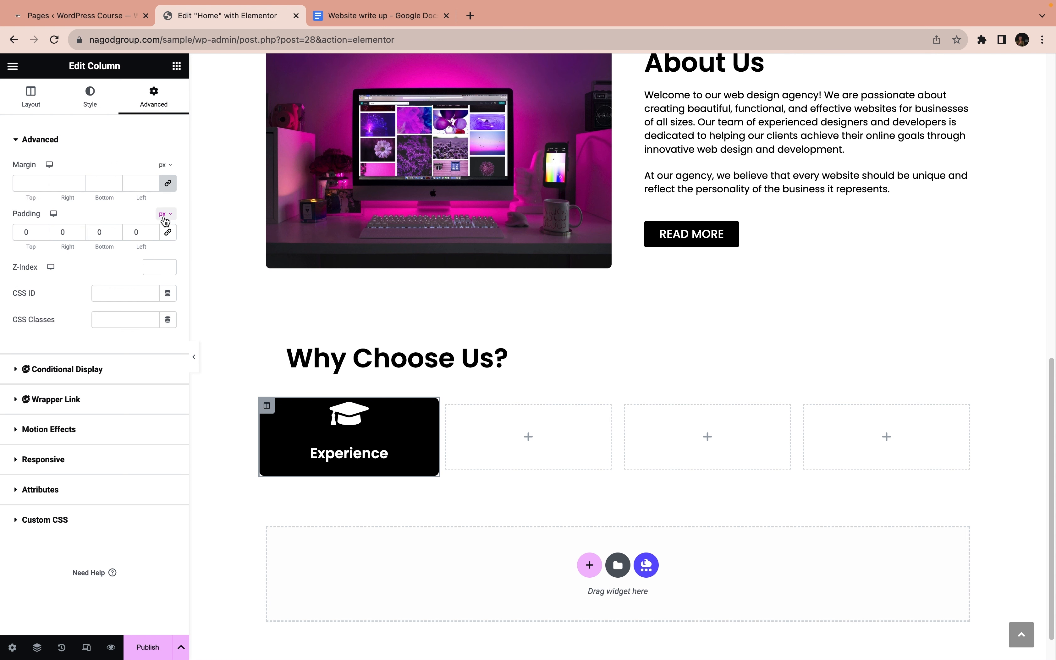
{"action": "left_click", "coordinate": [169, 232]}
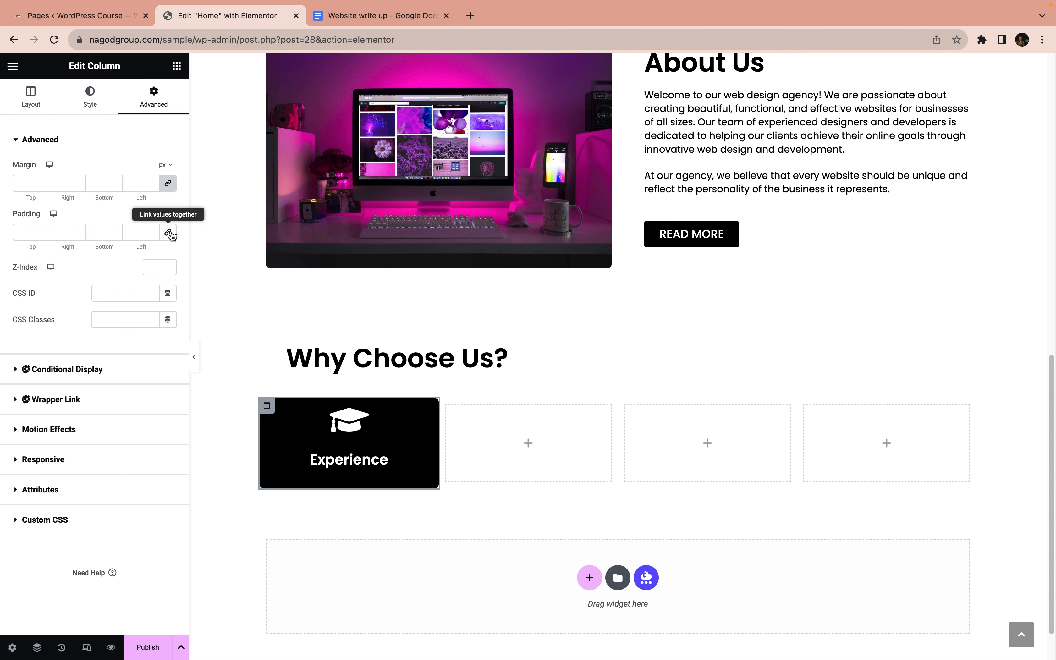
{"action": "left_click", "coordinate": [43, 233]}
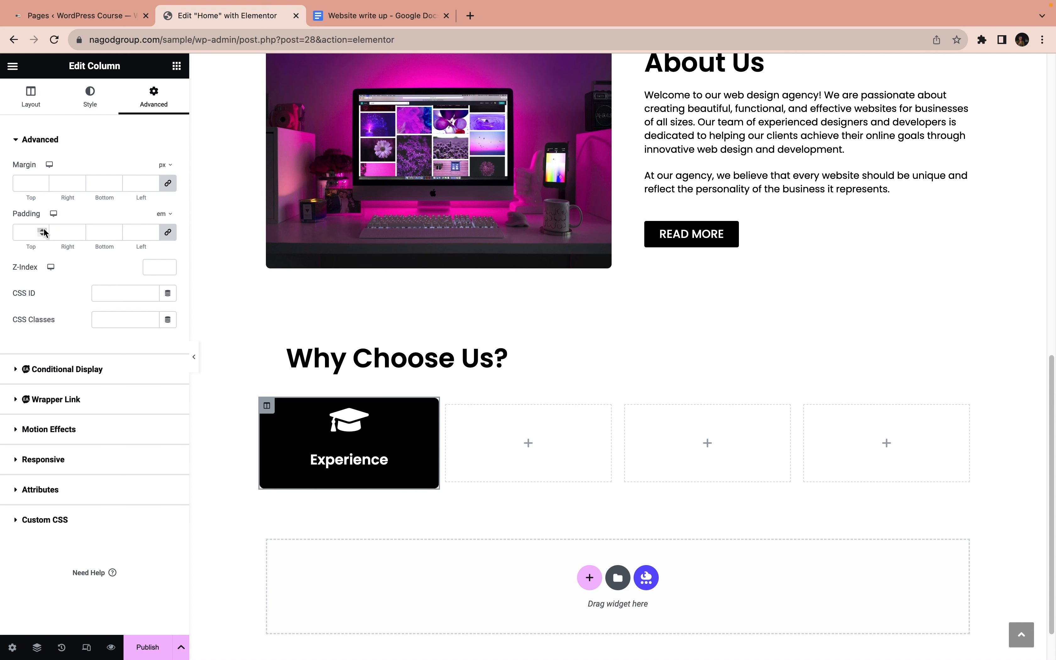
{"action": "type", "text": "1"}
{"action": "left_click", "coordinate": [42, 230]}
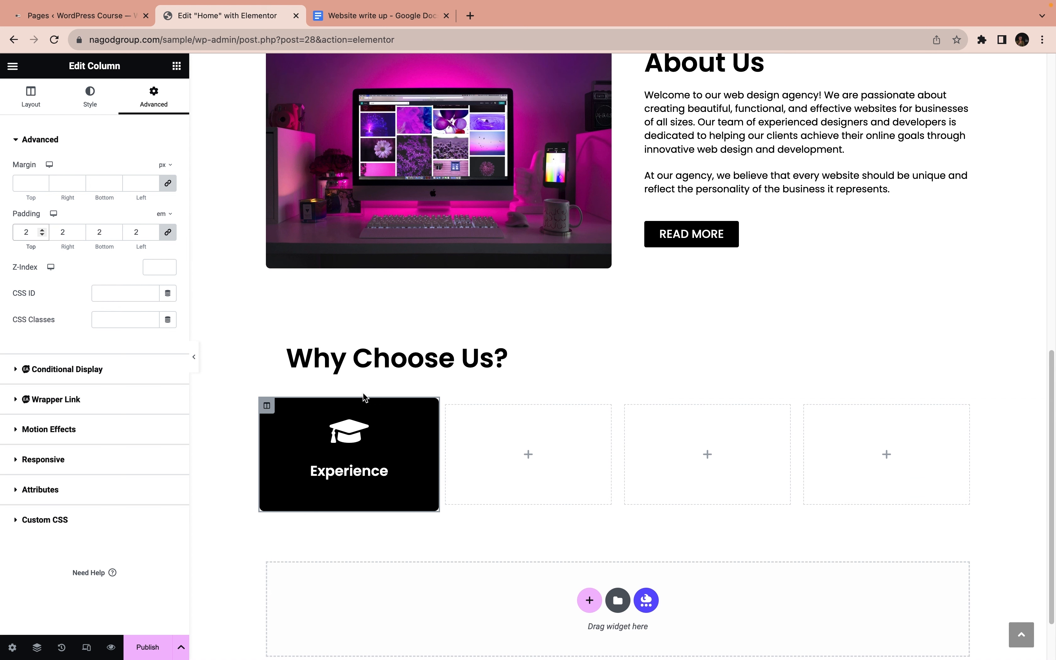
{"action": "left_click", "coordinate": [43, 235]}
Set the Experience column's right and left margins to 1 em each, with top and bottom at 0
{"action": "left_click", "coordinate": [322, 425]}
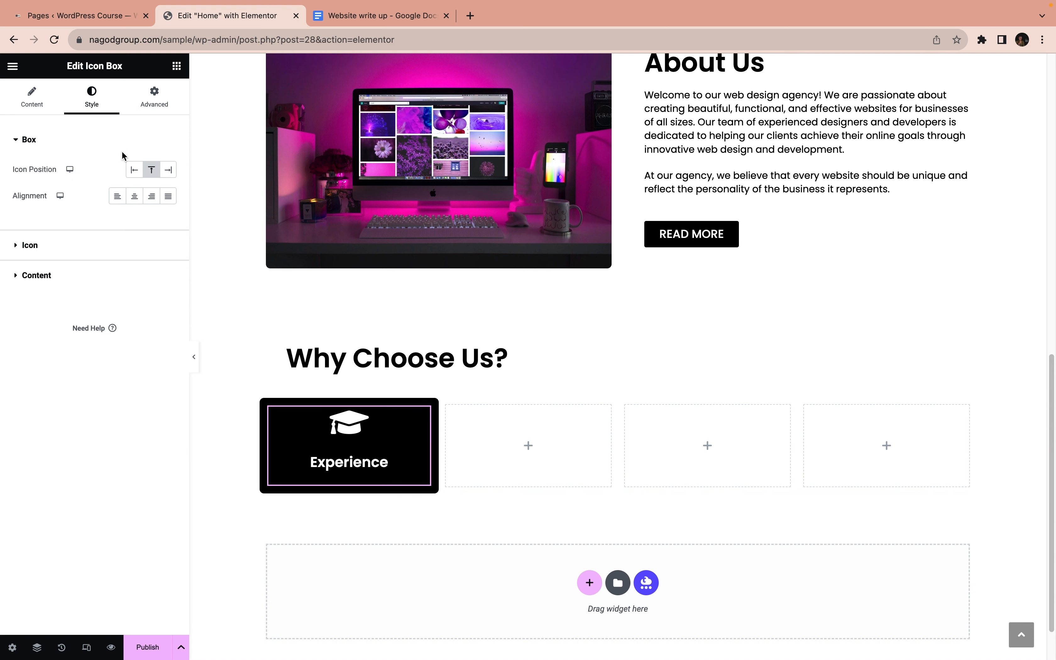
{"action": "left_click", "coordinate": [156, 101]}
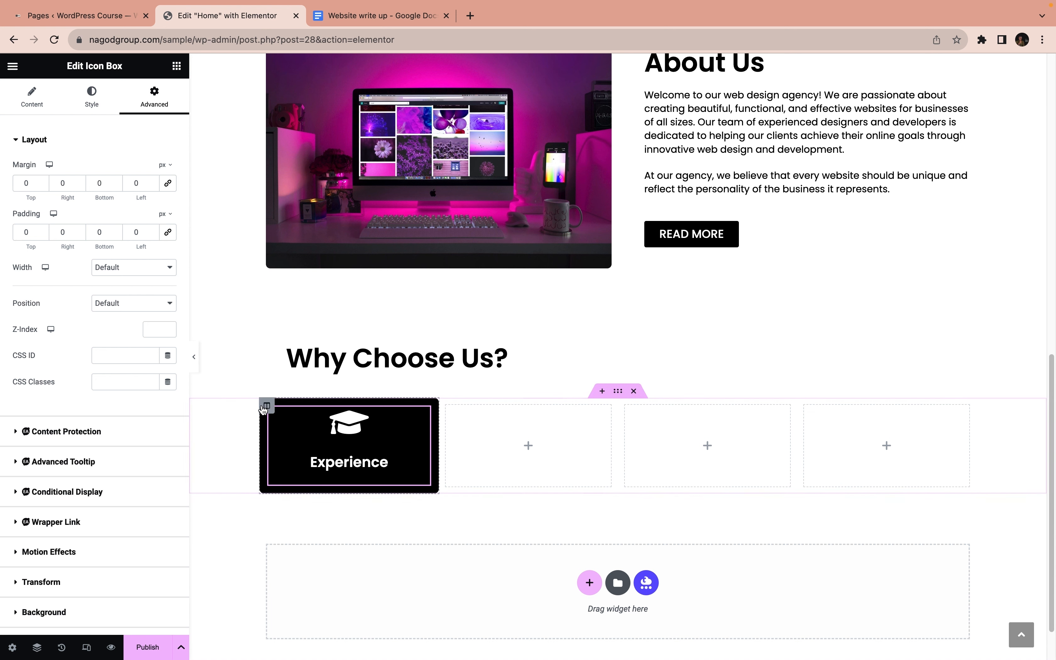
{"action": "left_click", "coordinate": [267, 406]}
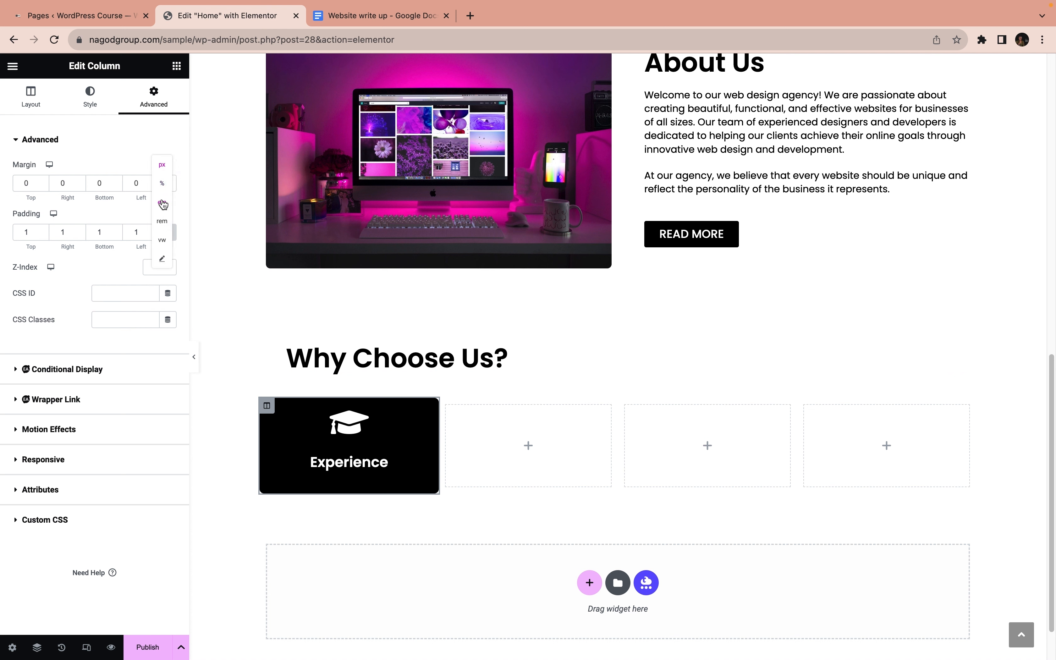
{"action": "left_click", "coordinate": [79, 182]}
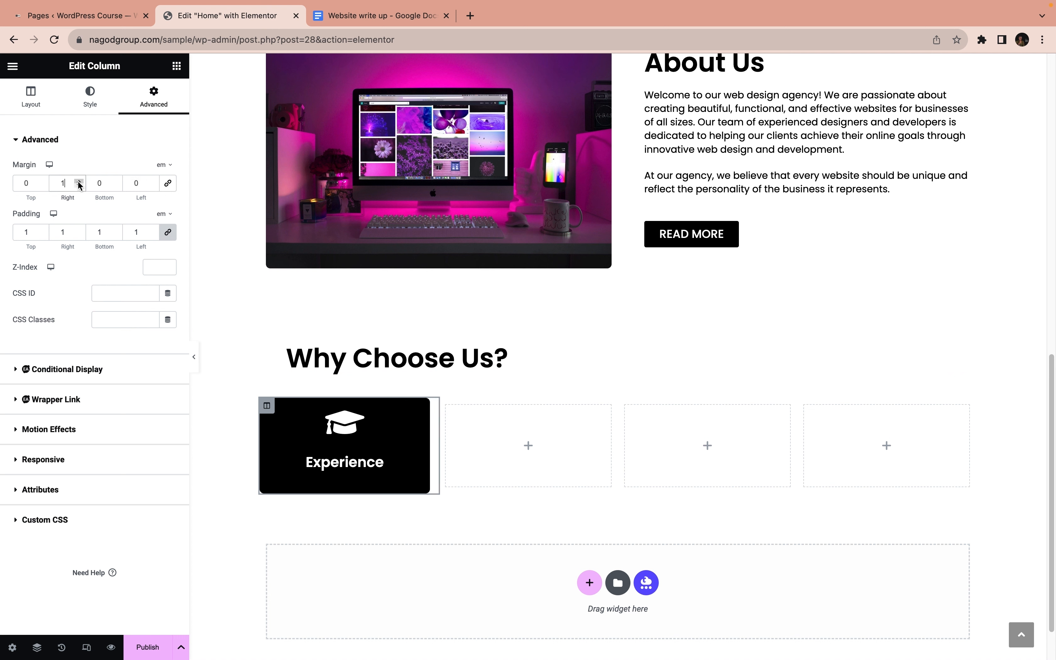
{"action": "left_click", "coordinate": [153, 180]}
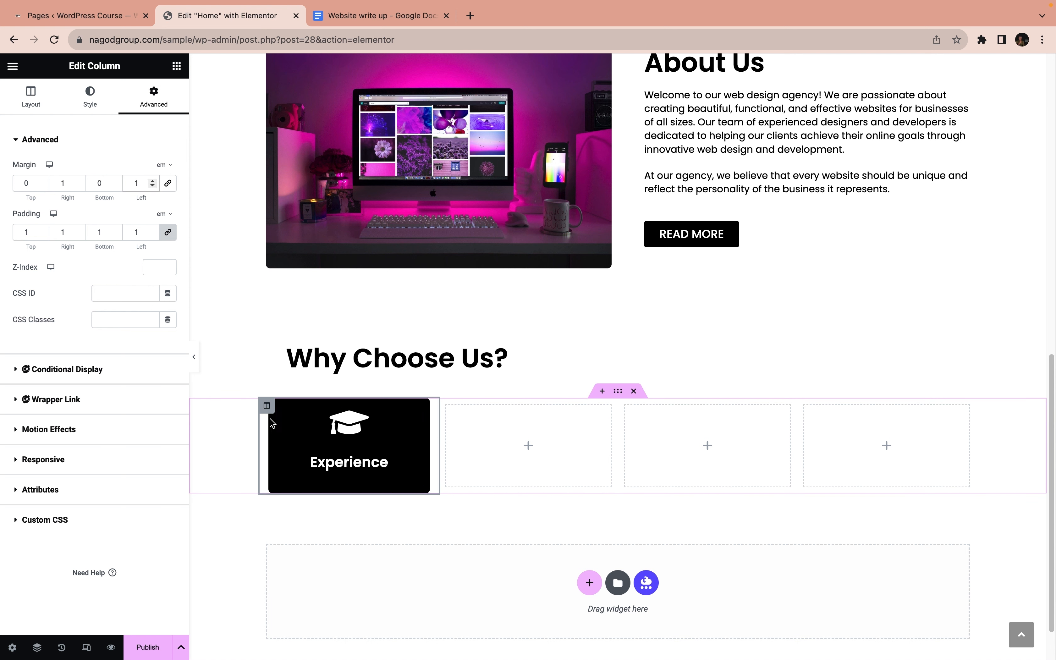
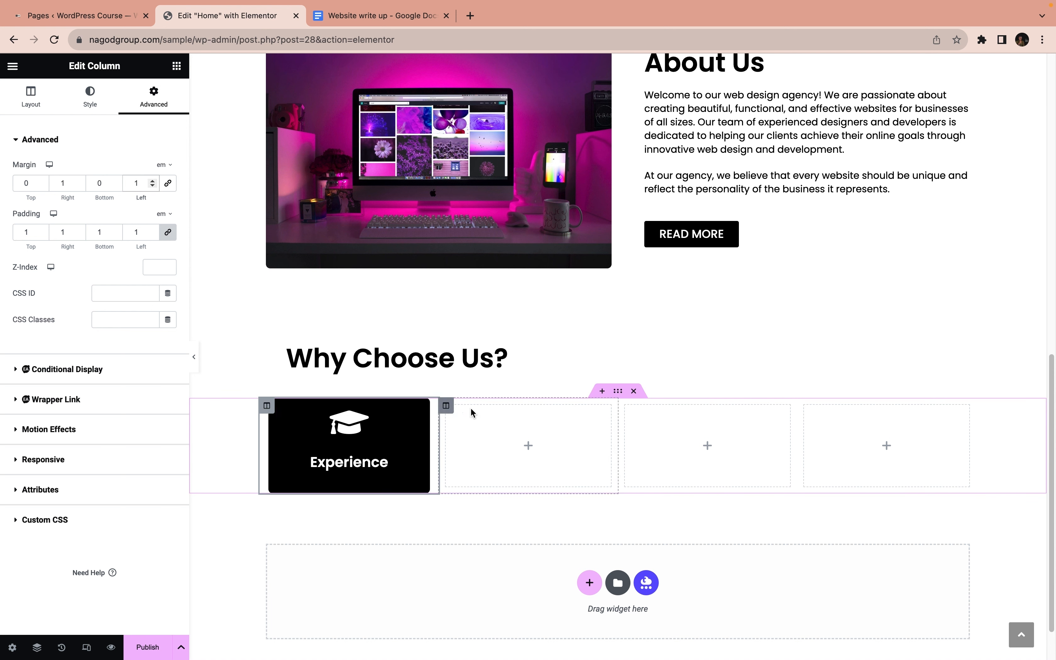
Duplicate the styled Experience column three times to get four identical boxes in the Why Choose Us section
{"action": "right_click", "coordinate": [267, 410]}
{"action": "left_click", "coordinate": [308, 438]}
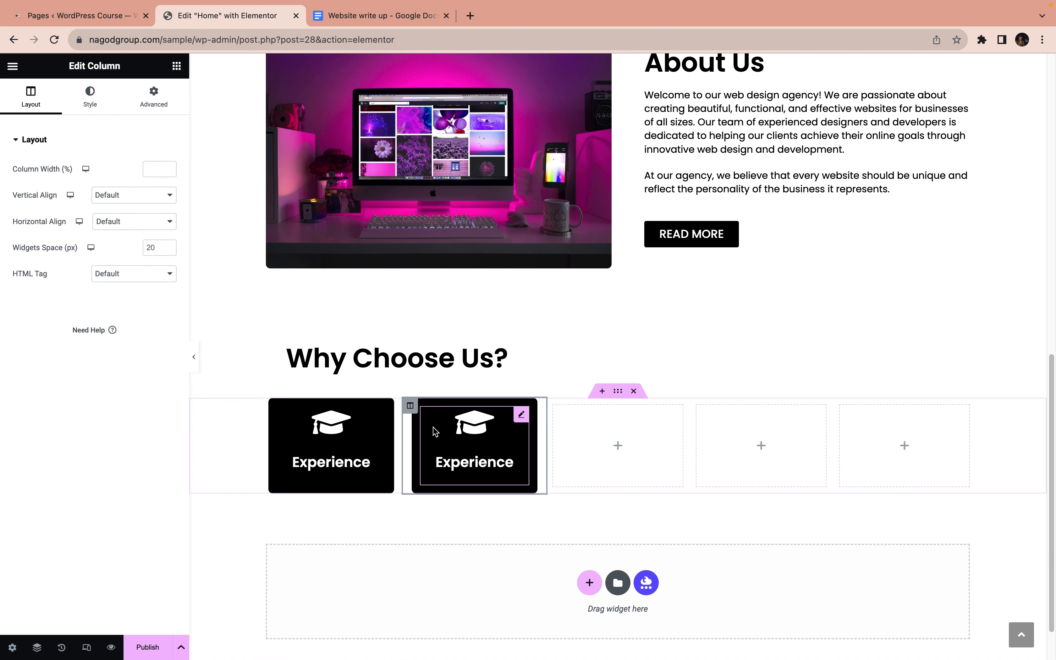
{"action": "right_click", "coordinate": [409, 405]}
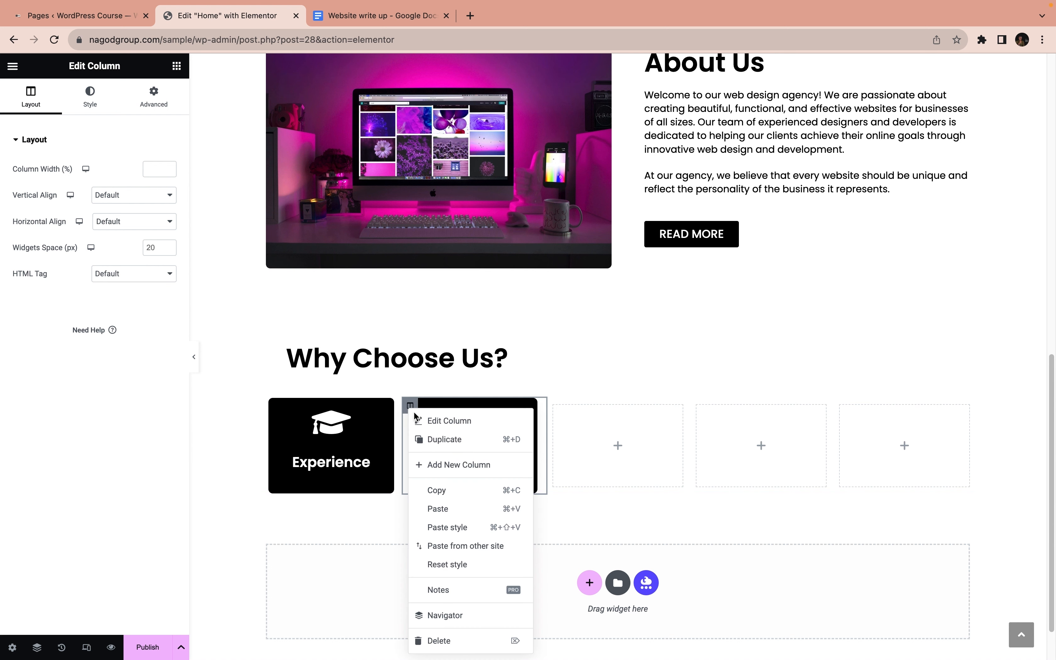
{"action": "left_click", "coordinate": [440, 443]}
{"action": "right_click", "coordinate": [509, 405]}
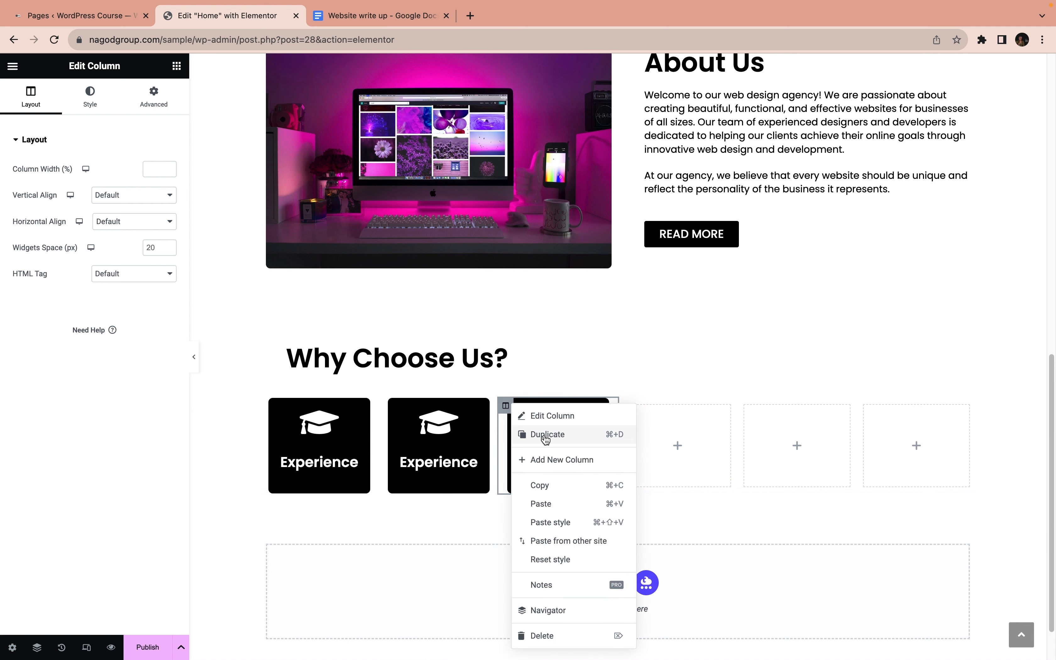
{"action": "left_click", "coordinate": [546, 436]}
Delete the three empty columns beside the Experience boxes in the Why Choose Us section
{"action": "right_click", "coordinate": [676, 406]}
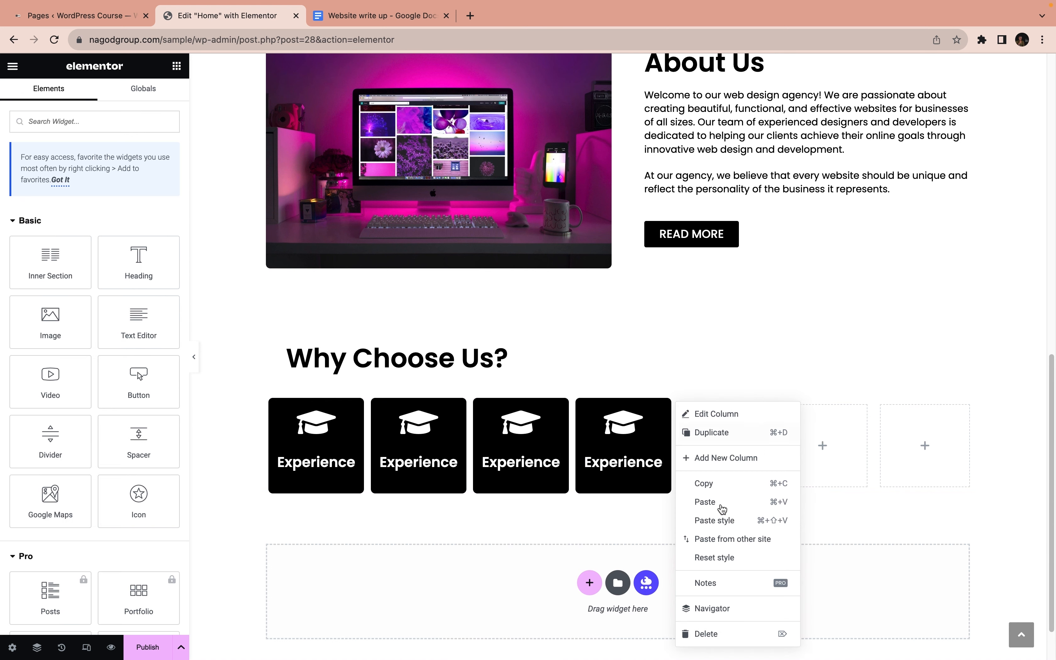
{"action": "left_click", "coordinate": [737, 635]}
{"action": "right_click", "coordinate": [745, 405]}
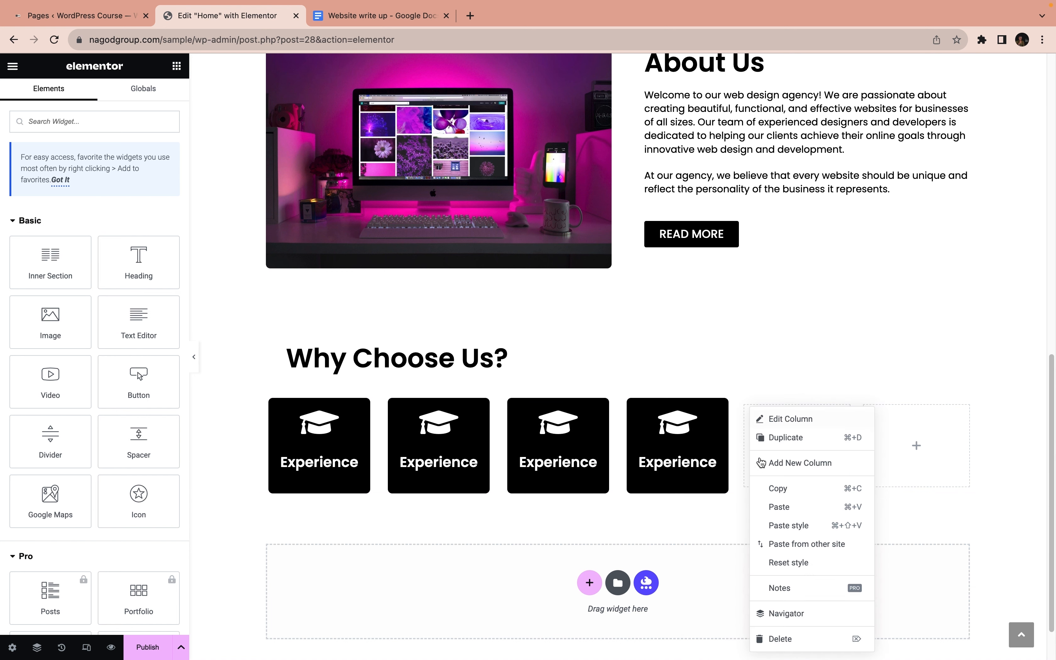
{"action": "left_click", "coordinate": [801, 635]}
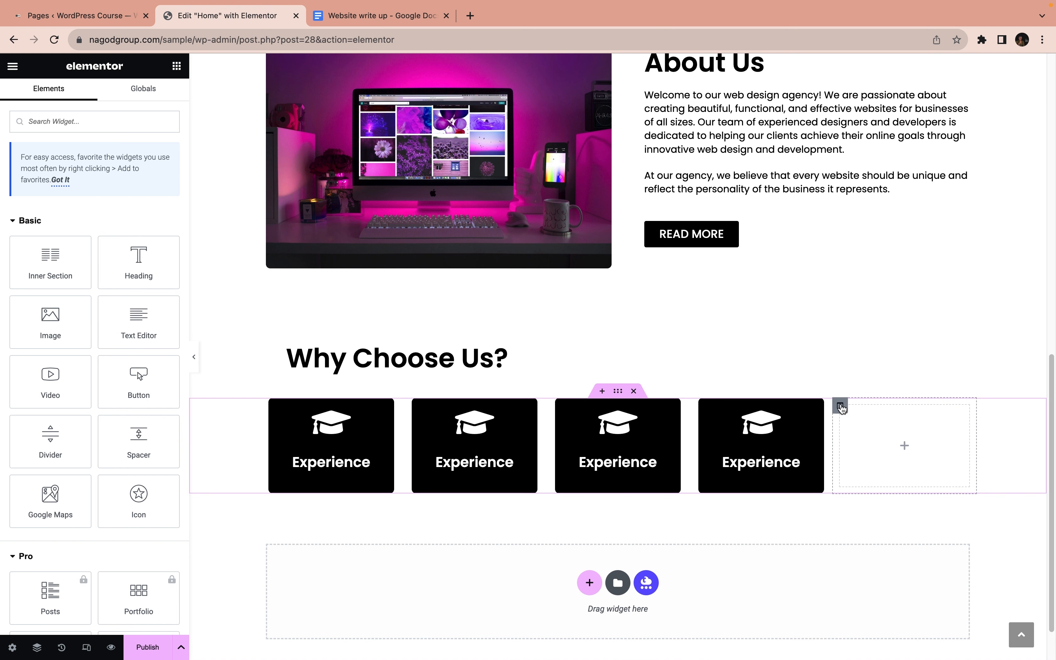
{"action": "right_click", "coordinate": [842, 408]}
{"action": "left_click", "coordinate": [887, 638]}
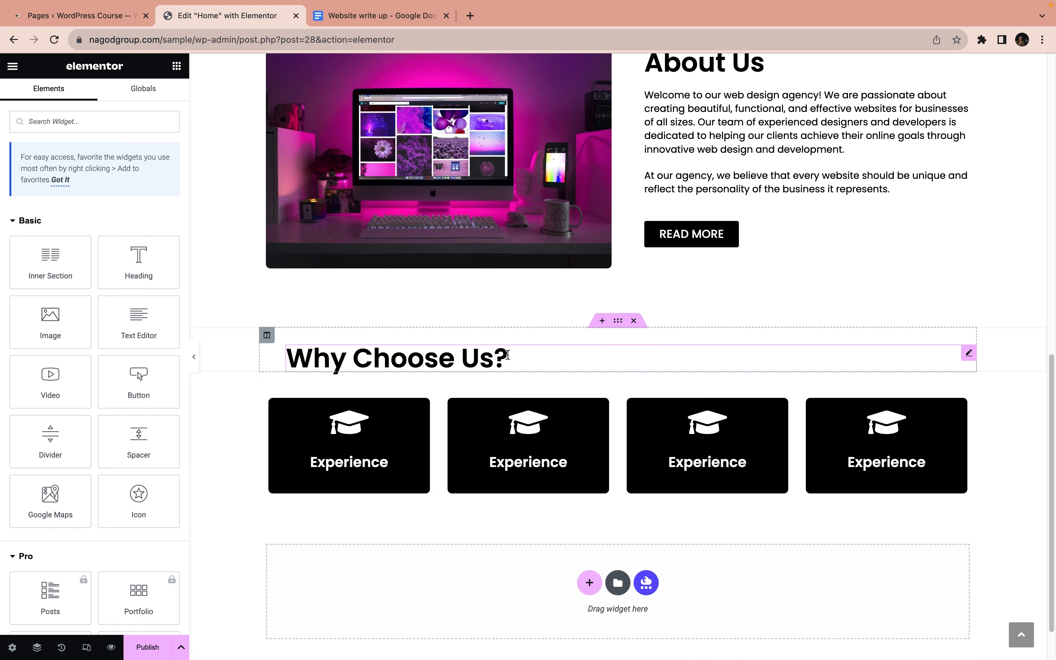
Copy "Custom Solutions" from the Website write up document and paste it as the second icon box's title
{"action": "left_click", "coordinate": [354, 17]}
{"action": "scroll", "coordinate": [351, 369], "scroll_direction": "down", "scroll_amount": 5}
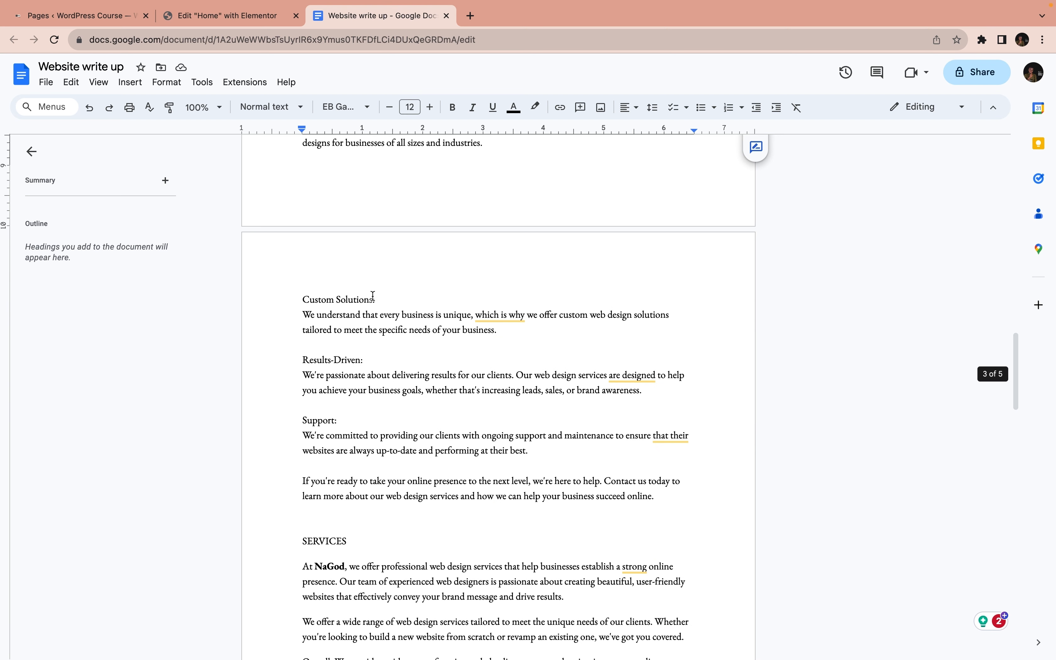
{"action": "left_click_drag", "start_coordinate": [373, 298], "coordinate": [299, 298]}
{"action": "key", "text": "super+c"}
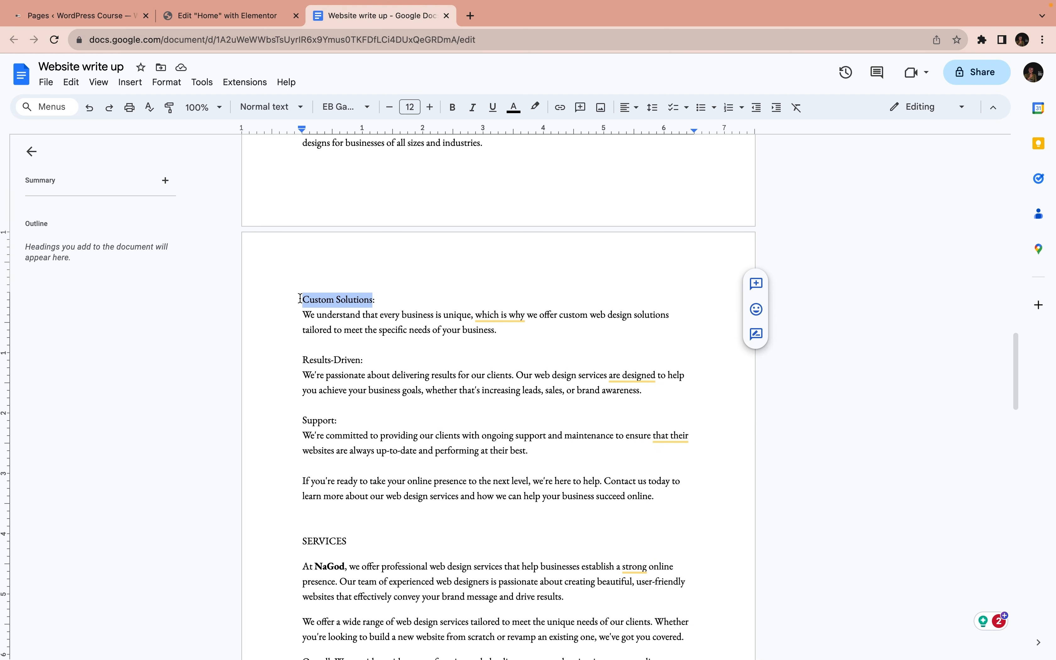
{"action": "left_click", "coordinate": [227, 15]}
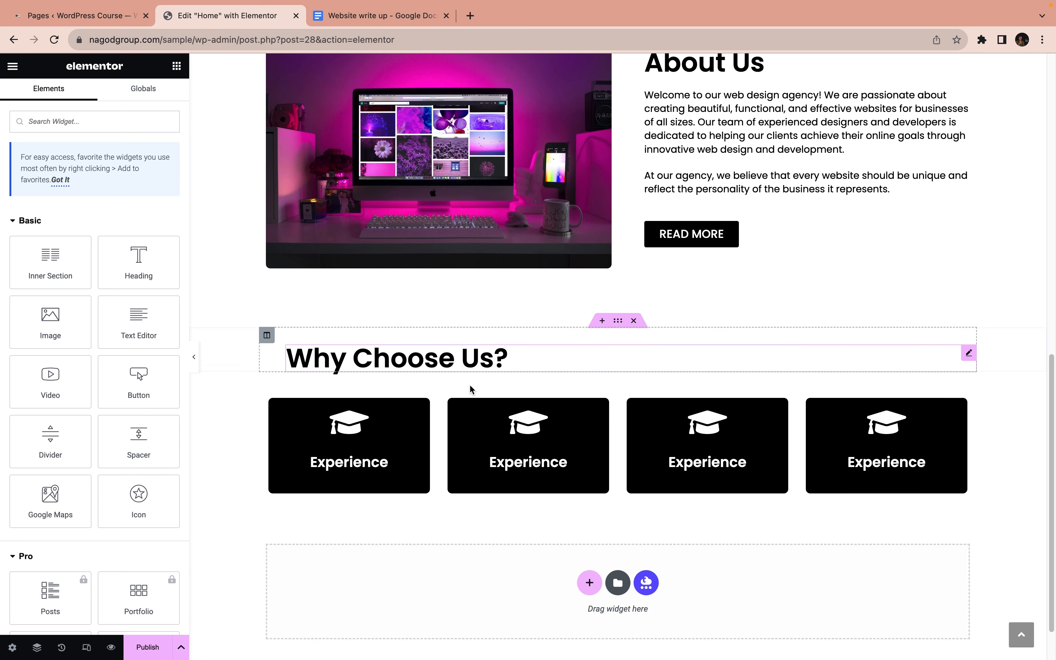
{"action": "left_click", "coordinate": [518, 439]}
{"action": "triple_click", "coordinate": [92, 307]}
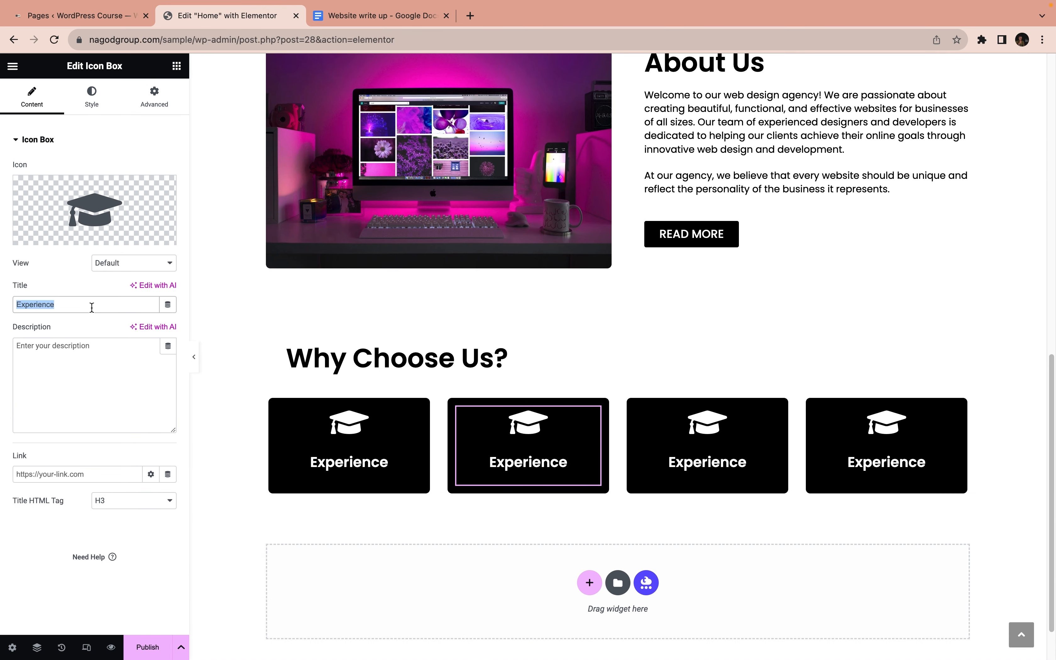
{"action": "key", "text": "super+v"}
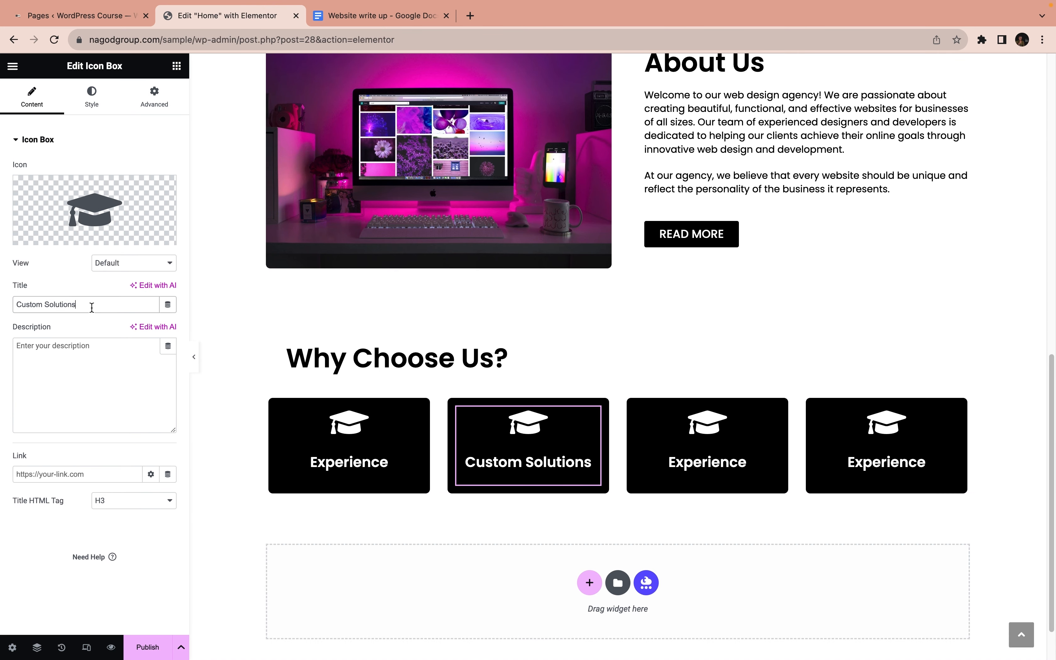
Replace the third icon box's title with "Results-Driven" copied from the Website write up document
{"action": "left_click", "coordinate": [342, 17]}
{"action": "left_click_drag", "start_coordinate": [303, 362], "coordinate": [360, 360]}
{"action": "key", "text": "ctrl+c"}
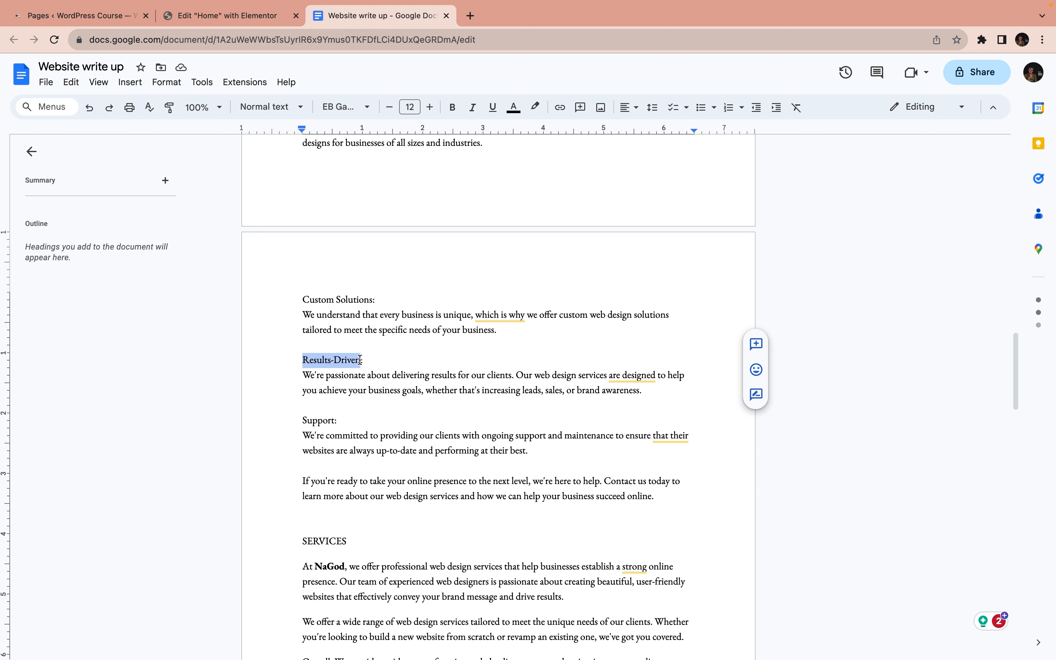
{"action": "left_click", "coordinate": [218, 15]}
{"action": "left_click", "coordinate": [657, 467]}
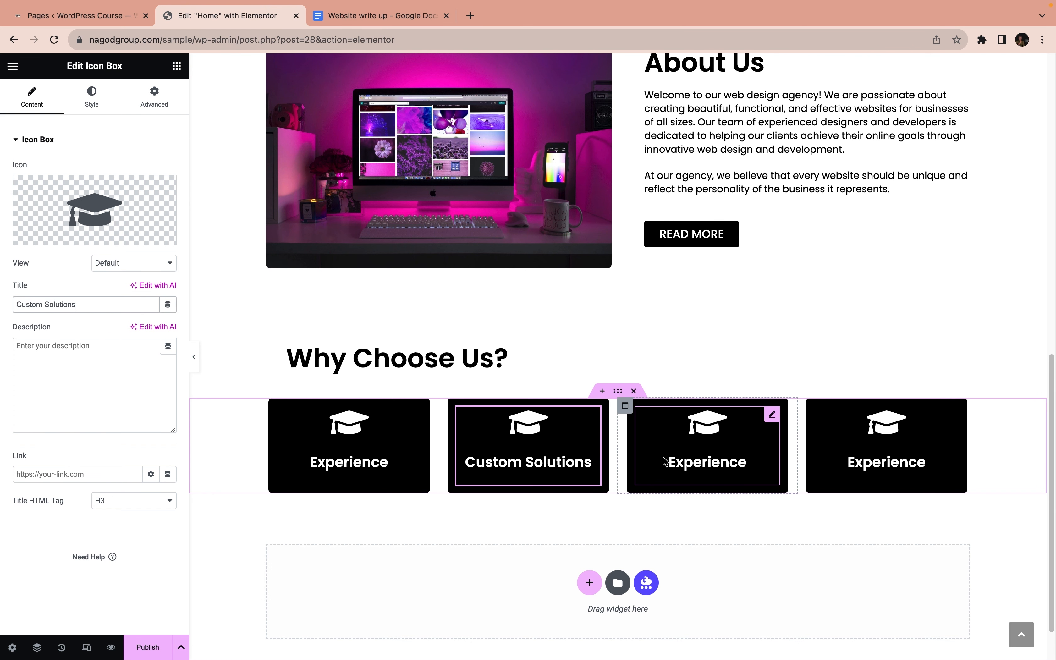
{"action": "double_click", "coordinate": [73, 307]}
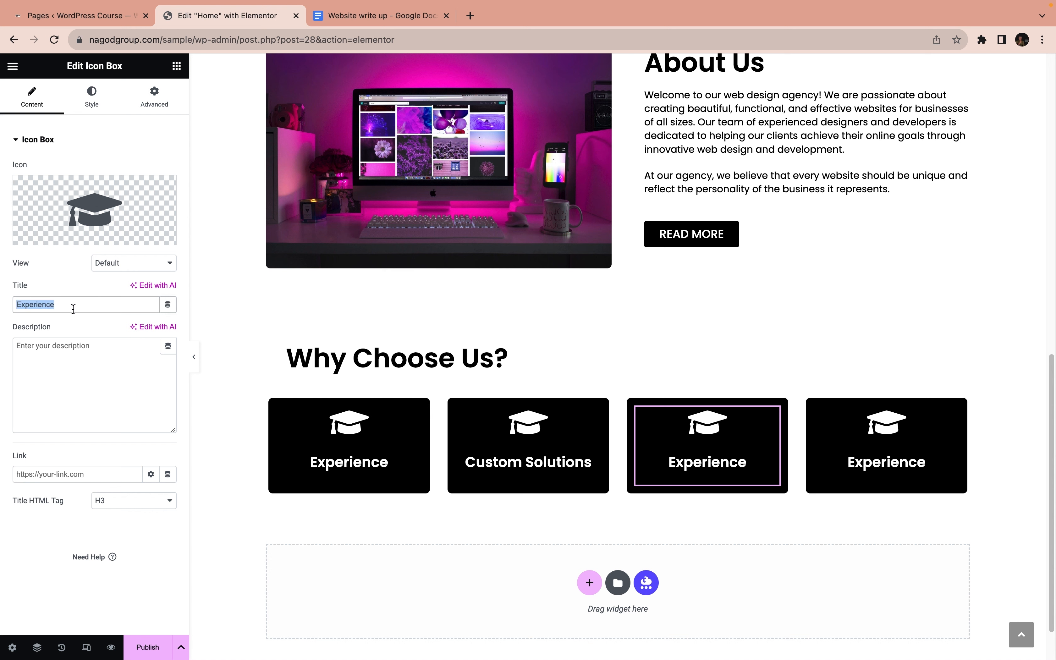
{"action": "key", "text": "ctrl+v"}
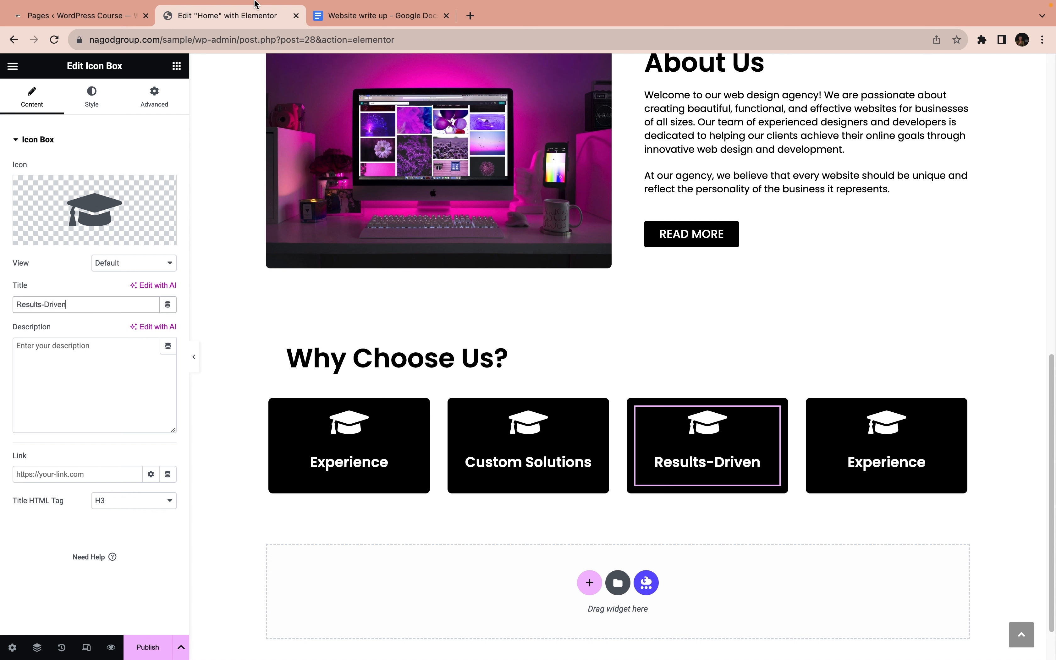
Replace the fourth icon box's title with "Support" copied from the Website write up document
{"action": "left_click", "coordinate": [341, 16]}
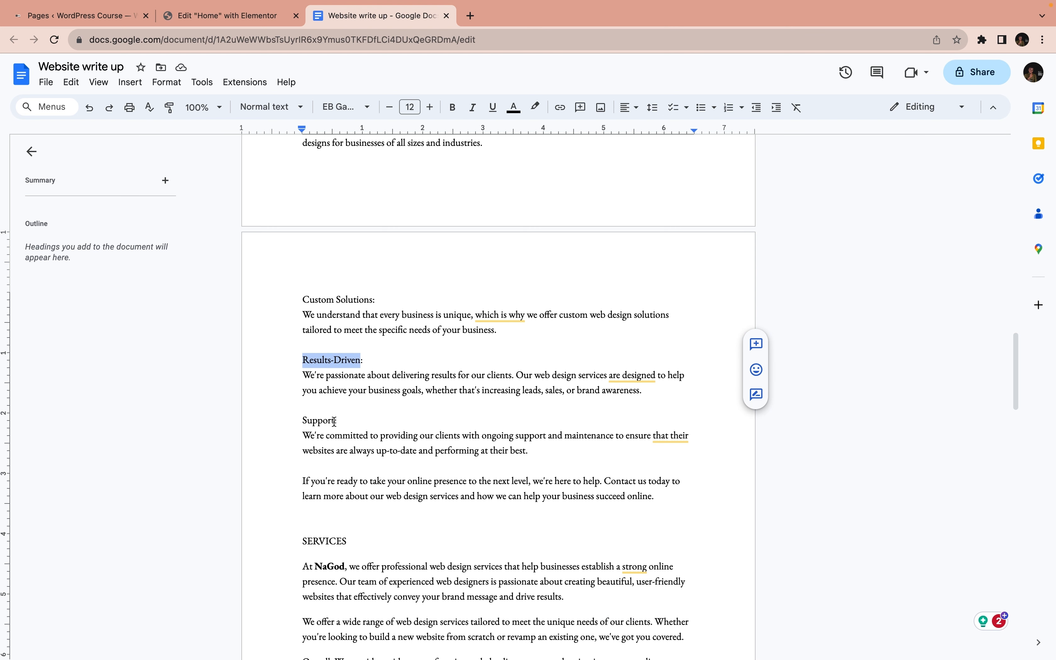
{"action": "left_click_drag", "start_coordinate": [335, 421], "coordinate": [303, 421]}
{"action": "key", "text": "ctrl+c"}
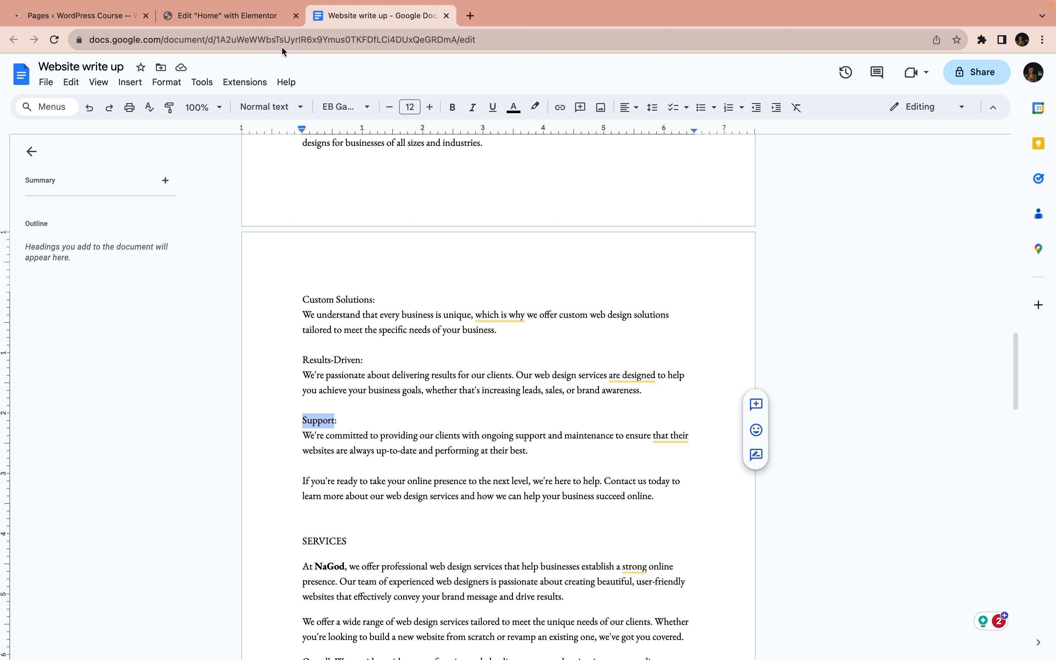
{"action": "left_click", "coordinate": [254, 22]}
{"action": "left_click", "coordinate": [859, 432]}
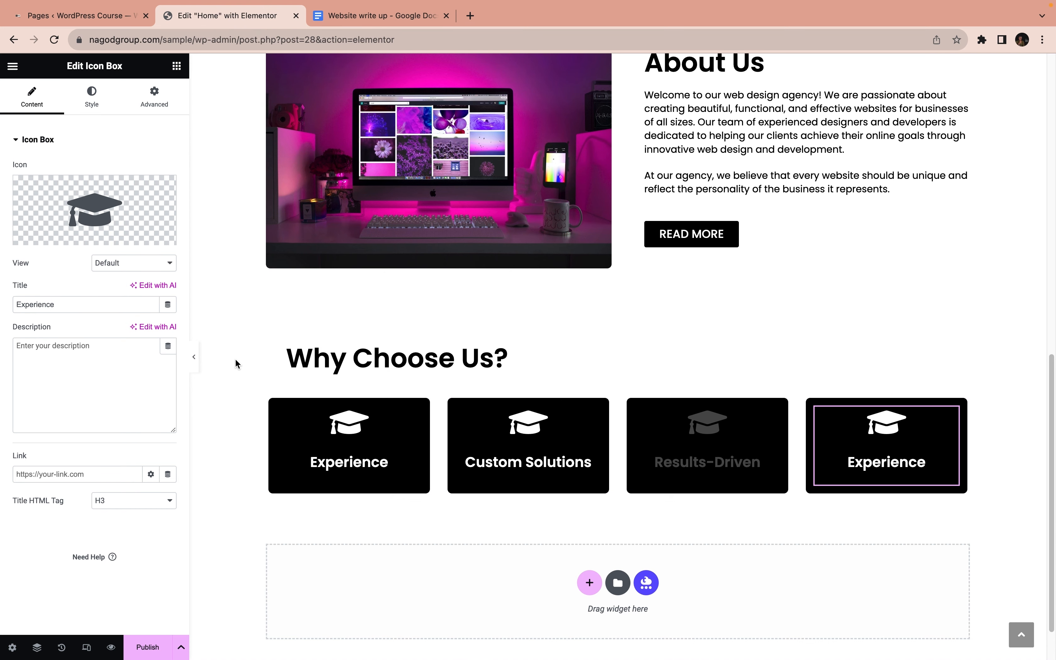
{"action": "double_click", "coordinate": [87, 306]}
{"action": "key", "text": "ctrl+v"}
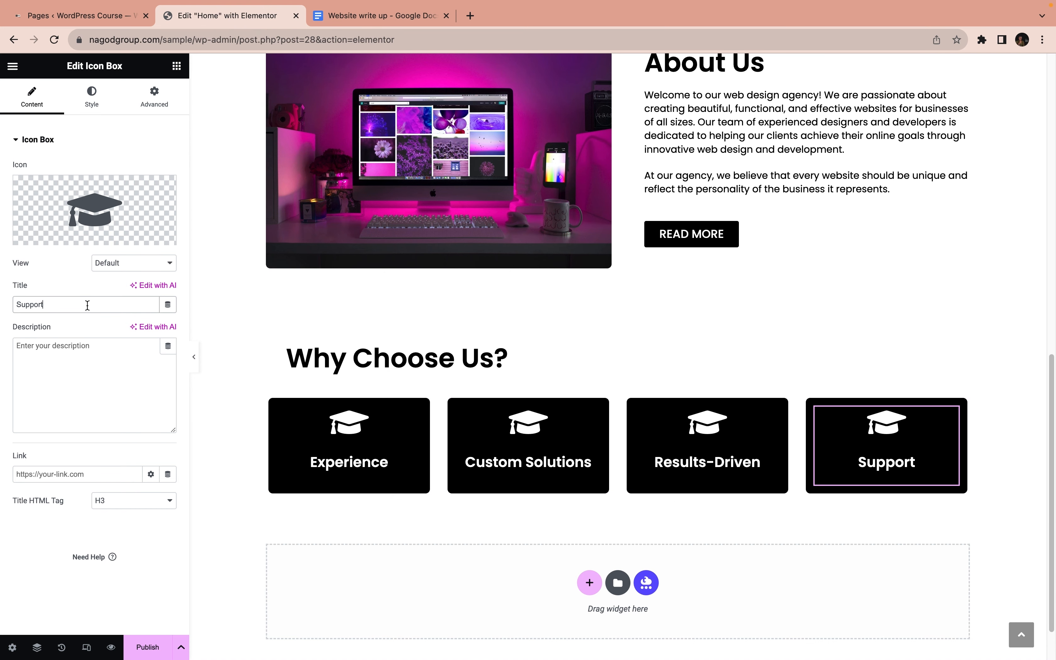
Search the icon library for "tool" and insert the Tools icon into the Support box
{"action": "mouse_move", "coordinate": [44, 244]}
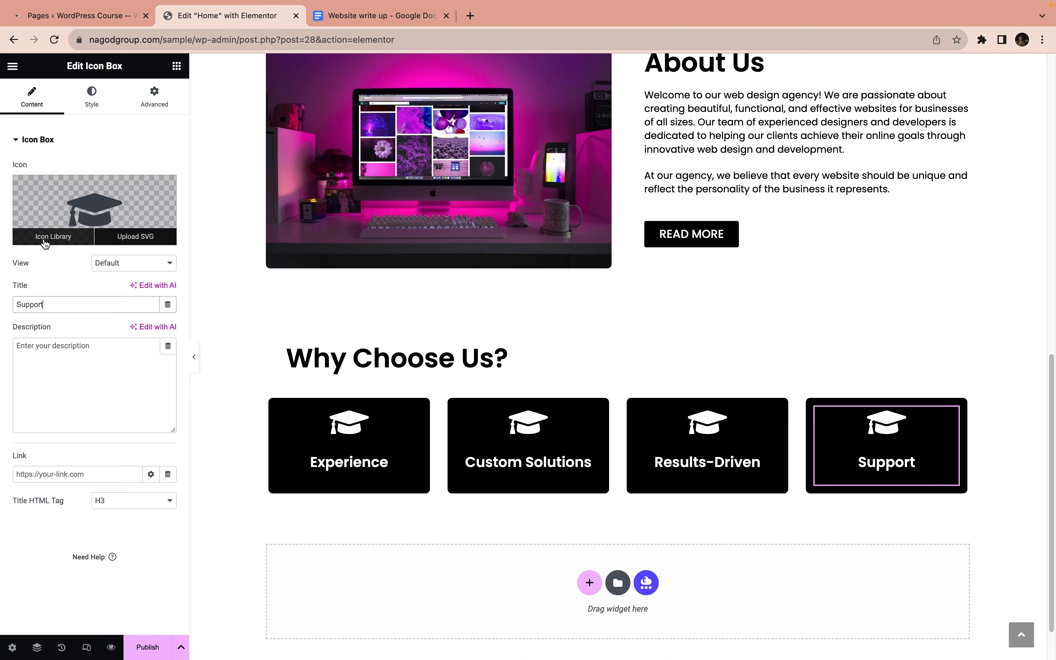
{"action": "left_click", "coordinate": [45, 237]}
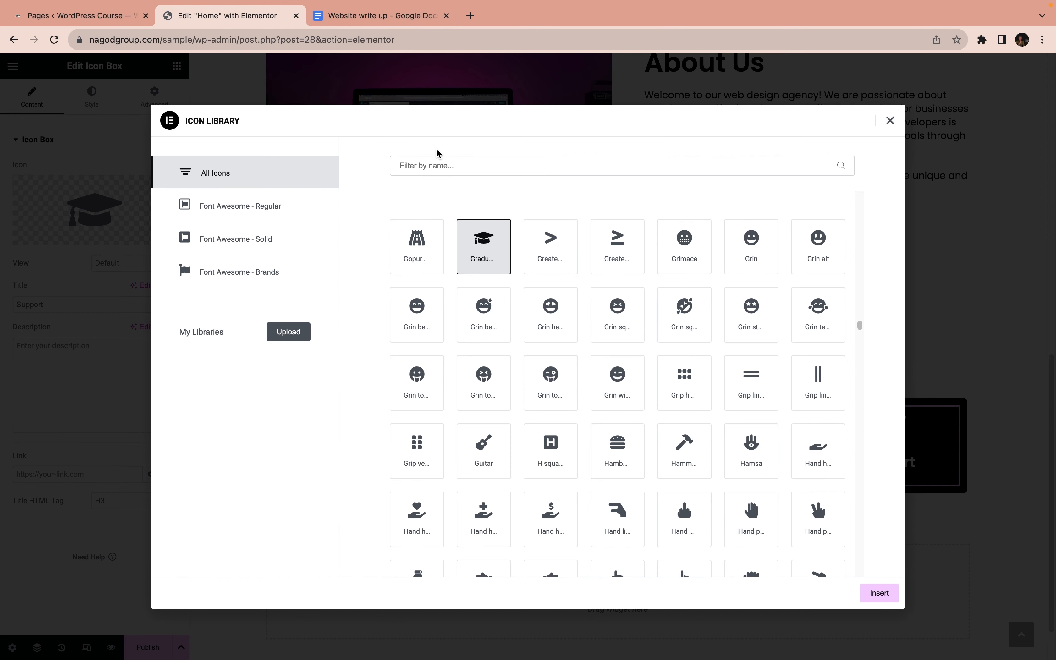
{"action": "left_click", "coordinate": [432, 158]}
{"action": "type", "text": "tool"}
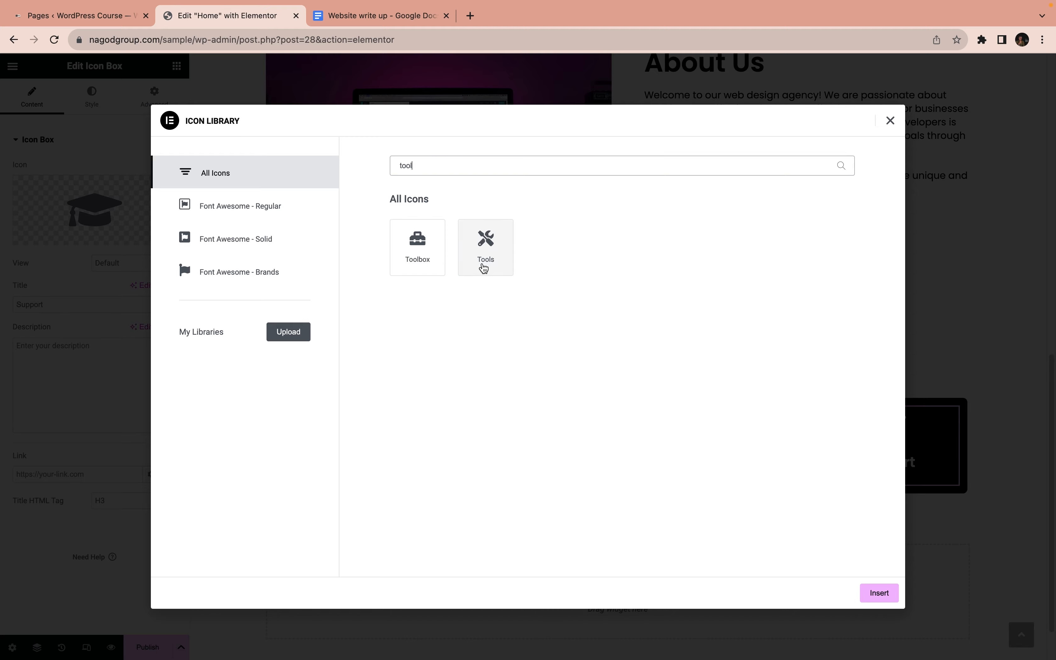
{"action": "left_click", "coordinate": [483, 267]}
{"action": "left_click", "coordinate": [878, 593]}
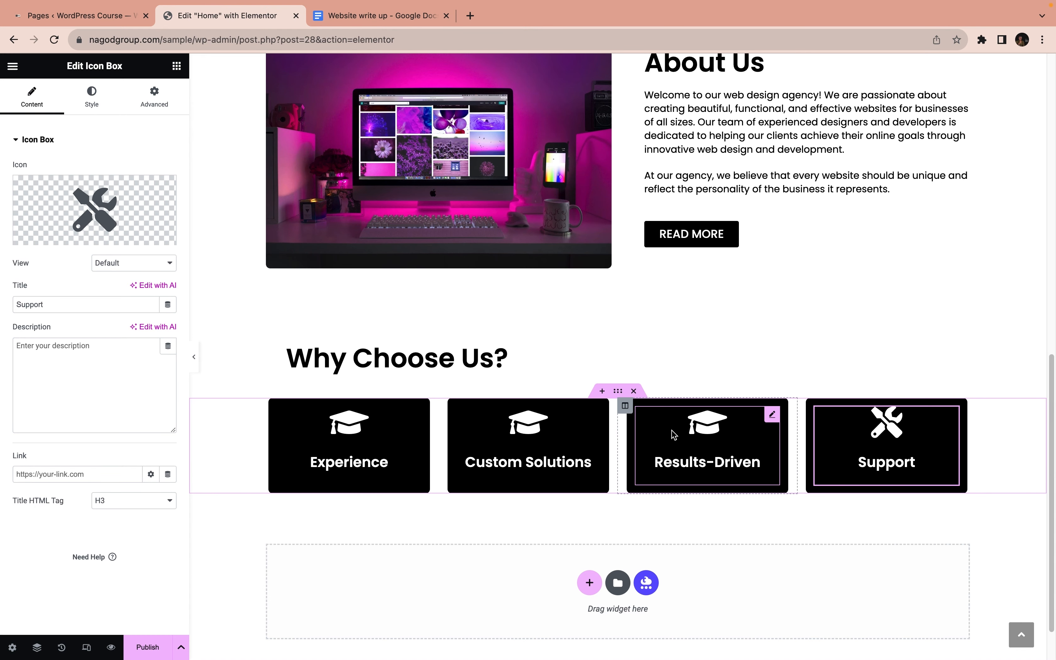
Search the icon library for "smil" and insert the solid Smile icon into the Results-Driven box
{"action": "left_click", "coordinate": [677, 460]}
{"action": "left_click", "coordinate": [72, 238]}
{"action": "left_click", "coordinate": [410, 168]}
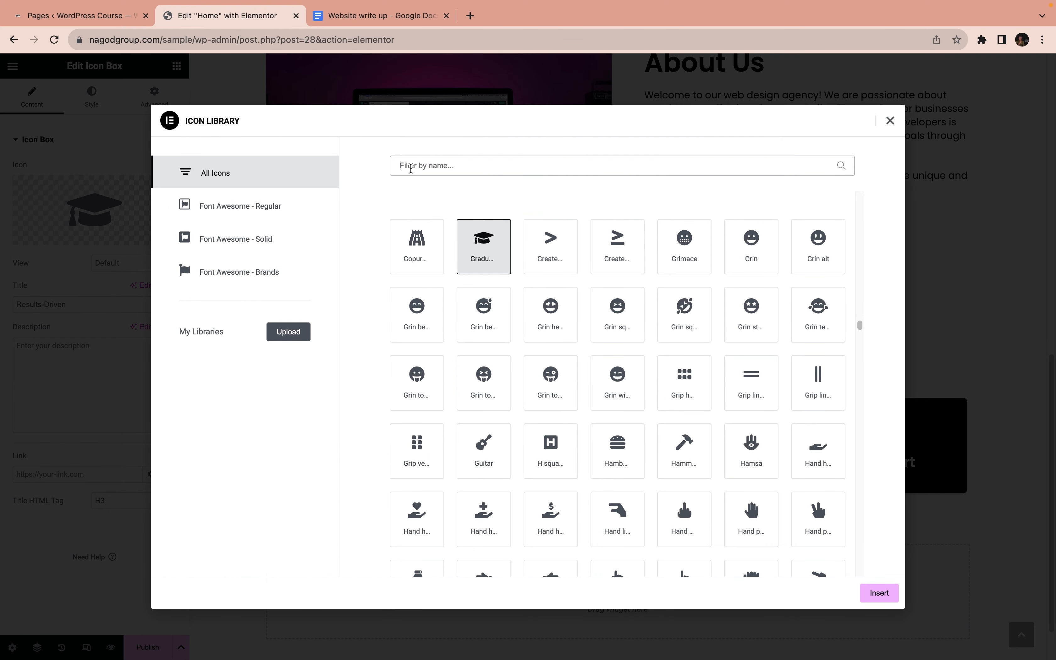
{"action": "type", "text": "smil"}
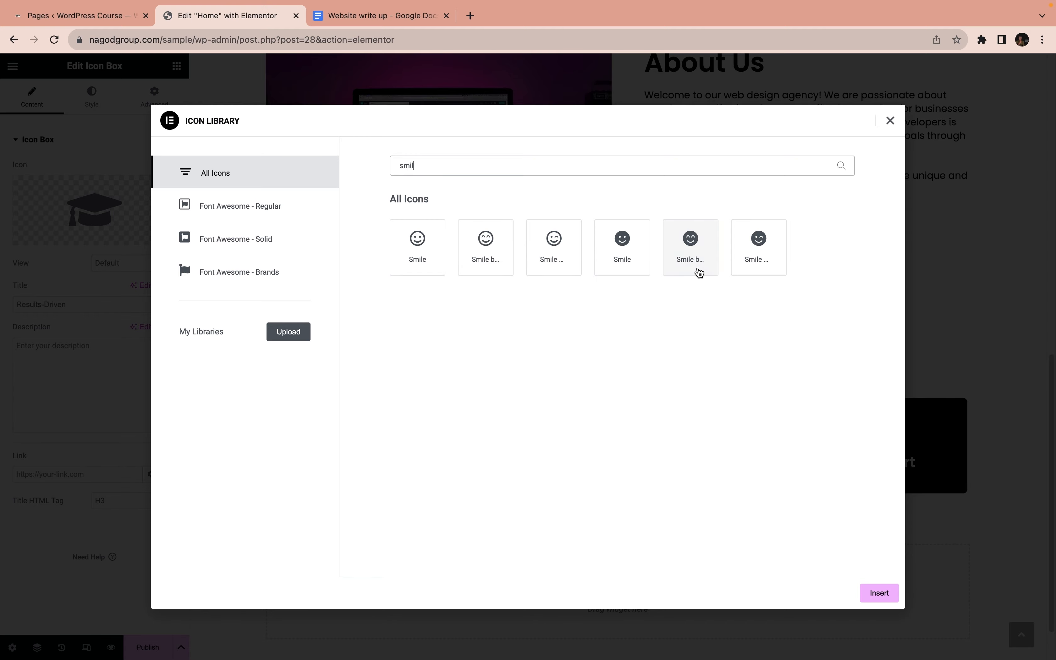
{"action": "left_click", "coordinate": [630, 253]}
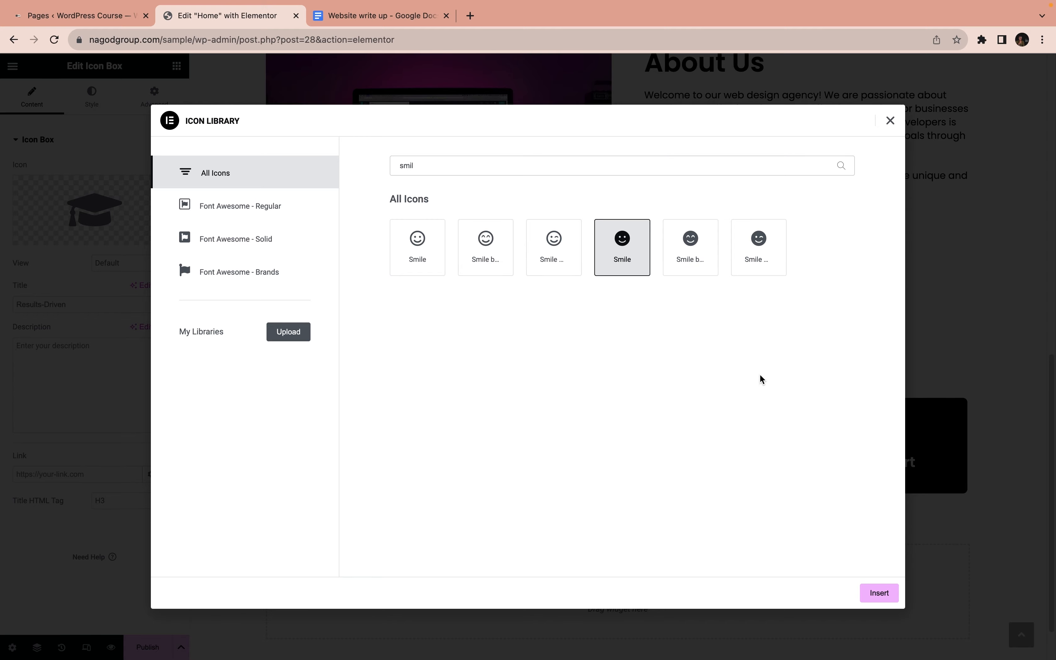
{"action": "left_click", "coordinate": [881, 596]}
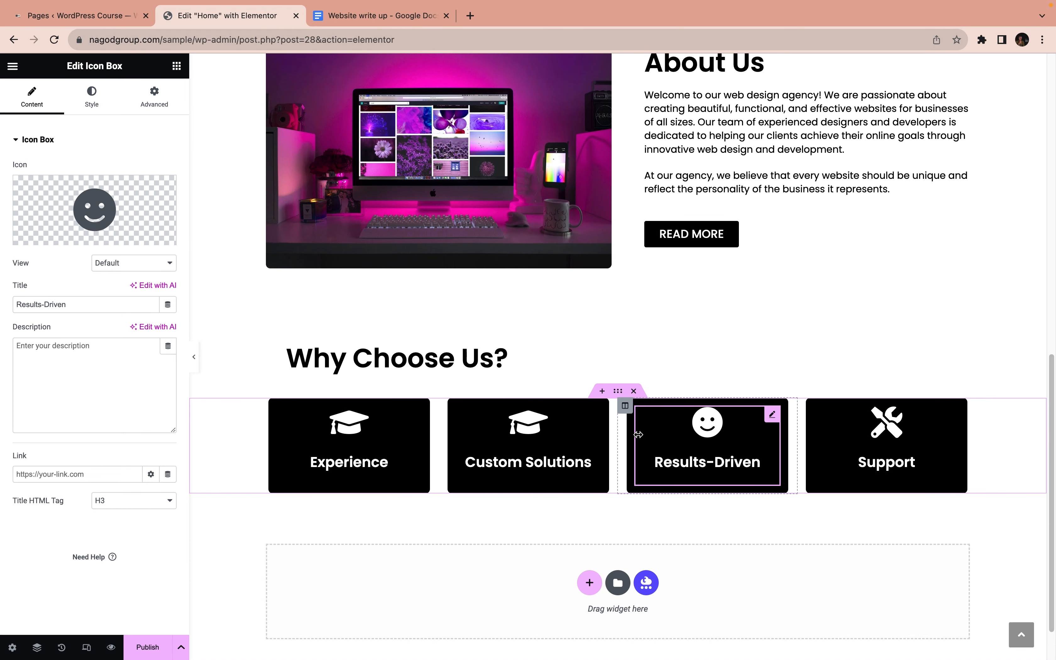
Search the icon library for "cart" and insert the plain shopping cart icon into the Custom Solutions box
{"action": "left_click", "coordinate": [531, 433]}
{"action": "left_click", "coordinate": [45, 239]}
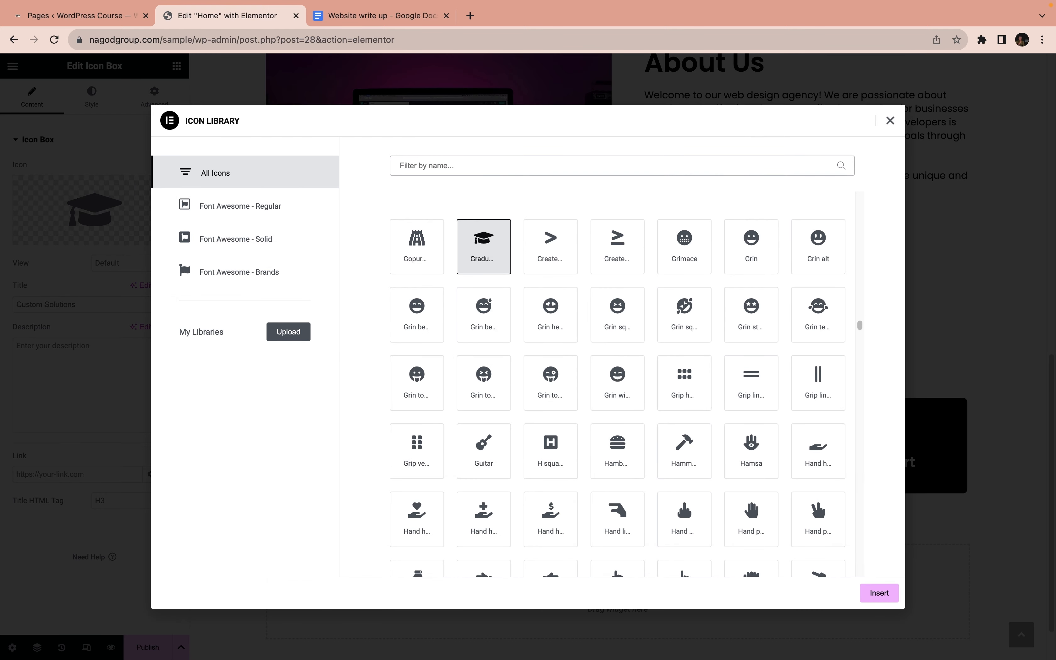
{"action": "left_click", "coordinate": [491, 165]}
{"action": "type", "text": "cart"}
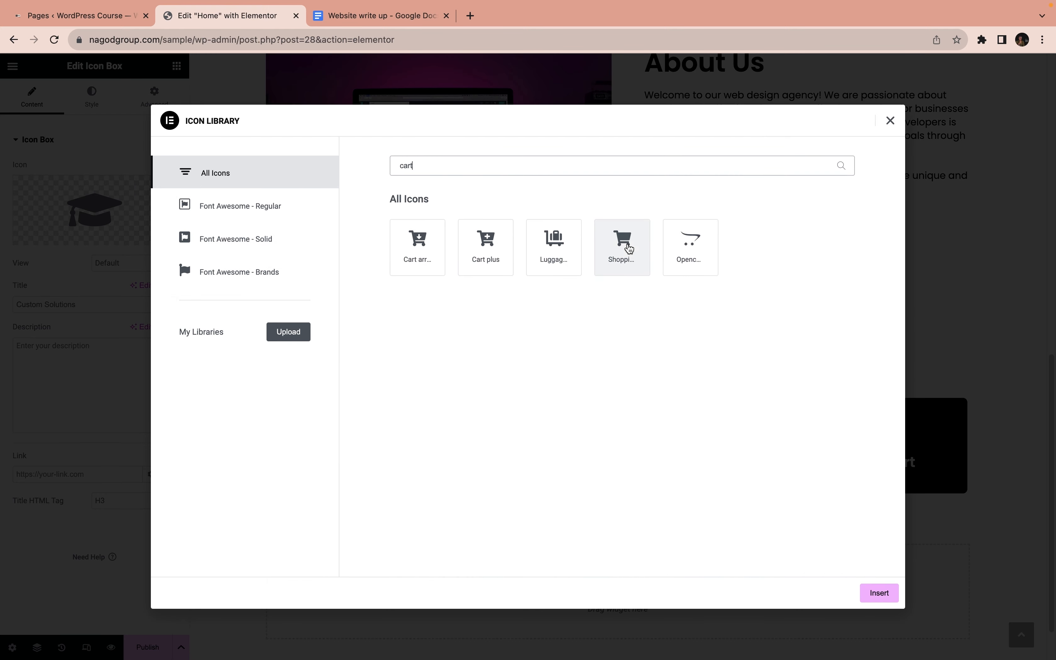
{"action": "left_click", "coordinate": [628, 253]}
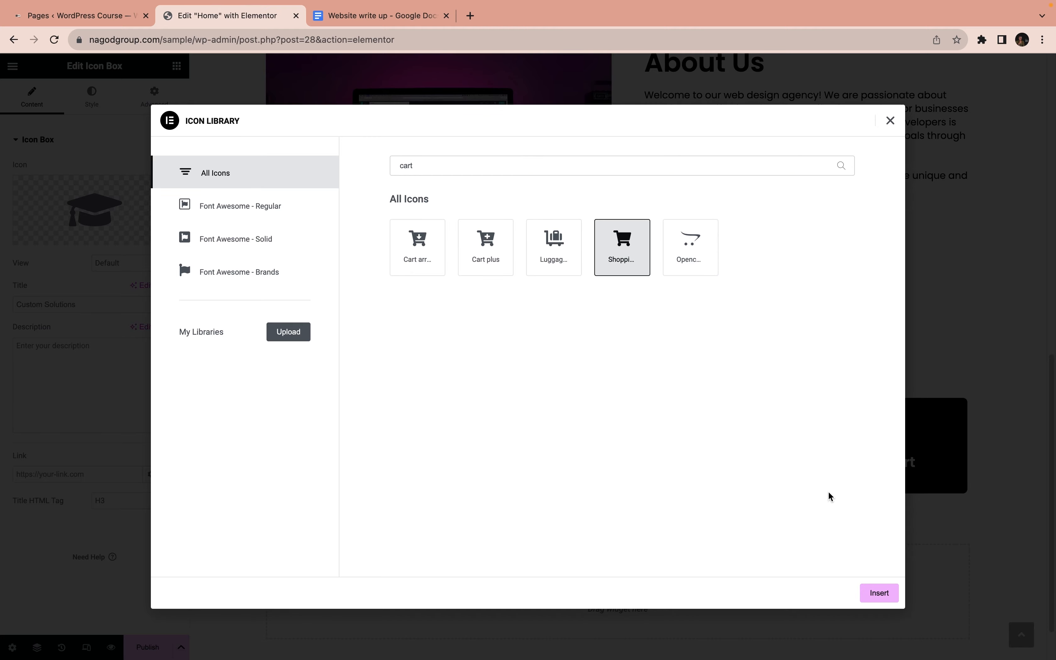
{"action": "left_click", "coordinate": [882, 593]}
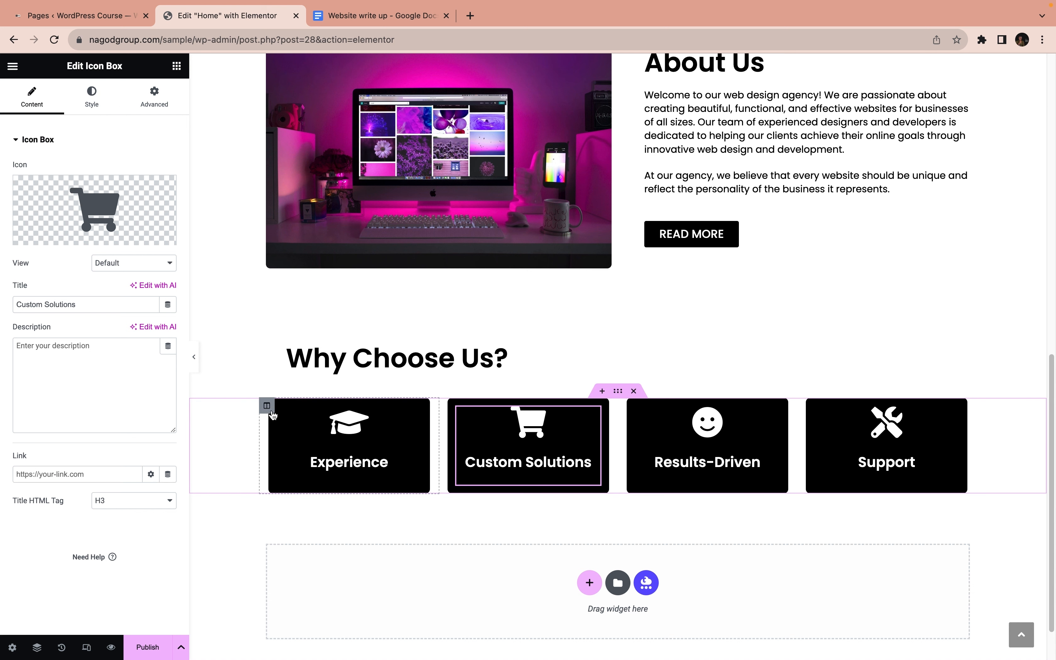
Set the icon size of the Experience icon box to 35 px
{"action": "left_click", "coordinate": [328, 428]}
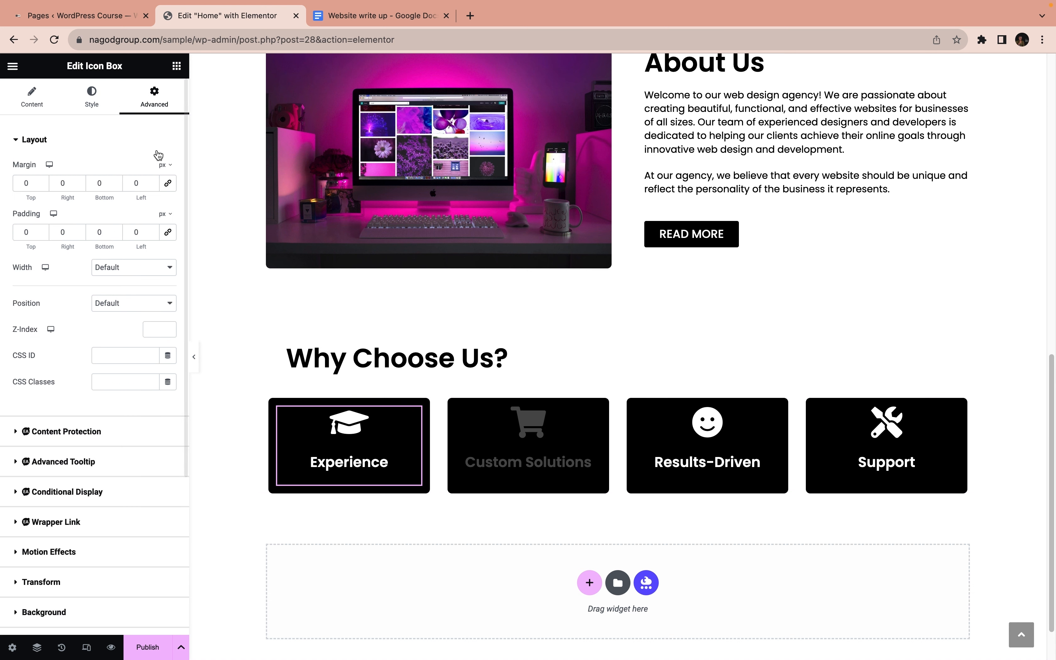
{"action": "left_click", "coordinate": [103, 104]}
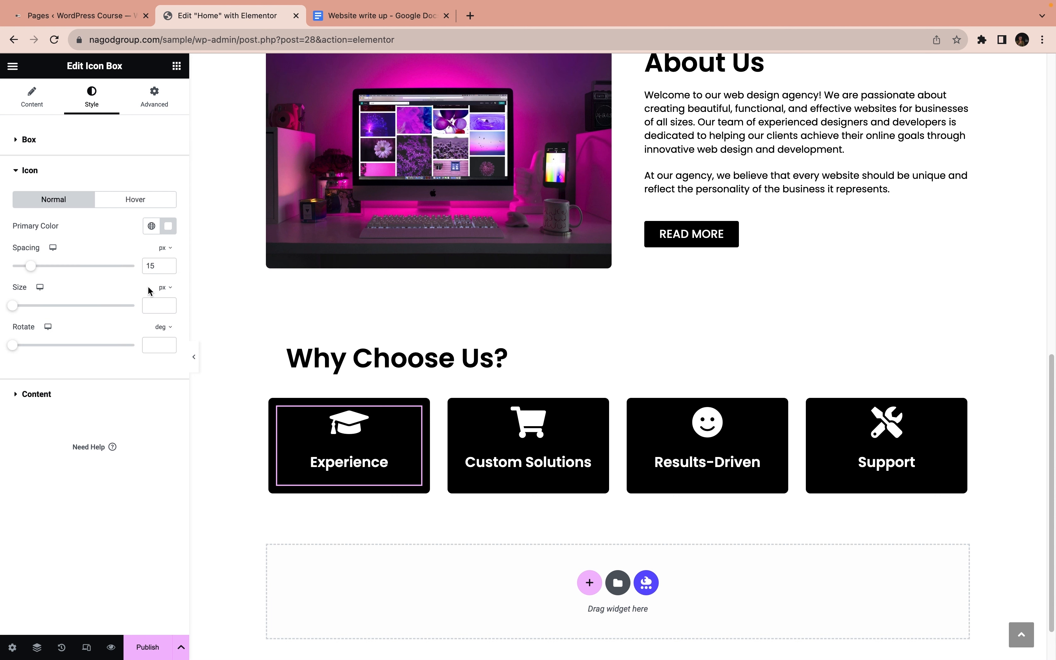
{"action": "left_click", "coordinate": [166, 288]}
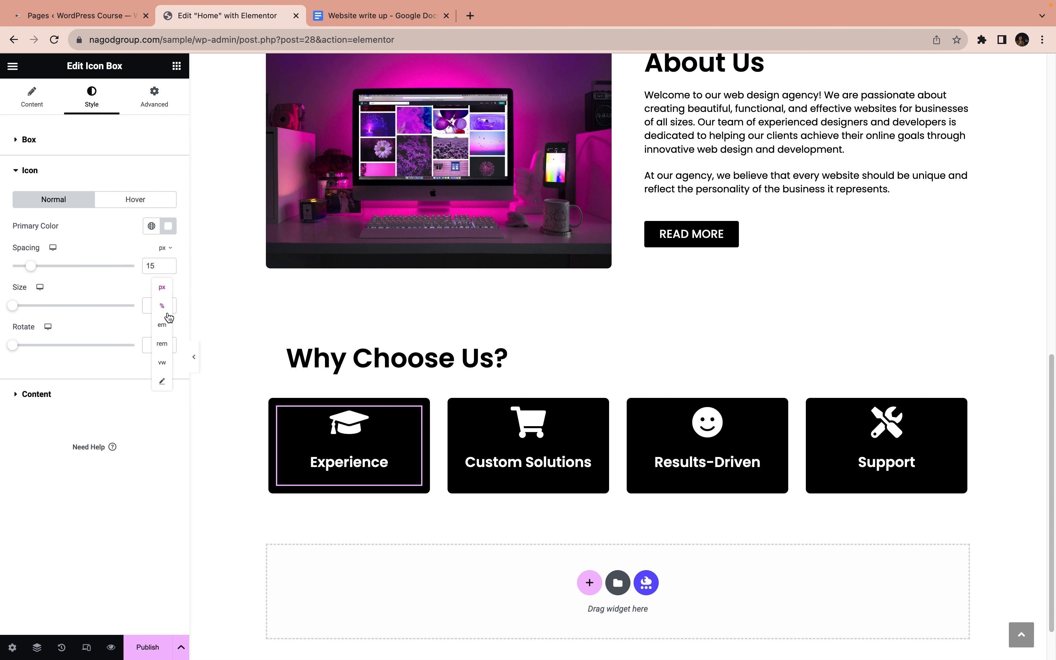
{"action": "left_click", "coordinate": [145, 309]}
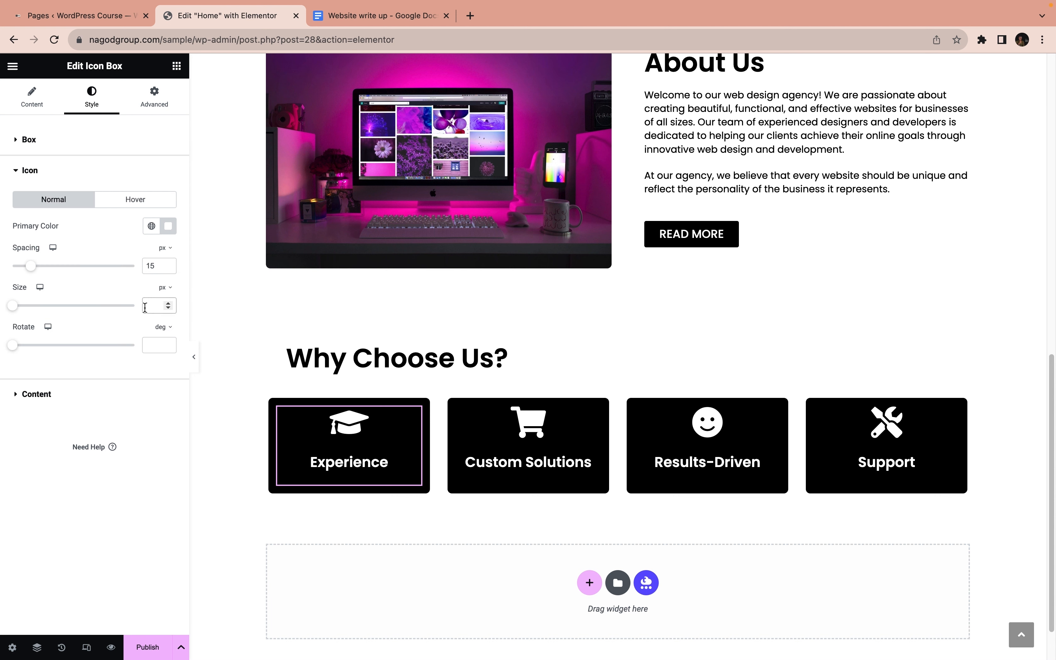
{"action": "type", "text": "25"}
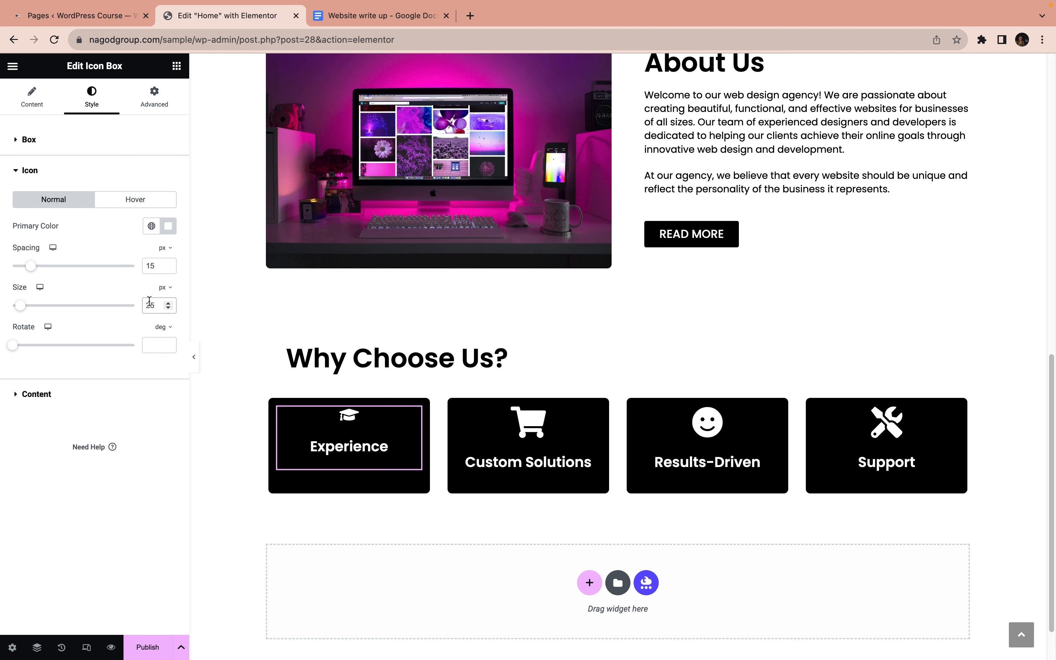
{"action": "type", "text": "3"}
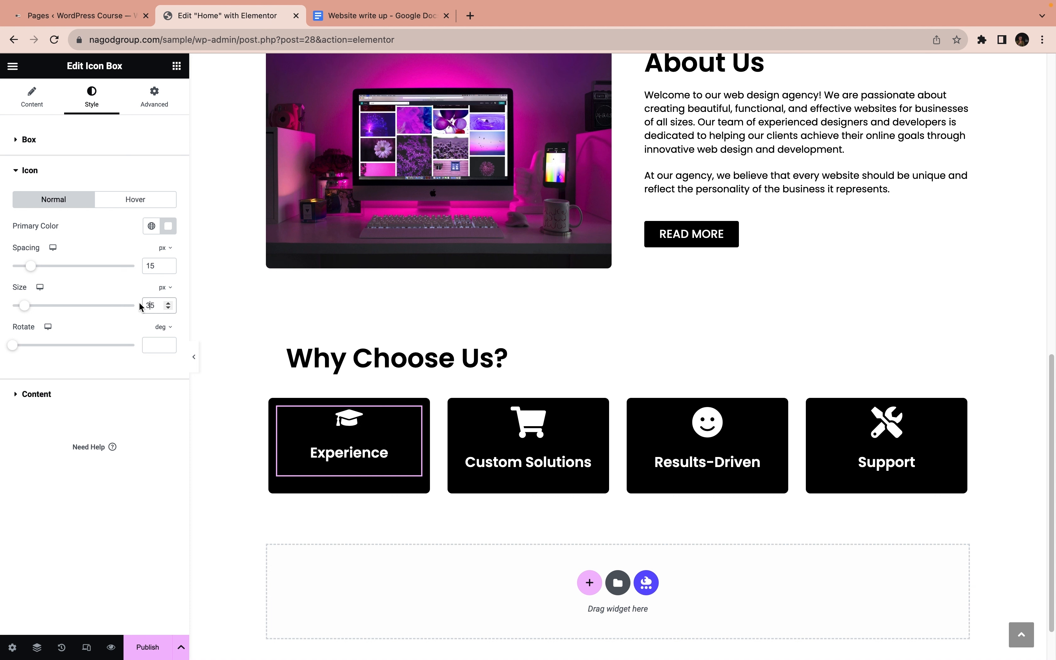
Copy the Experience icon box and paste its style onto the Custom Solutions, Results-Driven and Support icon boxes
{"action": "right_click", "coordinate": [365, 431]}
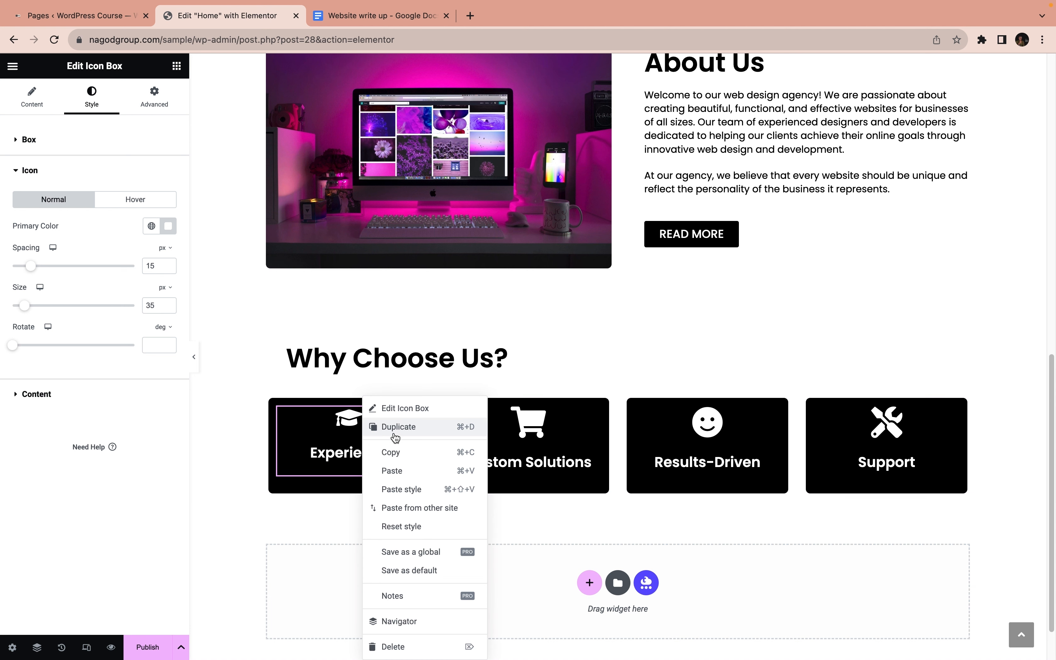
{"action": "left_click", "coordinate": [400, 453]}
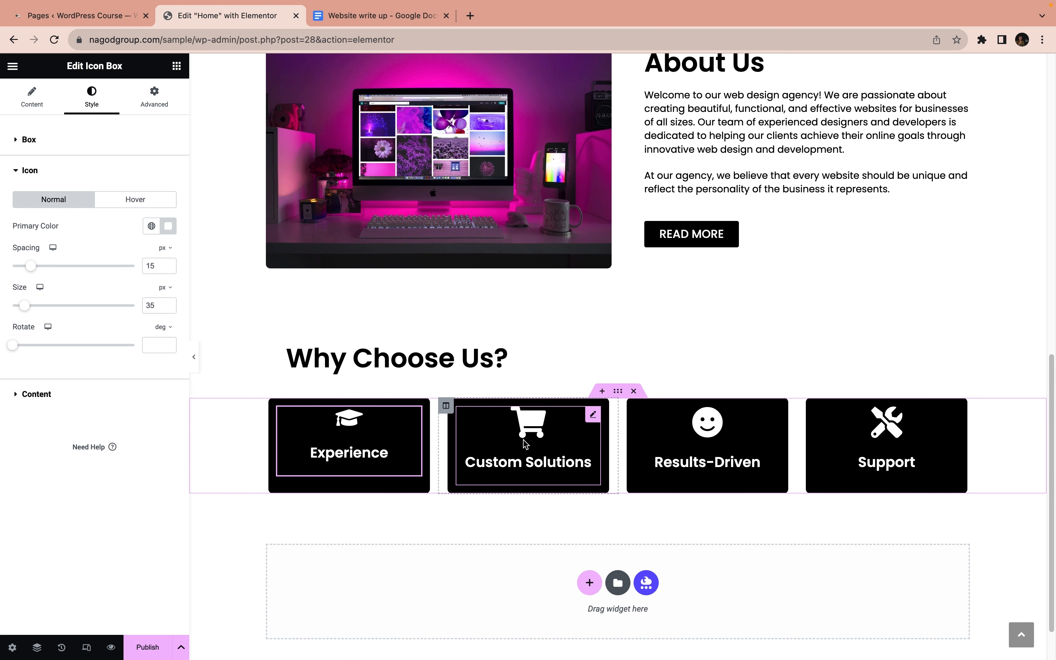
{"action": "right_click", "coordinate": [535, 445]}
{"action": "left_click", "coordinate": [575, 489]}
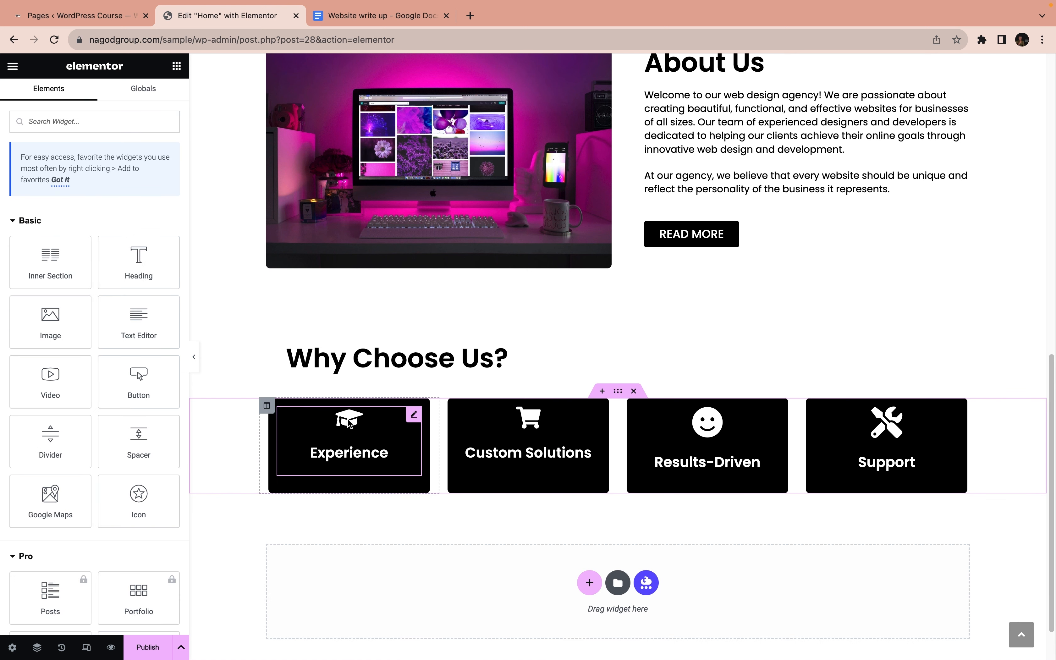
{"action": "right_click", "coordinate": [703, 448]}
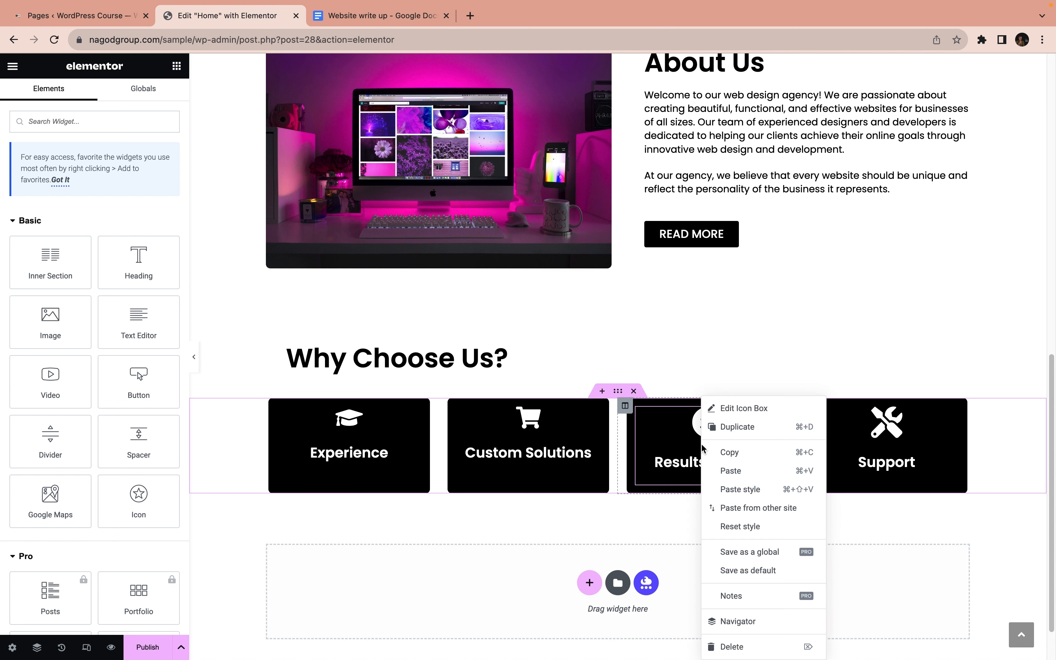
{"action": "left_click", "coordinate": [749, 497]}
{"action": "right_click", "coordinate": [858, 437]}
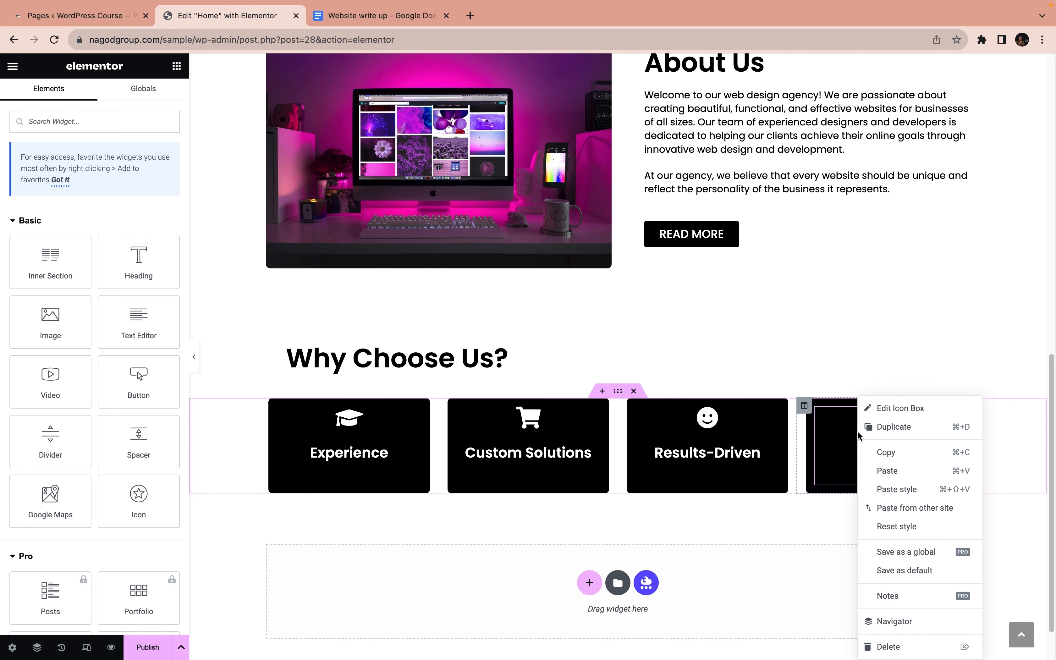
{"action": "left_click", "coordinate": [896, 489]}
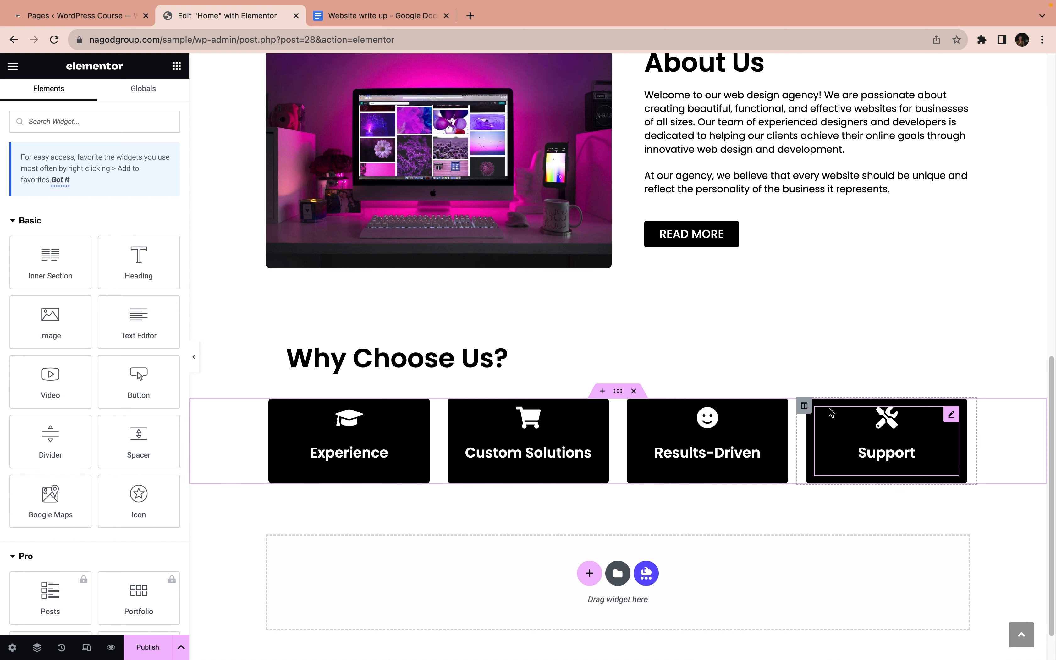
Set the padding of the column holding the Support box to 2 em on all sides
{"action": "left_click", "coordinate": [805, 406]}
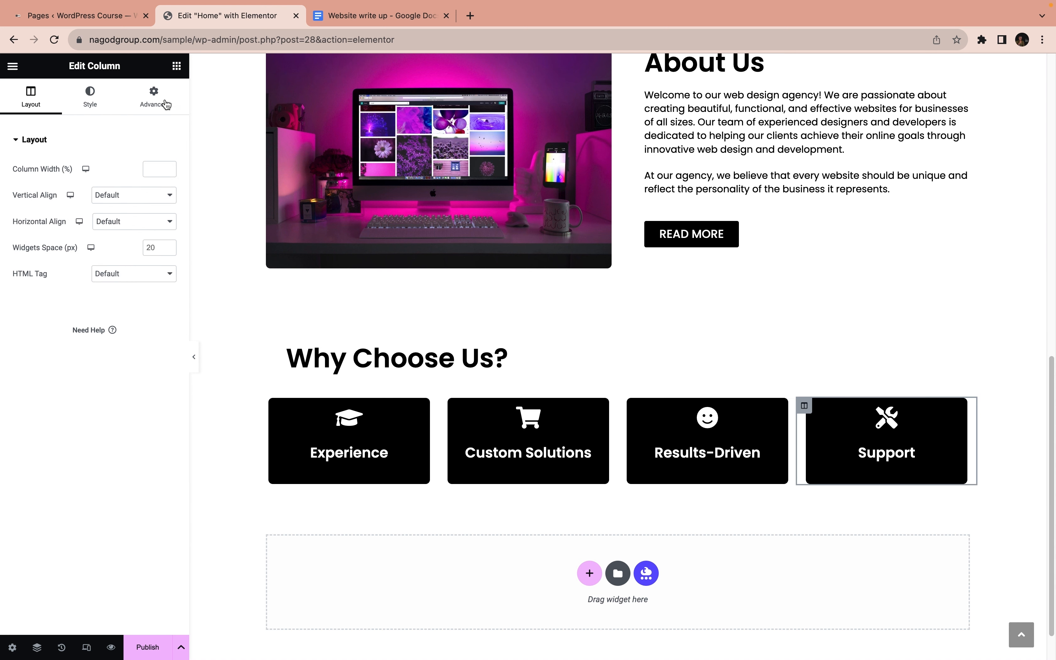
{"action": "left_click", "coordinate": [153, 96]}
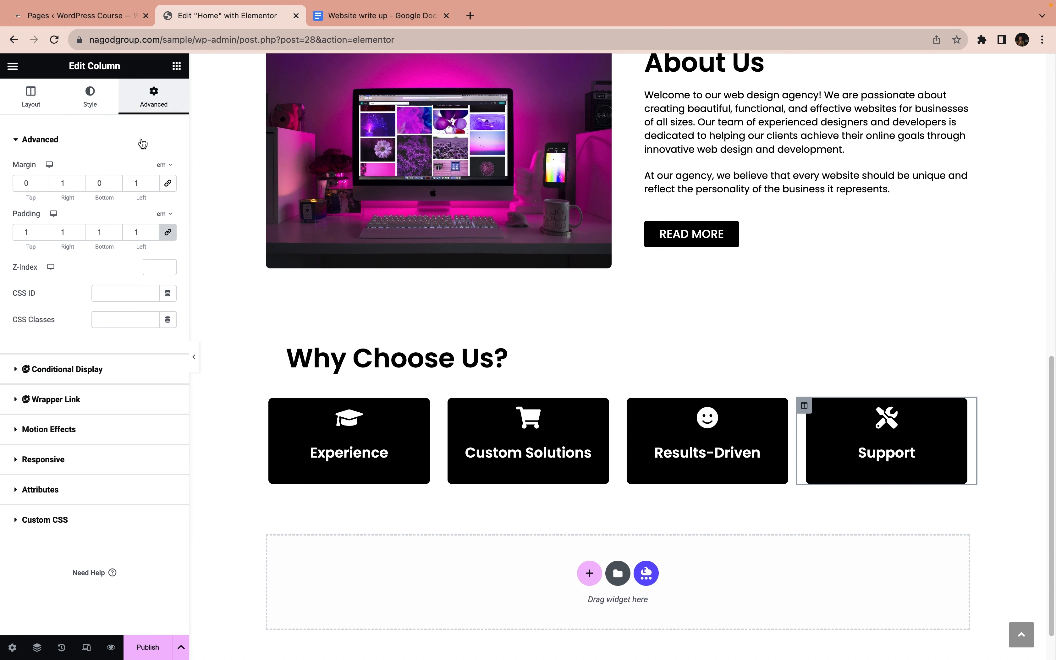
{"action": "left_click", "coordinate": [42, 230]}
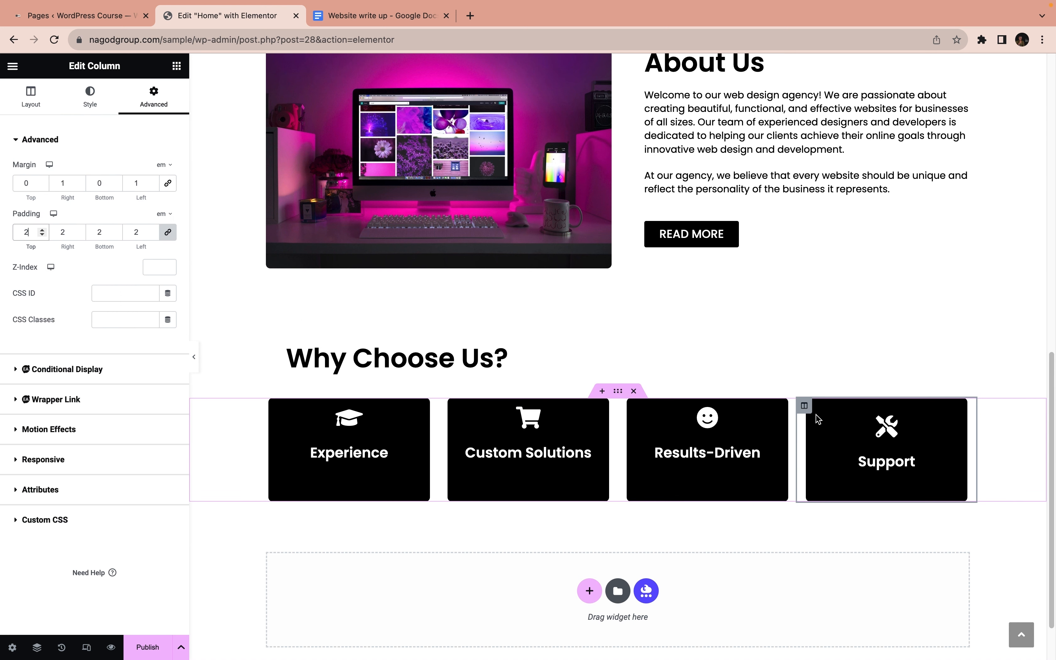
Copy the Support column and paste its style onto the Results-Driven, Custom Solutions and Experience columns
{"action": "right_click", "coordinate": [805, 407]}
{"action": "left_click", "coordinate": [862, 485]}
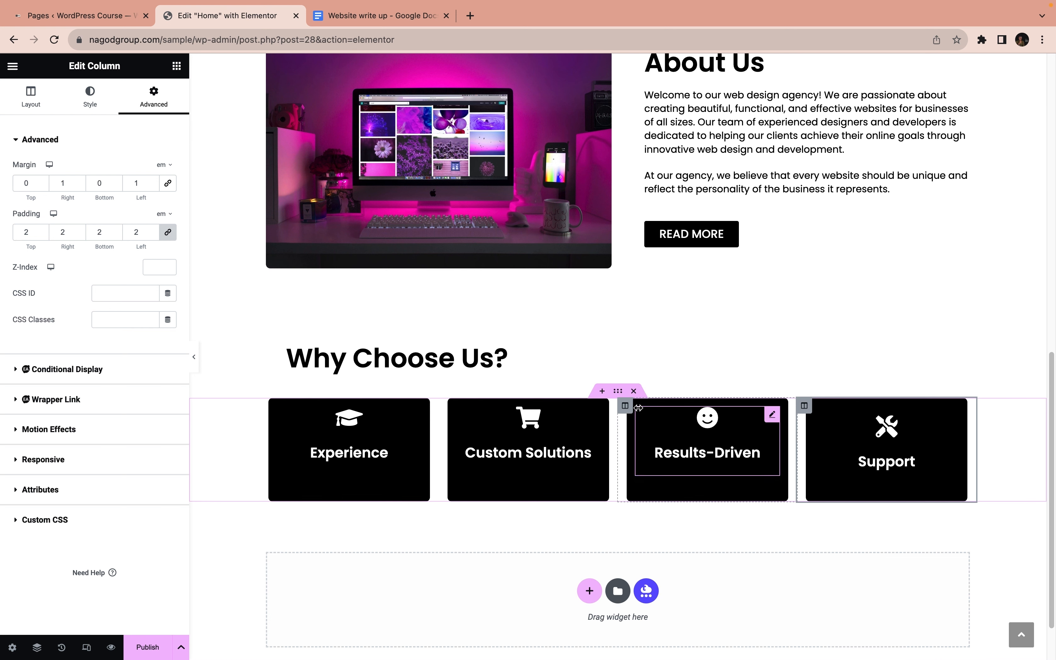
{"action": "right_click", "coordinate": [634, 416]}
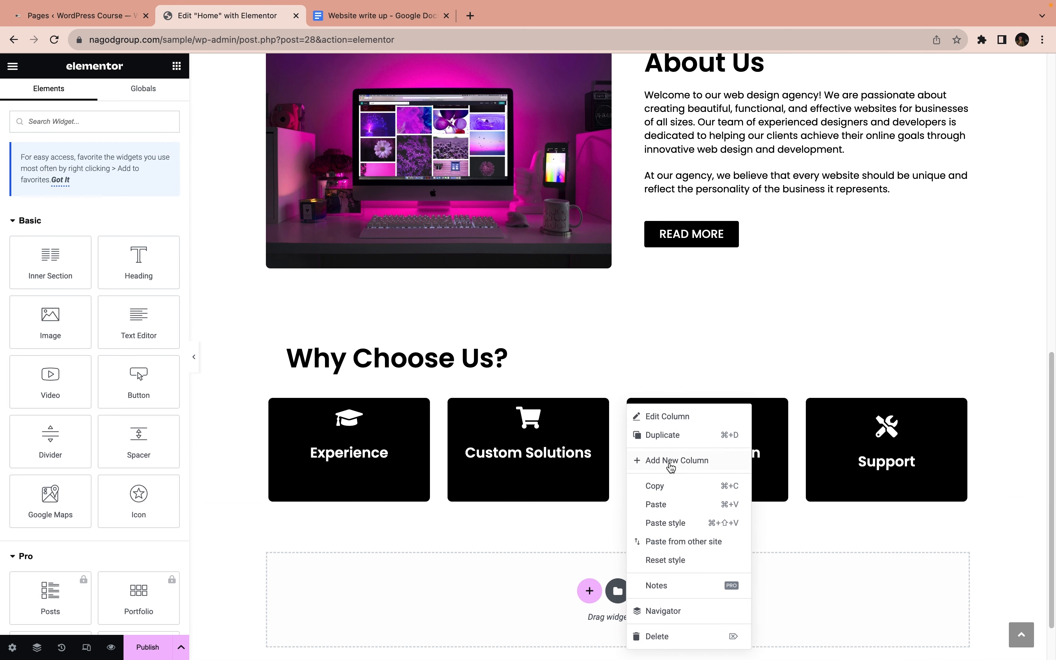
{"action": "left_click", "coordinate": [674, 521]}
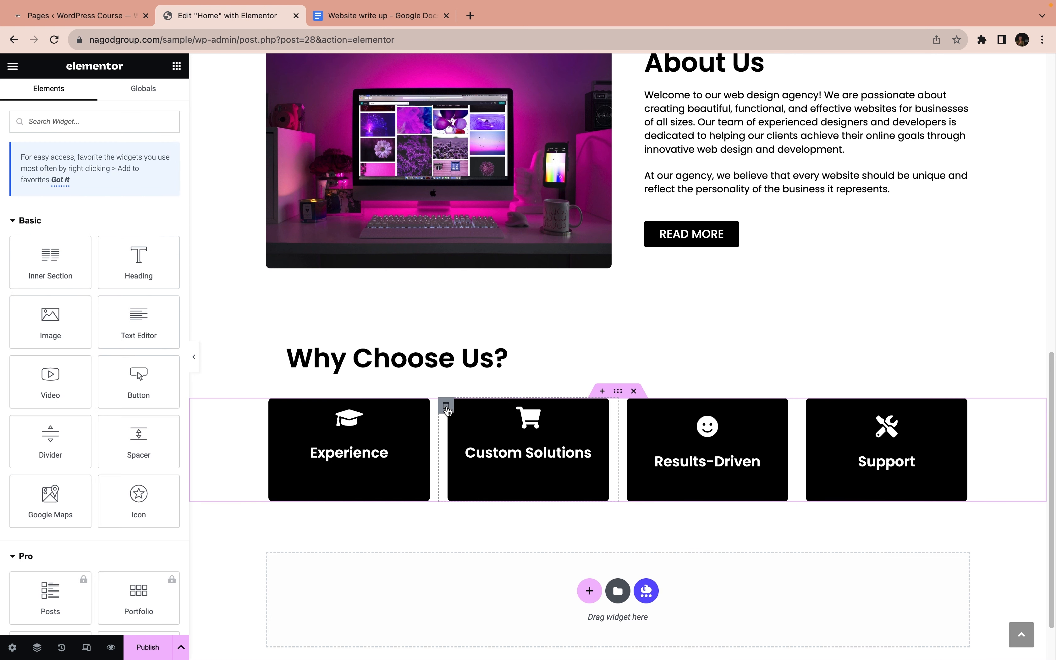
{"action": "right_click", "coordinate": [445, 405]}
{"action": "left_click", "coordinate": [488, 523]}
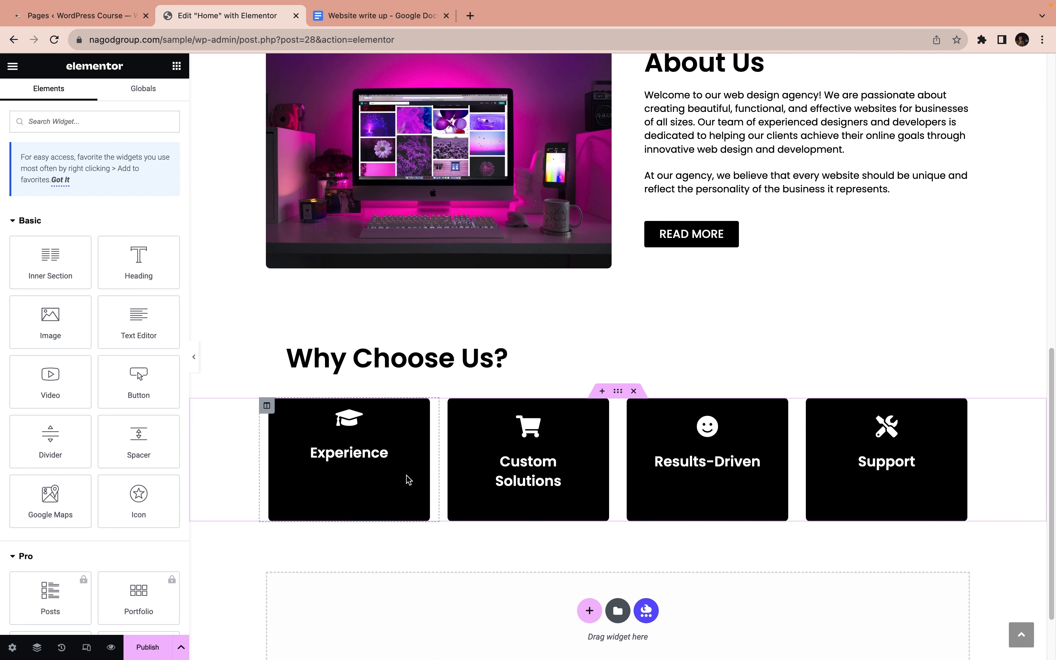
{"action": "right_click", "coordinate": [273, 403]}
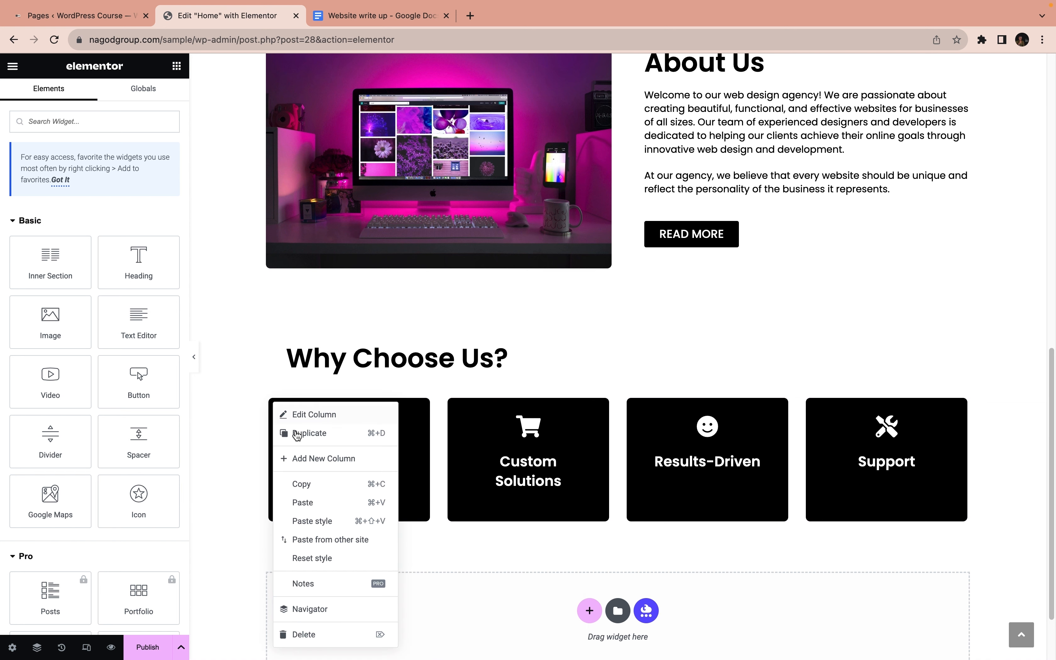
{"action": "left_click", "coordinate": [342, 527]}
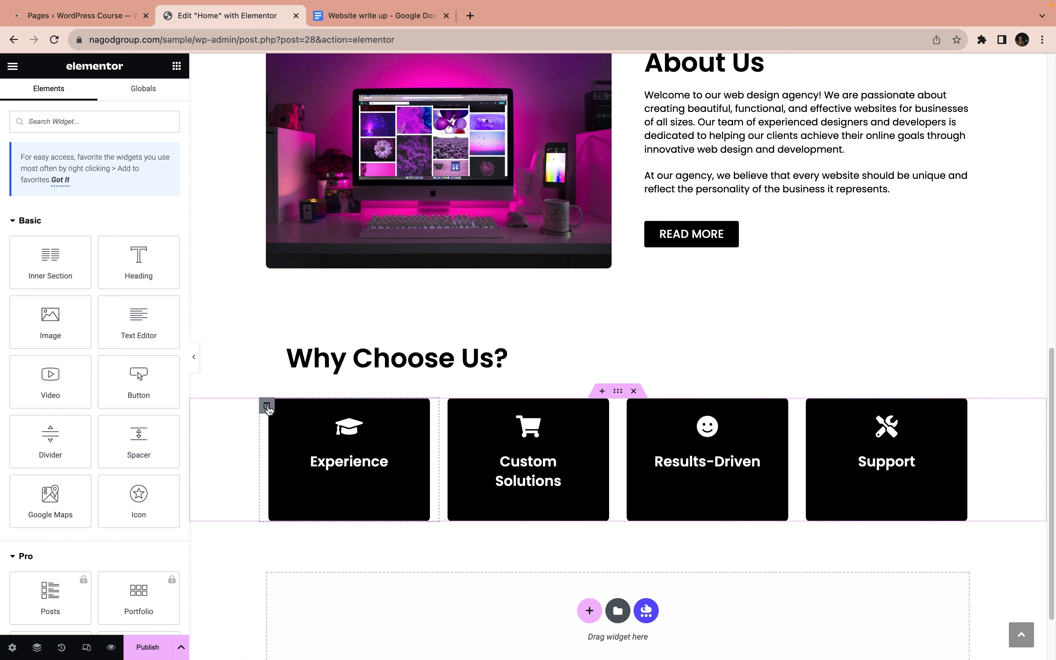
Copy the Experience column and preview the page at full width without the editing sidebar
{"action": "right_click", "coordinate": [267, 408]}
{"action": "left_click", "coordinate": [309, 493]}
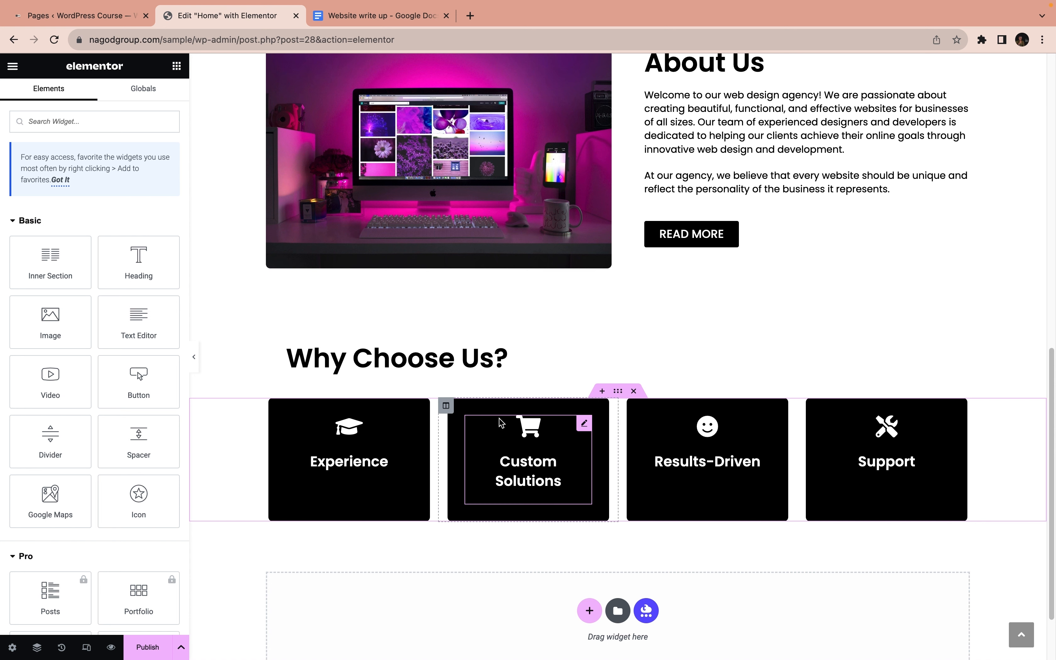
{"action": "left_click", "coordinate": [195, 358]}
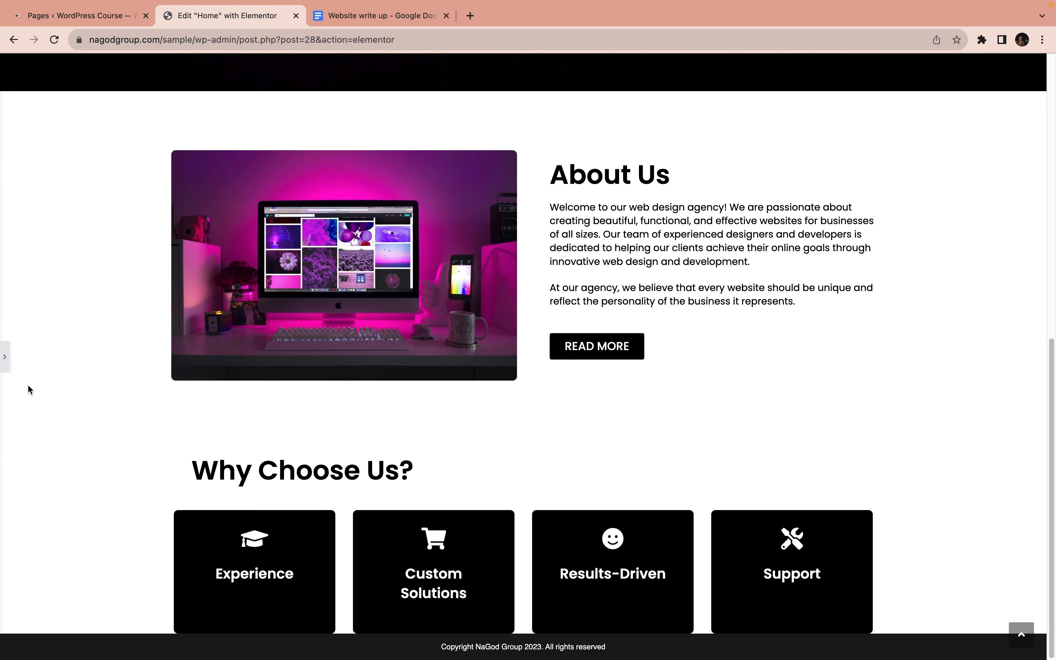
{"action": "left_click", "coordinate": [4, 367]}
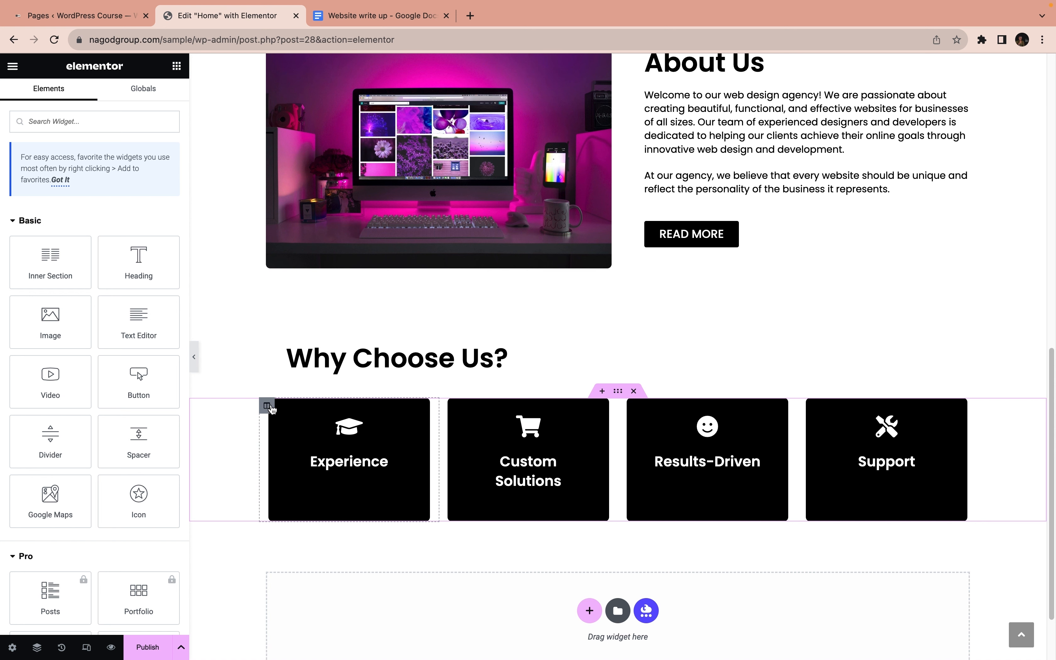
Unlink the Experience column's padding values and set only its bottom padding to 1 em
{"action": "left_click", "coordinate": [267, 406]}
{"action": "left_click", "coordinate": [168, 232]}
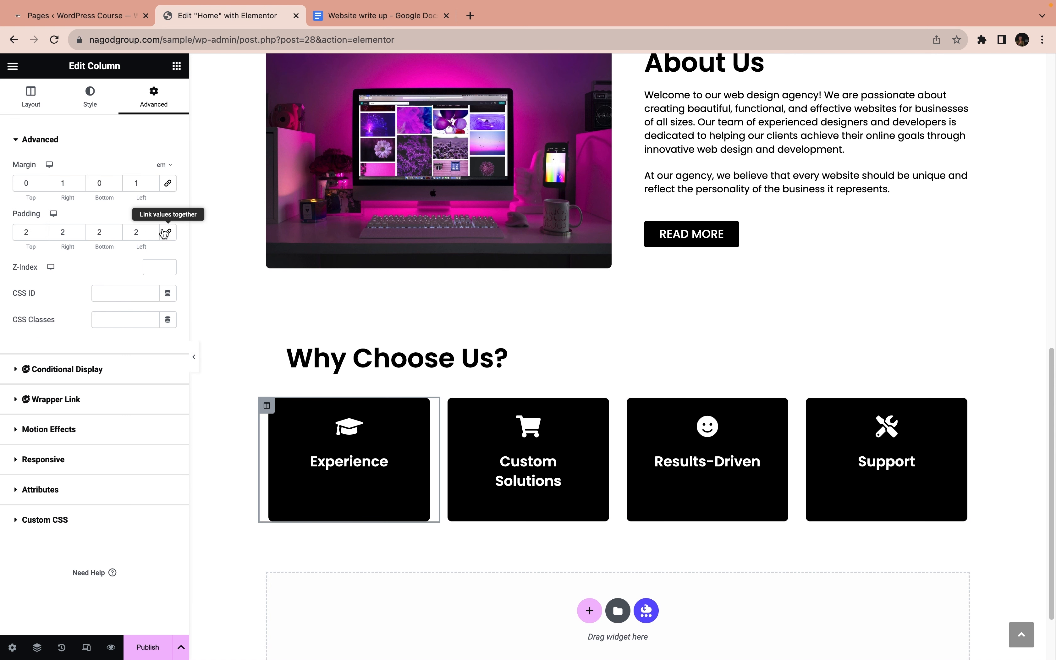
{"action": "left_click", "coordinate": [115, 230]}
Copy the Experience column with its reduced bottom padding and paste its style onto the Custom Solutions, Results-Driven and Support columns
{"action": "right_click", "coordinate": [266, 406]}
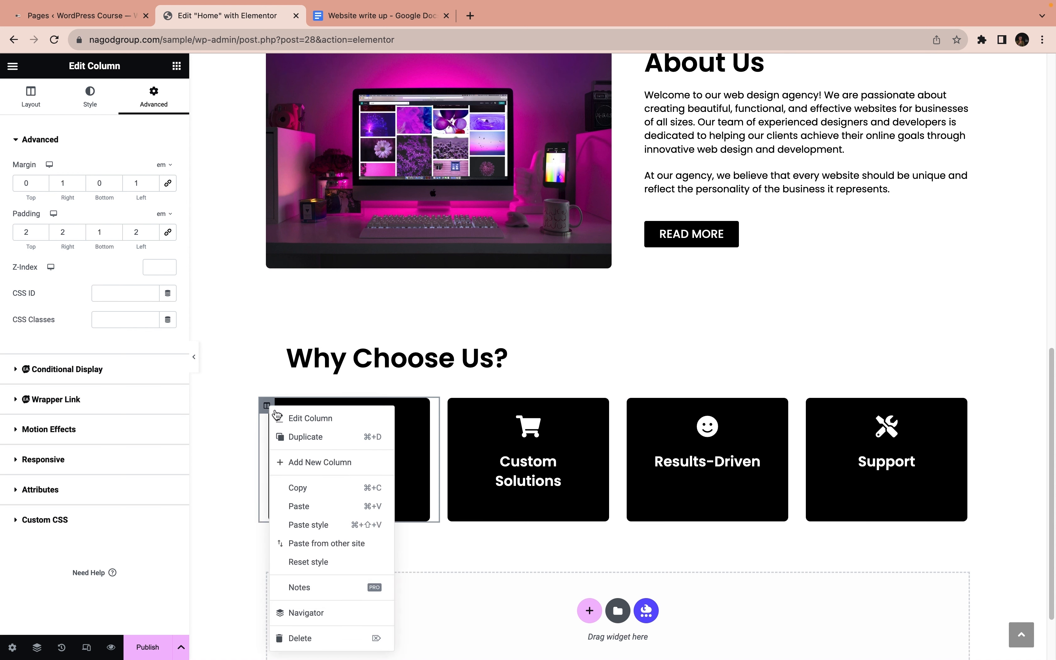
{"action": "left_click", "coordinate": [333, 488]}
{"action": "right_click", "coordinate": [449, 406]}
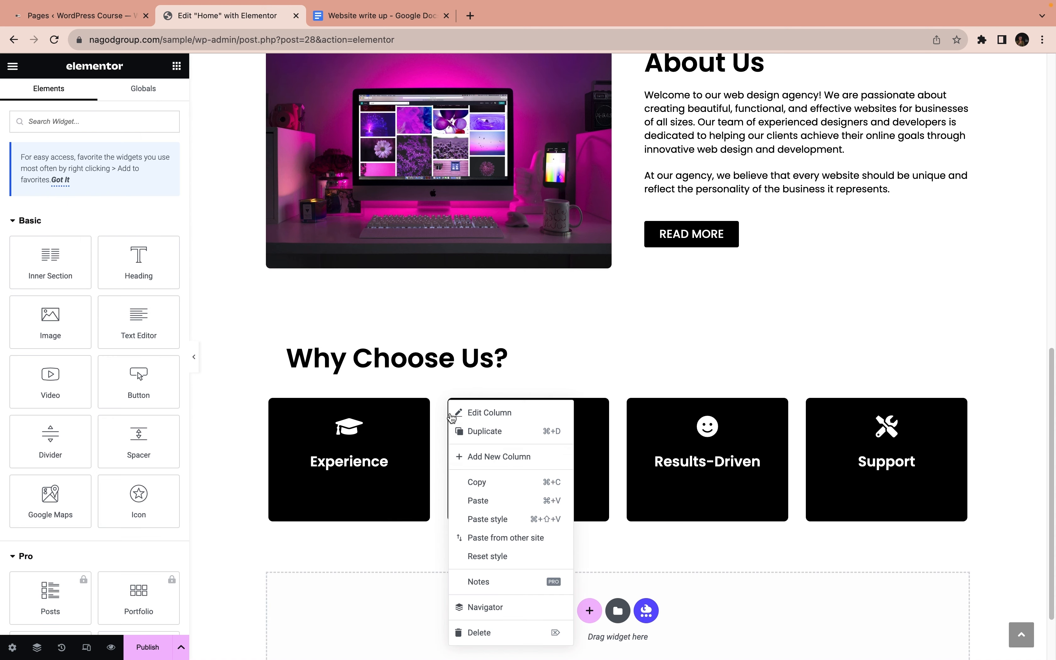
{"action": "left_click", "coordinate": [500, 519]}
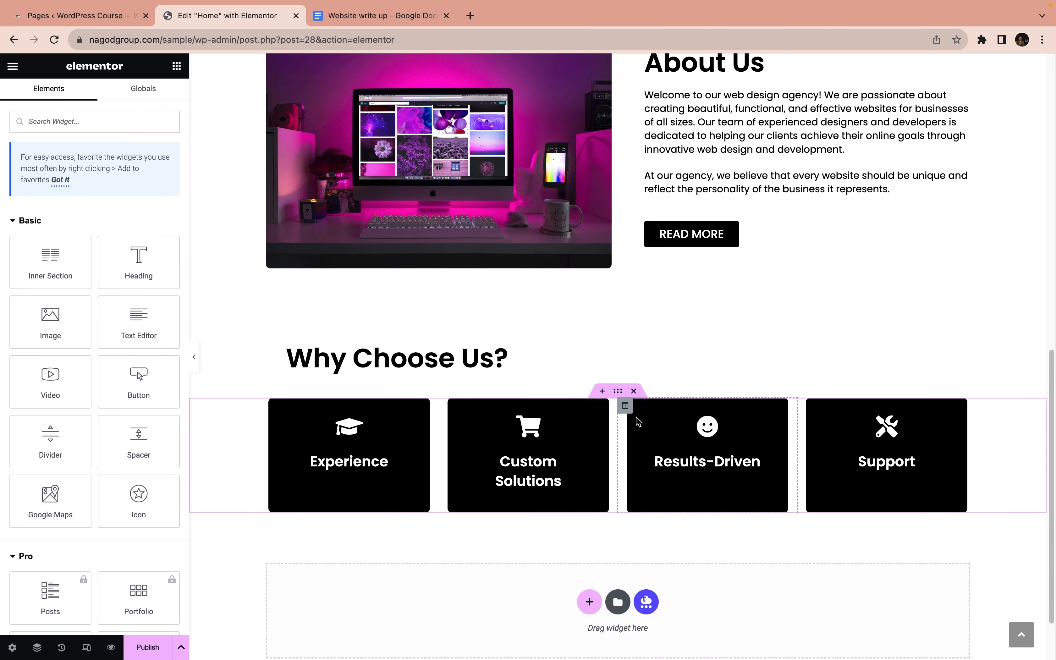
{"action": "right_click", "coordinate": [630, 414]}
{"action": "left_click", "coordinate": [673, 530]}
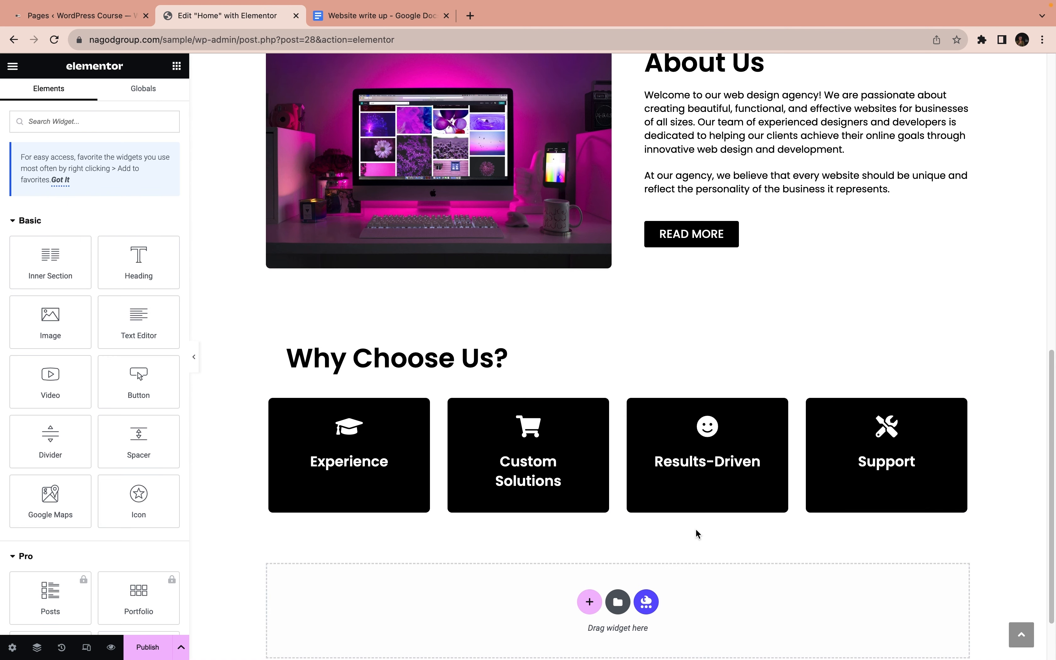
{"action": "right_click", "coordinate": [805, 405]}
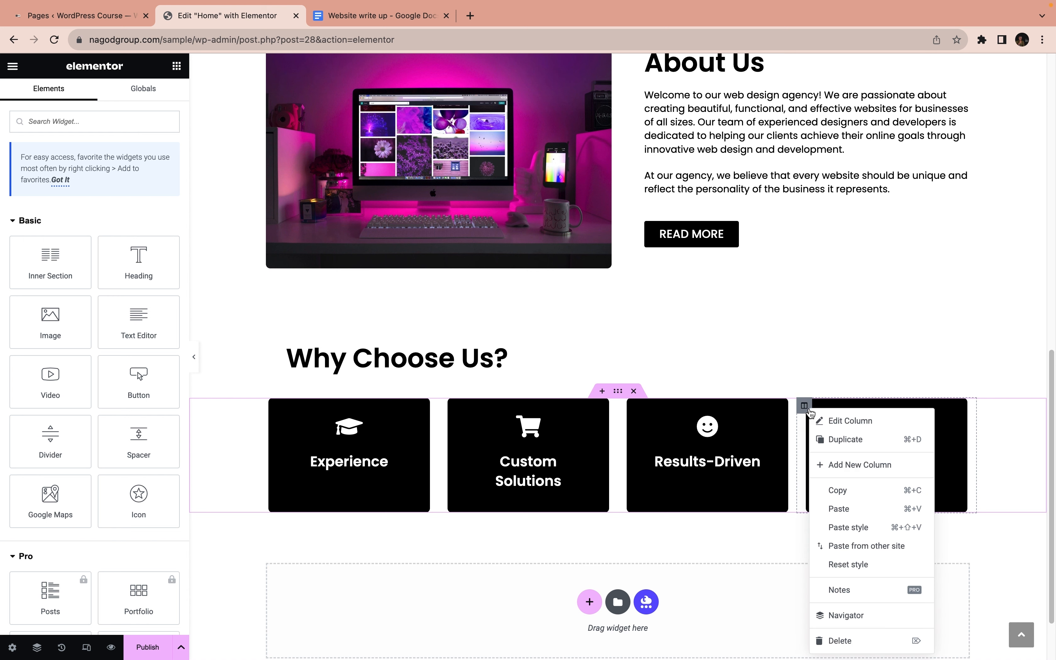
{"action": "left_click", "coordinate": [855, 528]}
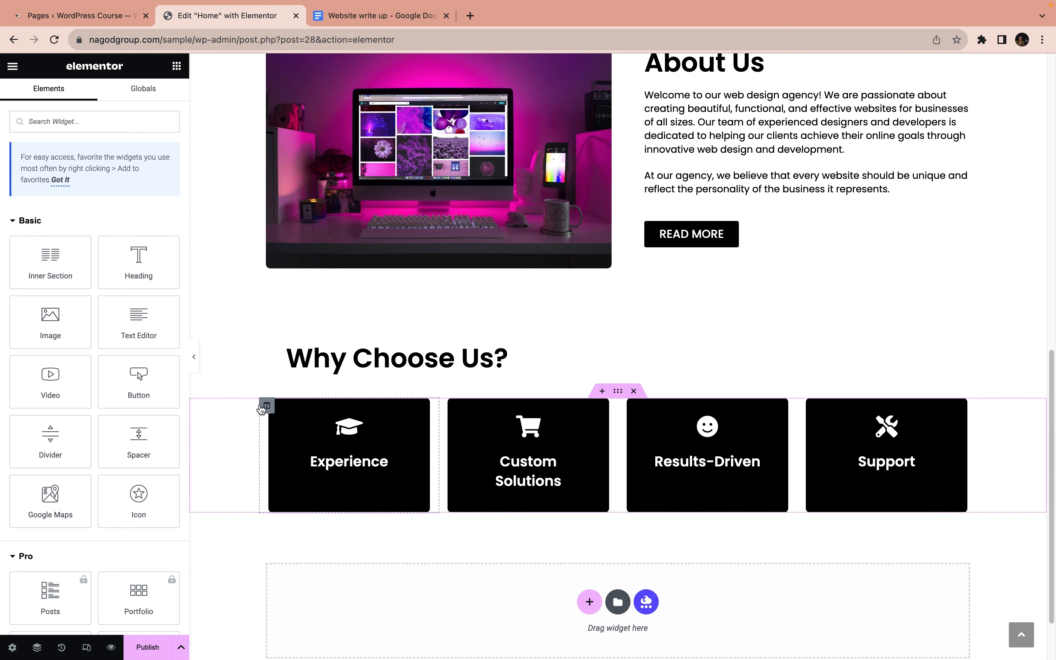
Set the Experience column's bottom padding to 0 em and paste its style onto the Custom Solutions, Results-Driven and Support columns
{"action": "left_click", "coordinate": [263, 408]}
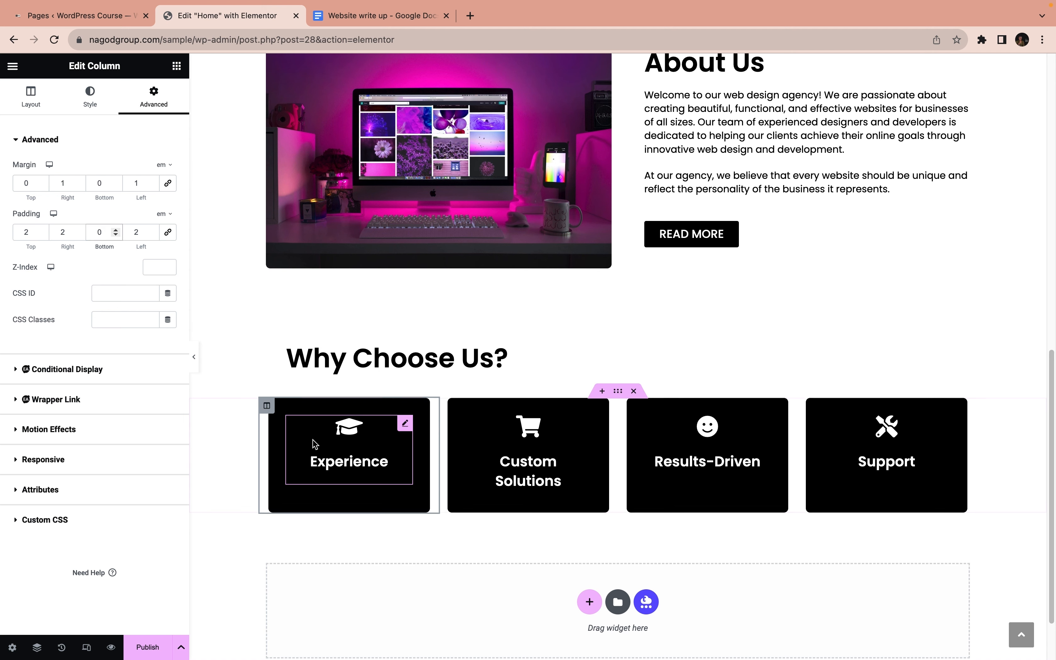
{"action": "right_click", "coordinate": [266, 405]}
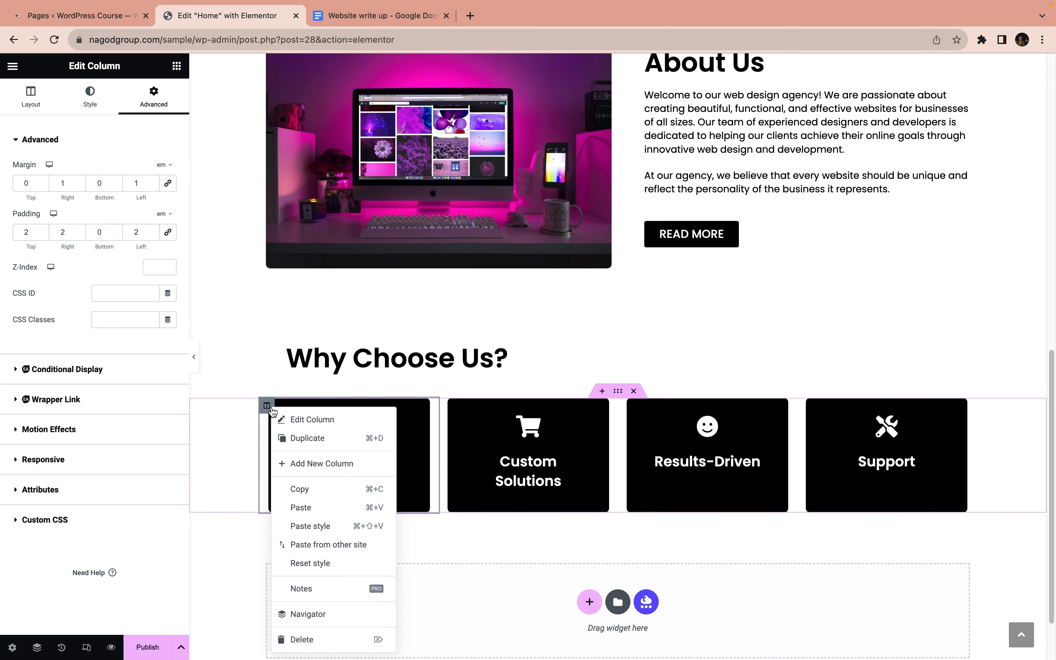
{"action": "left_click", "coordinate": [330, 489]}
{"action": "right_click", "coordinate": [444, 405]}
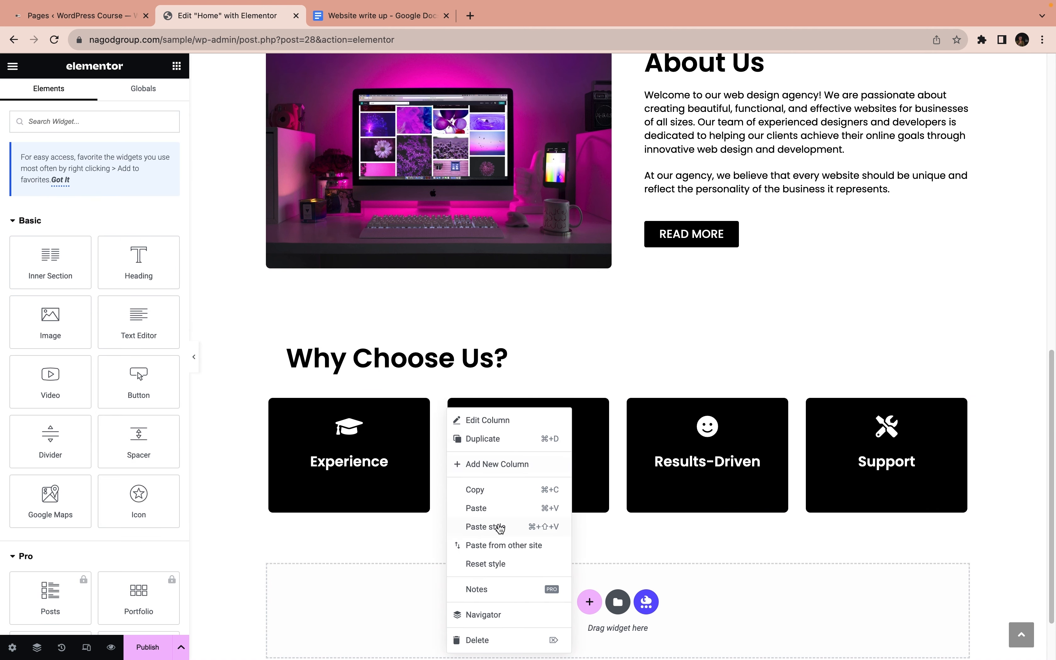
{"action": "left_click", "coordinate": [485, 527]}
{"action": "right_click", "coordinate": [618, 406]}
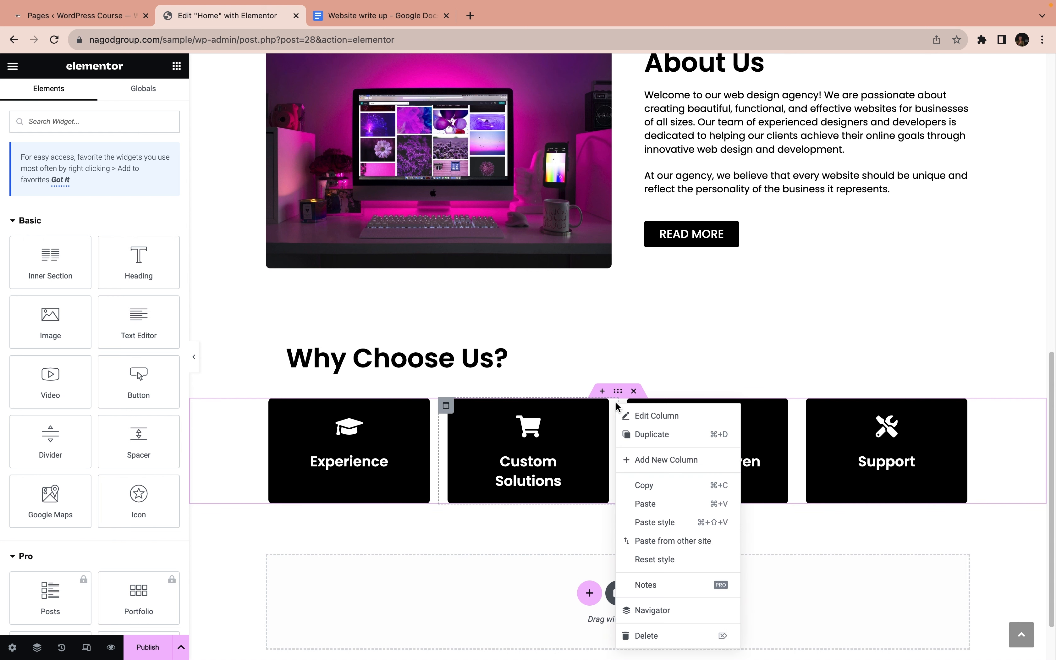
{"action": "left_click", "coordinate": [626, 406]}
{"action": "right_click", "coordinate": [626, 407]}
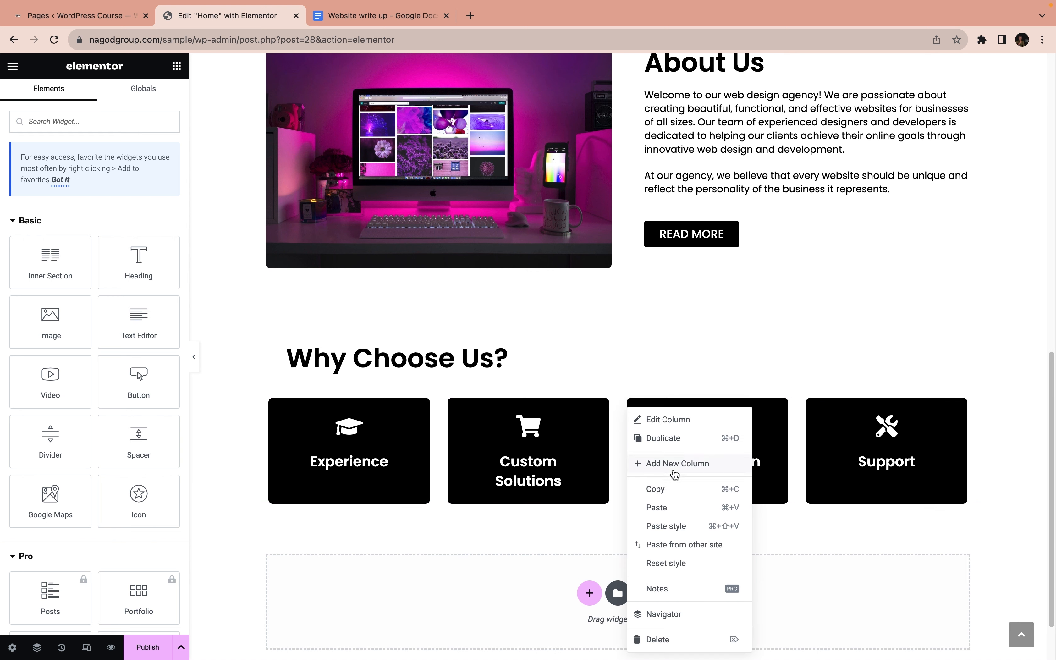
{"action": "left_click", "coordinate": [690, 529]}
{"action": "right_click", "coordinate": [810, 411]}
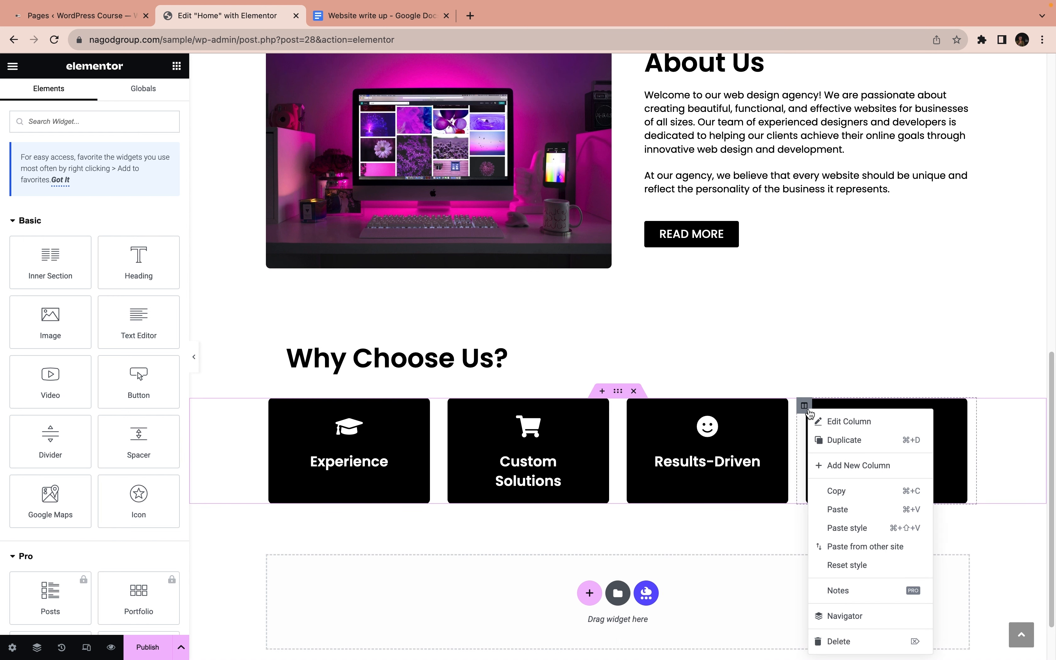
{"action": "left_click", "coordinate": [853, 526]}
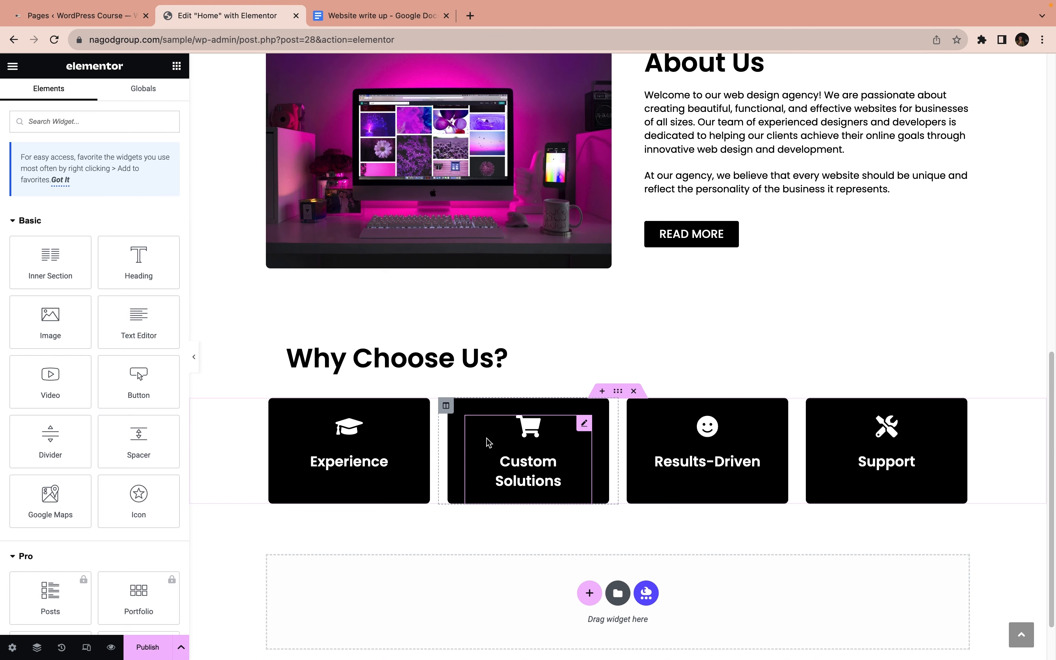
Review the Home page sections and read the SERVICES text in the Website write up document in Google Docs
{"action": "scroll", "coordinate": [488, 434], "scroll_direction": "down", "scroll_amount": 2}
{"action": "scroll", "coordinate": [519, 396], "scroll_direction": "up", "scroll_amount": 15}
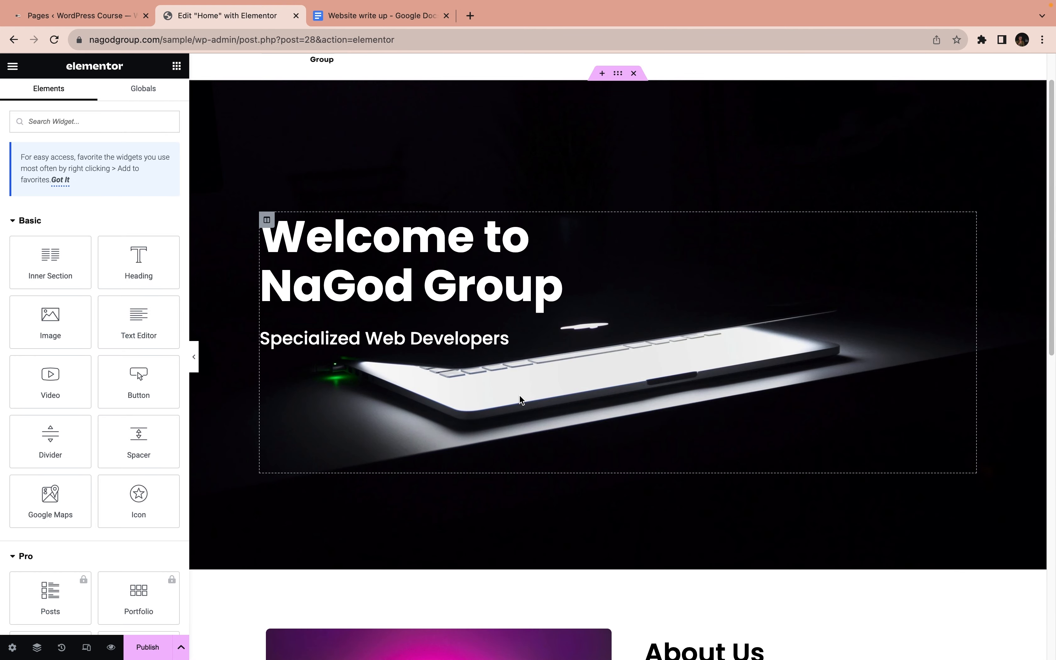
{"action": "scroll", "coordinate": [519, 395], "scroll_direction": "down", "scroll_amount": 15}
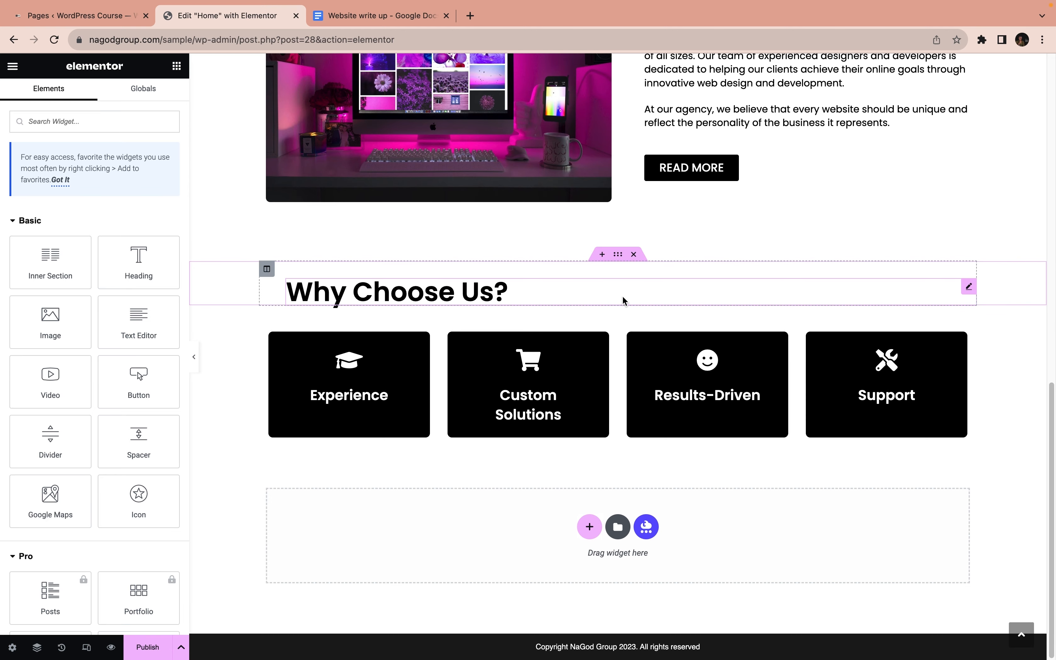
{"action": "scroll", "coordinate": [620, 295], "scroll_direction": "up", "scroll_amount": 5}
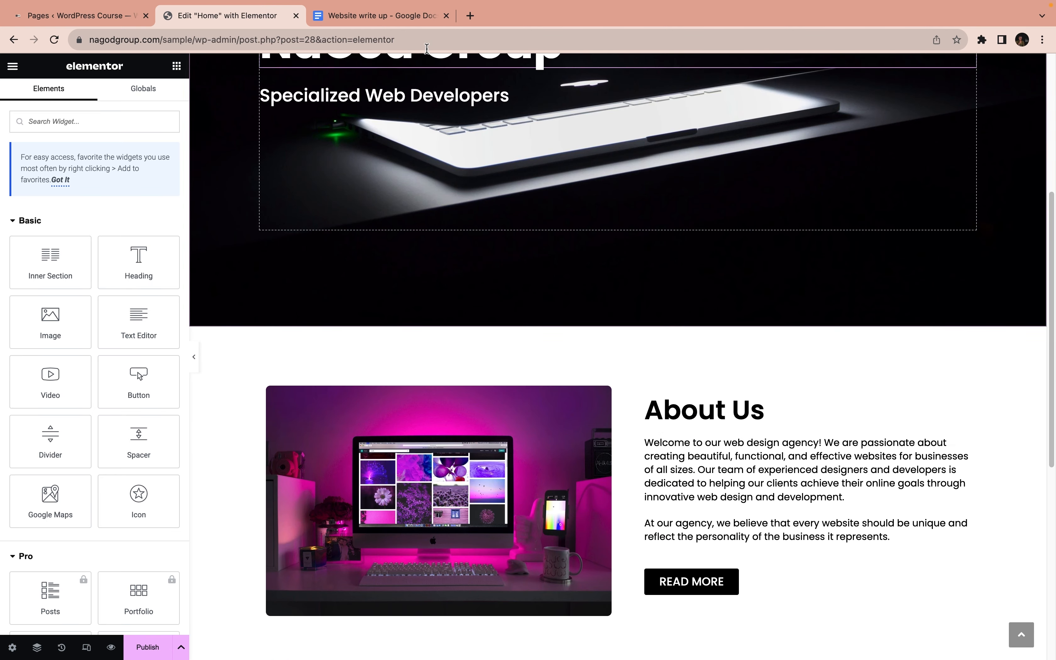
{"action": "left_click", "coordinate": [378, 21]}
{"action": "scroll", "coordinate": [544, 332], "scroll_direction": "down", "scroll_amount": 5}
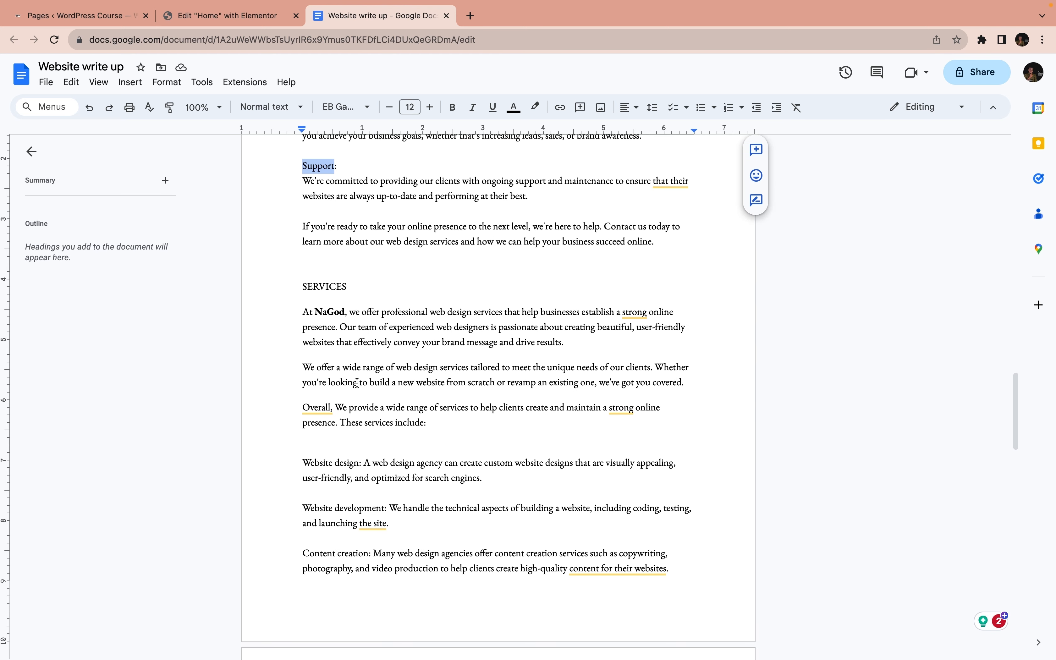
{"action": "scroll", "coordinate": [370, 383], "scroll_direction": "down", "scroll_amount": 3}
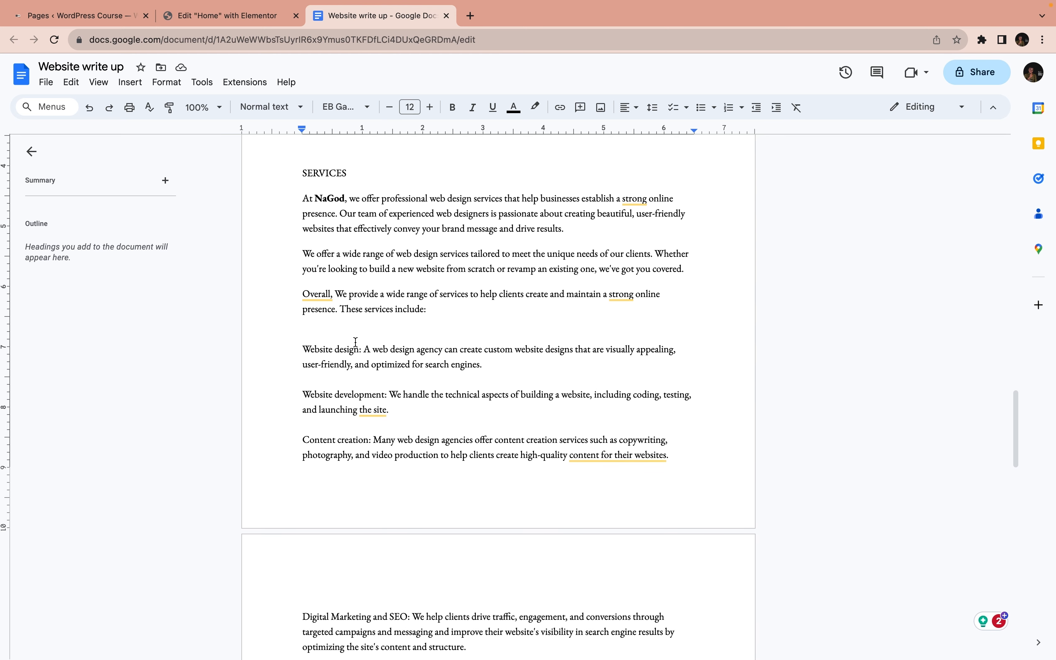
{"action": "left_click", "coordinate": [209, 20]}
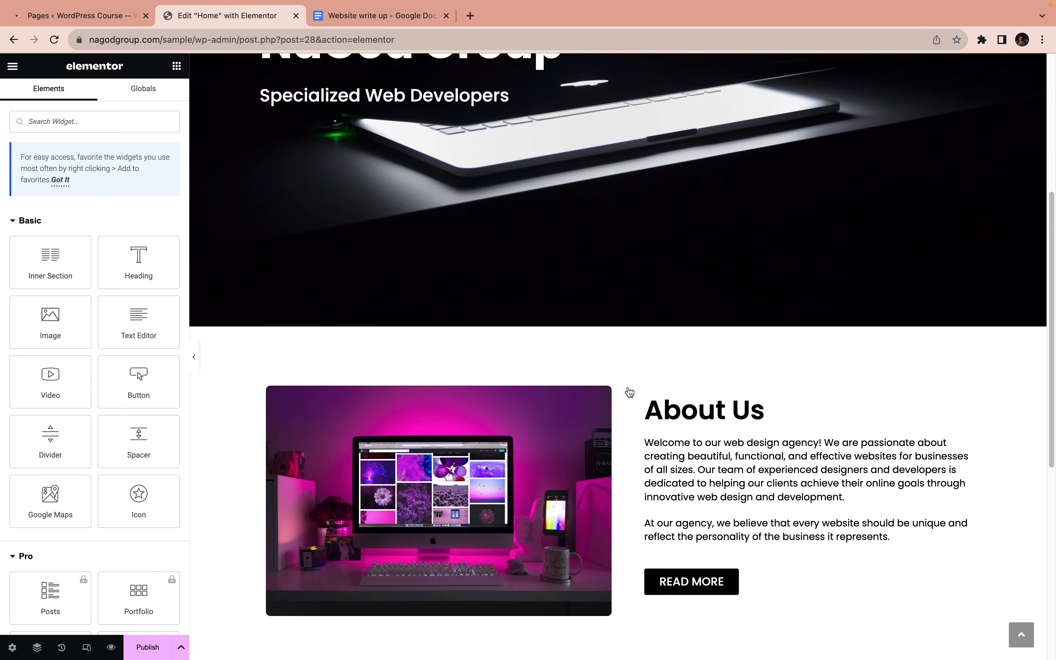
Copy the whole About Us section and paste it into the empty area below the Why Choose Us boxes
{"action": "scroll", "coordinate": [628, 391], "scroll_direction": "down", "scroll_amount": 6}
{"action": "scroll", "coordinate": [628, 391], "scroll_direction": "up", "scroll_amount": 6}
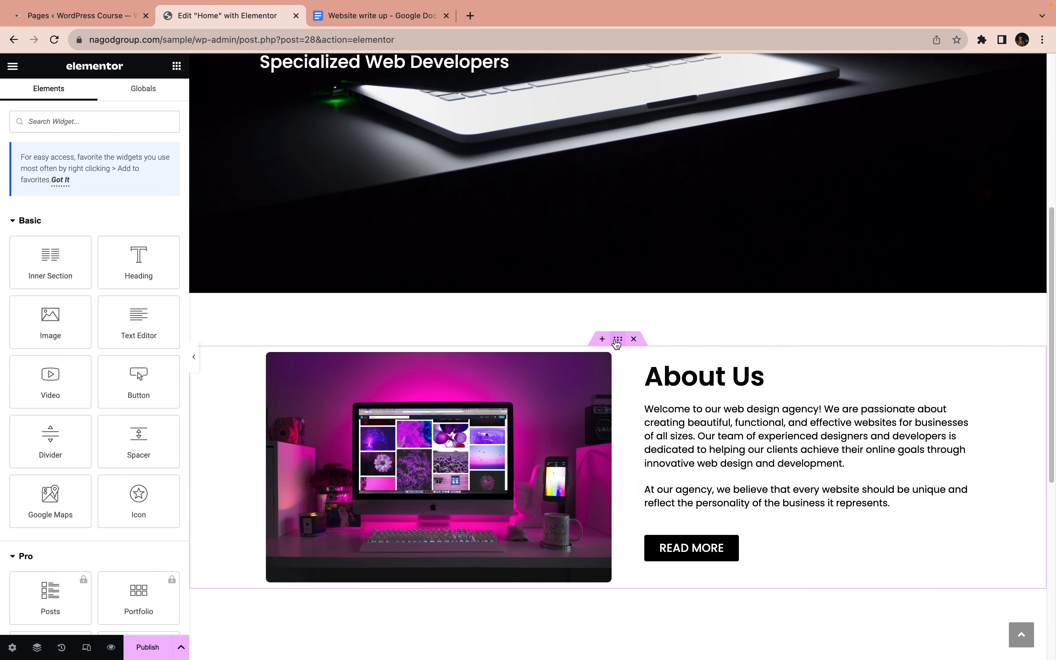
{"action": "right_click", "coordinate": [617, 339]}
{"action": "left_click", "coordinate": [656, 396]}
{"action": "scroll", "coordinate": [656, 399], "scroll_direction": "down", "scroll_amount": 8}
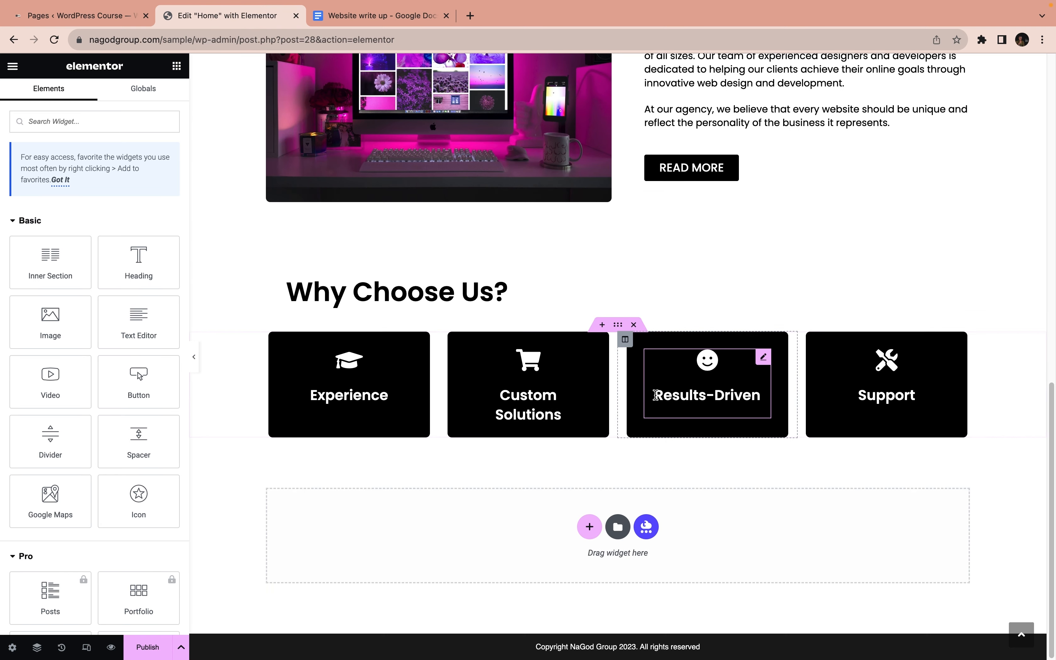
{"action": "right_click", "coordinate": [599, 529]}
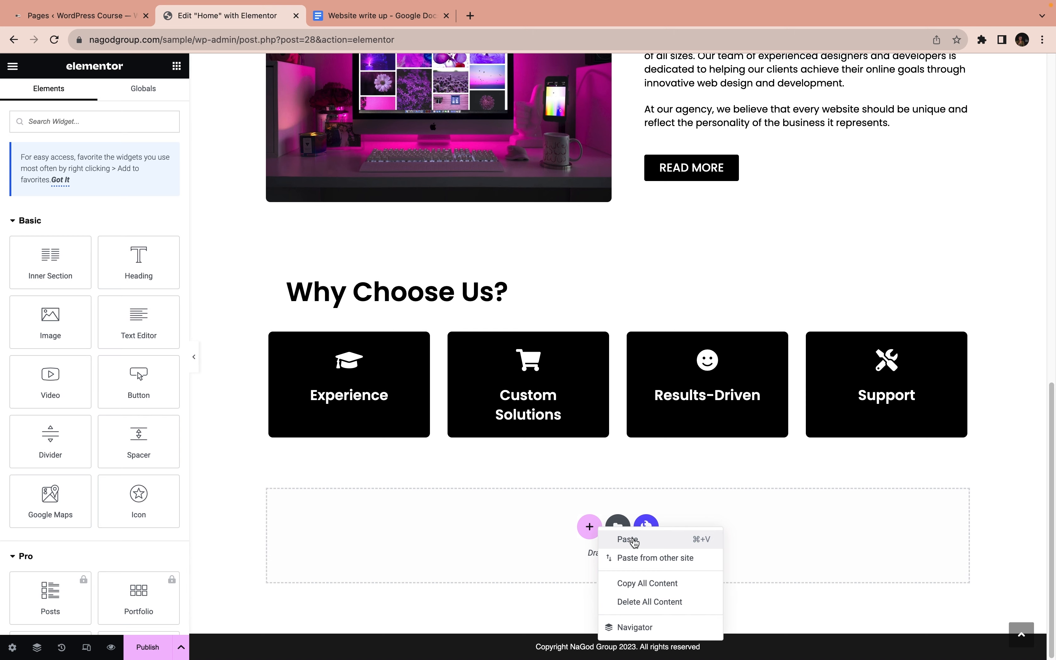
{"action": "left_click", "coordinate": [628, 540]}
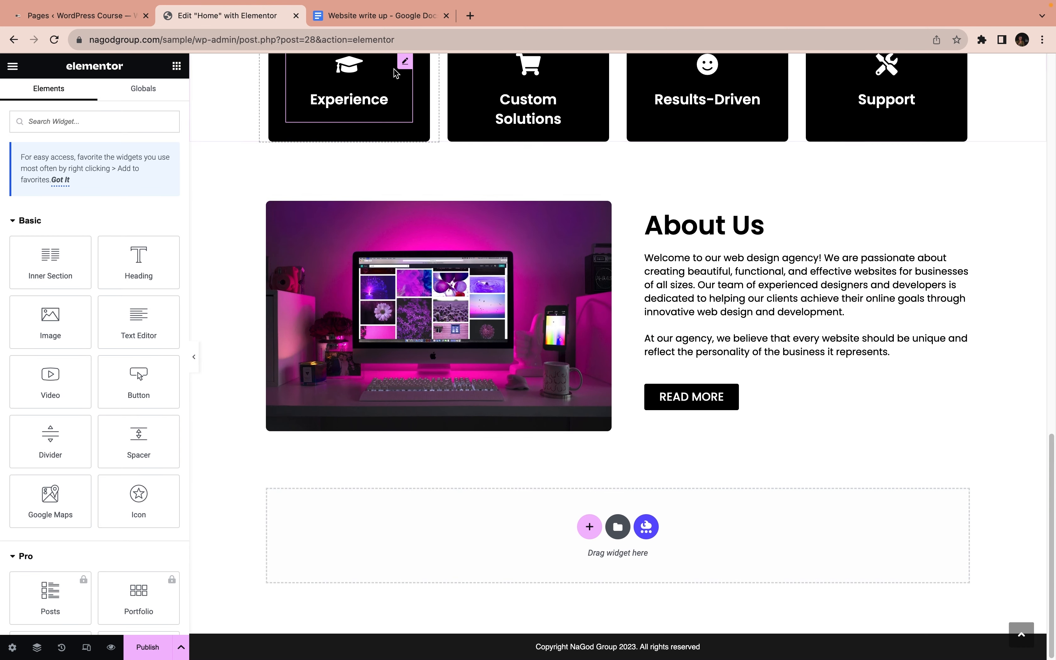
Change the heading of the pasted About Us section to "Our Services"
{"action": "left_click", "coordinate": [808, 225]}
{"action": "left_click_drag", "start_coordinate": [92, 196], "coordinate": [15, 187]}
{"action": "type", "text": "OP"}
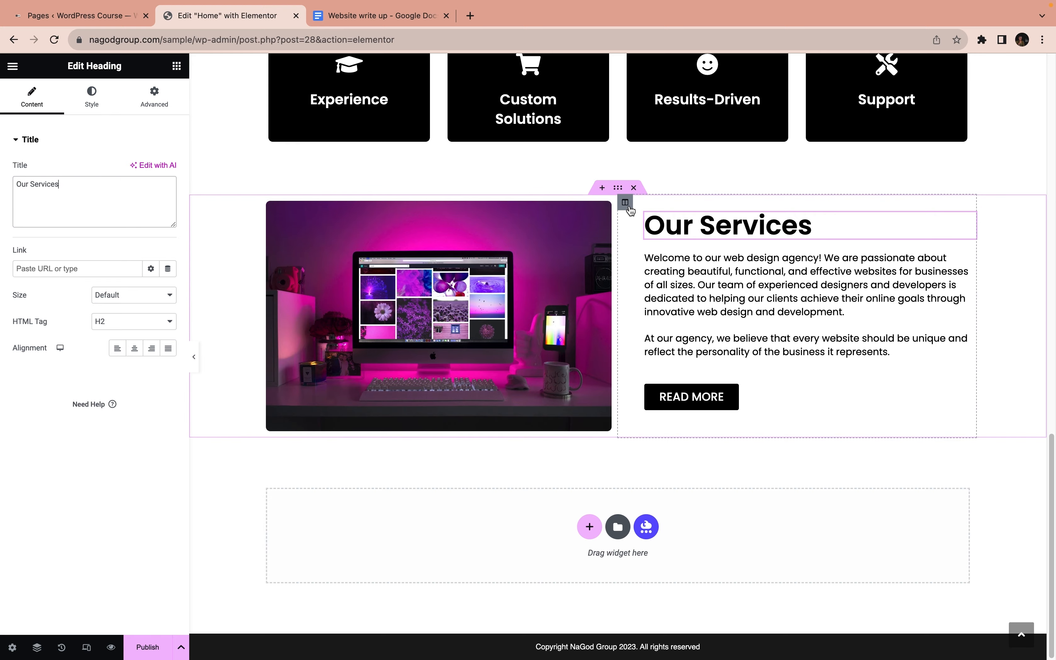
Move the Our Services text column ahead of the image column so the image sits on the right
{"action": "scroll", "coordinate": [630, 210], "scroll_direction": "up", "scroll_amount": 15}
{"action": "scroll", "coordinate": [579, 235], "scroll_direction": "down", "scroll_amount": 5}
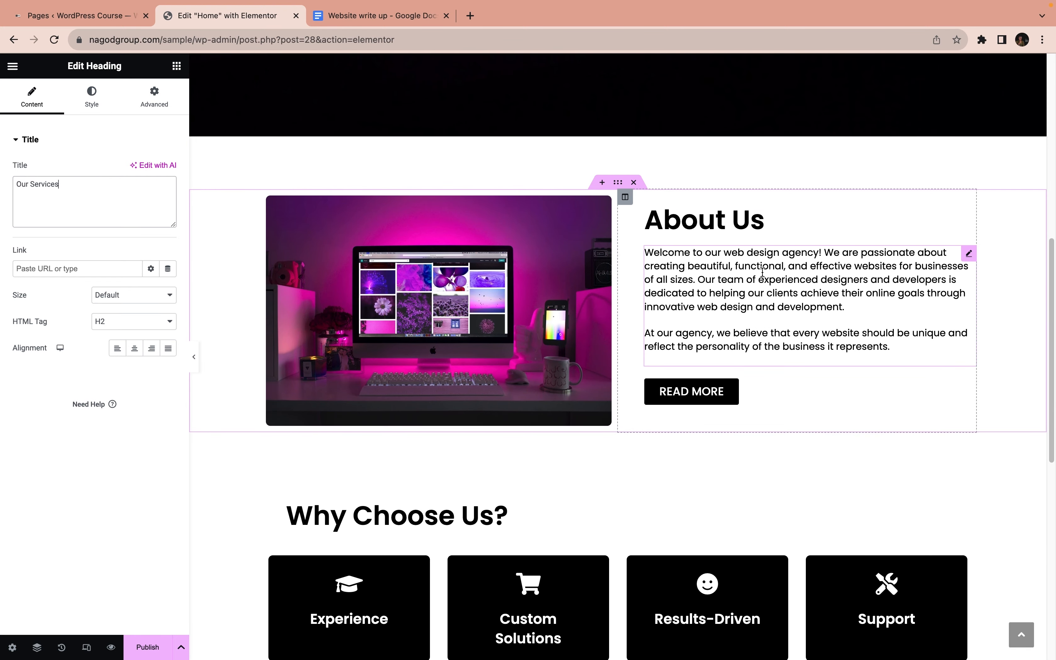
{"action": "scroll", "coordinate": [762, 271], "scroll_direction": "down", "scroll_amount": 10}
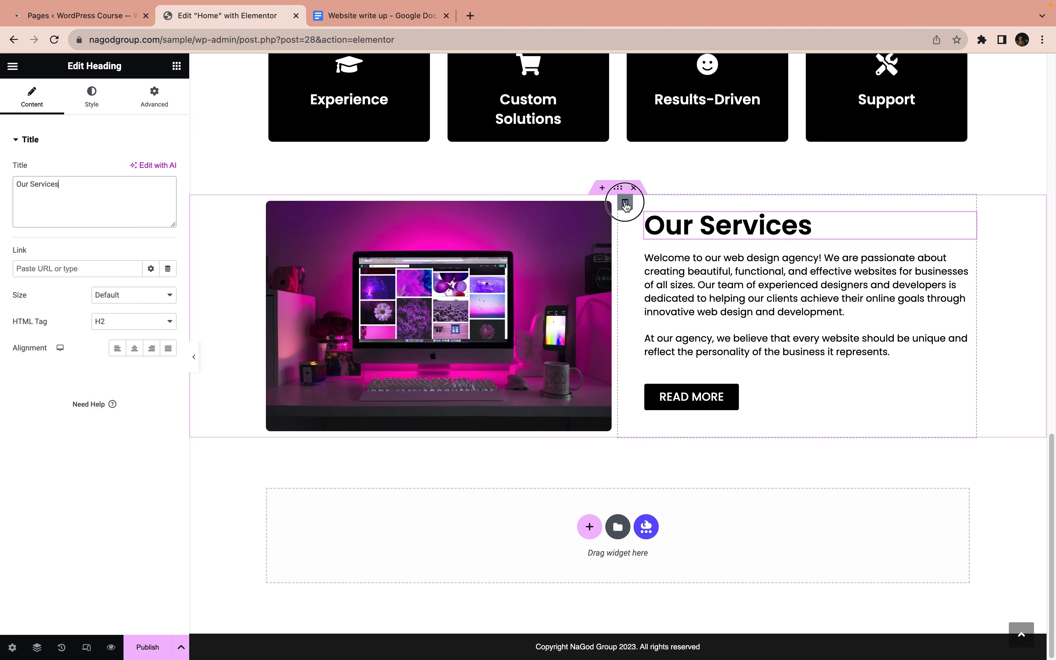
{"action": "left_click_drag", "start_coordinate": [625, 203], "coordinate": [272, 218]}
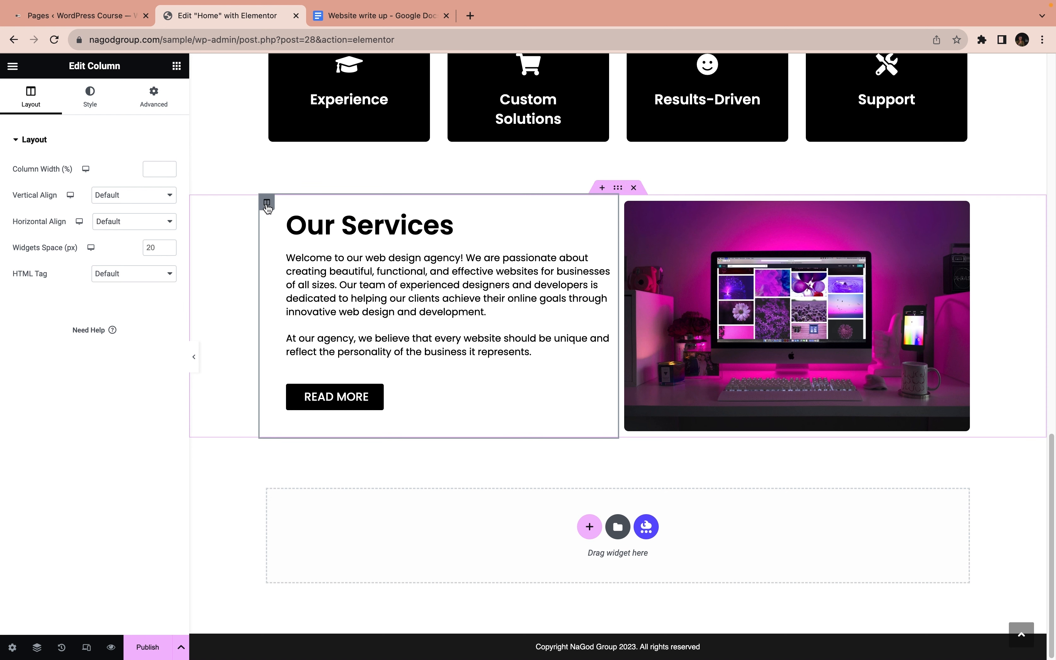
Set the Our Services text column's left padding to 0 em and its right padding to 3 em
{"action": "left_click", "coordinate": [154, 98]}
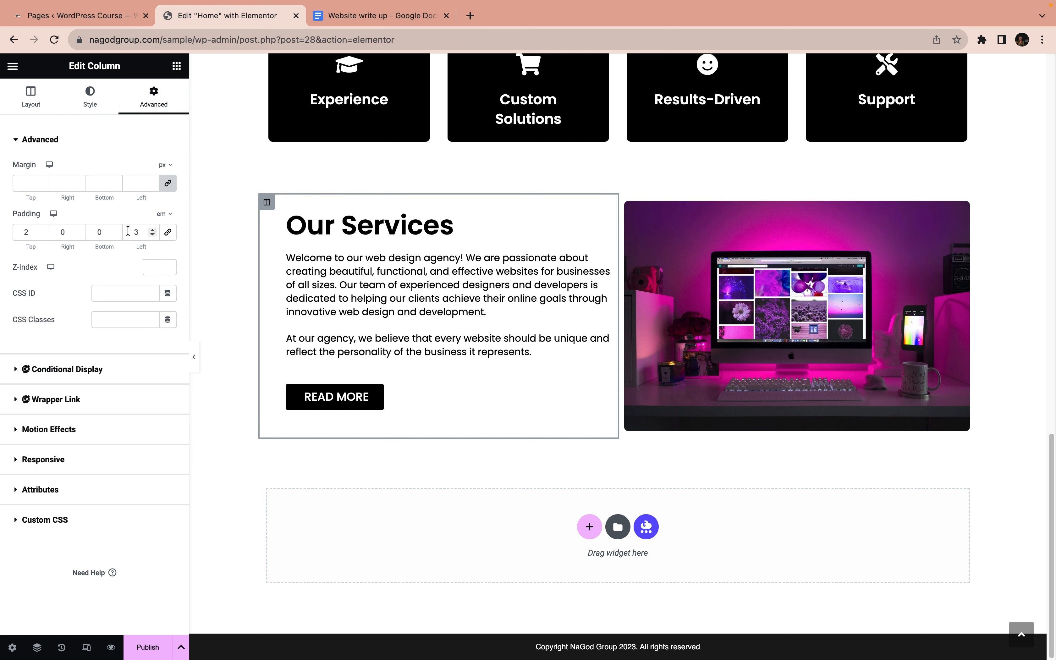
{"action": "type", "text": "0"}
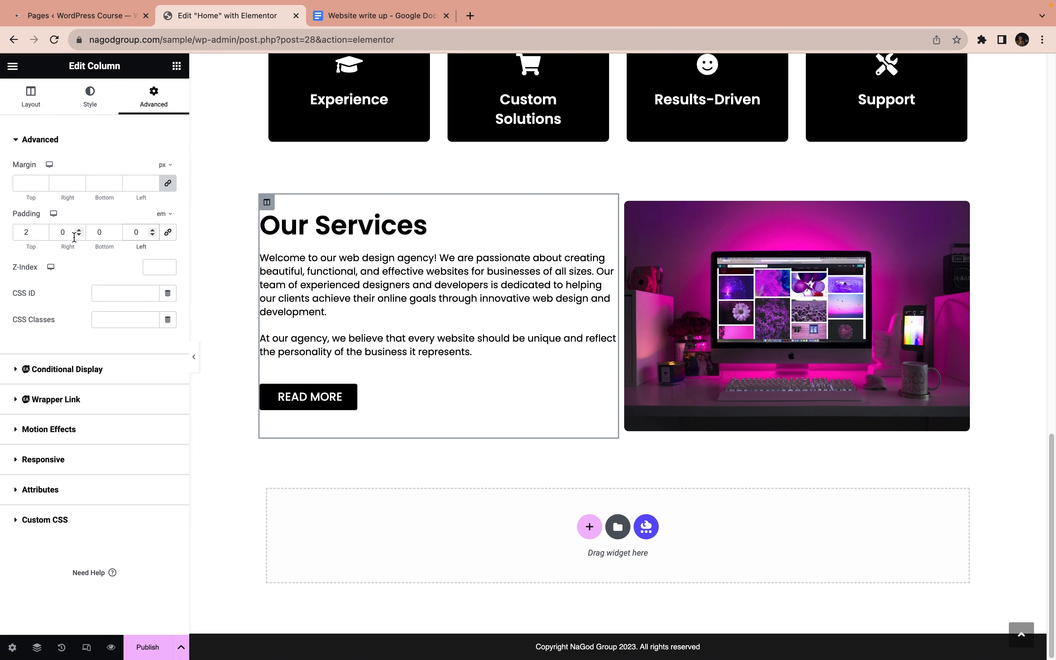
{"action": "left_click", "coordinate": [62, 234]}
{"action": "type", "text": "3"}
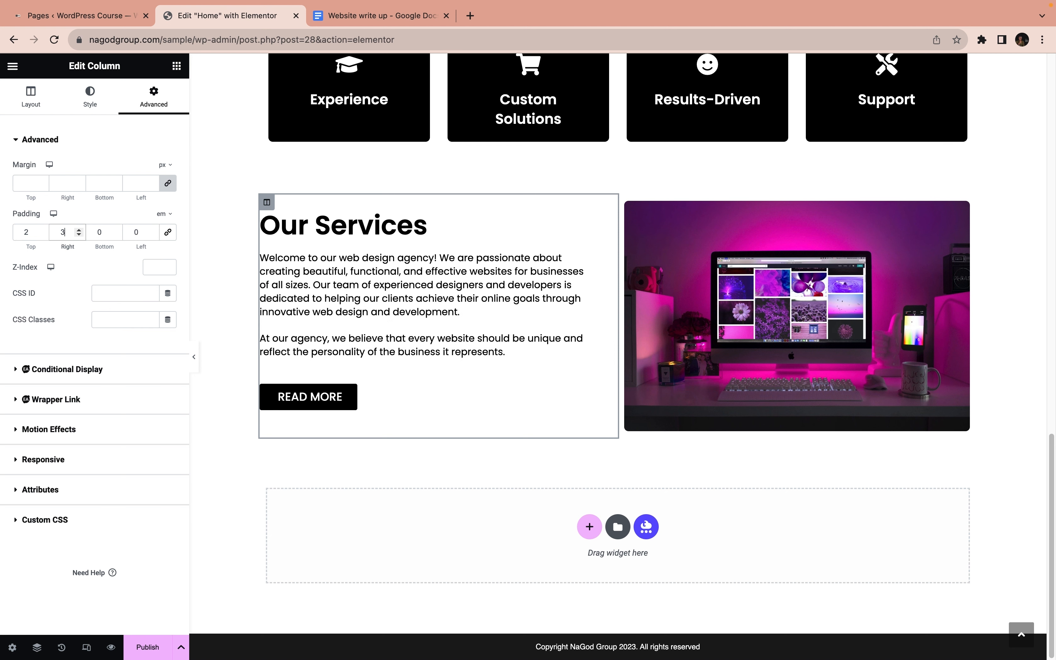
Replace the Our Services image with the photo of two women at a laptop, and its text with the "At NaGod, we offer professional web design services" paragraph
{"action": "left_click", "coordinate": [748, 242]}
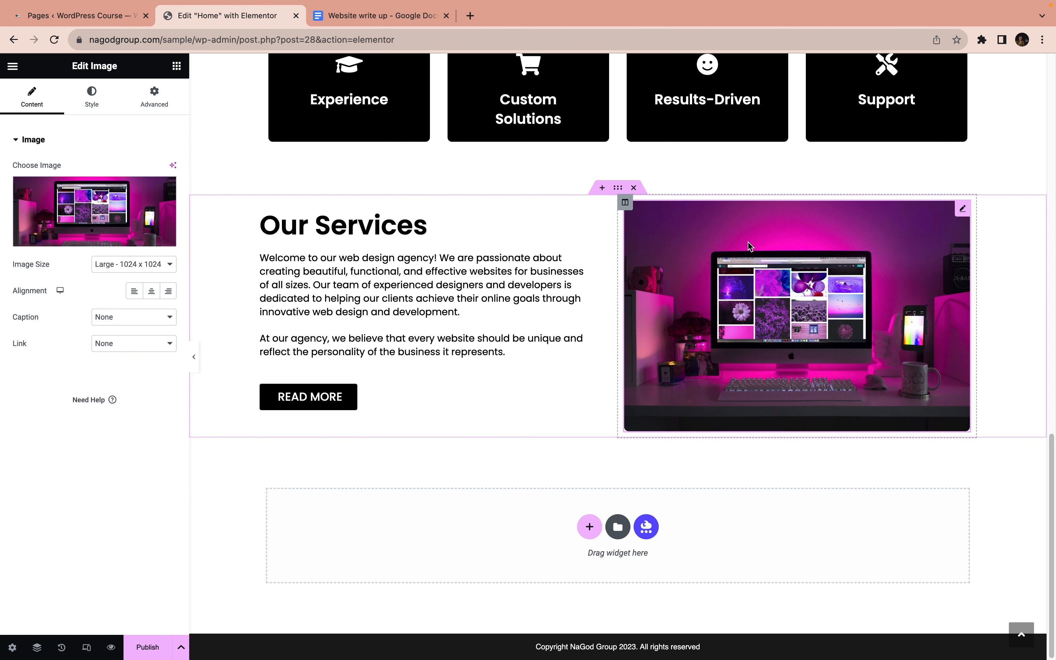
{"action": "left_click", "coordinate": [87, 238]}
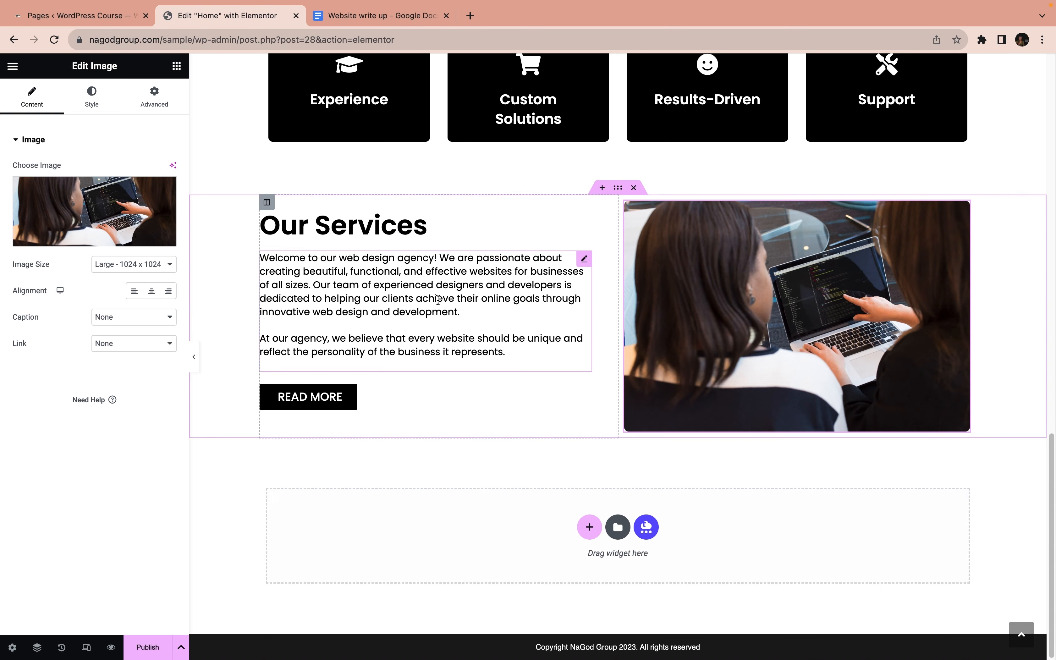
{"action": "left_click", "coordinate": [434, 301]}
{"action": "left_click", "coordinate": [85, 289]}
{"action": "key", "text": "super+a"}
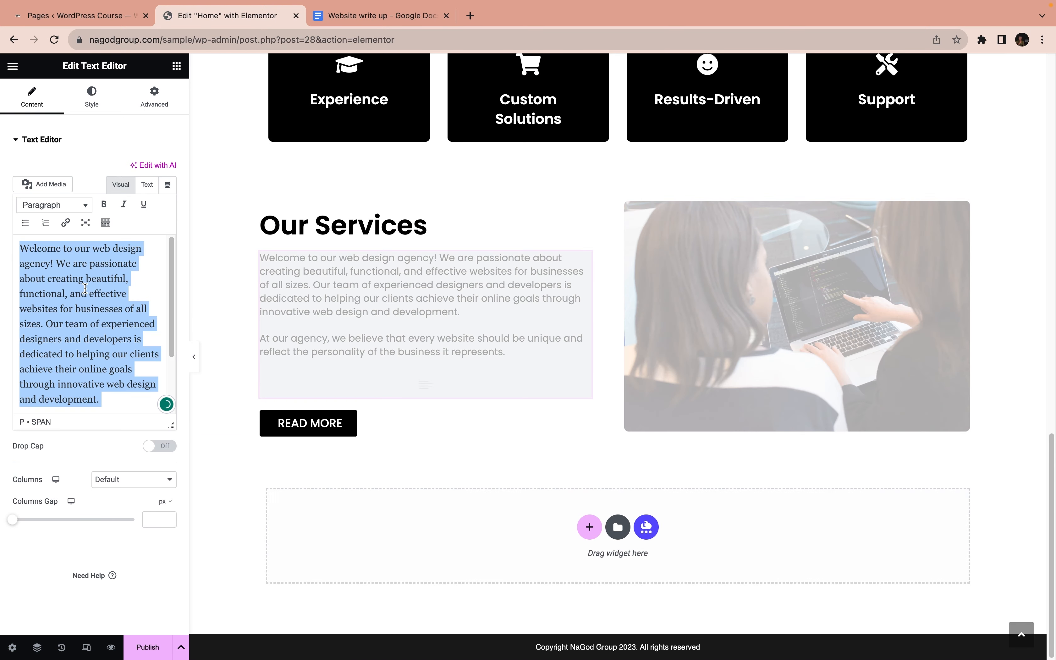
{"action": "type", "text": "At NaGod, we offer professional web design services that help businesses establish a strong online presence. Our team of experienced web designers is passionate about creating beautiful, user-friendly websites that effectively convey your brand message and drive results."}
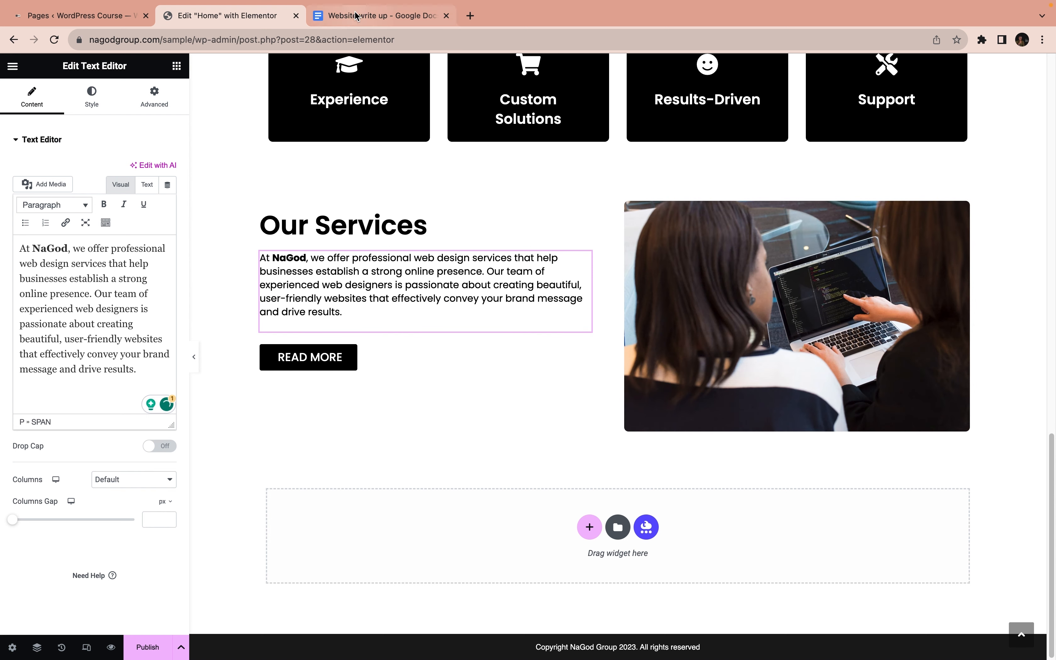
Look up the individual services listed in the Website write up document in Google Docs, and return to the Elementor page
{"action": "left_click", "coordinate": [365, 16]}
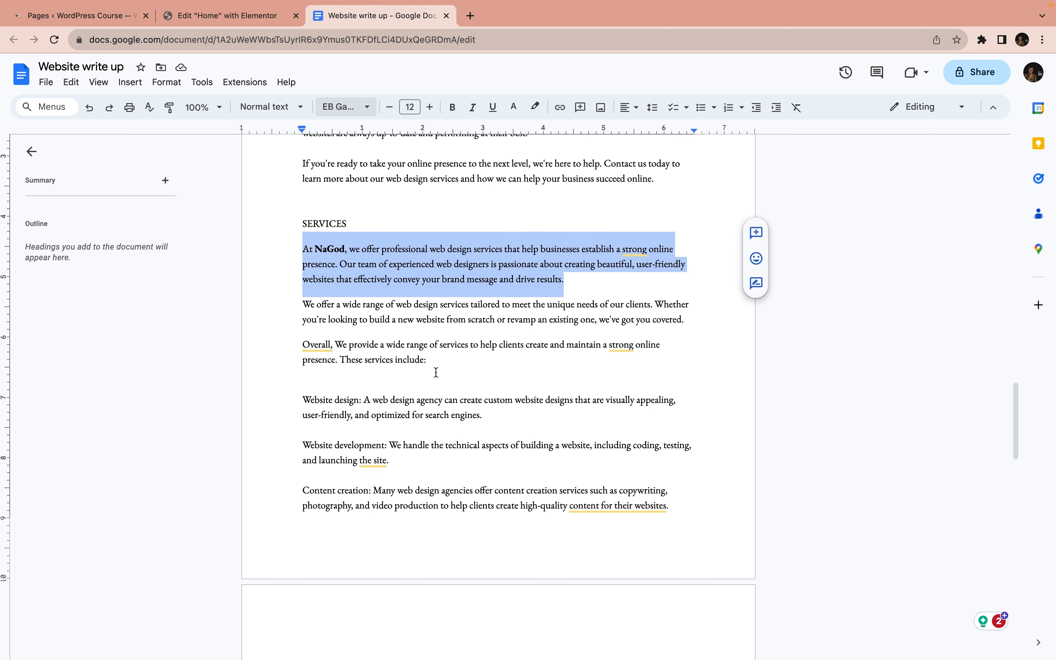
{"action": "scroll", "coordinate": [329, 390], "scroll_direction": "down", "scroll_amount": 1}
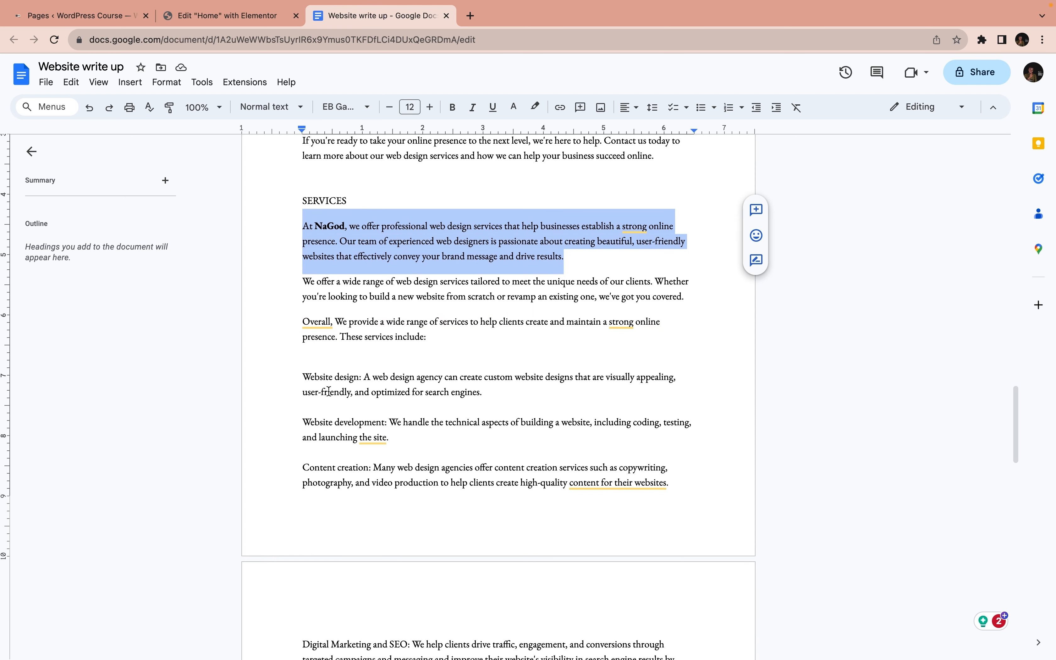
{"action": "scroll", "coordinate": [304, 364], "scroll_direction": "down", "scroll_amount": 1}
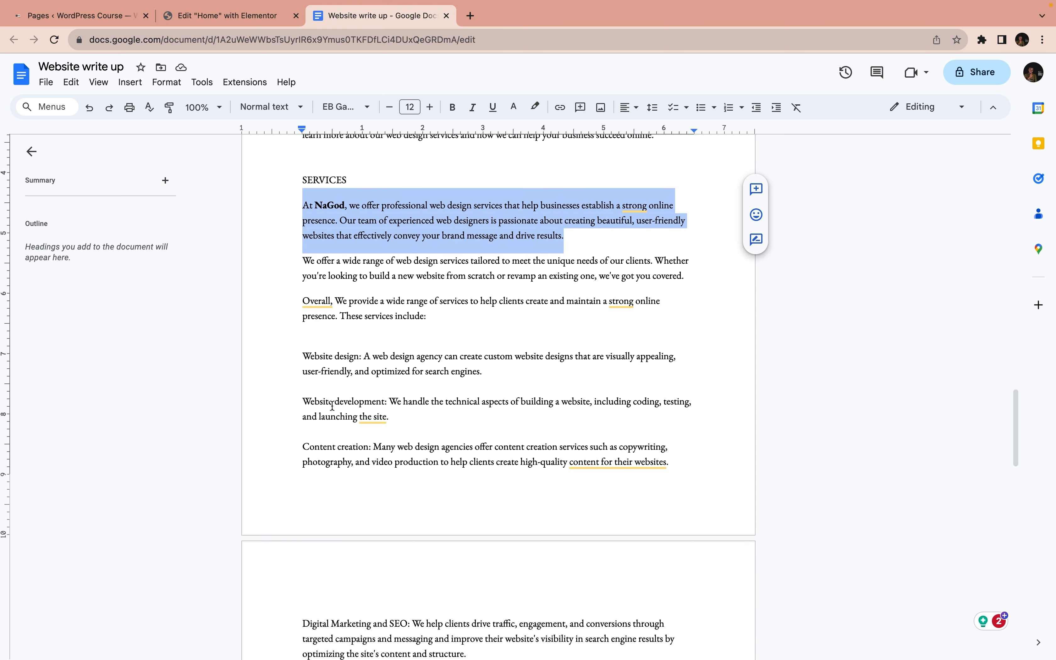
{"action": "left_click", "coordinate": [236, 15]}
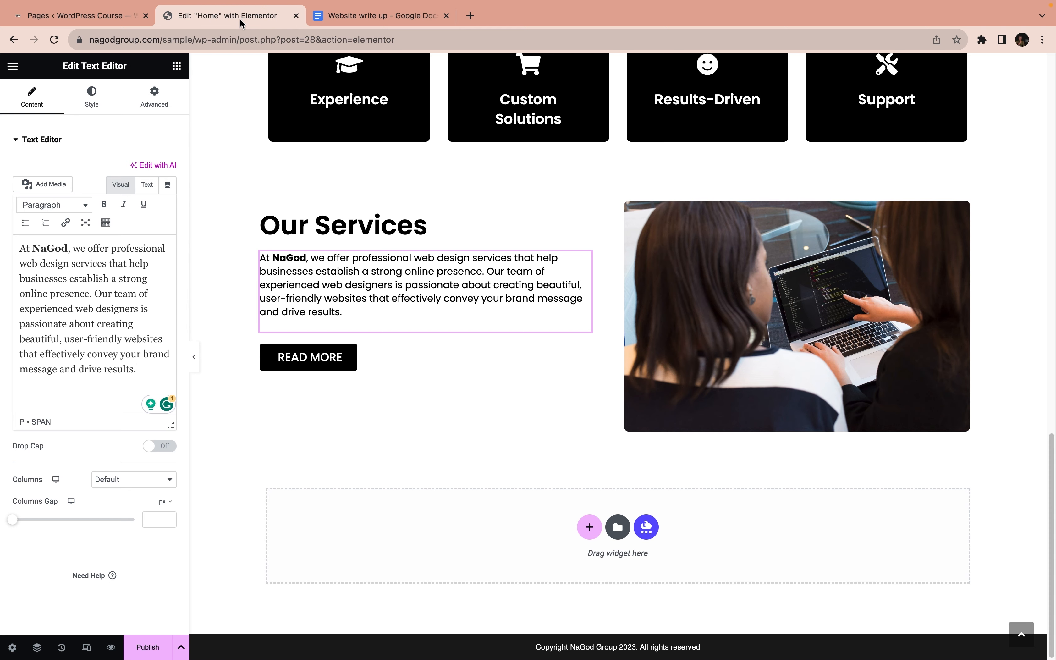
Add an Icon List widget between the Our Services paragraph and the Read More button, and open its style settings
{"action": "left_click", "coordinate": [177, 66]}
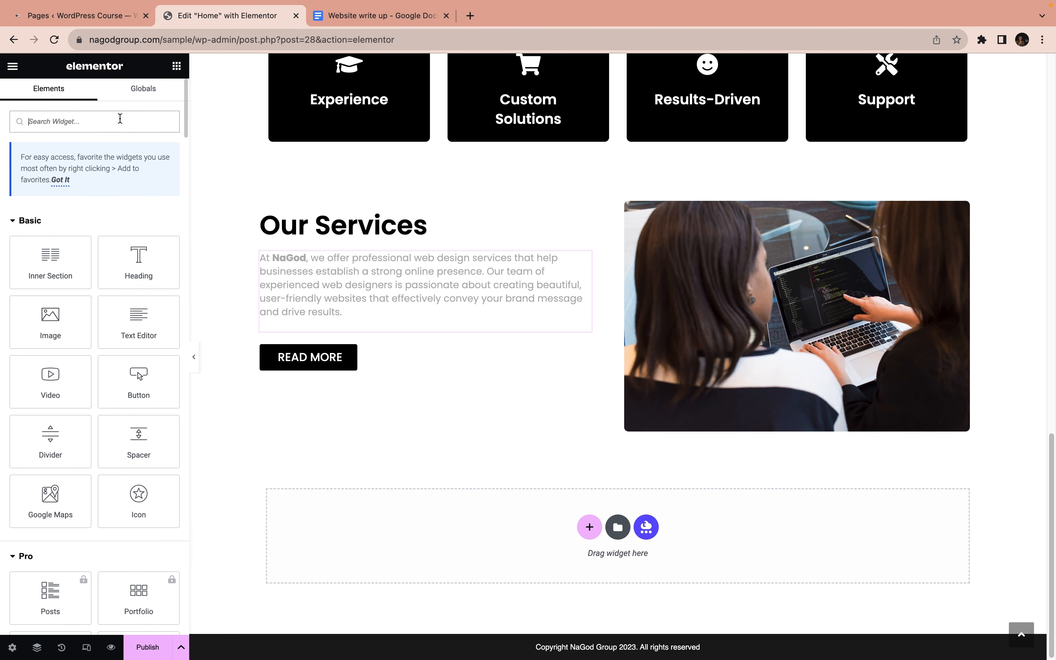
{"action": "type", "text": "icon"}
{"action": "left_click_drag", "start_coordinate": [48, 286], "coordinate": [335, 329]}
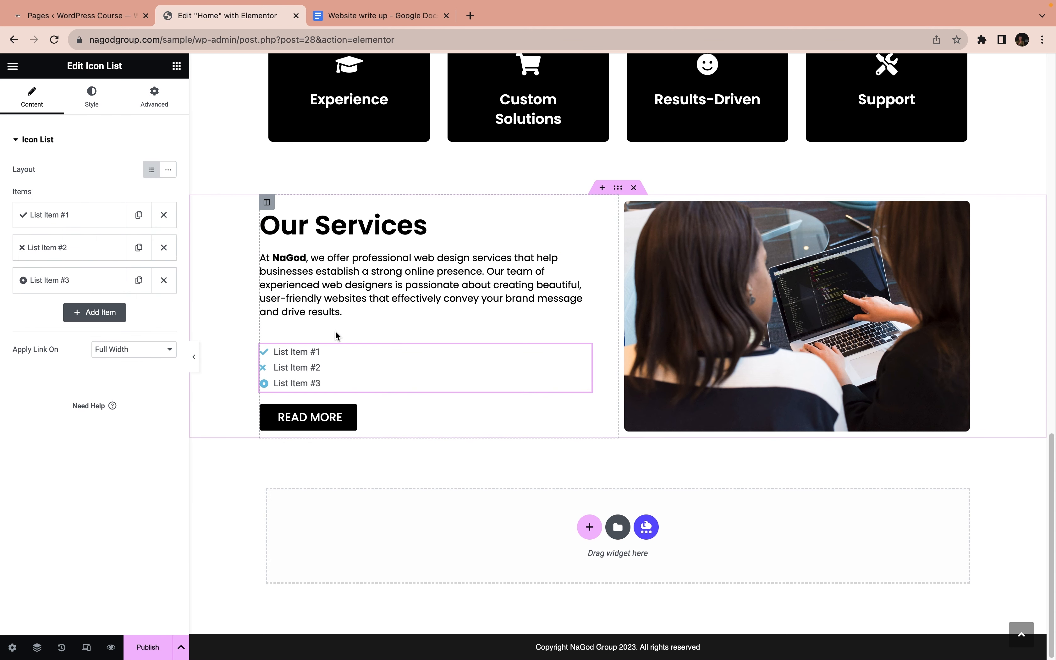
{"action": "left_click", "coordinate": [90, 107]}
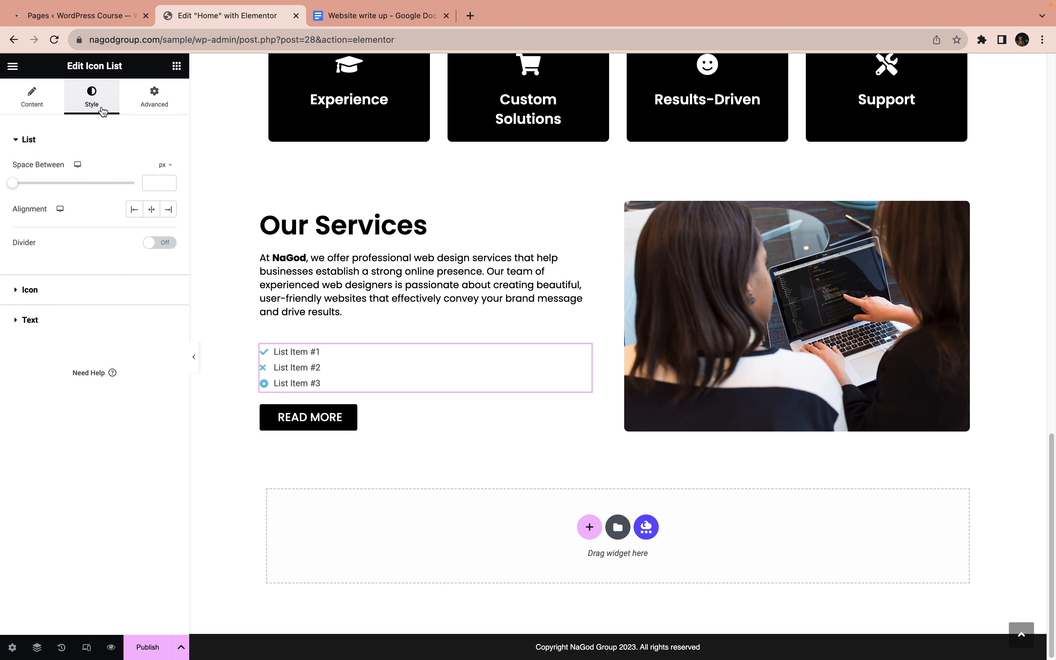
Set the icon list's icon color to #000000 and its text color to black
{"action": "left_click", "coordinate": [31, 290]}
{"action": "left_click", "coordinate": [168, 226]}
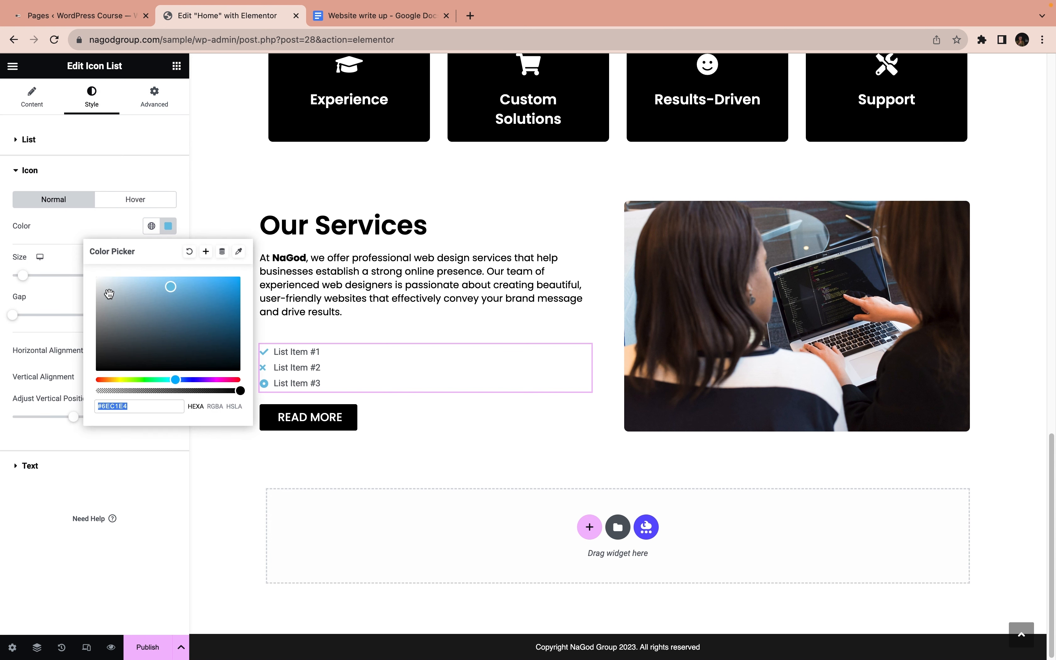
{"action": "left_click_drag", "start_coordinate": [103, 355], "coordinate": [79, 386]}
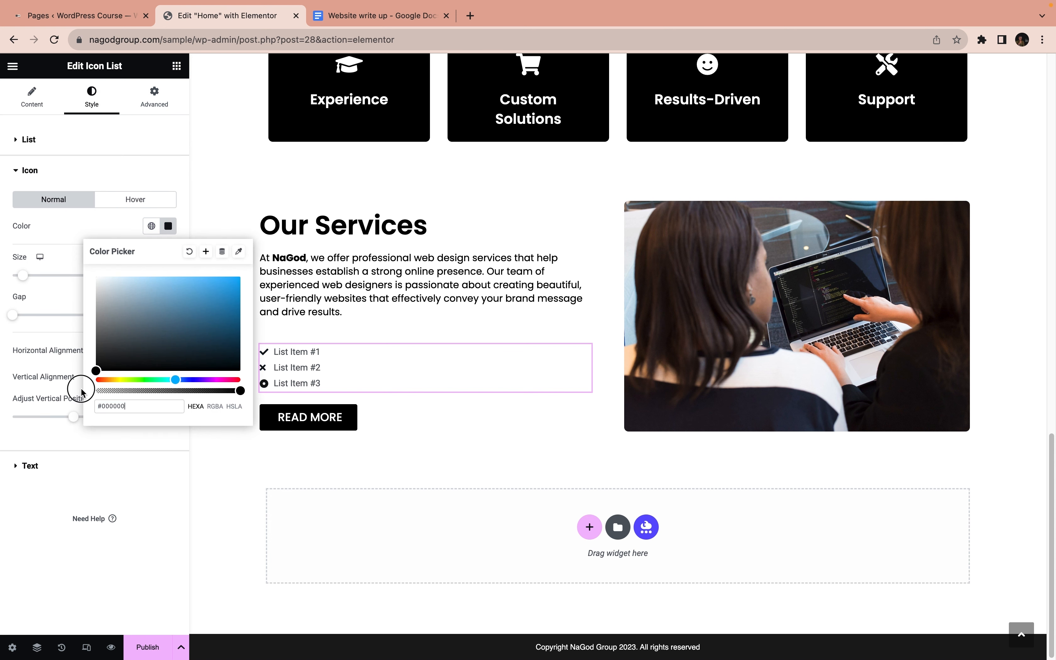
{"action": "left_click", "coordinate": [60, 236]}
{"action": "left_click", "coordinate": [80, 469]}
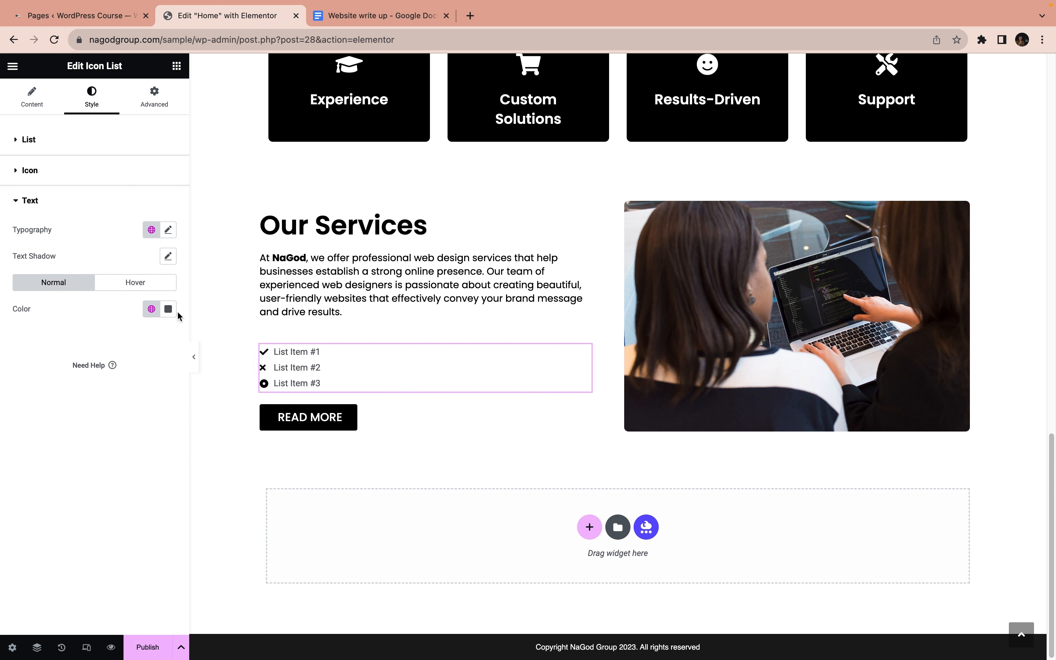
{"action": "left_click", "coordinate": [167, 310]}
{"action": "left_click_drag", "start_coordinate": [112, 417], "coordinate": [73, 471]}
Set the icon list text's font family to Poppins and its size to 1.1 em
{"action": "left_click", "coordinate": [169, 233]}
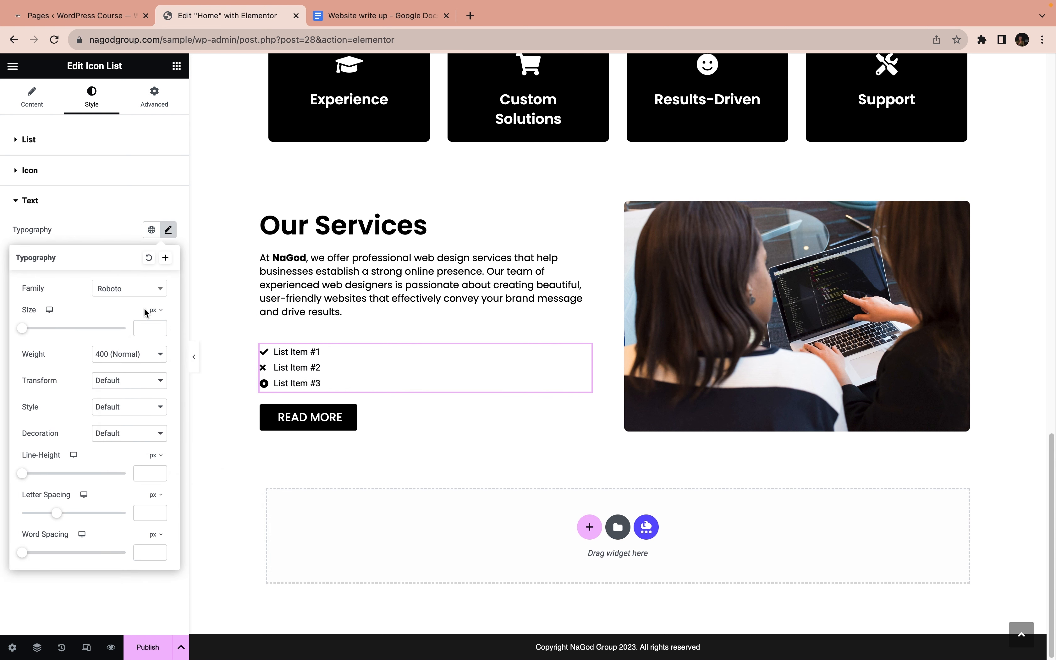
{"action": "left_click", "coordinate": [122, 289]}
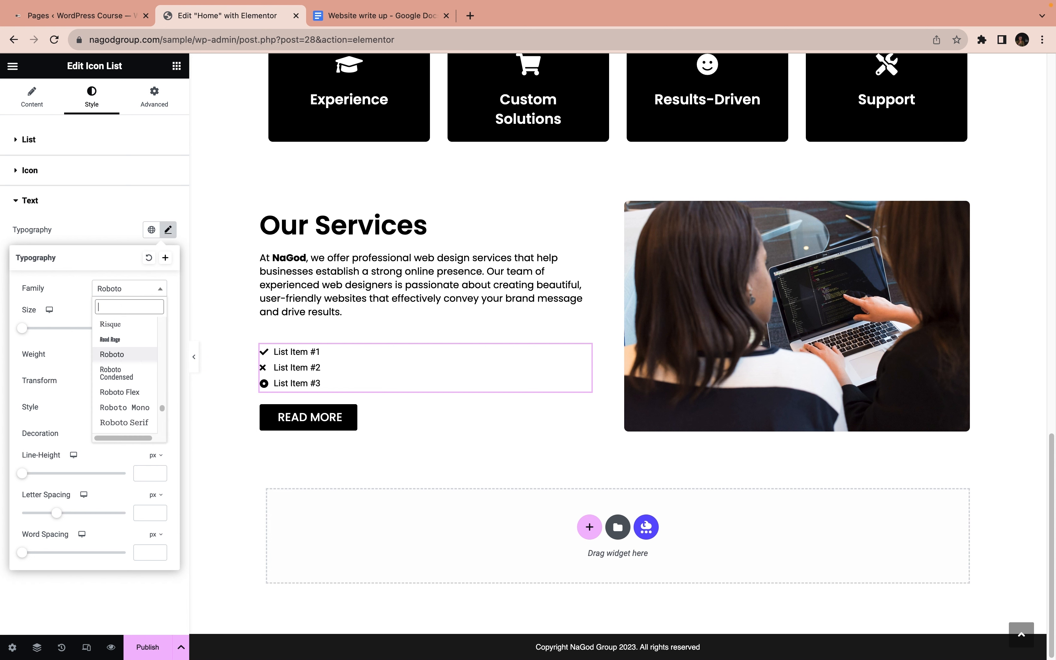
{"action": "type", "text": "popp"}
{"action": "key", "text": "Return"}
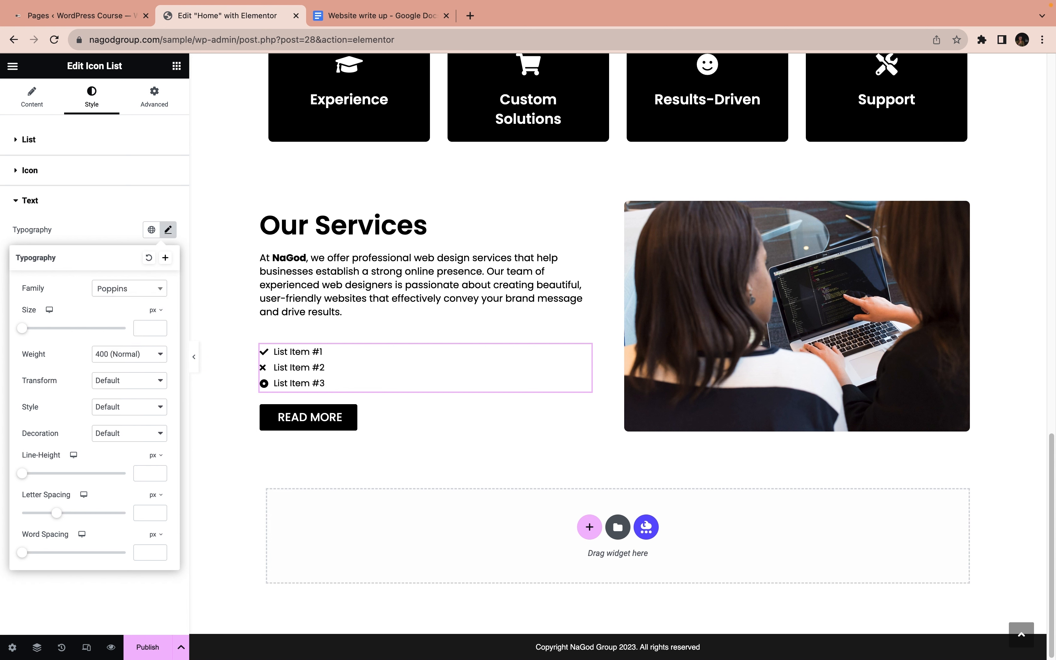
{"action": "left_click", "coordinate": [155, 311]}
{"action": "left_click", "coordinate": [153, 320]}
{"action": "type", "text": "1.1"}
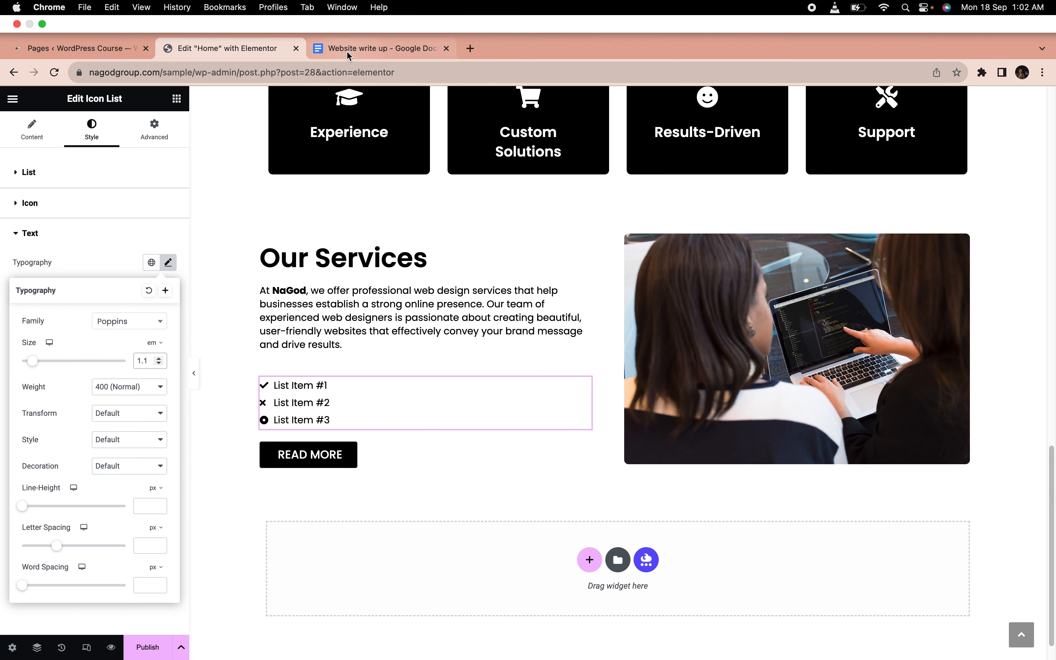
Copy "Website design" from the Website write up document in Google Docs and use it as the first icon list item's text in Elementor
{"action": "left_click", "coordinate": [353, 17]}
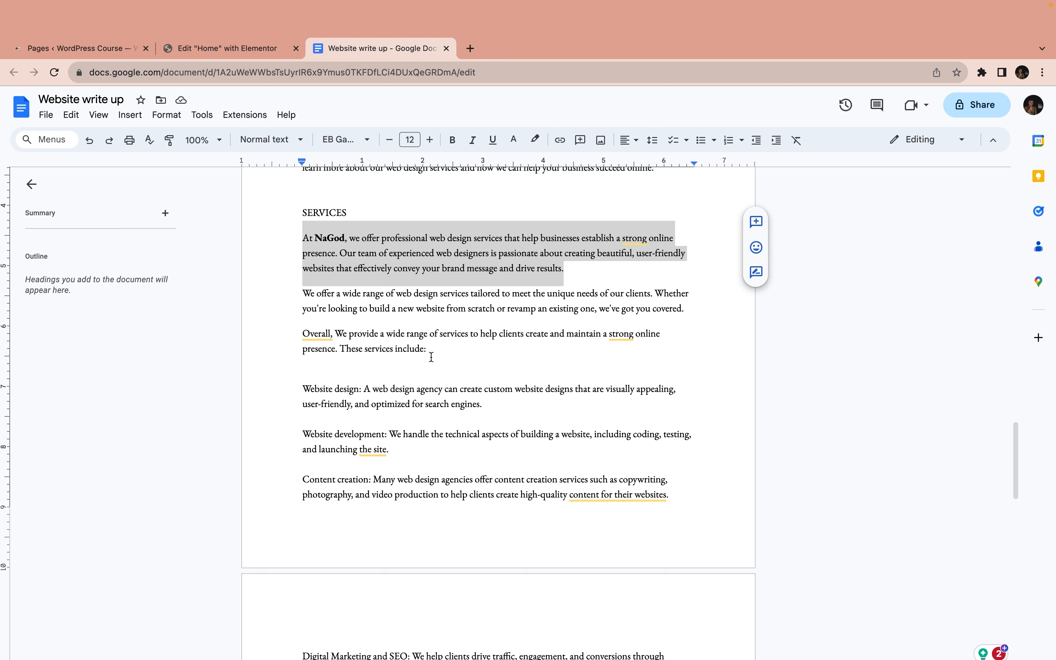
{"action": "scroll", "coordinate": [345, 357], "scroll_direction": "down", "scroll_amount": 1}
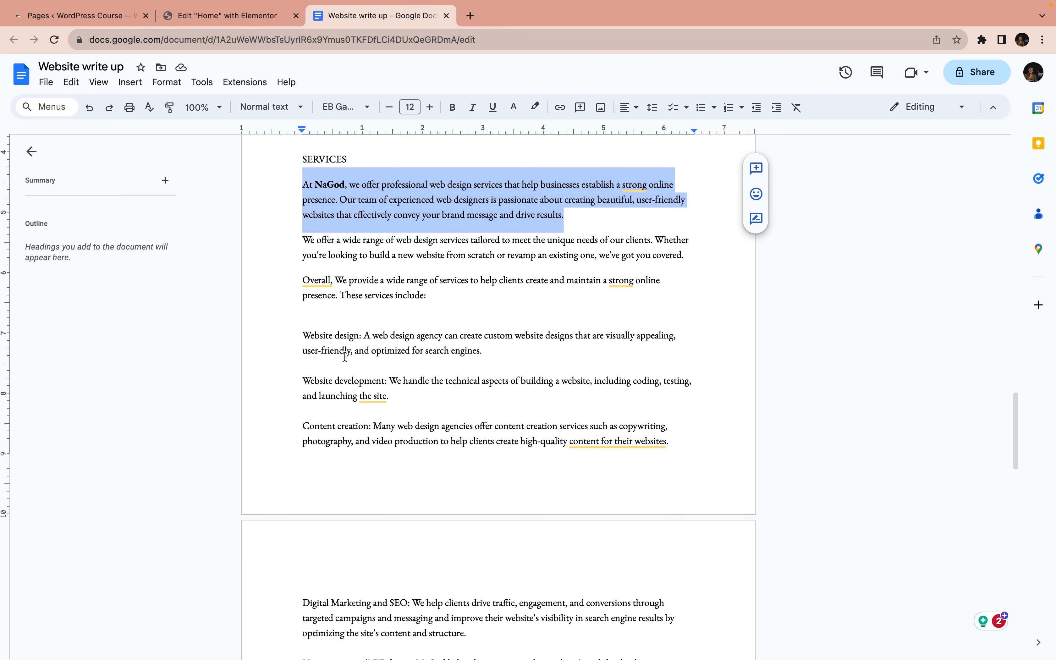
{"action": "left_click_drag", "start_coordinate": [301, 335], "coordinate": [357, 338]}
{"action": "key", "text": "ctrl+c"}
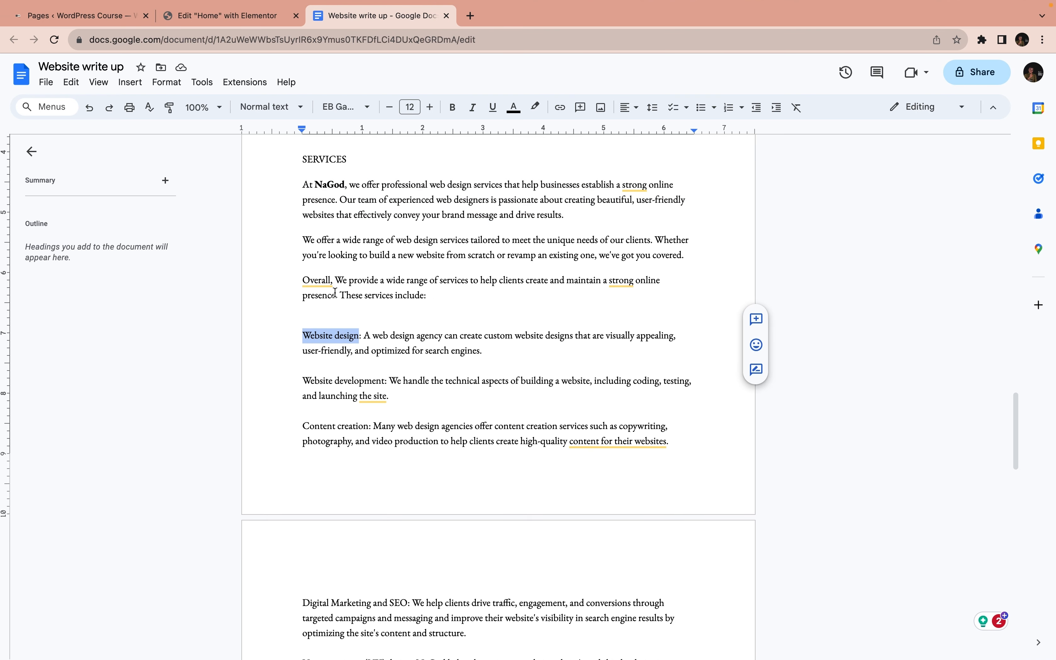
{"action": "left_click", "coordinate": [212, 15]}
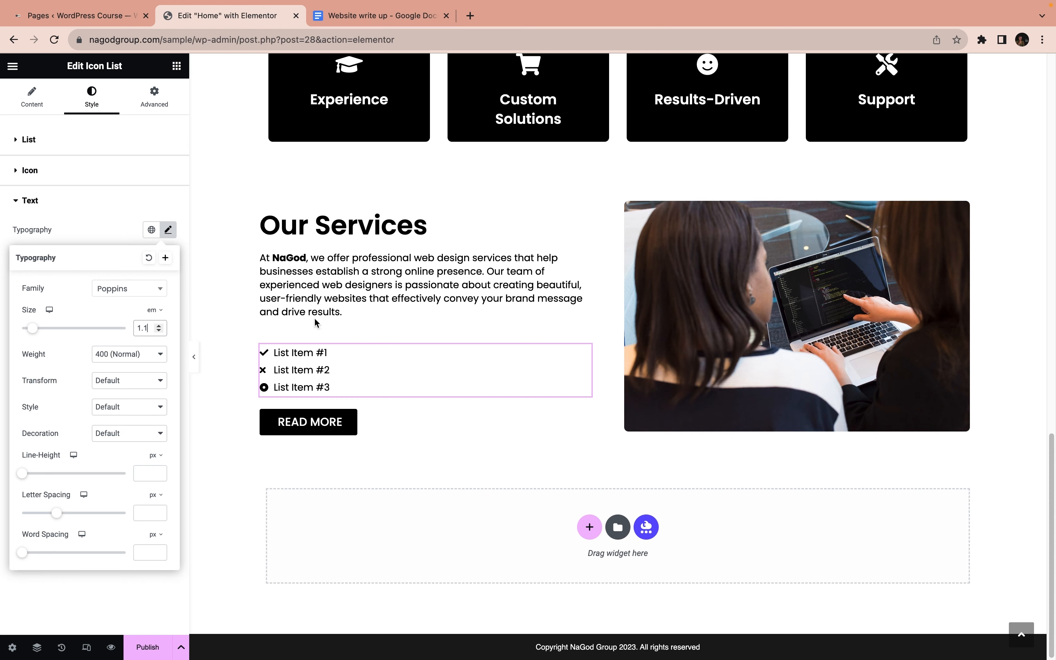
{"action": "left_click", "coordinate": [29, 102]}
{"action": "left_click", "coordinate": [83, 216]}
{"action": "left_click", "coordinate": [74, 261]}
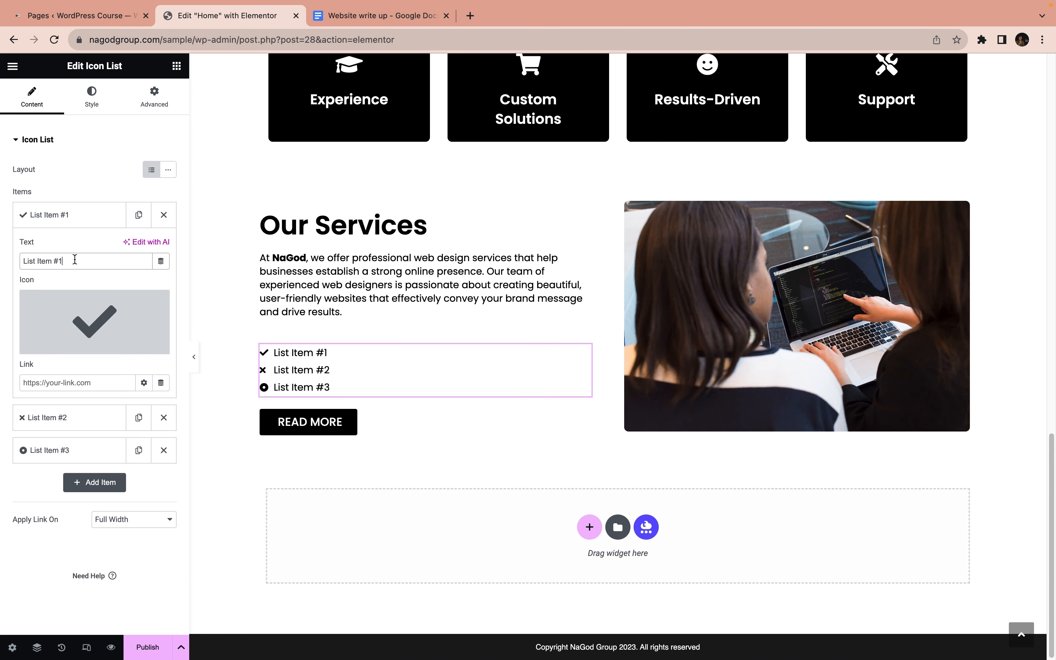
{"action": "key", "text": "ctrl+a"}
{"action": "key", "text": "ctrl+v"}
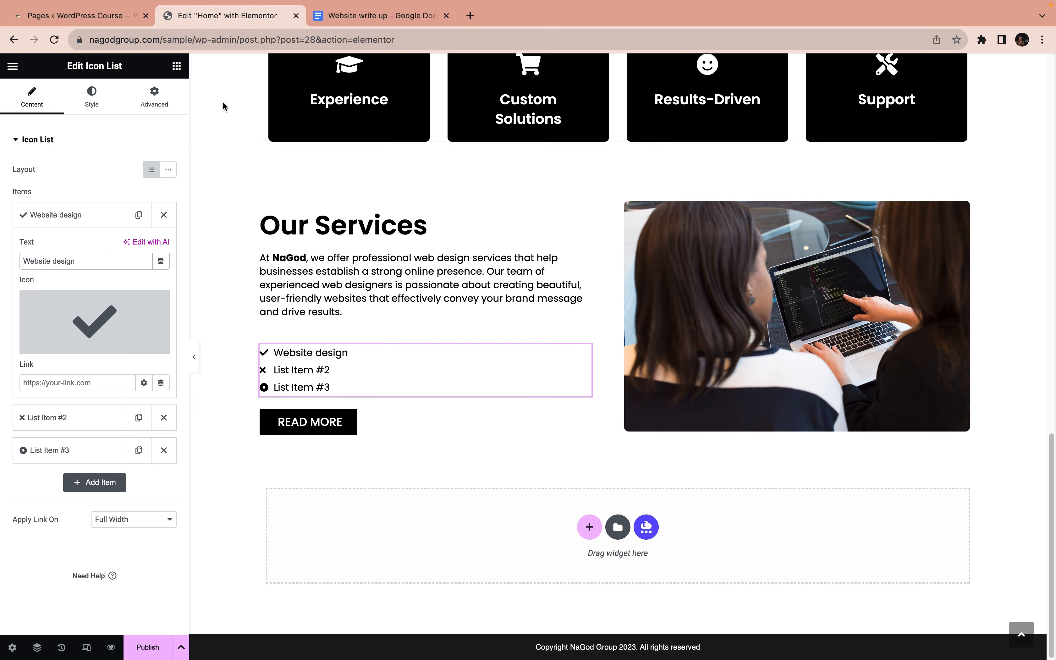
Copy the service name "Website development" from the Website write up document in Google Docs and return to the Elementor page
{"action": "left_click", "coordinate": [349, 16]}
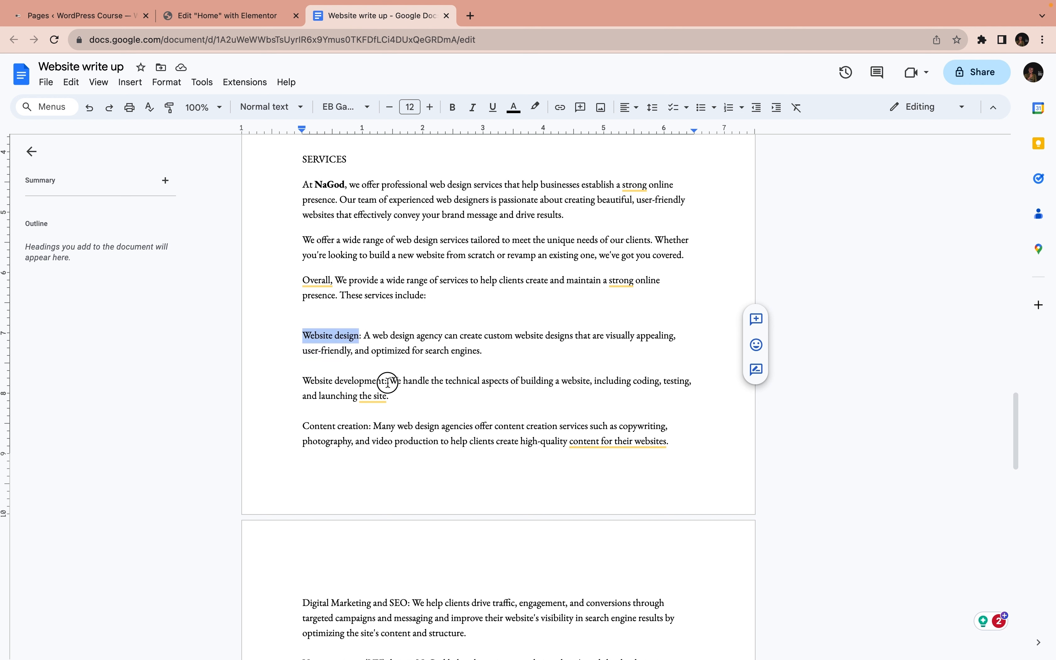
{"action": "left_click_drag", "start_coordinate": [388, 380], "coordinate": [307, 380]}
{"action": "key", "text": "super+c"}
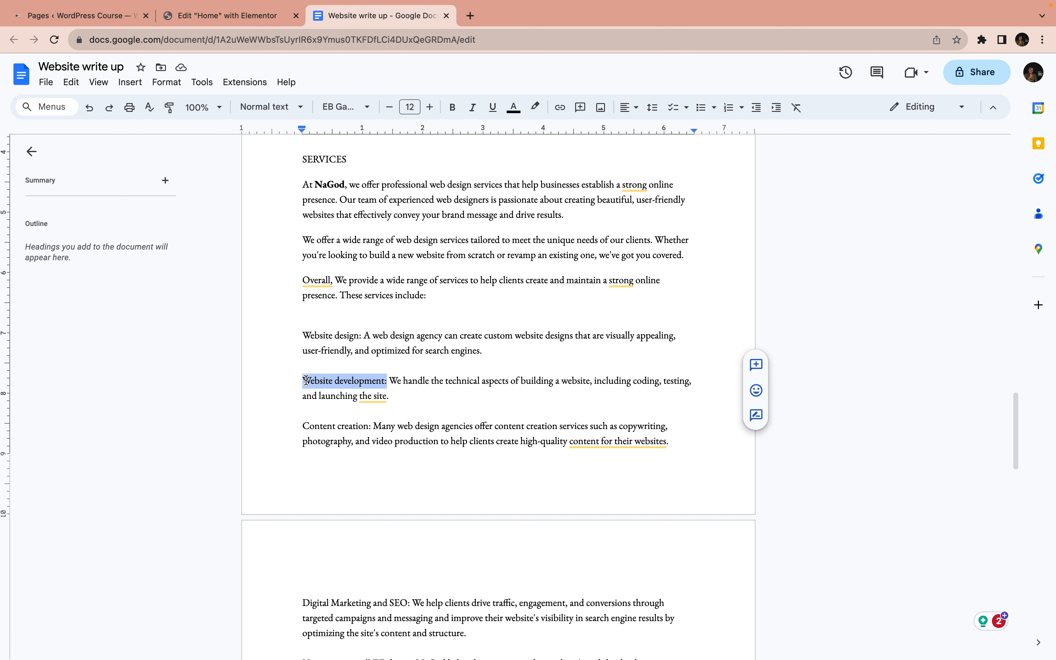
{"action": "left_click", "coordinate": [237, 20]}
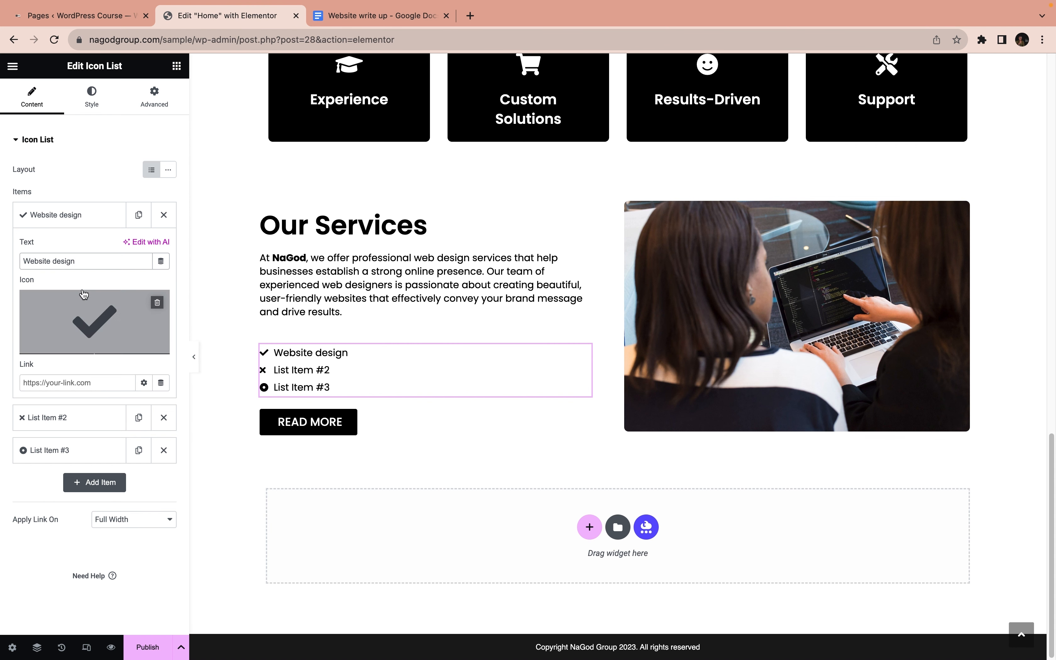
Delete List Item #2 and List Item #3 from the icon list, and duplicate the Website design item twice
{"action": "left_click", "coordinate": [73, 218]}
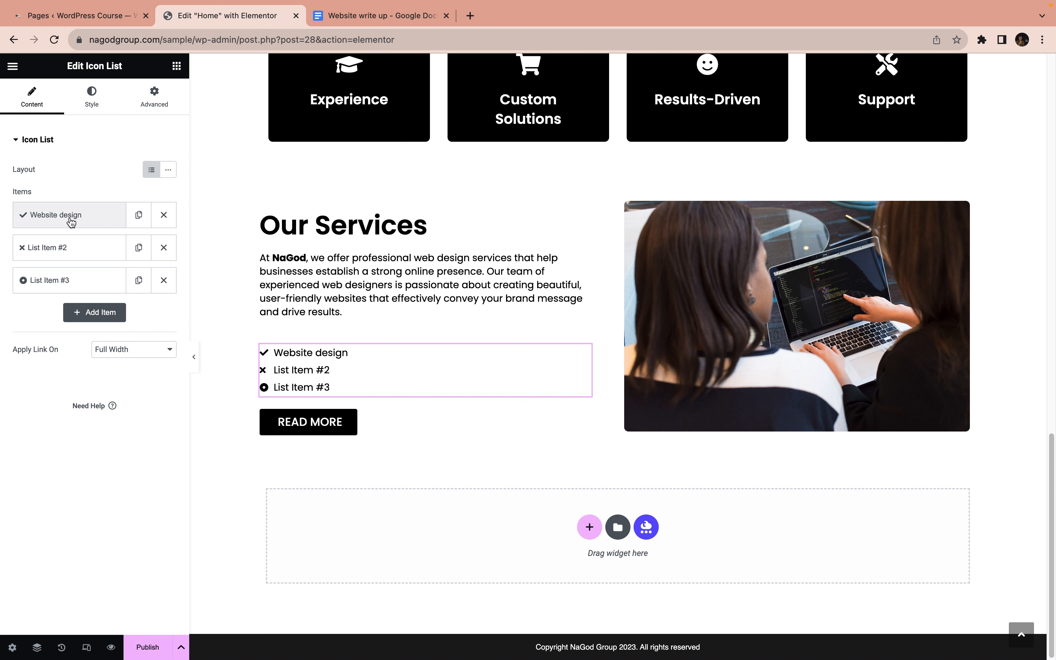
{"action": "left_click", "coordinate": [163, 248]}
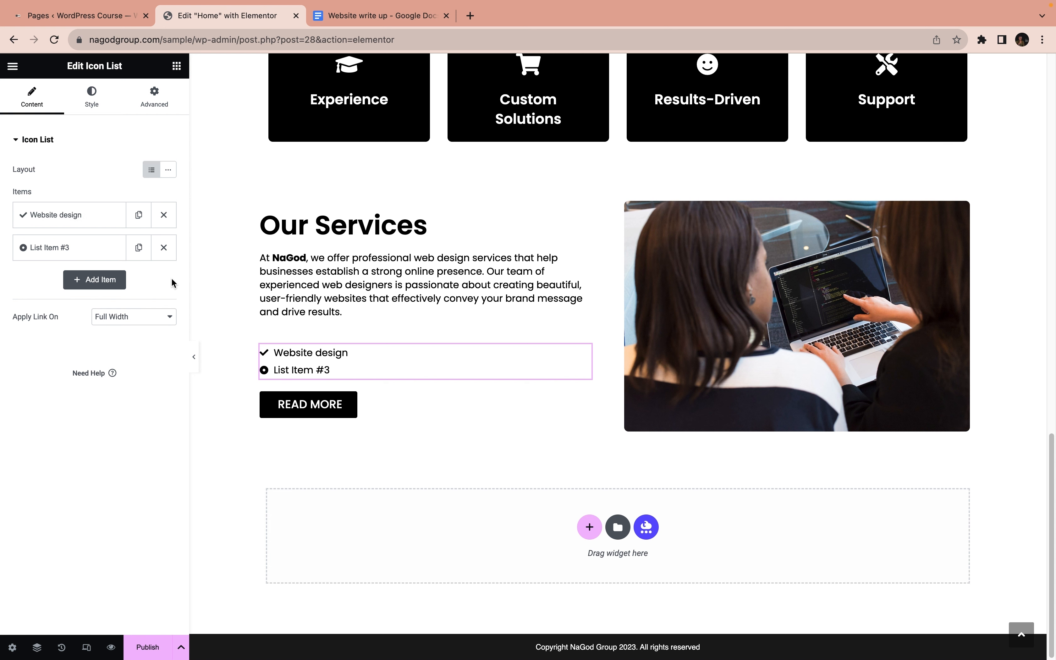
{"action": "left_click", "coordinate": [162, 247]}
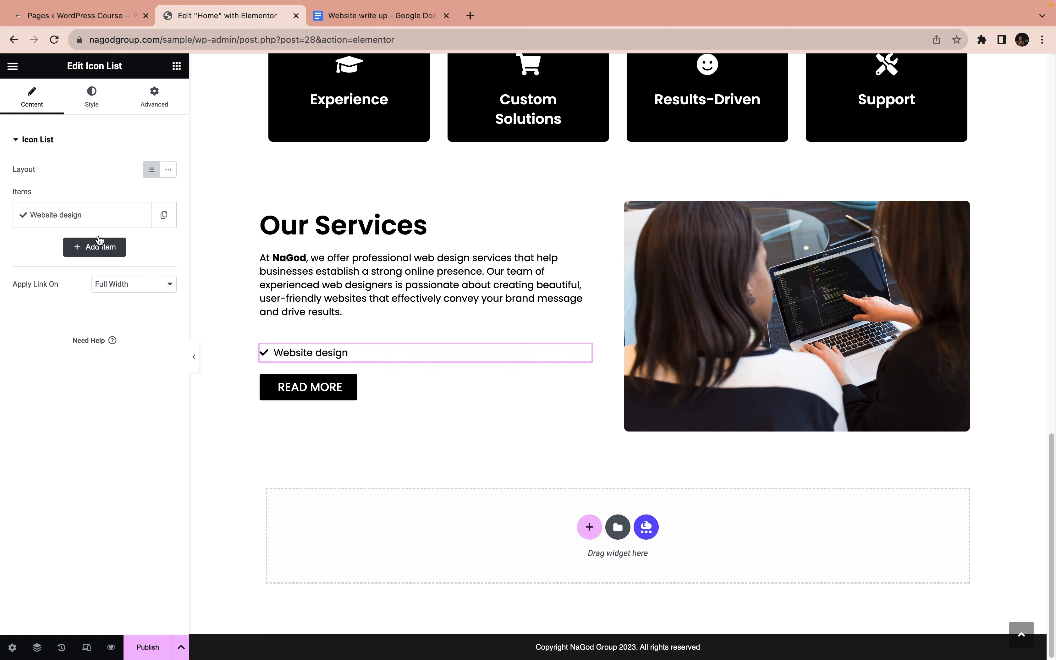
{"action": "left_click", "coordinate": [158, 222]}
{"action": "left_click", "coordinate": [139, 248]}
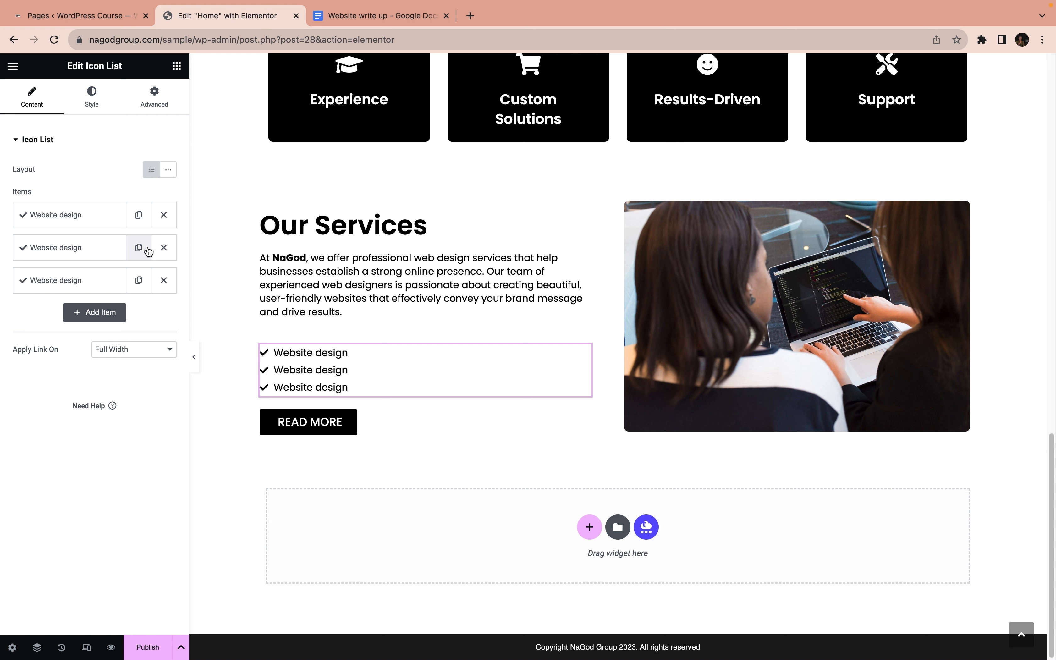
Replace the second icon list item's text with the copied "Website development"
{"action": "left_click", "coordinate": [94, 255]}
{"action": "triple_click", "coordinate": [88, 293]}
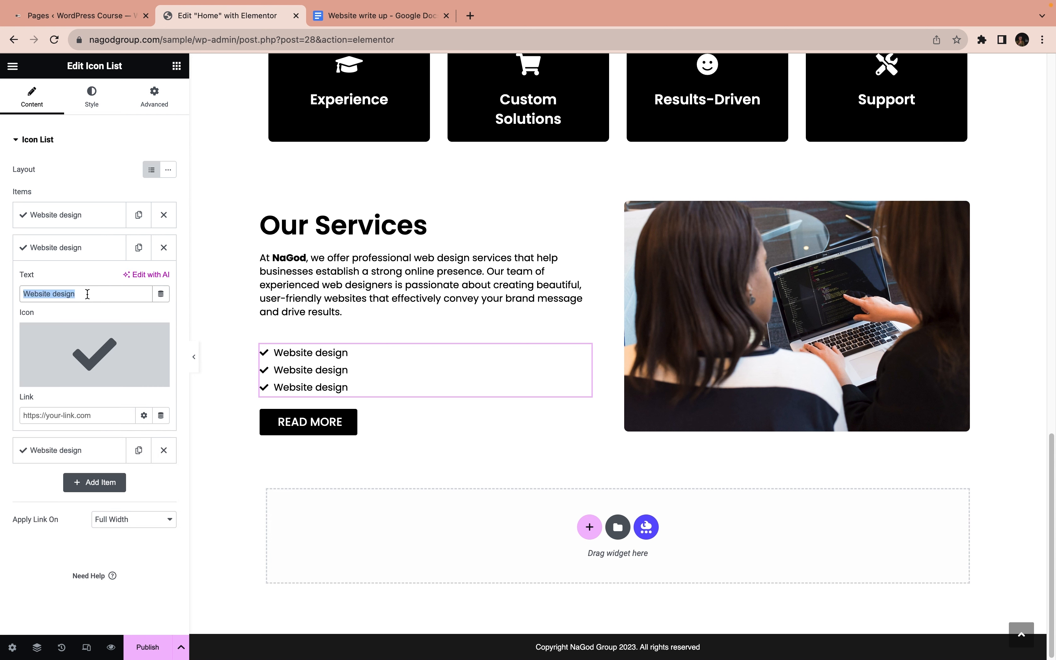
{"action": "key", "text": "super+v"}
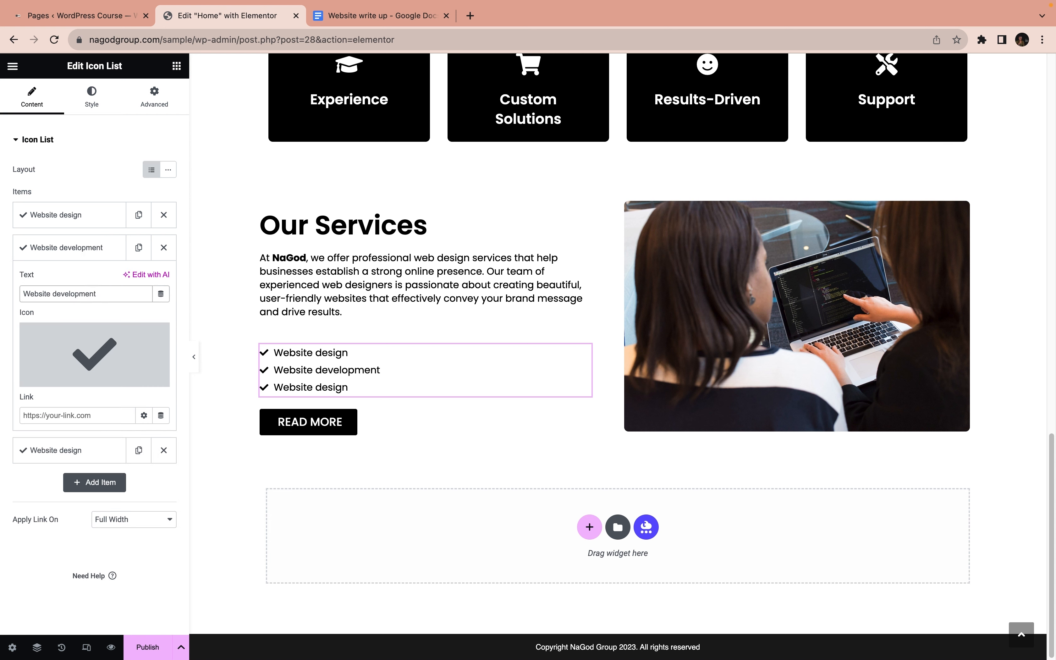
Copy "Content creation" from the Website write up document in Google Docs and use it as the third icon list item's text in Elementor
{"action": "left_click", "coordinate": [360, 17]}
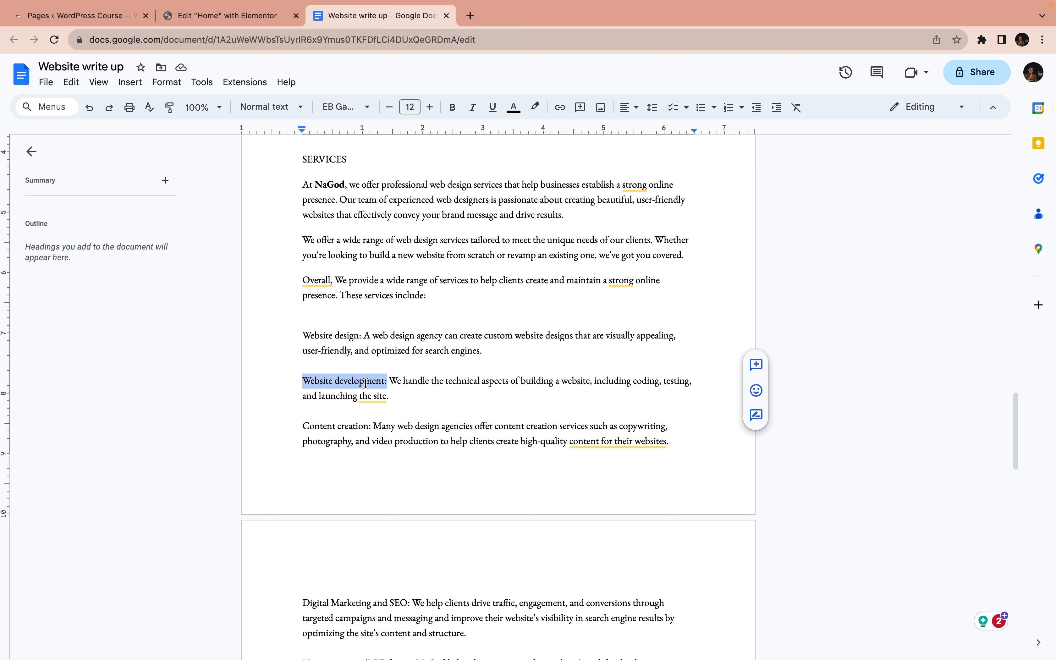
{"action": "scroll", "coordinate": [364, 387], "scroll_direction": "down", "scroll_amount": 1}
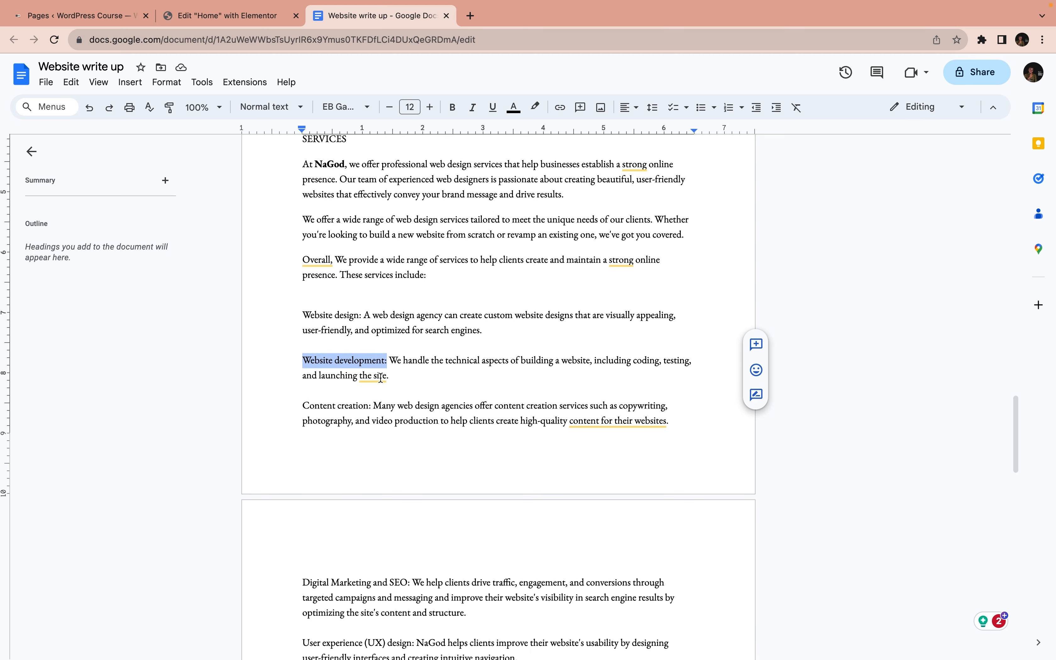
{"action": "left_click_drag", "start_coordinate": [369, 405], "coordinate": [305, 404]}
{"action": "key", "text": "super+c"}
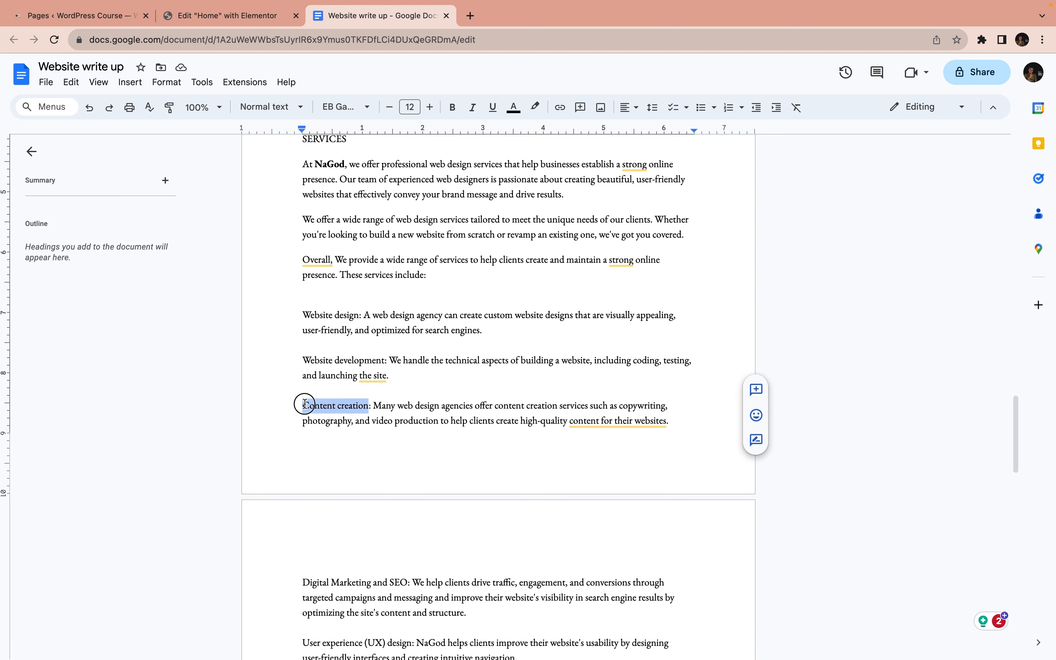
{"action": "left_click", "coordinate": [235, 17]}
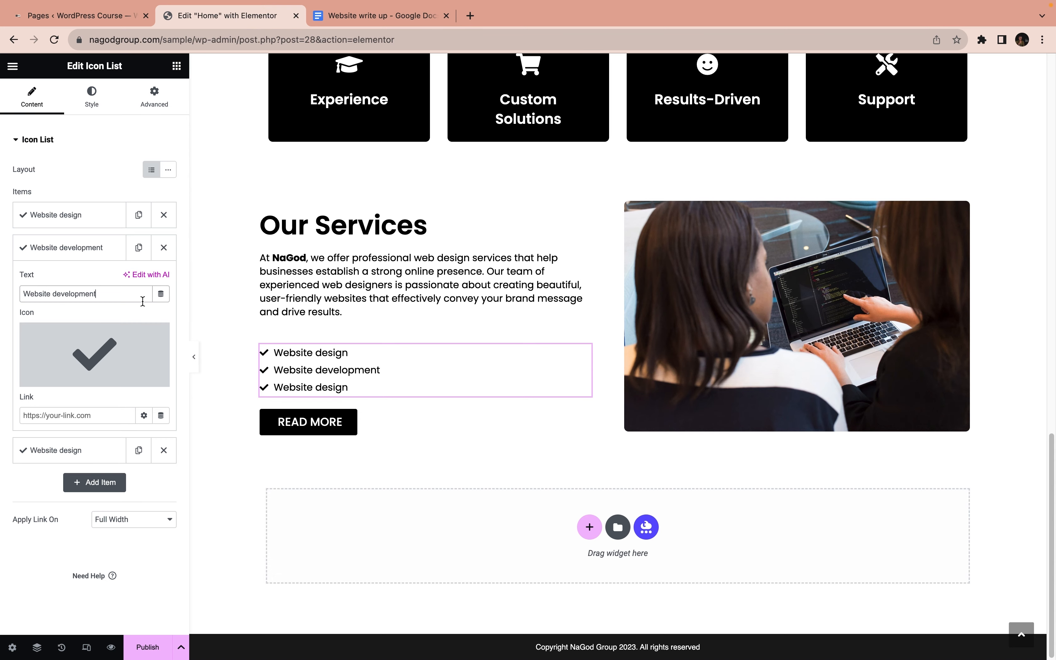
{"action": "left_click", "coordinate": [71, 246]}
{"action": "left_click", "coordinate": [70, 279]}
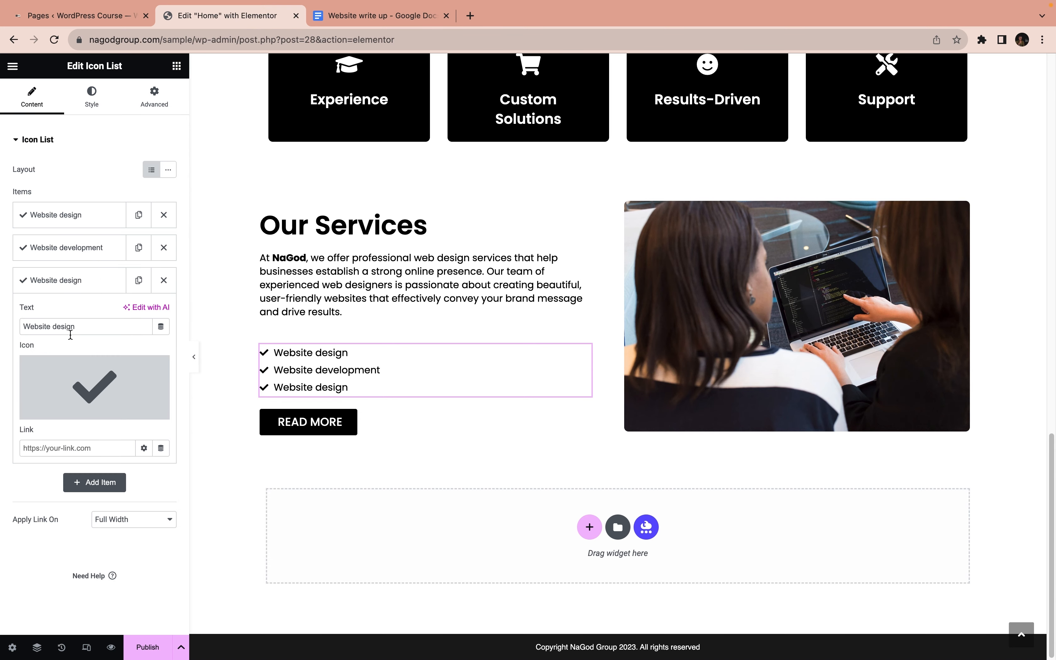
{"action": "triple_click", "coordinate": [89, 327]}
{"action": "key", "text": "super+v"}
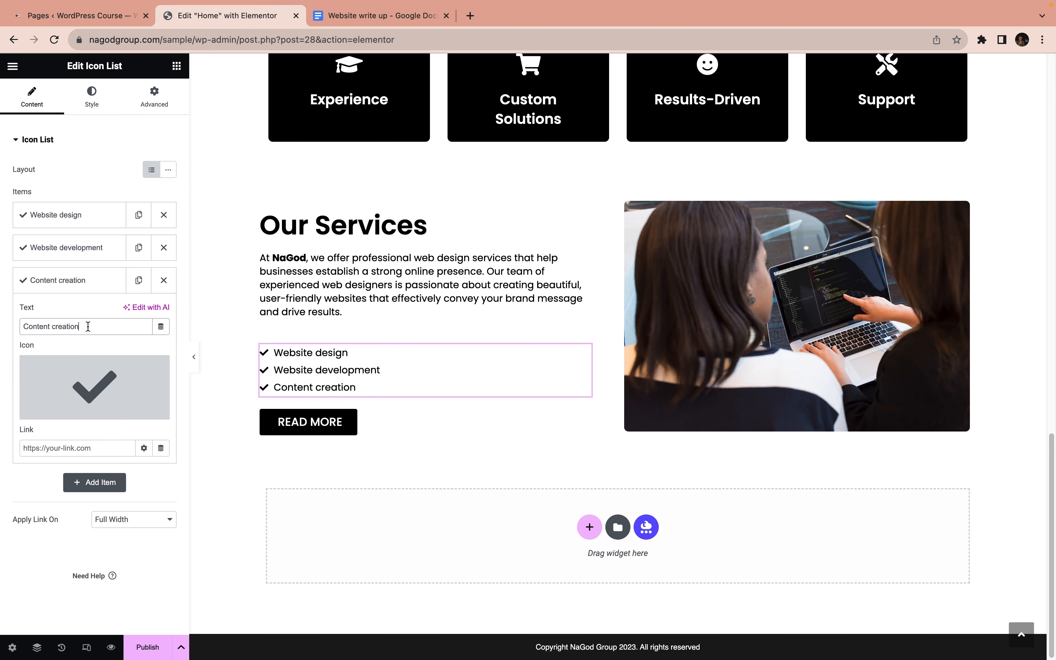
Duplicate the Content creation list item in Elementor and replace the copy's text with "Digital Marketing and SEO" from the Website write up document in Google Docs
{"action": "left_click", "coordinate": [375, 16]}
{"action": "scroll", "coordinate": [340, 197], "scroll_direction": "down", "scroll_amount": 9}
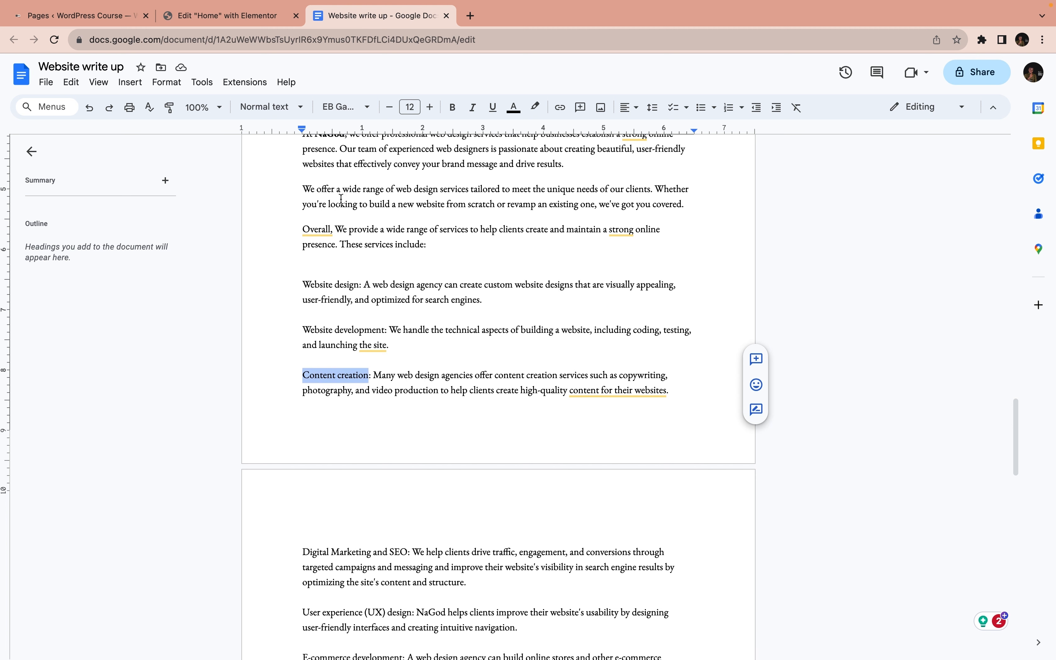
{"action": "left_click_drag", "start_coordinate": [407, 201], "coordinate": [305, 199]}
{"action": "key", "text": "ctrl+c"}
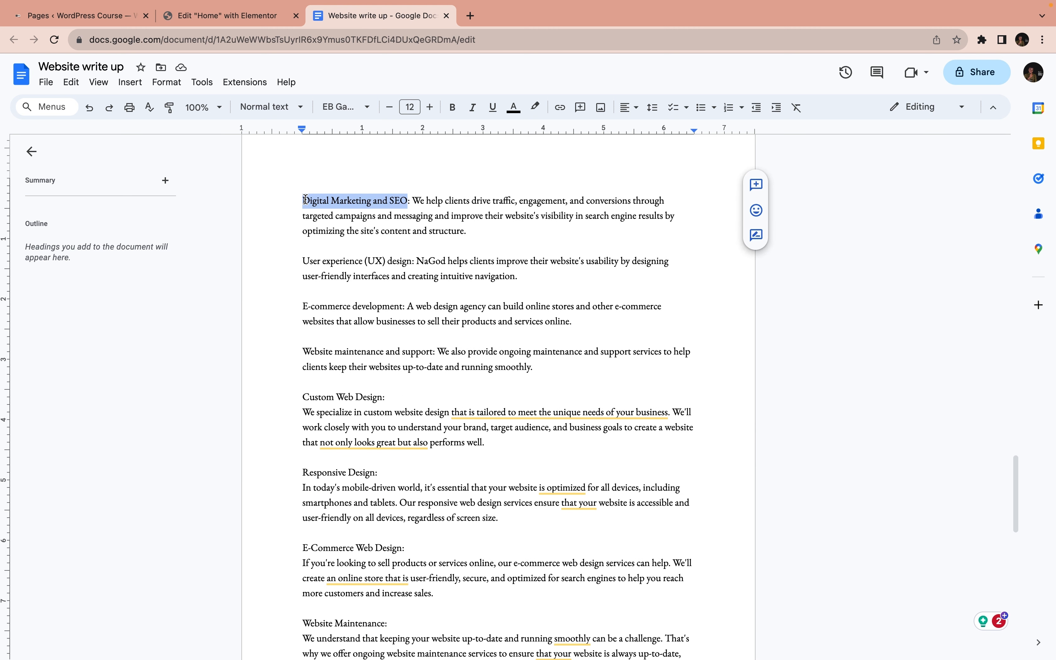
{"action": "left_click", "coordinate": [232, 18]}
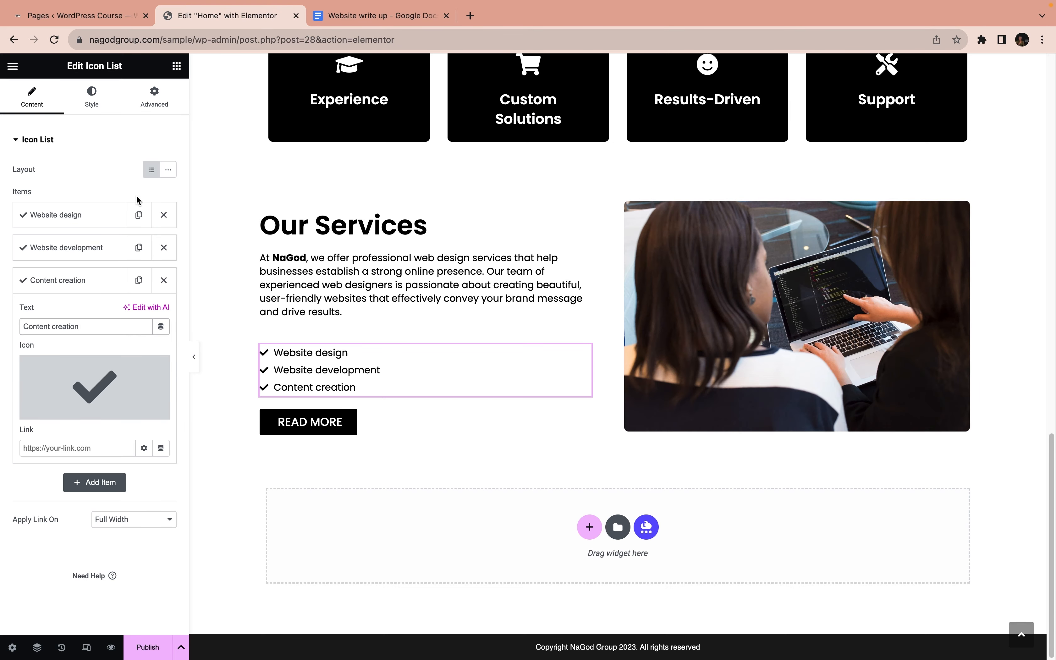
{"action": "left_click", "coordinate": [59, 280]}
{"action": "left_click", "coordinate": [139, 280]}
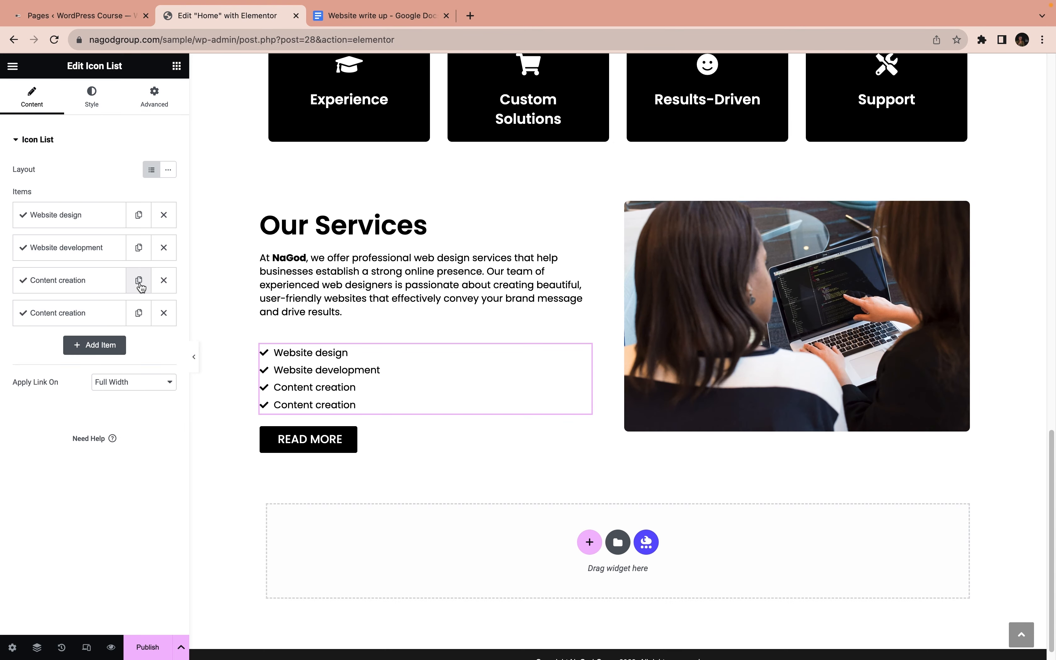
{"action": "left_click", "coordinate": [87, 317]}
{"action": "left_click", "coordinate": [96, 362]}
{"action": "key", "text": "ctrl+a"}
{"action": "key", "text": "ctrl+v"}
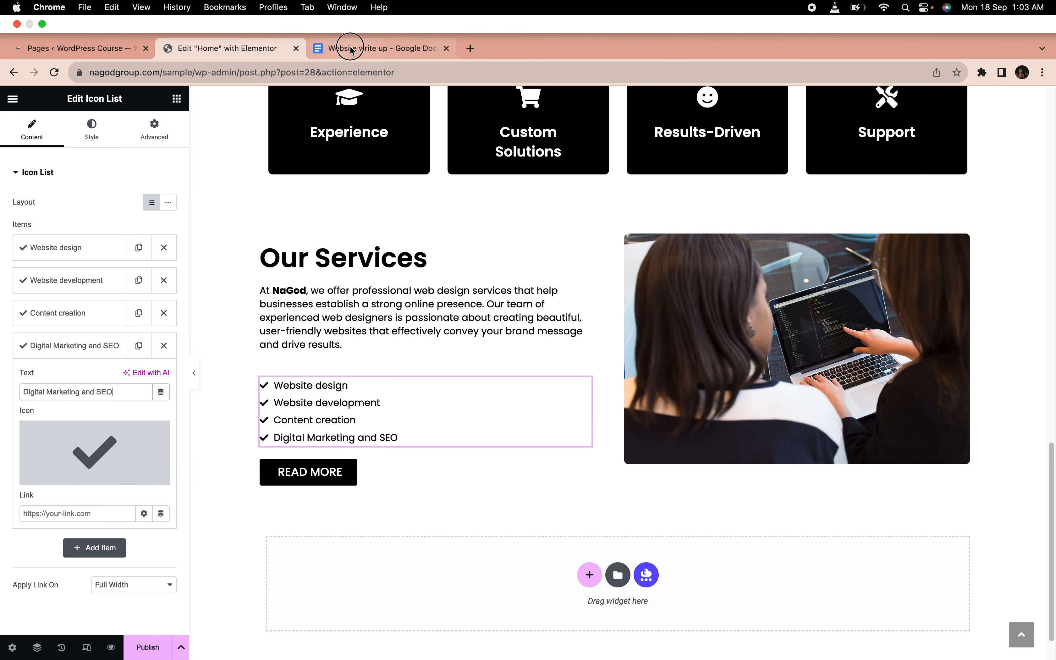
Duplicate the Digital Marketing and SEO list item in Elementor and replace the copy's text with "E-commerce development" from the Website write up document in Google Docs
{"action": "left_click", "coordinate": [352, 47]}
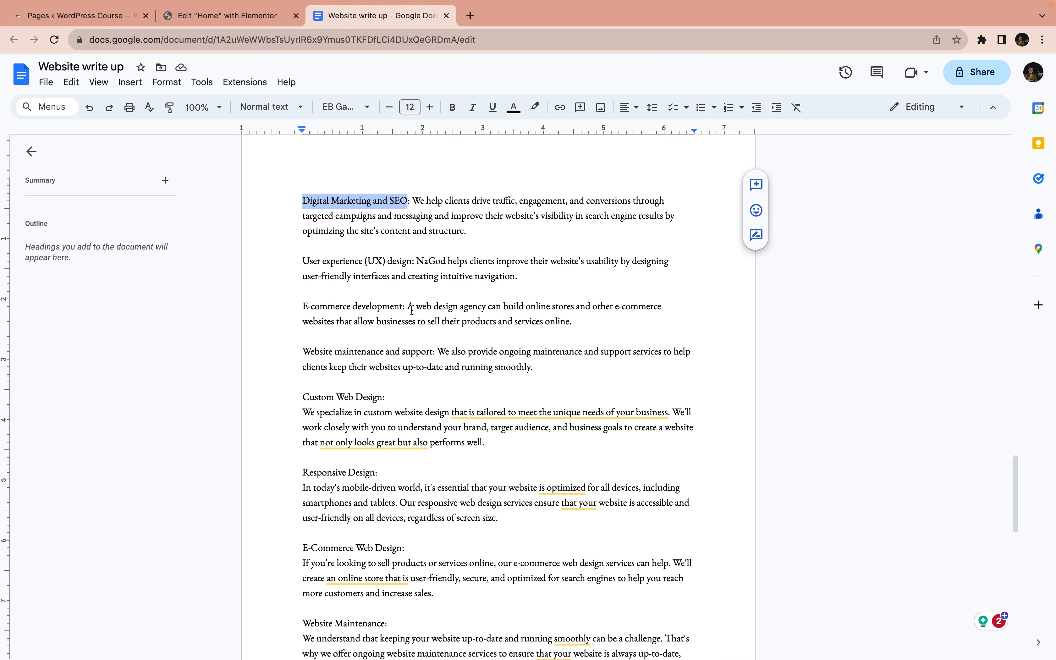
{"action": "left_click_drag", "start_coordinate": [403, 307], "coordinate": [305, 307]}
{"action": "key", "text": "super+c"}
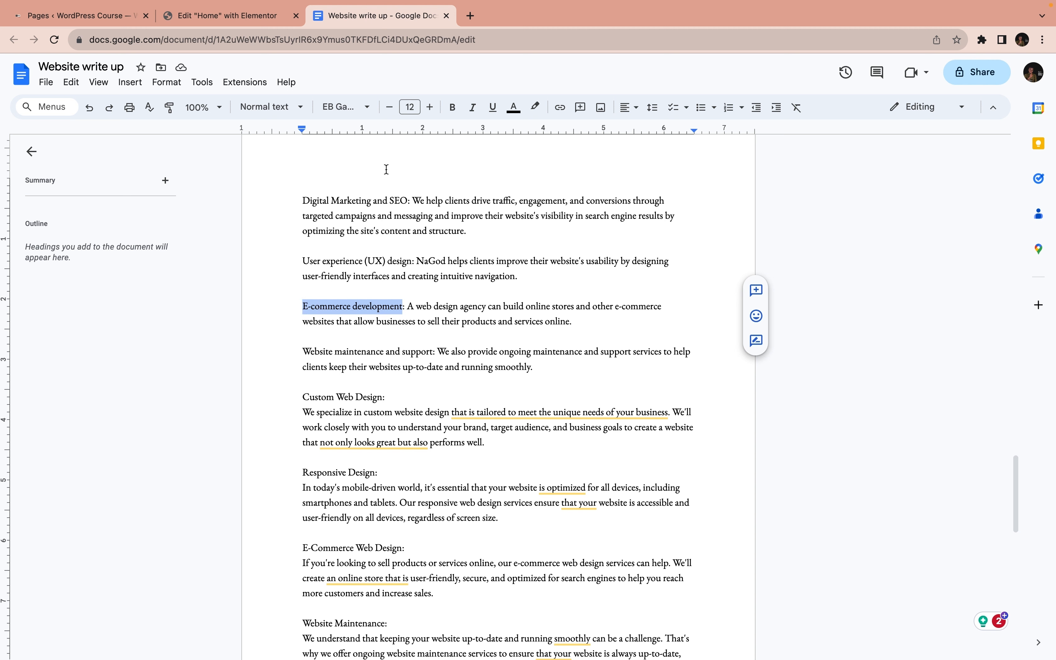
{"action": "left_click", "coordinate": [245, 19]}
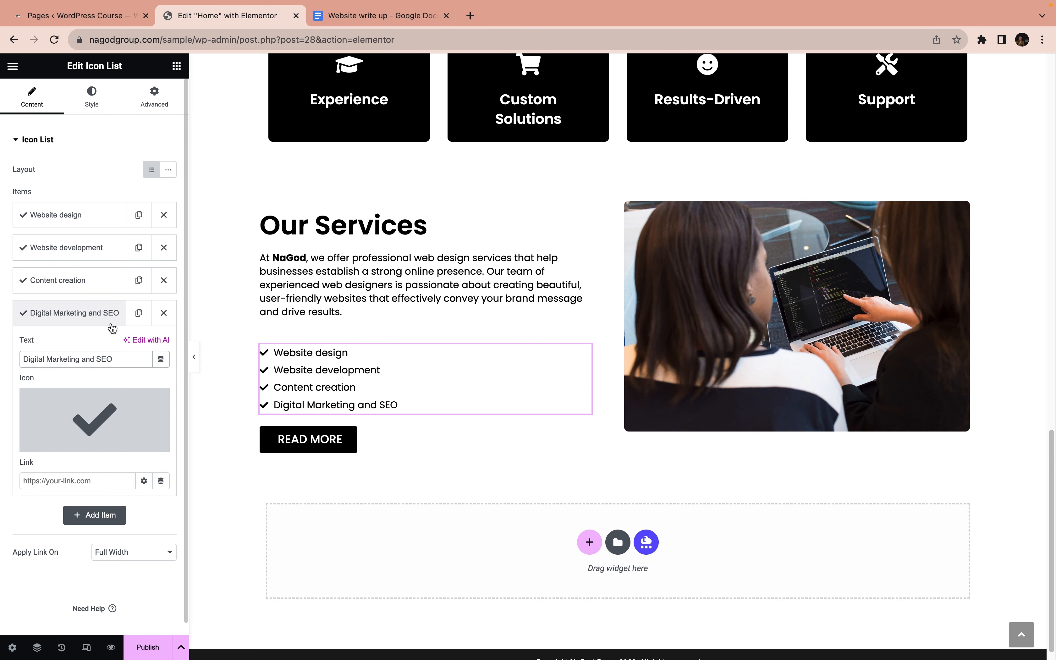
{"action": "left_click", "coordinate": [93, 318]}
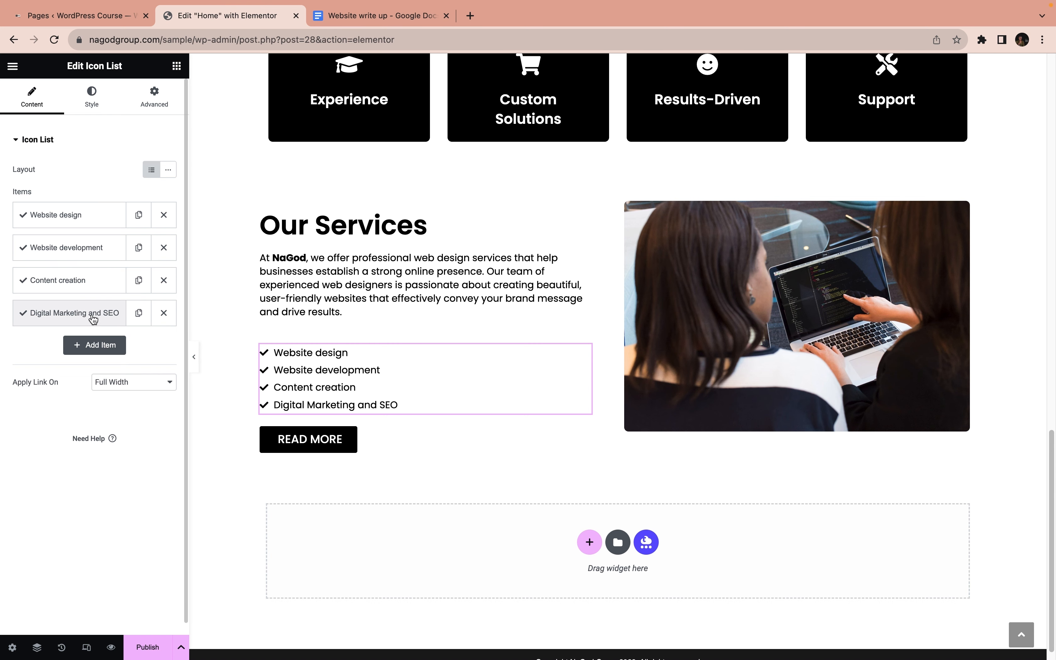
{"action": "left_click", "coordinate": [139, 323]}
{"action": "left_click", "coordinate": [78, 345]}
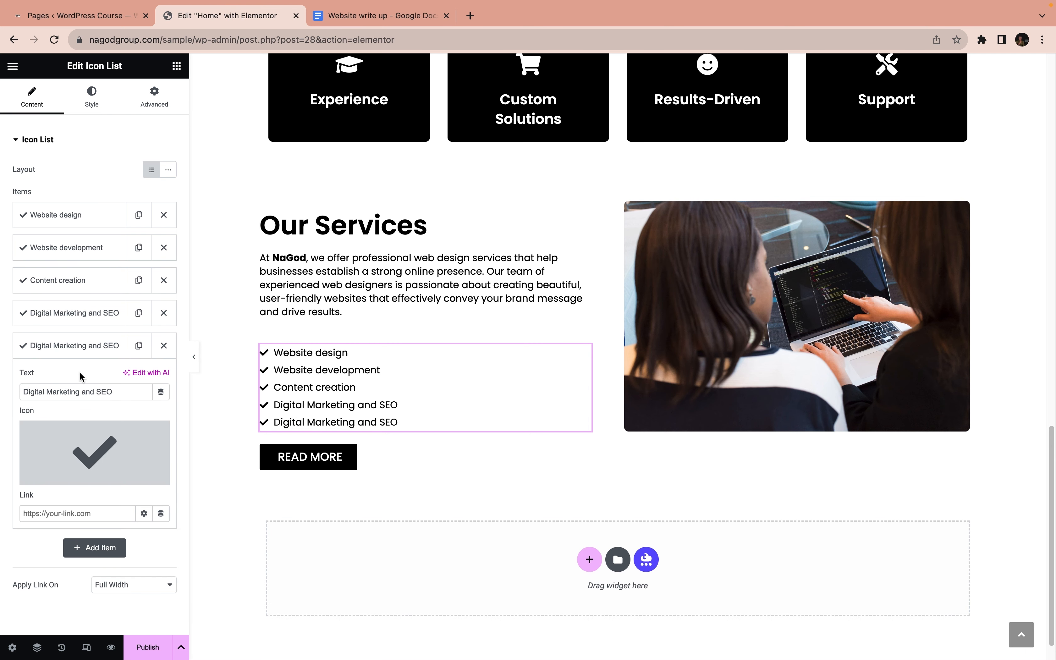
{"action": "triple_click", "coordinate": [80, 391]}
{"action": "key", "text": "super+v"}
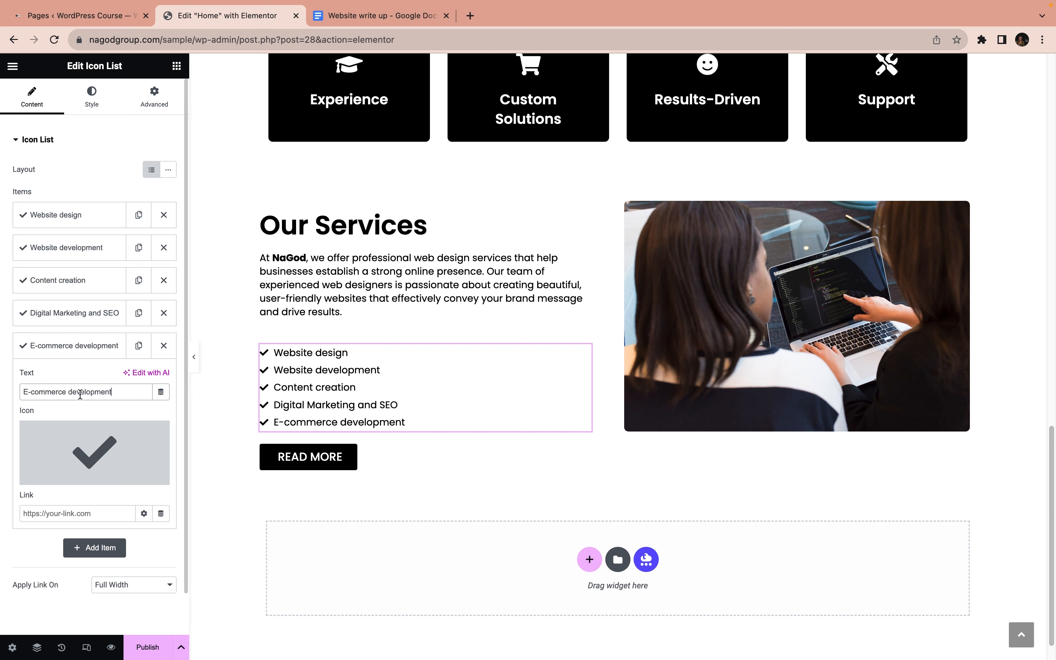
{"action": "left_click", "coordinate": [175, 66]}
{"action": "scroll", "coordinate": [101, 331], "scroll_direction": "down", "scroll_amount": 4}
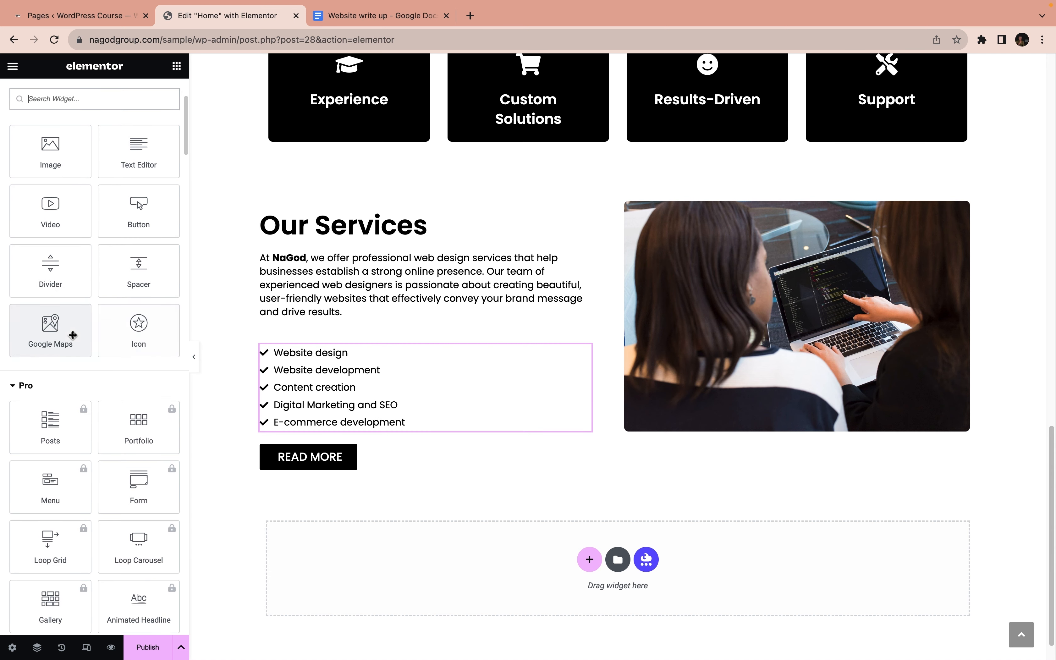
{"action": "scroll", "coordinate": [202, 348], "scroll_direction": "down", "scroll_amount": 2}
{"action": "scroll", "coordinate": [105, 359], "scroll_direction": "down", "scroll_amount": 10}
{"action": "scroll", "coordinate": [101, 364], "scroll_direction": "down", "scroll_amount": 15}
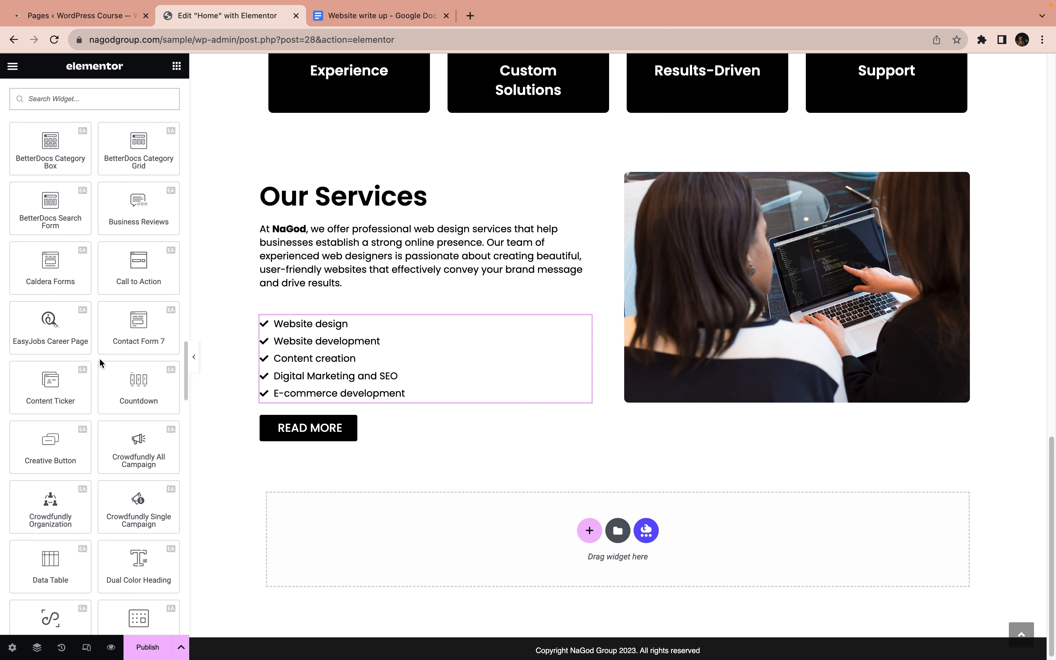
Change the text of the READ MORE button in the Our Services section to "SEE ALL SERVICES"
{"action": "left_click", "coordinate": [315, 429]}
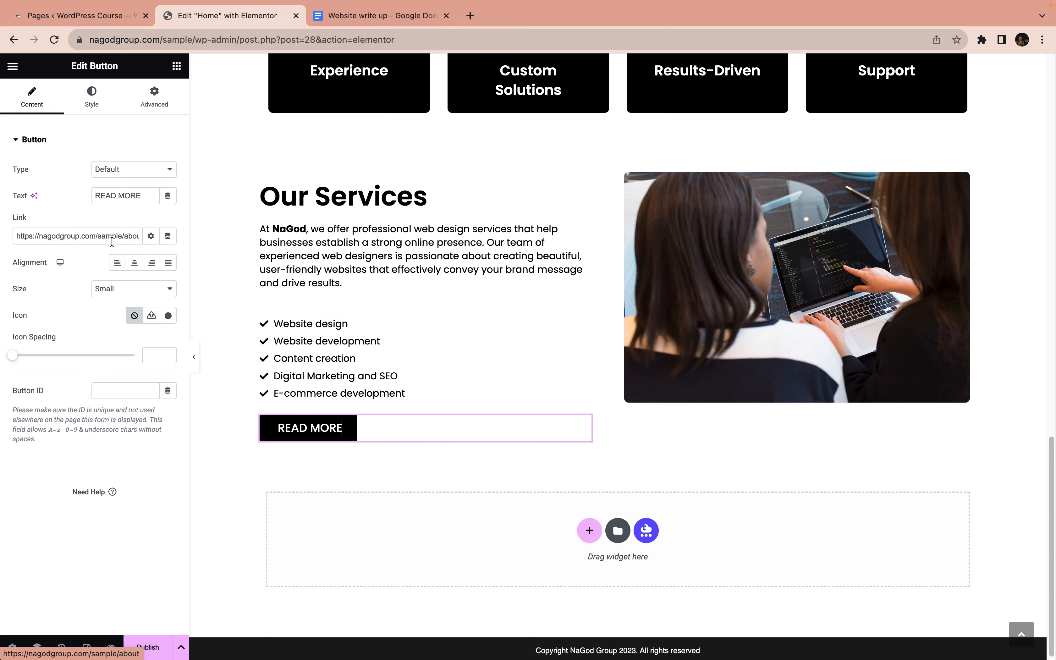
{"action": "left_click", "coordinate": [149, 196]}
{"action": "key", "text": "super+a"}
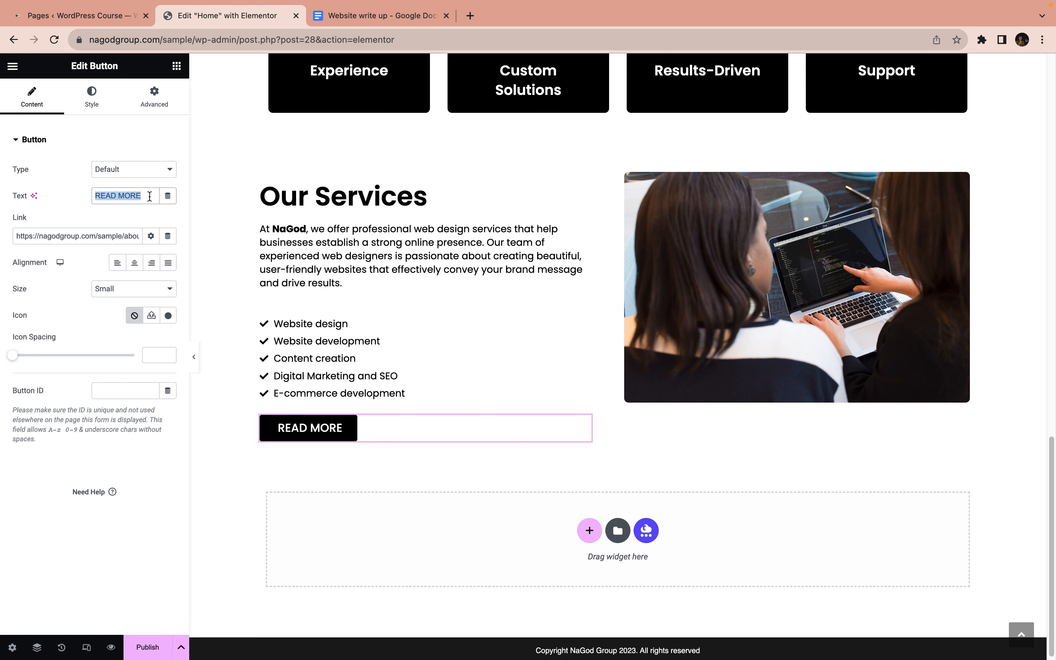
{"action": "type", "text": "SEE A"}
{"action": "type", "text": "L"}
{"action": "key", "text": "BackSpace"}
{"action": "type", "text": "LL S"}
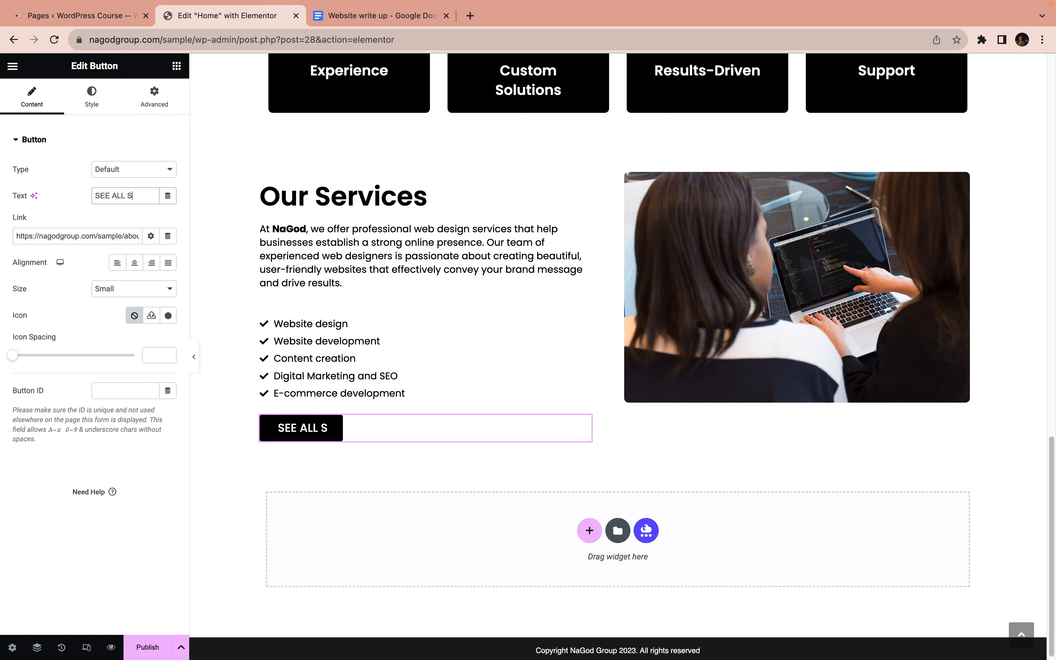
{"action": "type", "text": "ERVICES"}
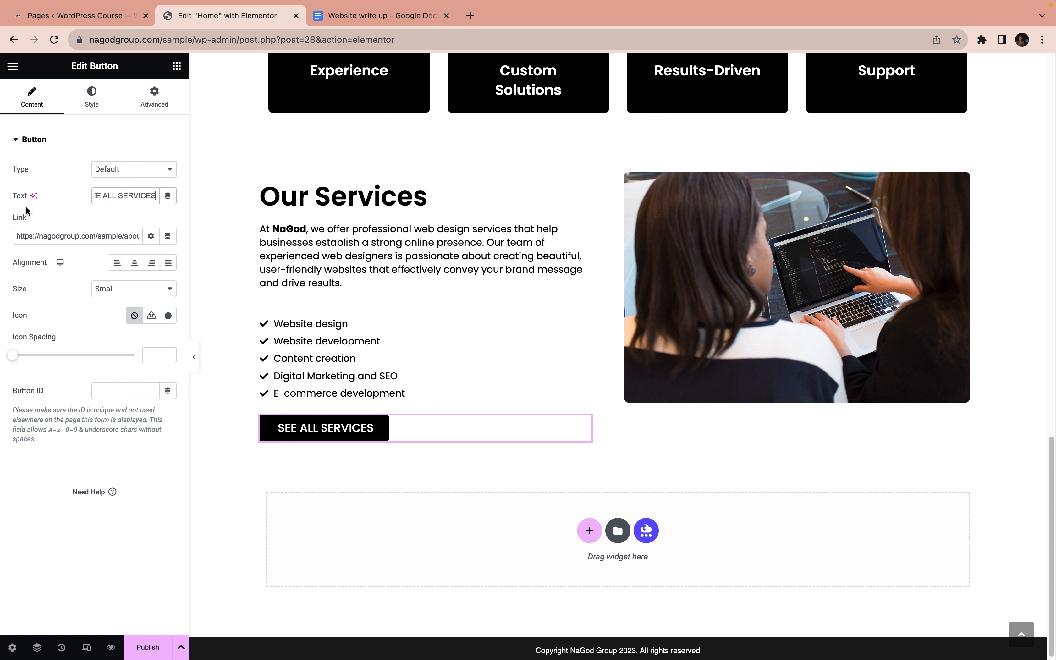
Replace the SEE ALL SERVICES button's link with # and preview the page without the editing panel
{"action": "left_click", "coordinate": [90, 231]}
{"action": "triple_click", "coordinate": [93, 232]}
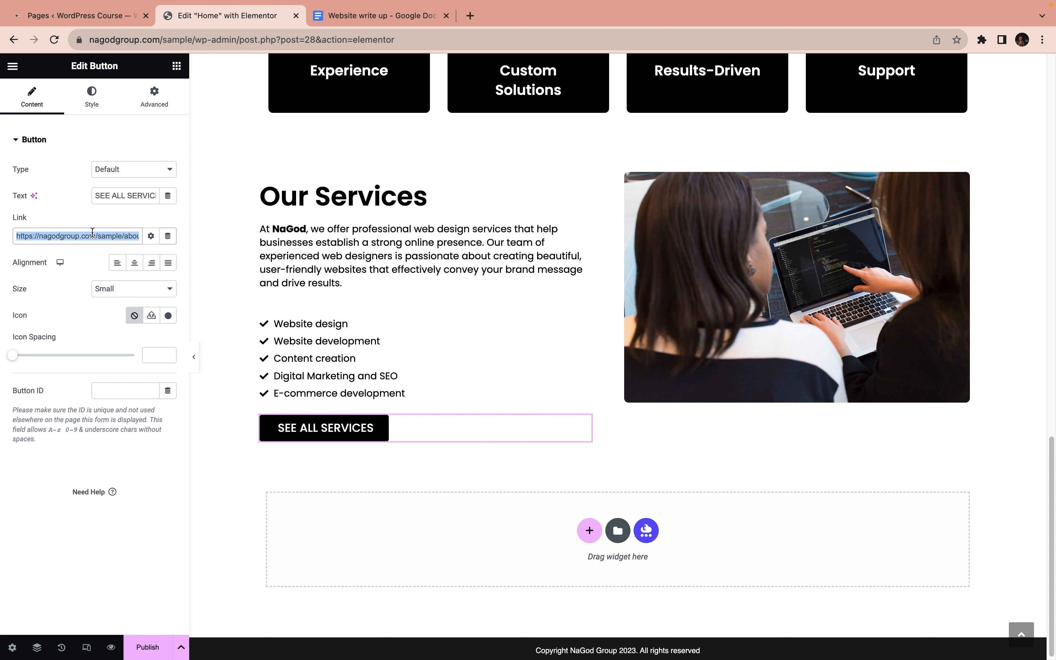
{"action": "type", "text": "#"}
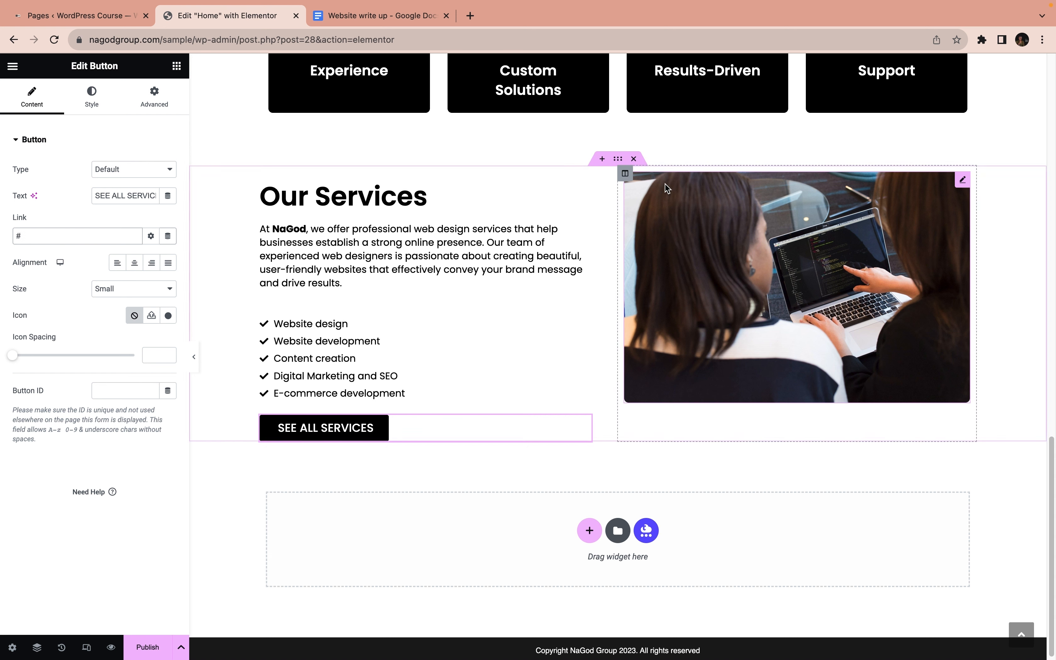
{"action": "left_click", "coordinate": [194, 362]}
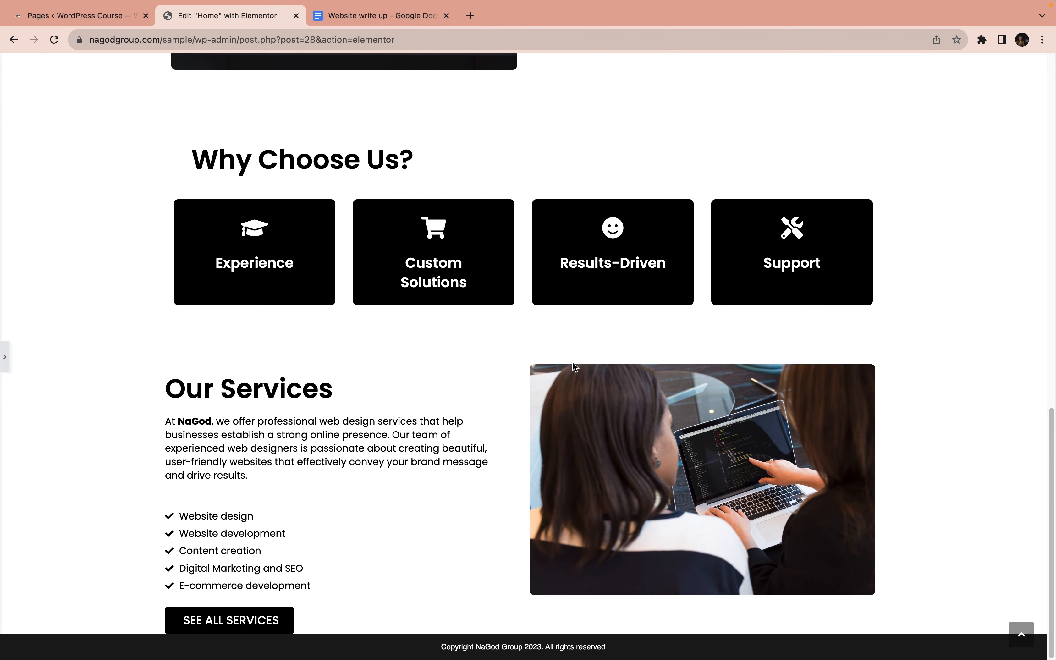
{"action": "scroll", "coordinate": [573, 363], "scroll_direction": "up", "scroll_amount": 15}
{"action": "scroll", "coordinate": [573, 363], "scroll_direction": "down", "scroll_amount": 15}
{"action": "left_click", "coordinate": [8, 361]}
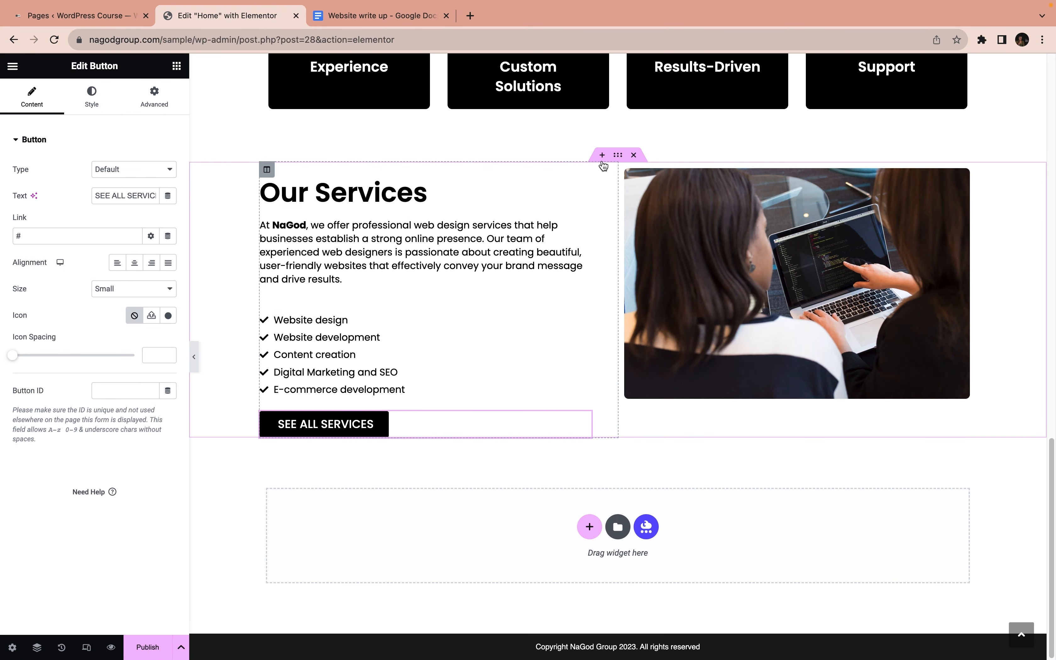
Set the Our Services section's bottom margin to 5 em and preview its spacing above the footer
{"action": "left_click", "coordinate": [618, 154]}
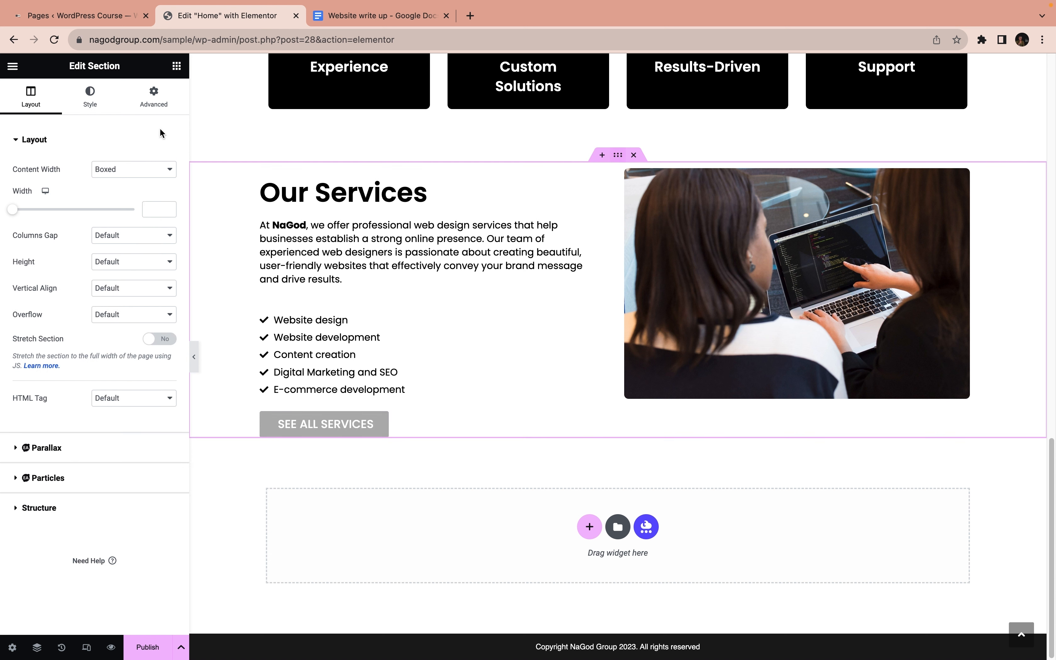
{"action": "left_click", "coordinate": [154, 96]}
{"action": "mouse_move", "coordinate": [108, 180]}
{"action": "left_mouse_down"}
{"action": "mouse_move", "coordinate": [70, 181]}
{"action": "mouse_move", "coordinate": [104, 184]}
{"action": "mouse_move", "coordinate": [160, 324]}
{"action": "mouse_move", "coordinate": [200, 365]}
{"action": "mouse_move", "coordinate": [106, 219]}
{"action": "mouse_move", "coordinate": [106, 183]}
{"action": "left_mouse_up"}
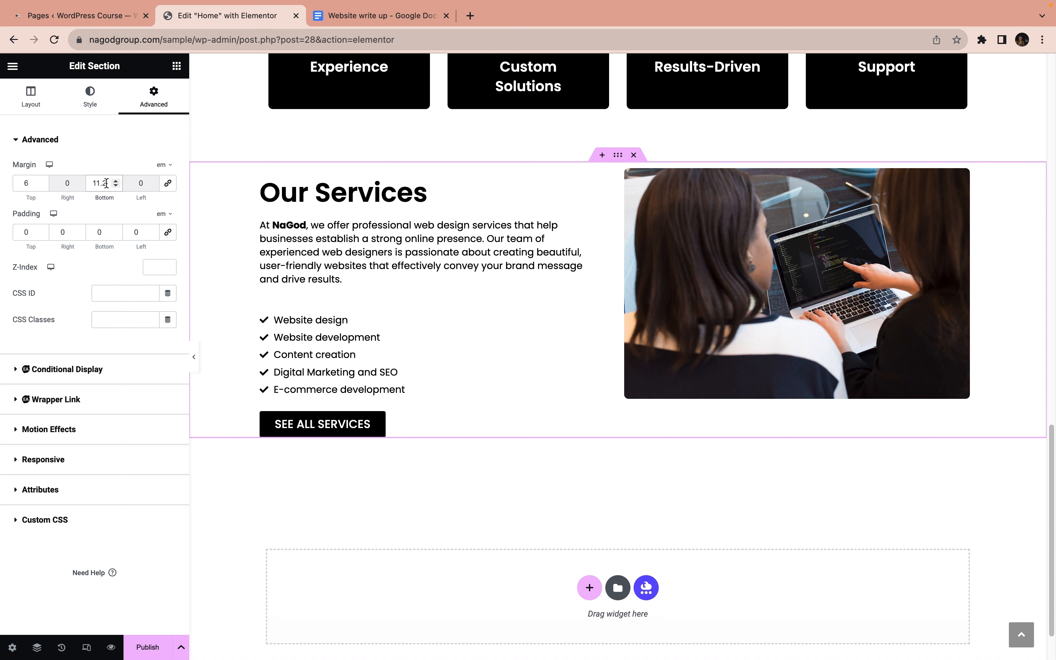
{"action": "double_click", "coordinate": [92, 183]}
{"action": "type", "text": "6.5"}
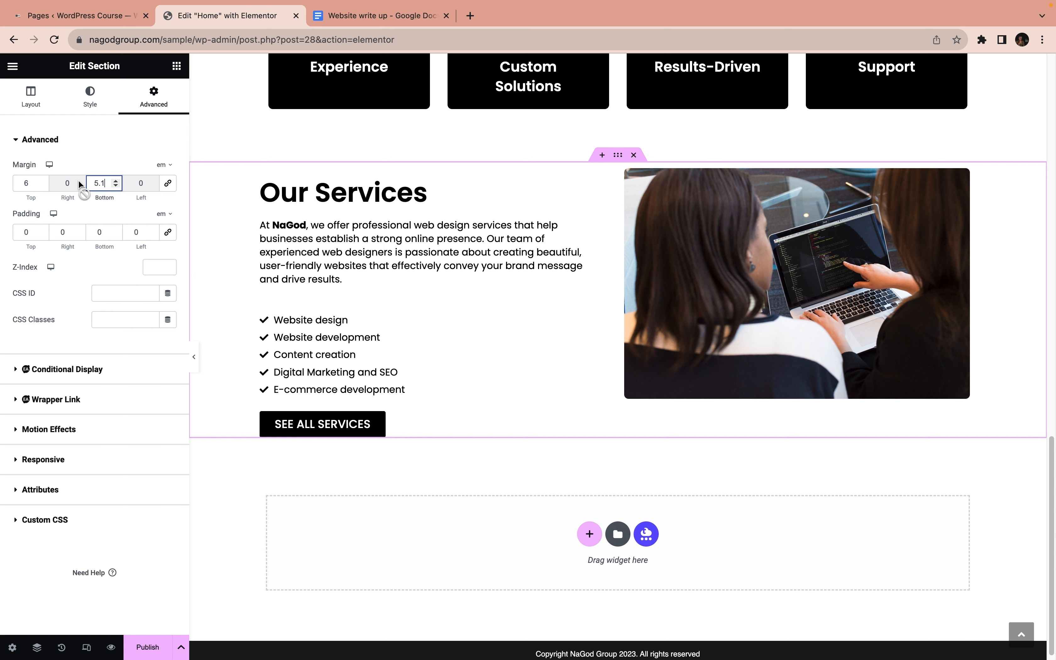
{"action": "mouse_move", "coordinate": [87, 183]}
{"action": "left_mouse_down"}
{"action": "mouse_move", "coordinate": [99, 183]}
{"action": "mouse_move", "coordinate": [77, 183]}
{"action": "mouse_move", "coordinate": [102, 180]}
{"action": "mouse_move", "coordinate": [93, 181]}
{"action": "left_mouse_up"}
{"action": "type", "text": "5"}
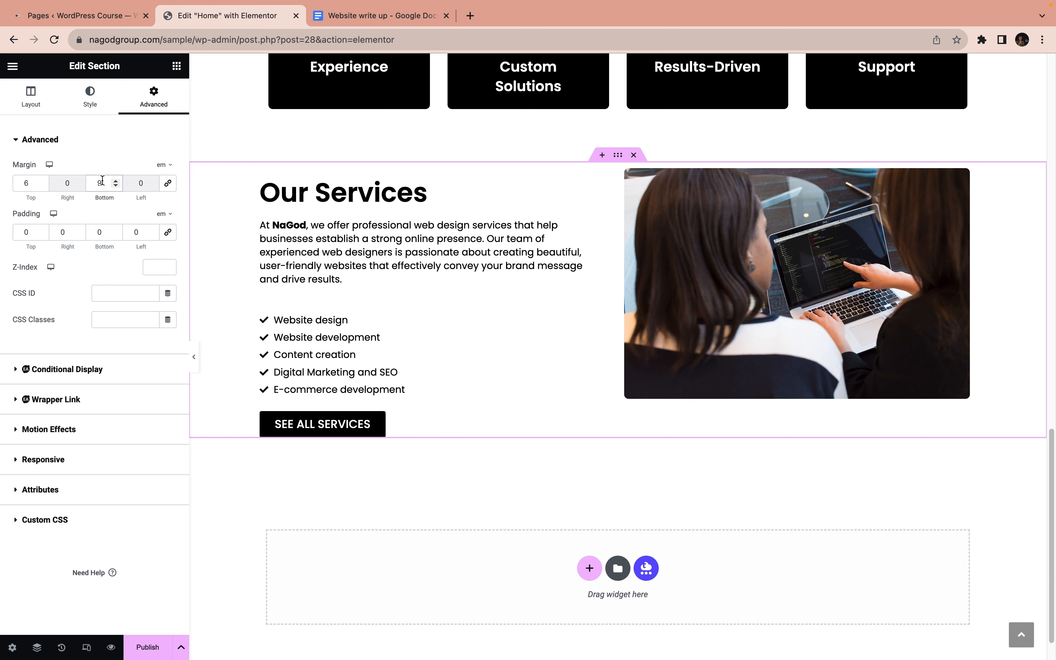
{"action": "left_click", "coordinate": [125, 140]}
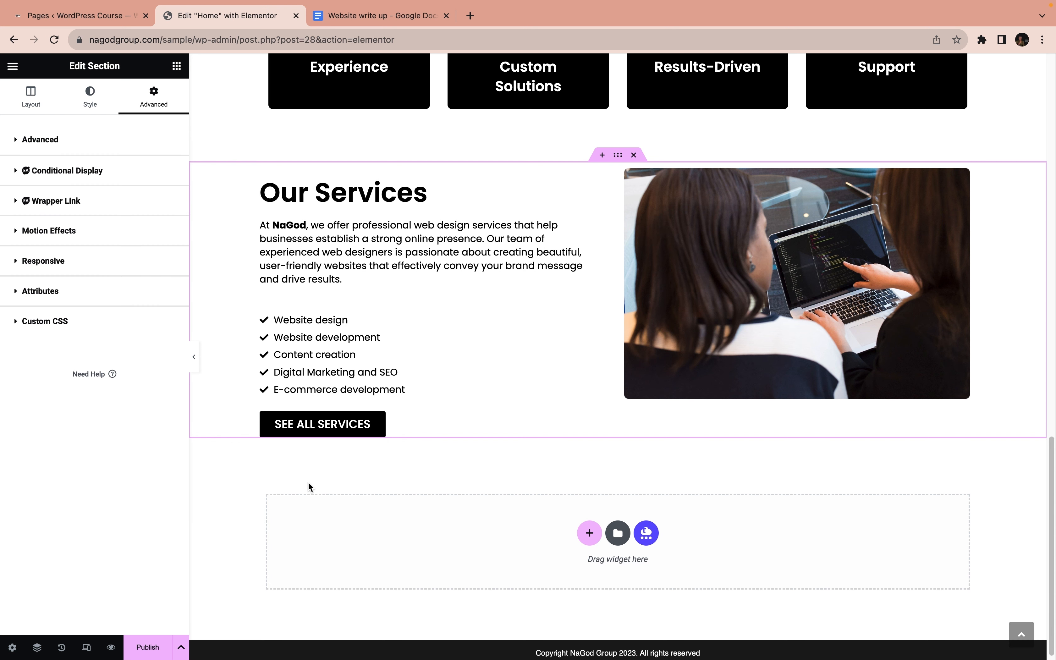
{"action": "left_click", "coordinate": [194, 356]}
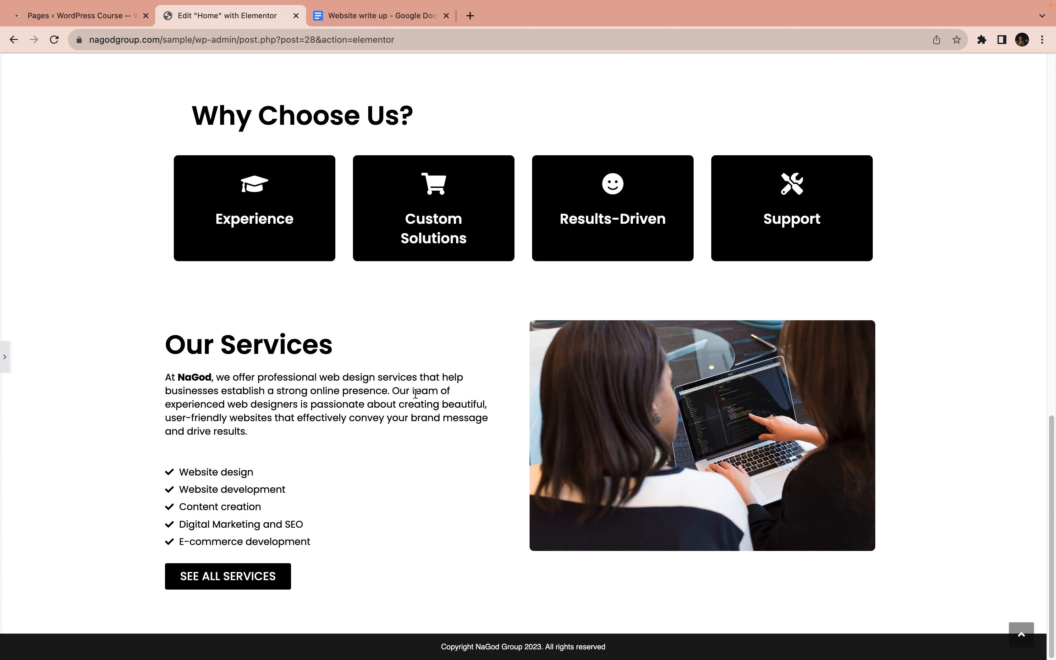
{"action": "left_click", "coordinate": [4, 359]}
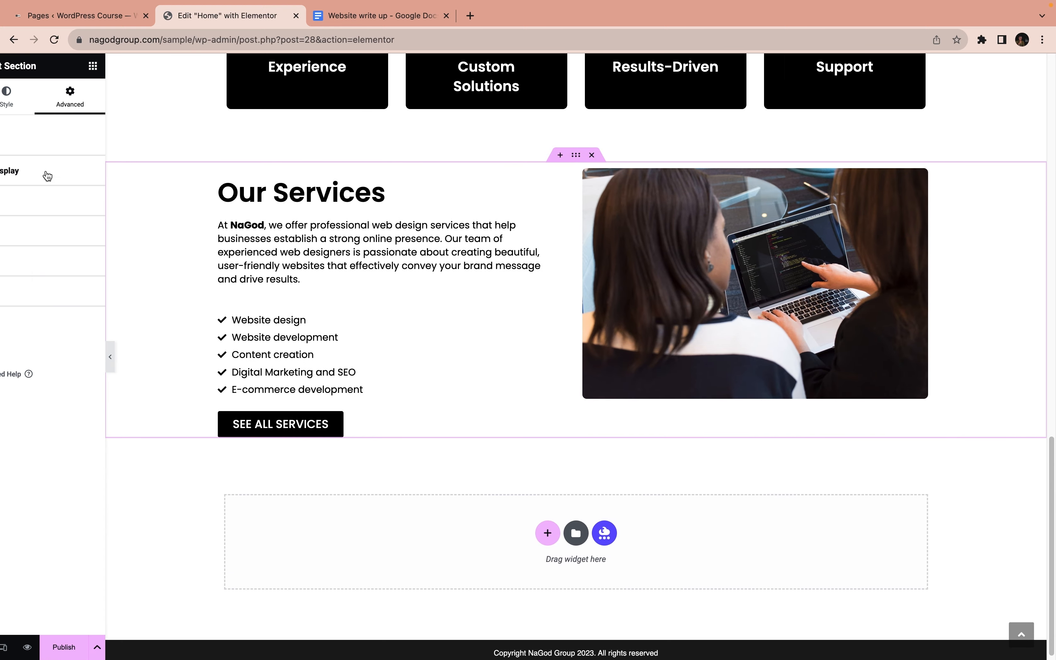
Increase the Our Services section's bottom margin to 10 em and preview the spacing above the footer again
{"action": "left_click", "coordinate": [101, 140]}
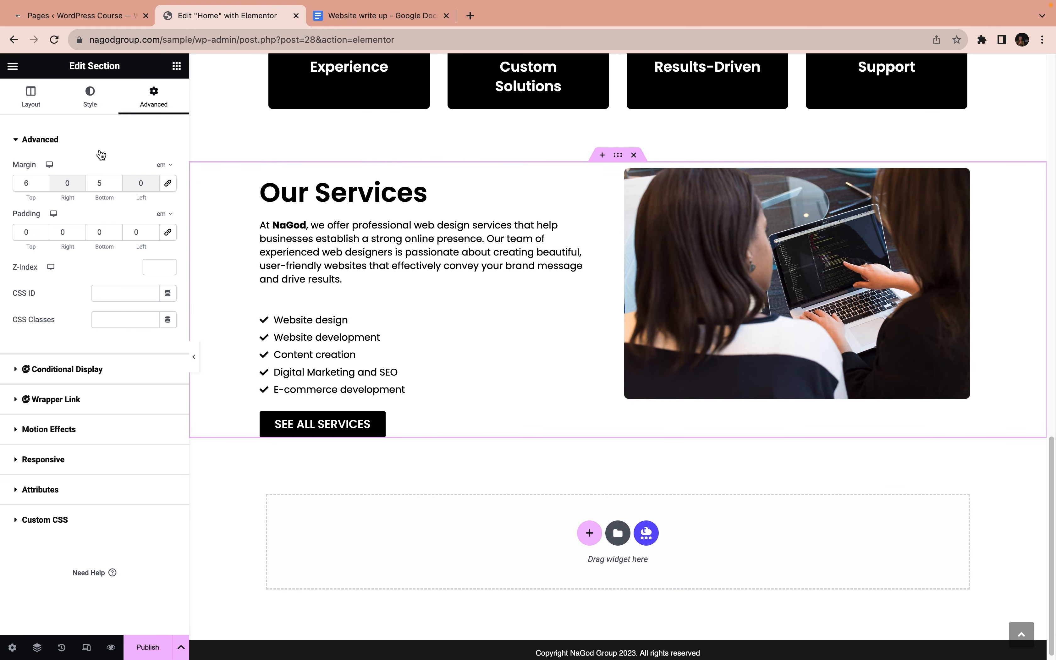
{"action": "left_click", "coordinate": [116, 181]}
{"action": "left_click", "coordinate": [116, 181]}
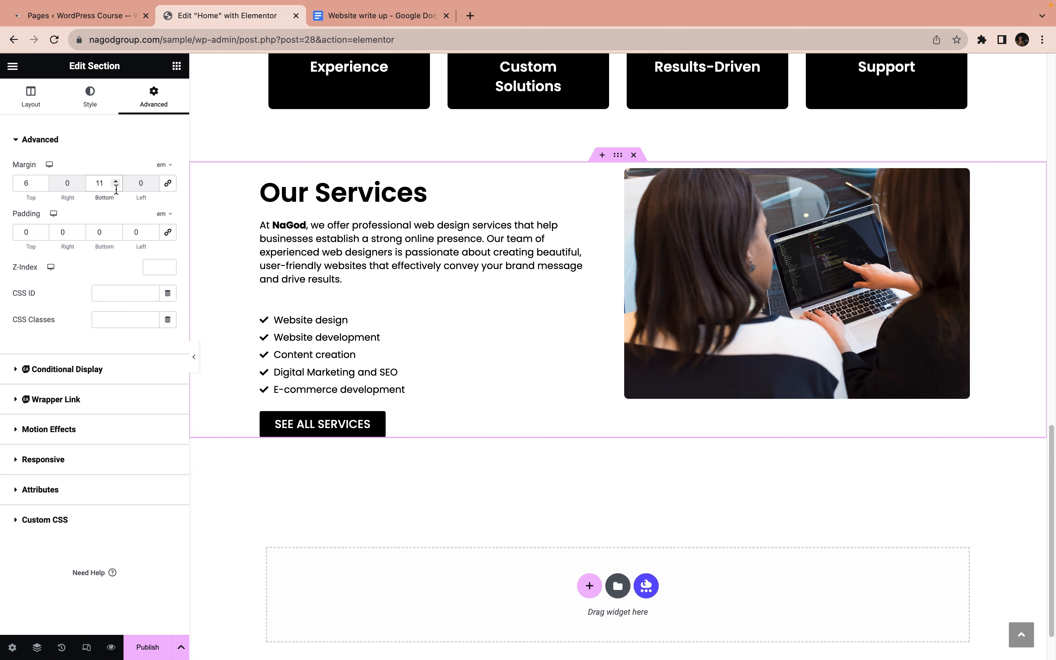
{"action": "left_click", "coordinate": [116, 187]}
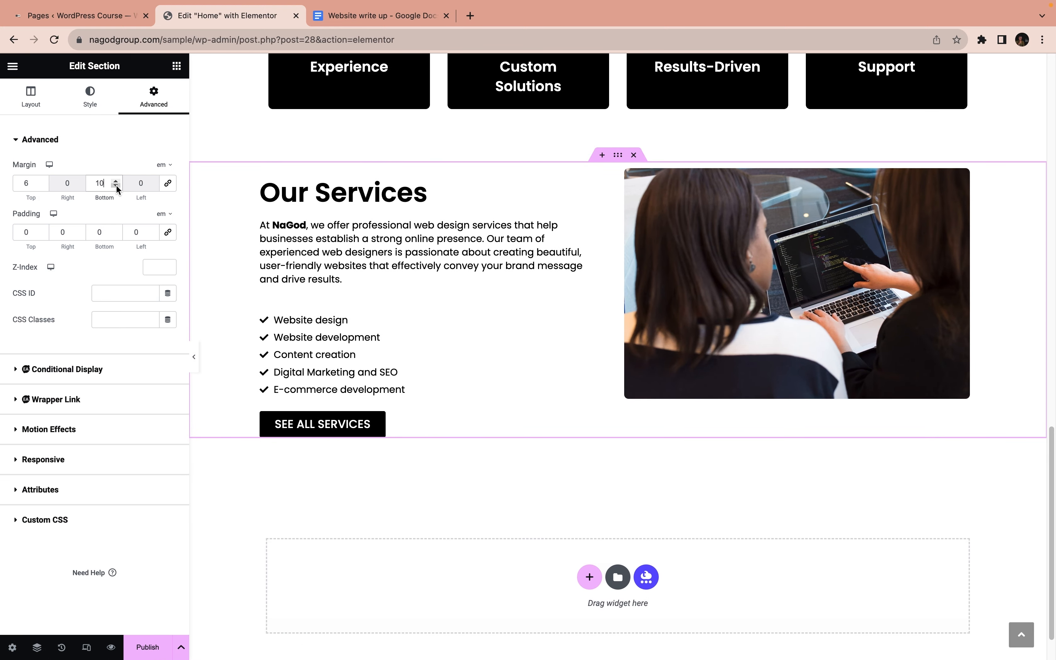
{"action": "left_click", "coordinate": [193, 359]}
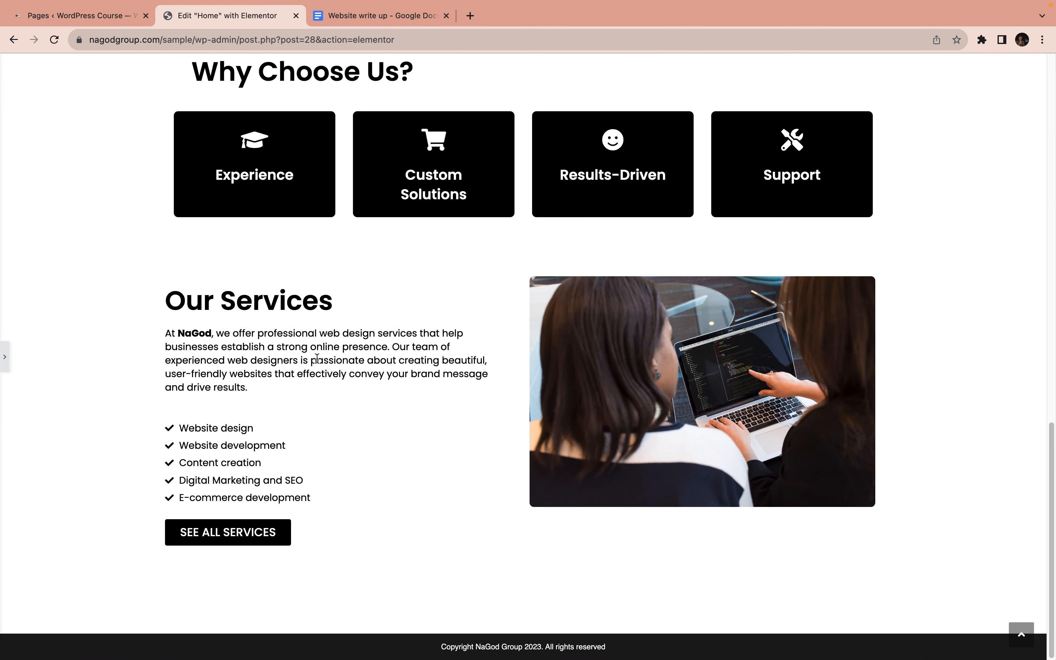
{"action": "left_click", "coordinate": [5, 356]}
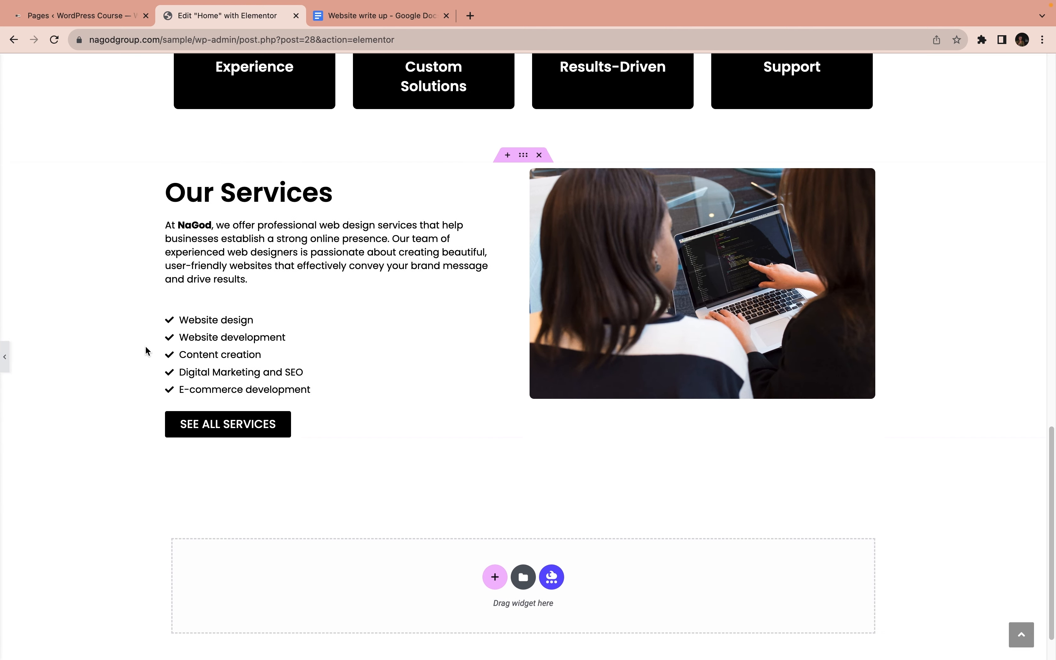
Publish the Home page after checking its About Us, Why Choose Us and Our Services sections
{"action": "scroll", "coordinate": [491, 293], "scroll_direction": "down", "scroll_amount": 2}
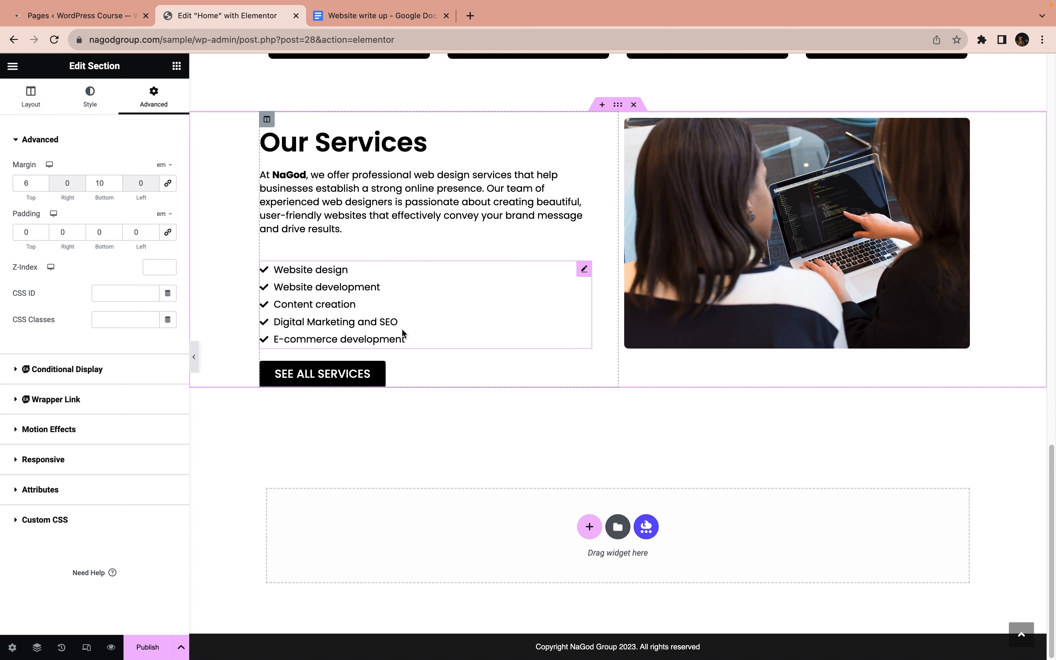
{"action": "scroll", "coordinate": [392, 349], "scroll_direction": "up", "scroll_amount": 8}
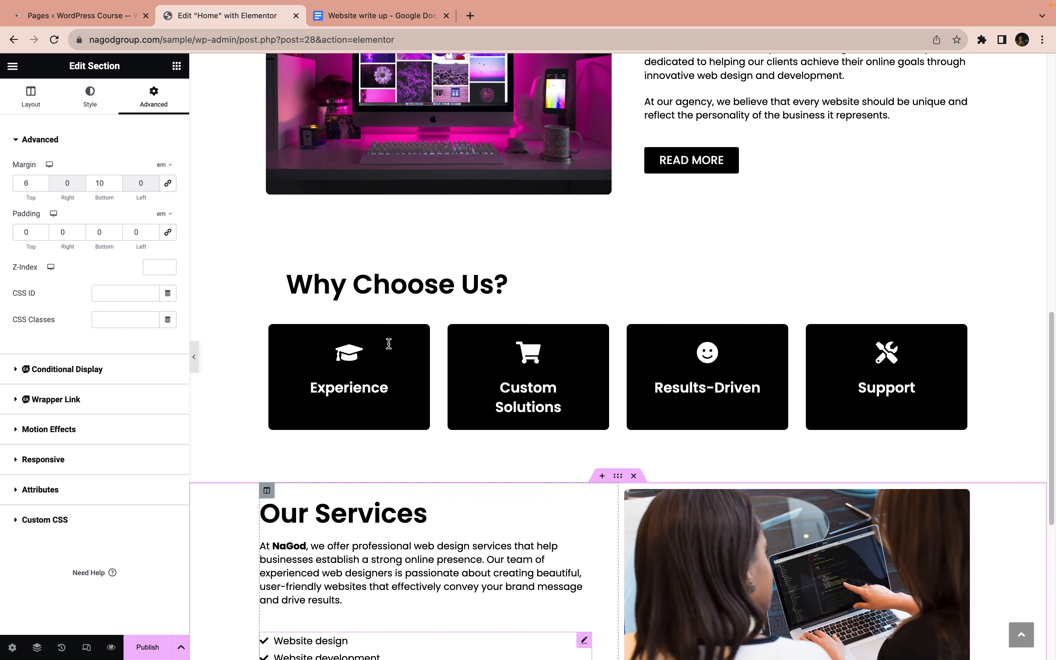
{"action": "scroll", "coordinate": [502, 327], "scroll_direction": "up", "scroll_amount": 20}
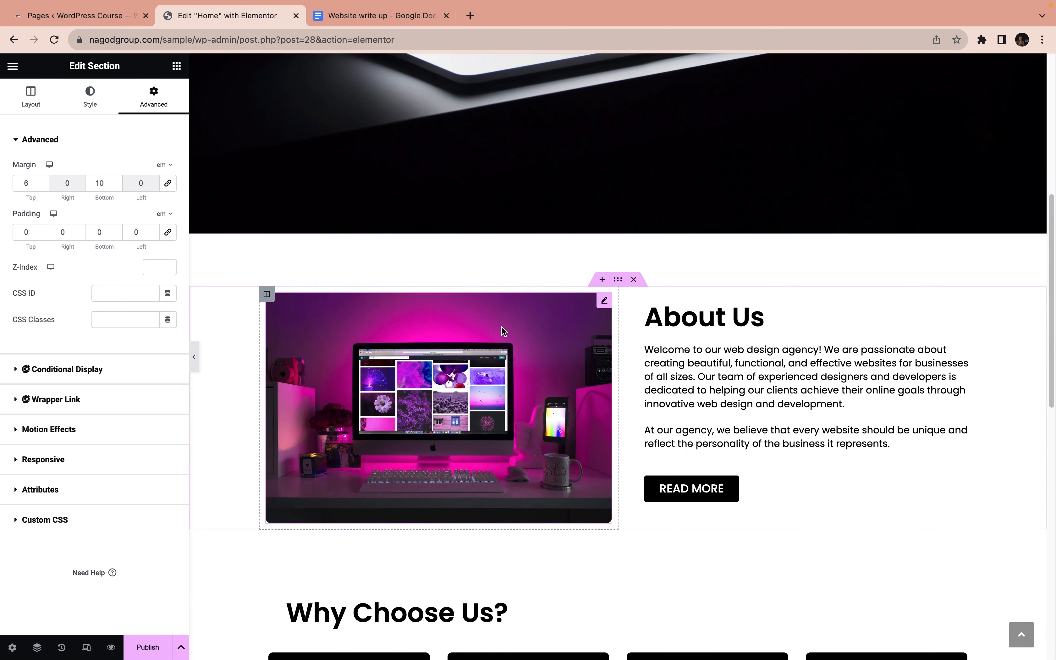
{"action": "scroll", "coordinate": [502, 327], "scroll_direction": "down", "scroll_amount": 9}
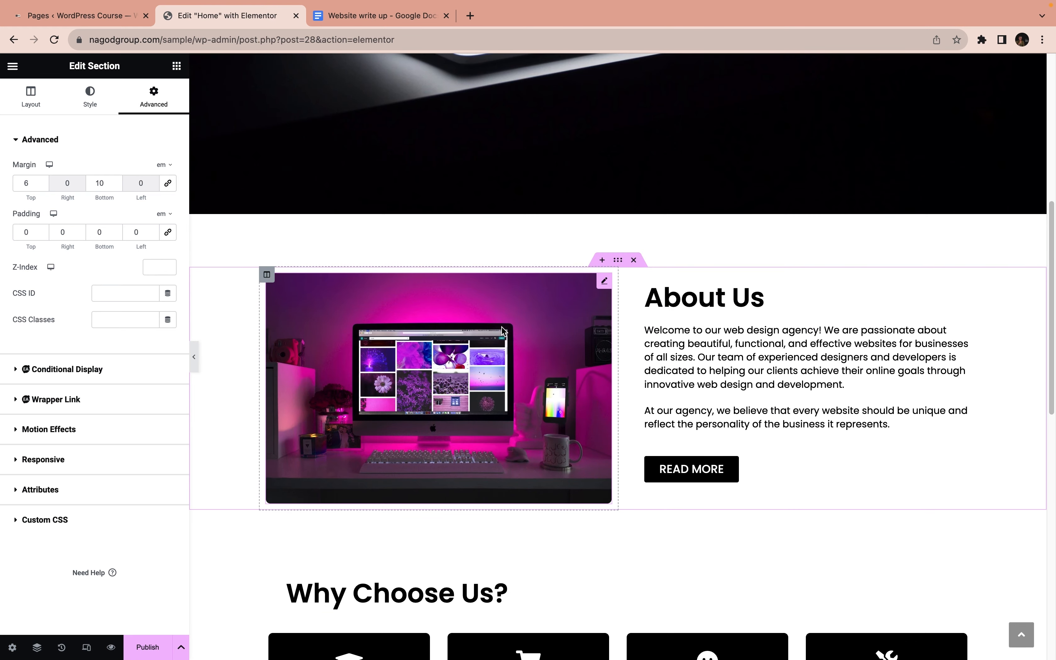
{"action": "scroll", "coordinate": [502, 328], "scroll_direction": "down", "scroll_amount": 9}
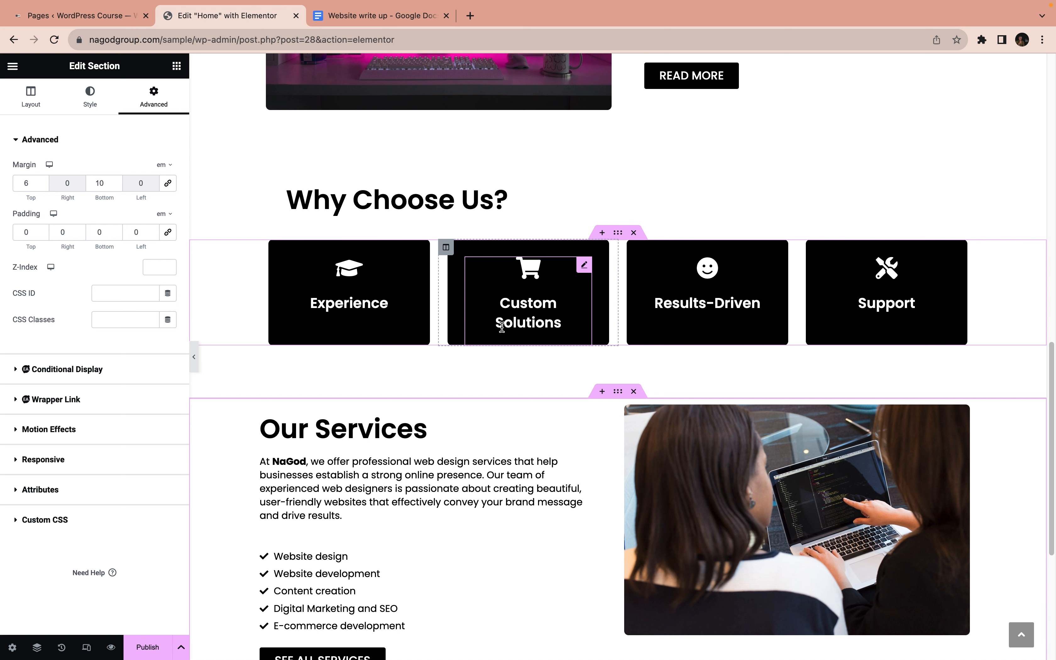
{"action": "scroll", "coordinate": [510, 361], "scroll_direction": "down", "scroll_amount": 6}
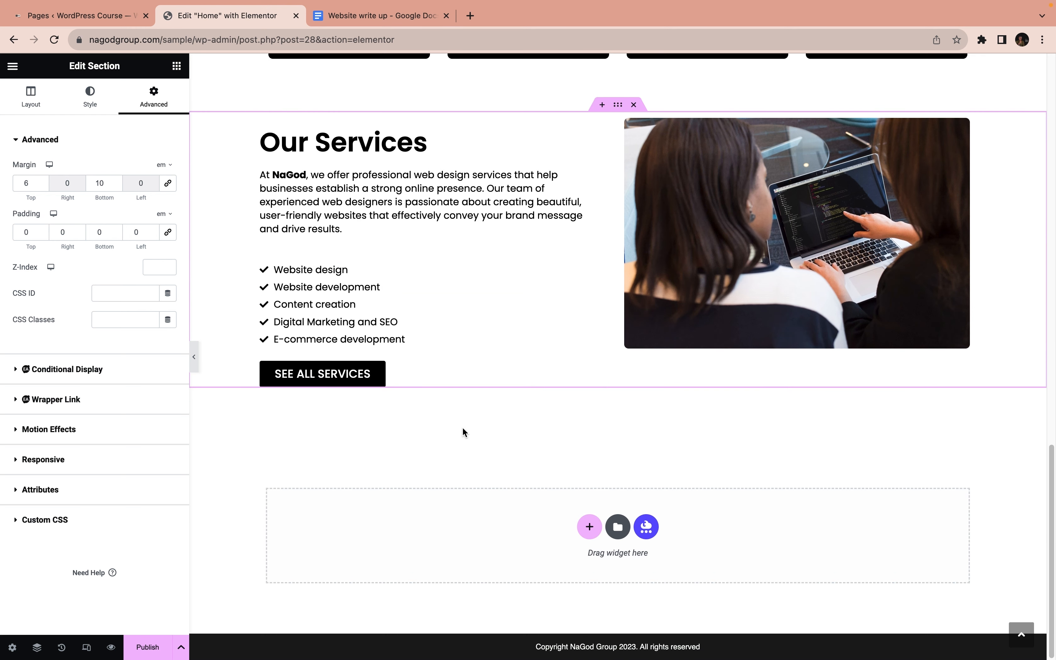
{"action": "left_click", "coordinate": [147, 646]}
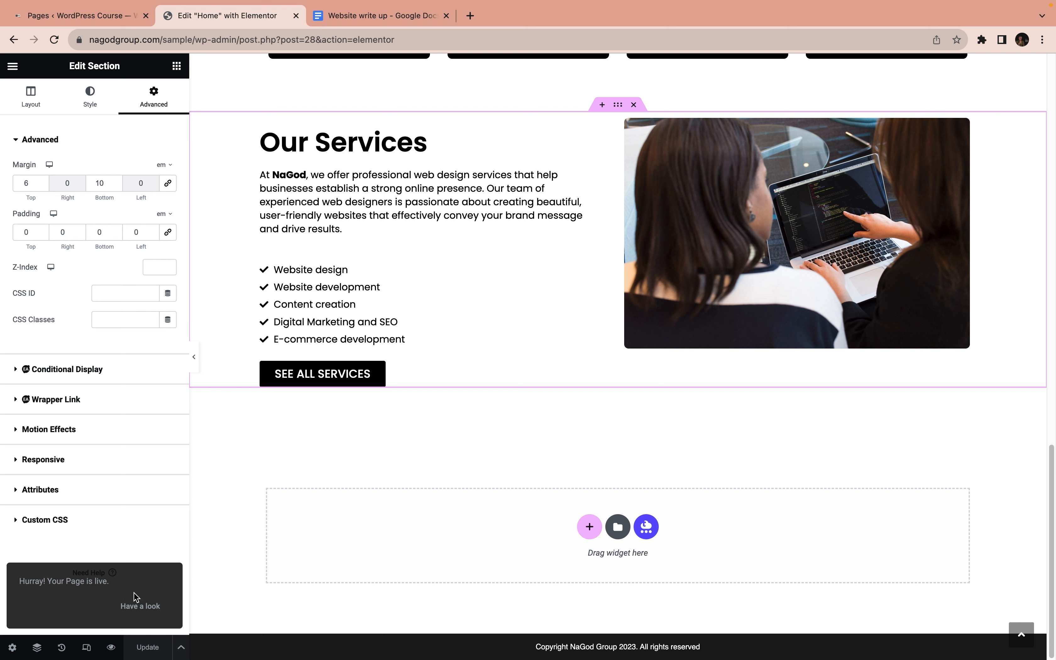
Preview the Home page in a new browser tab, review all its sections down to the footer, and return to the Elementor editor
{"action": "left_click", "coordinate": [111, 647]}
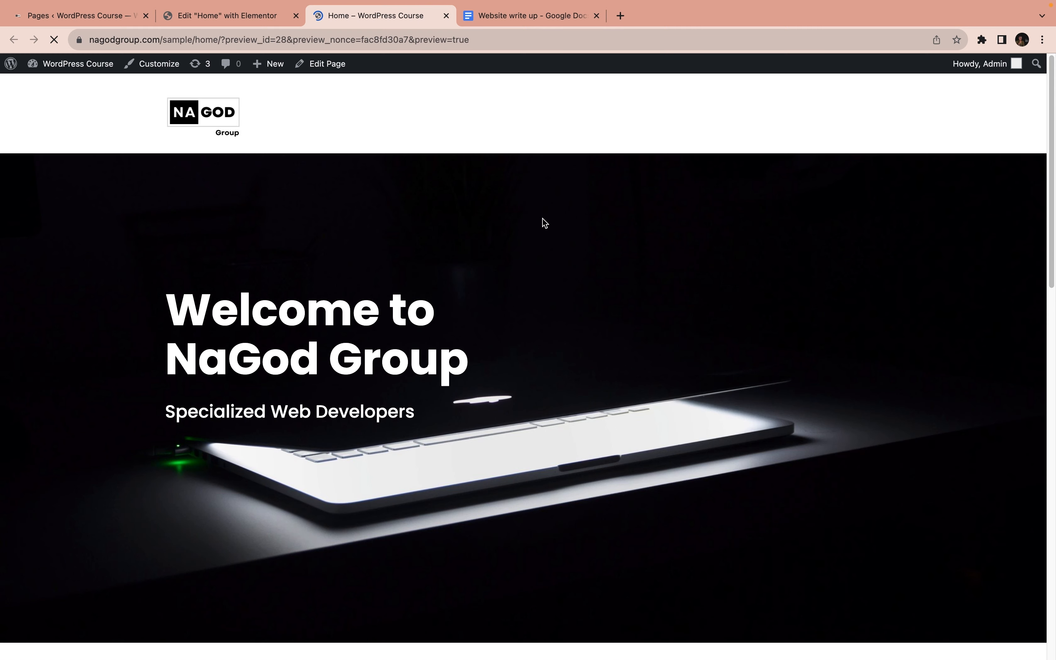
{"action": "scroll", "coordinate": [542, 222], "scroll_direction": "down", "scroll_amount": 2}
{"action": "scroll", "coordinate": [543, 222], "scroll_direction": "down", "scroll_amount": 10}
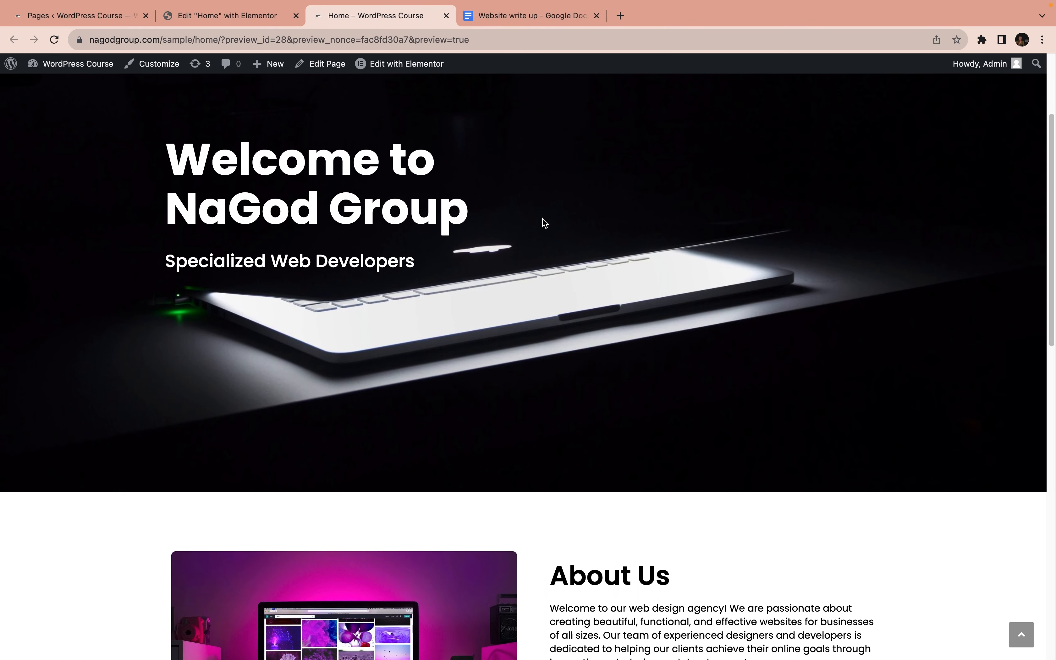
{"action": "scroll", "coordinate": [542, 223], "scroll_direction": "down", "scroll_amount": 8}
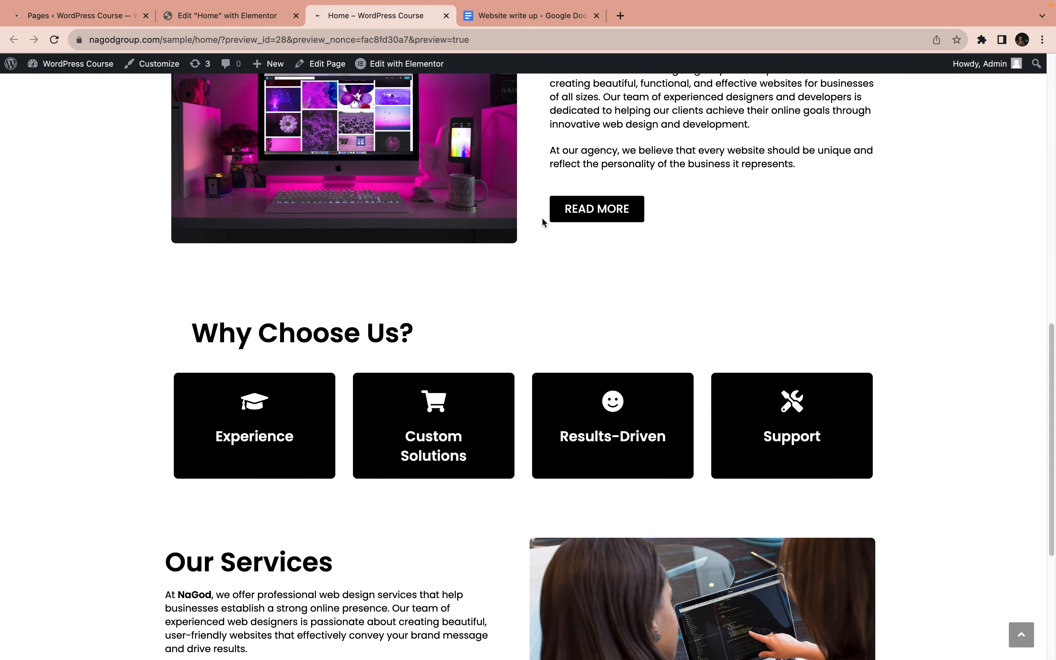
{"action": "scroll", "coordinate": [542, 218], "scroll_direction": "down", "scroll_amount": 2}
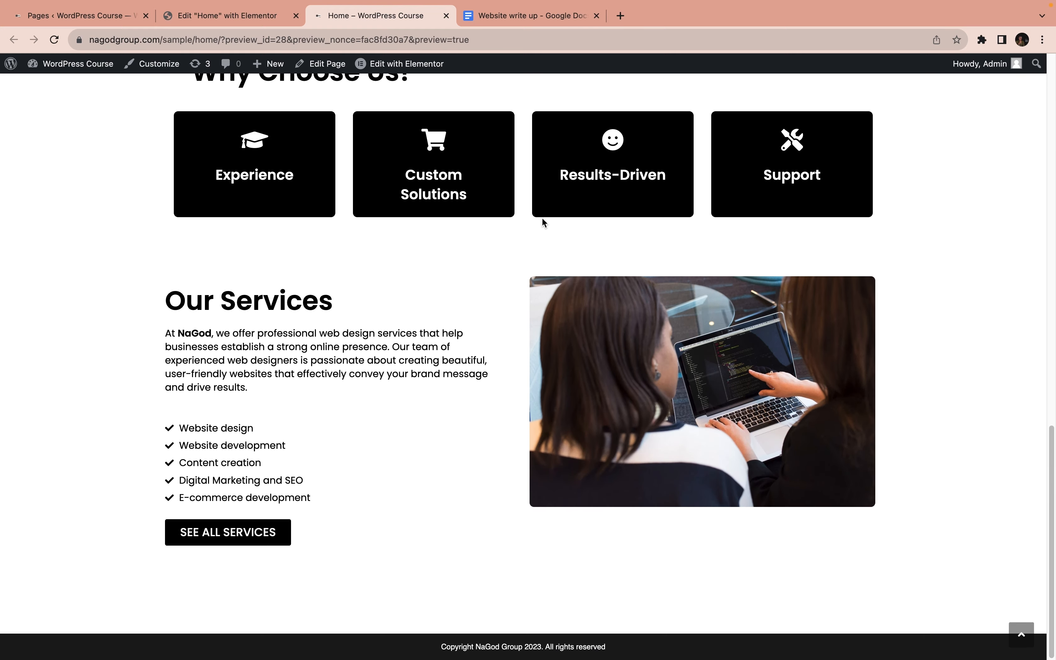
{"action": "scroll", "coordinate": [541, 216], "scroll_direction": "up", "scroll_amount": 20}
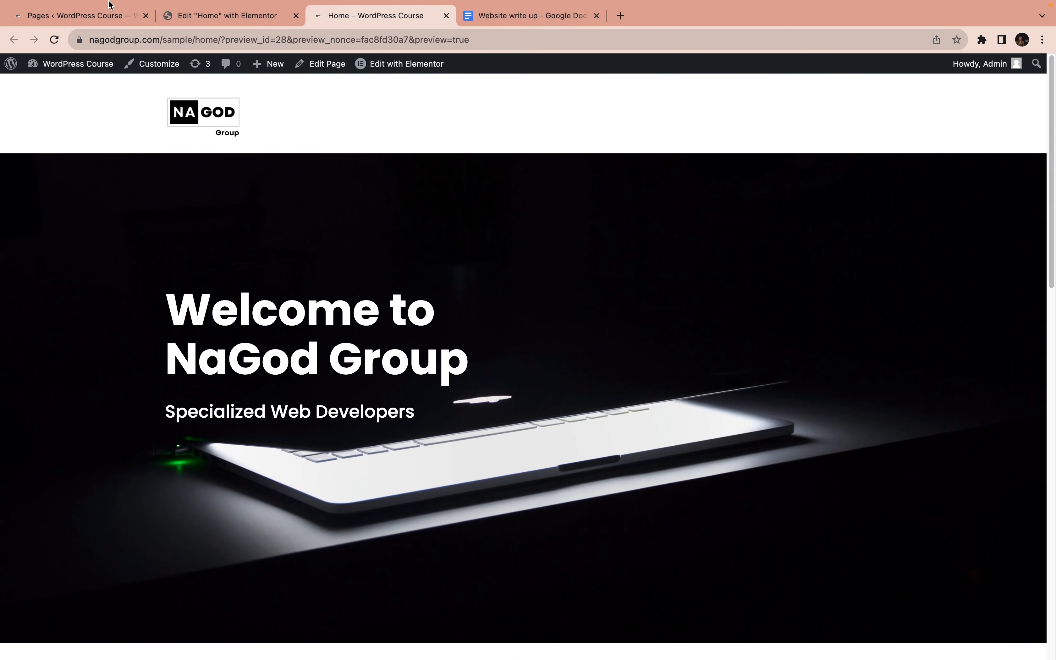
{"action": "left_click", "coordinate": [216, 18]}
{"action": "scroll", "coordinate": [449, 308], "scroll_direction": "up", "scroll_amount": 10}
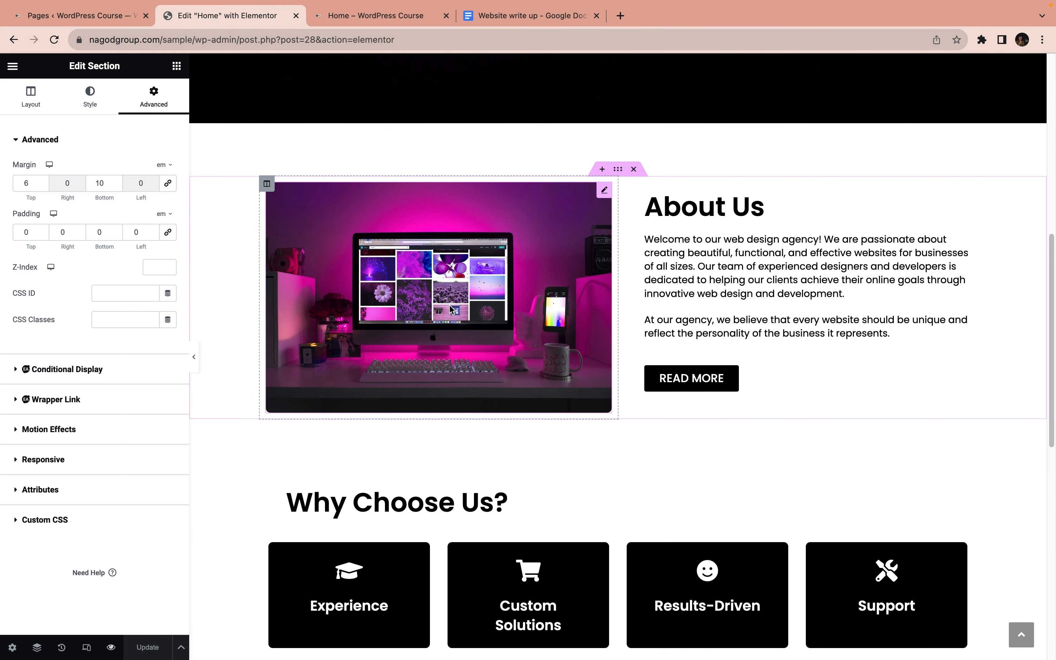